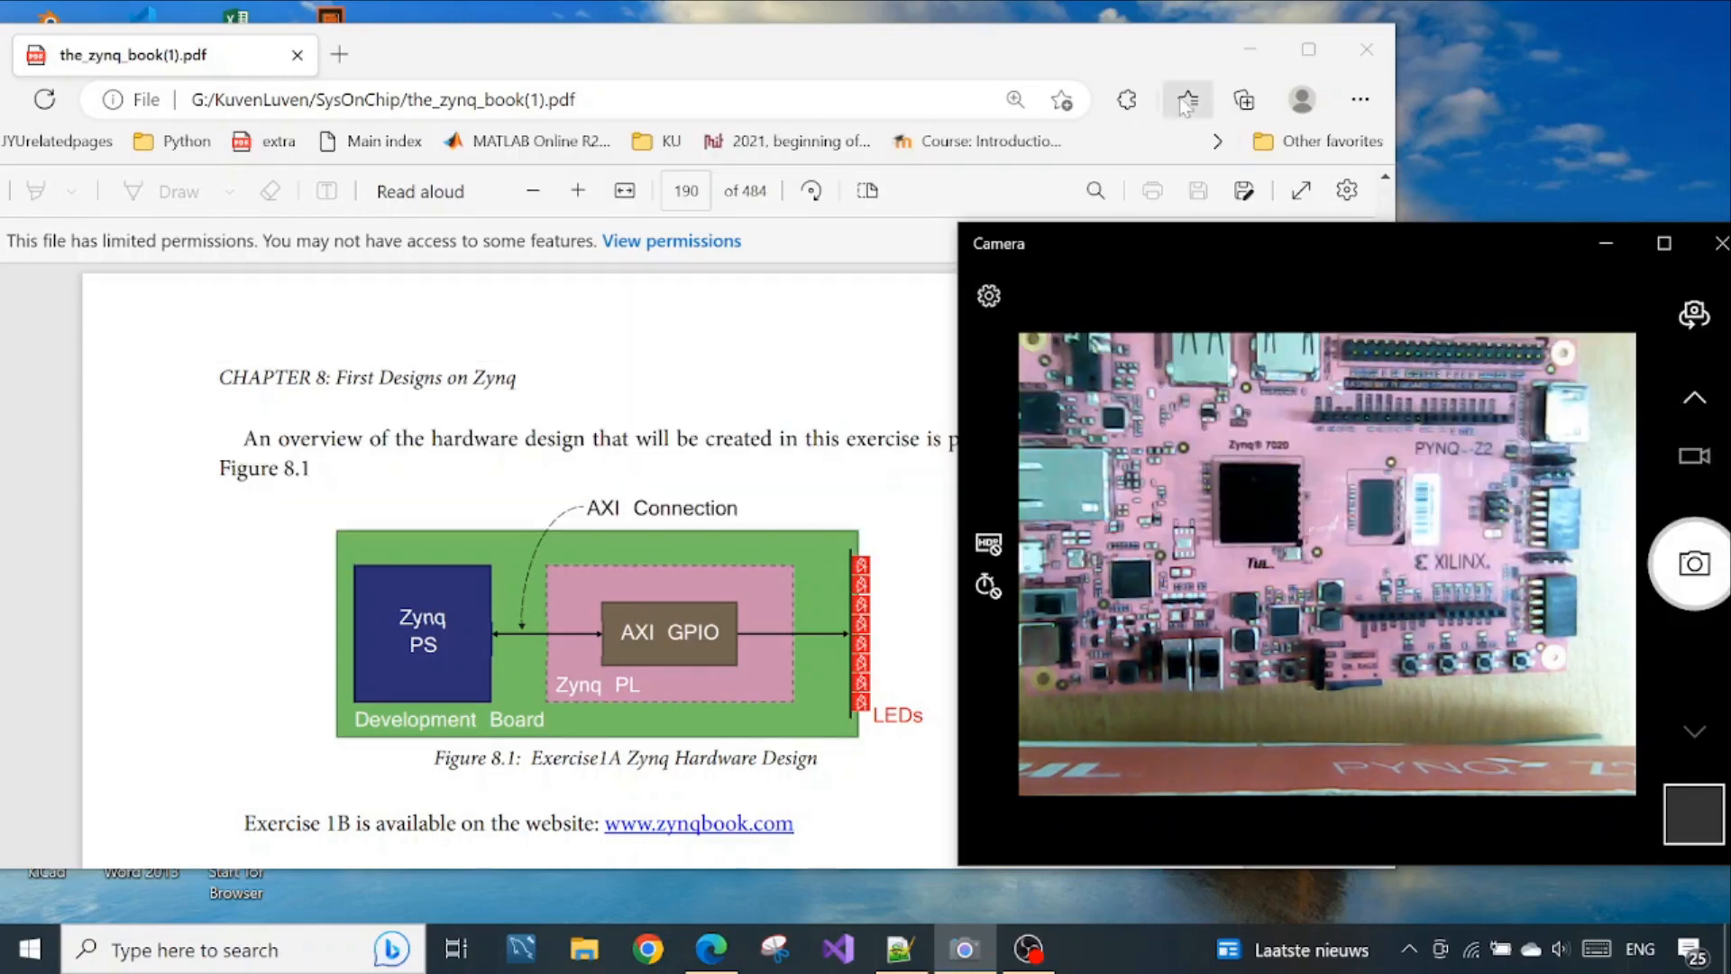
Minimize the PDF browser window and launch Vivado 2018.2 from the desktop
click(1248, 52)
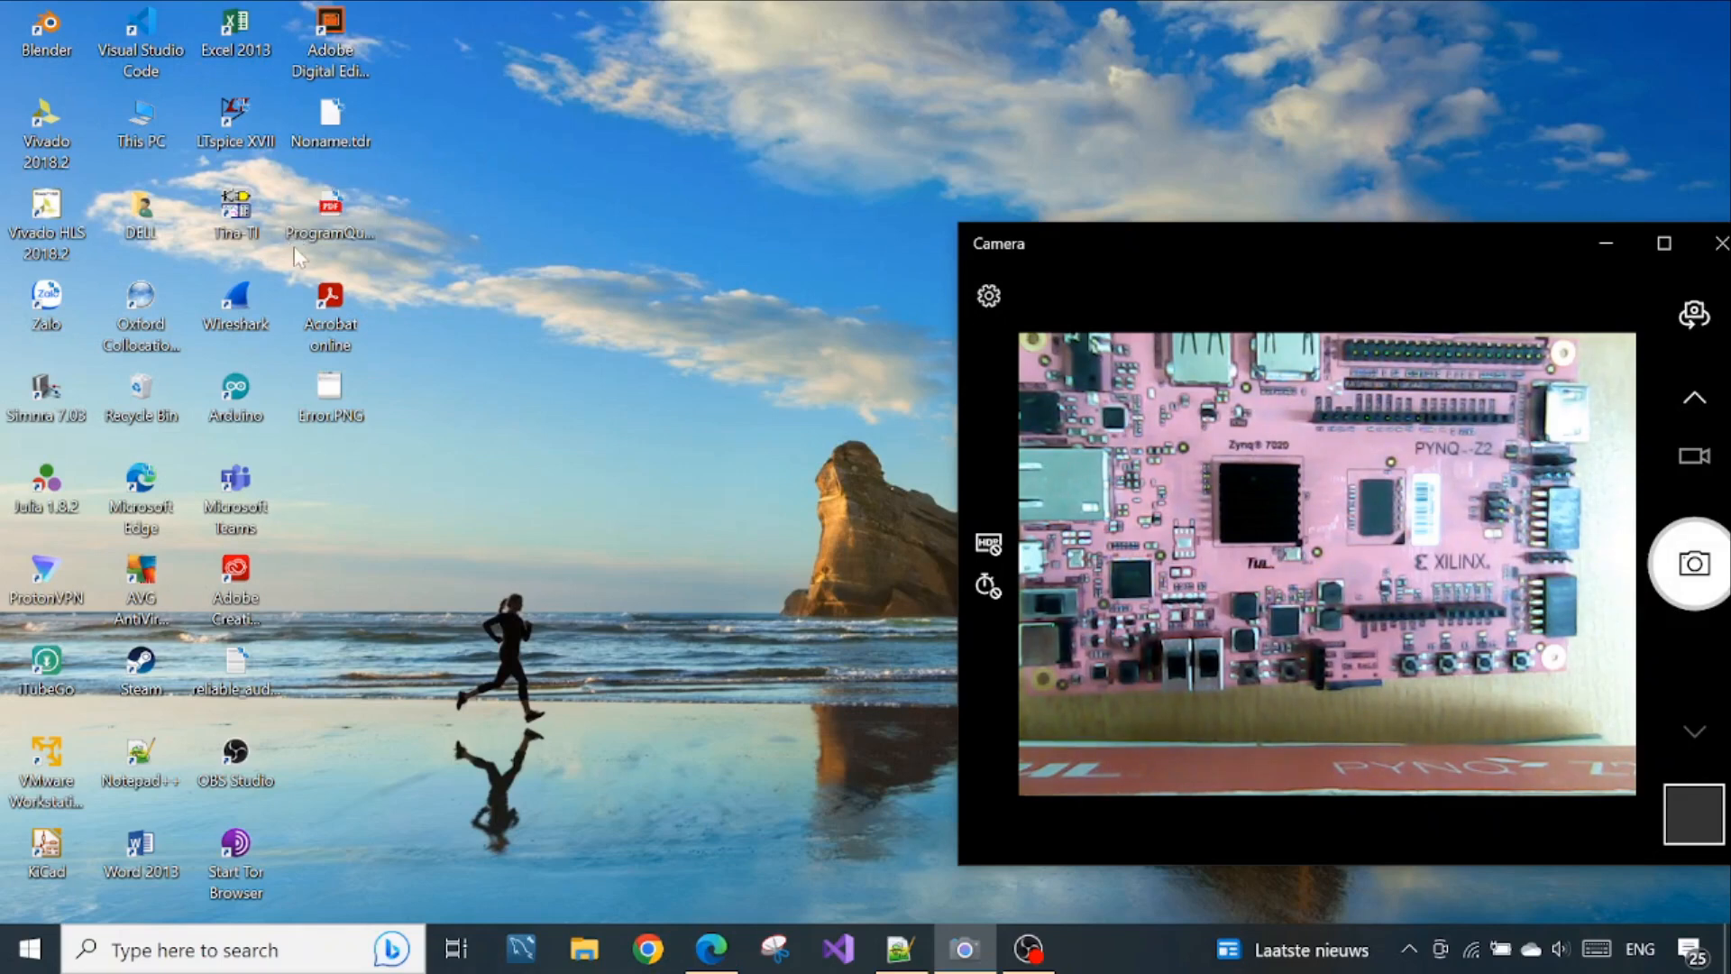
click(45, 130)
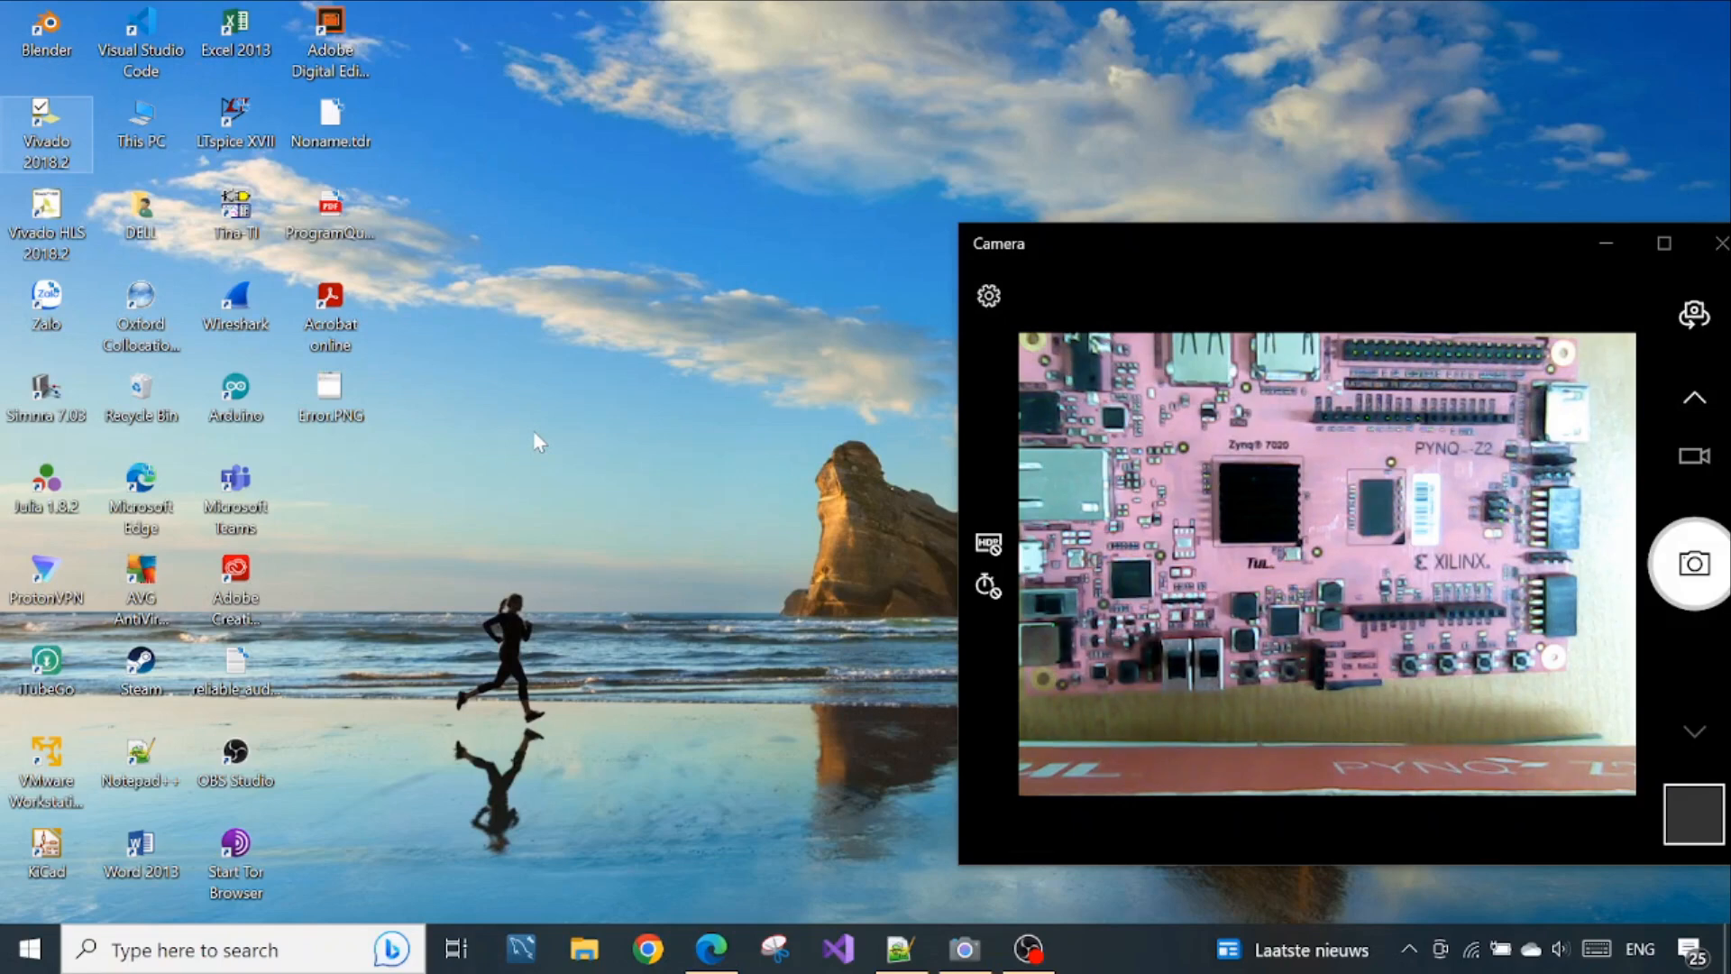
click(62, 133)
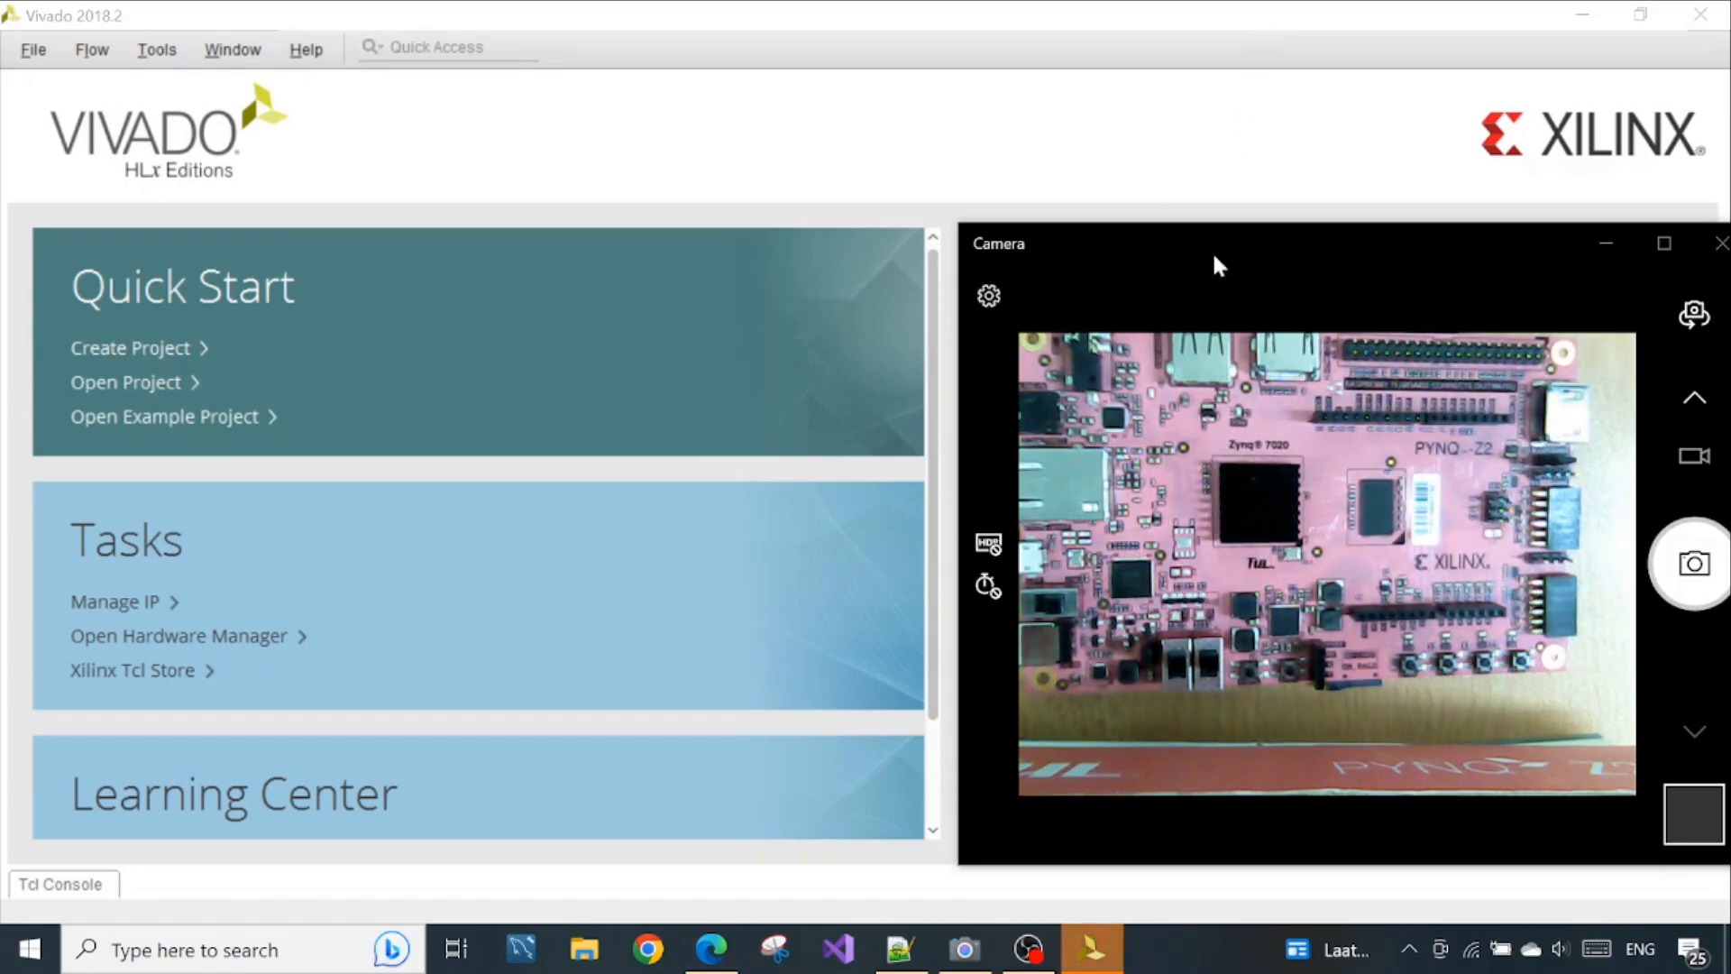
Restore the Vivado window to a smaller size, move it aside and bring the Camera window to the front
click(1640, 14)
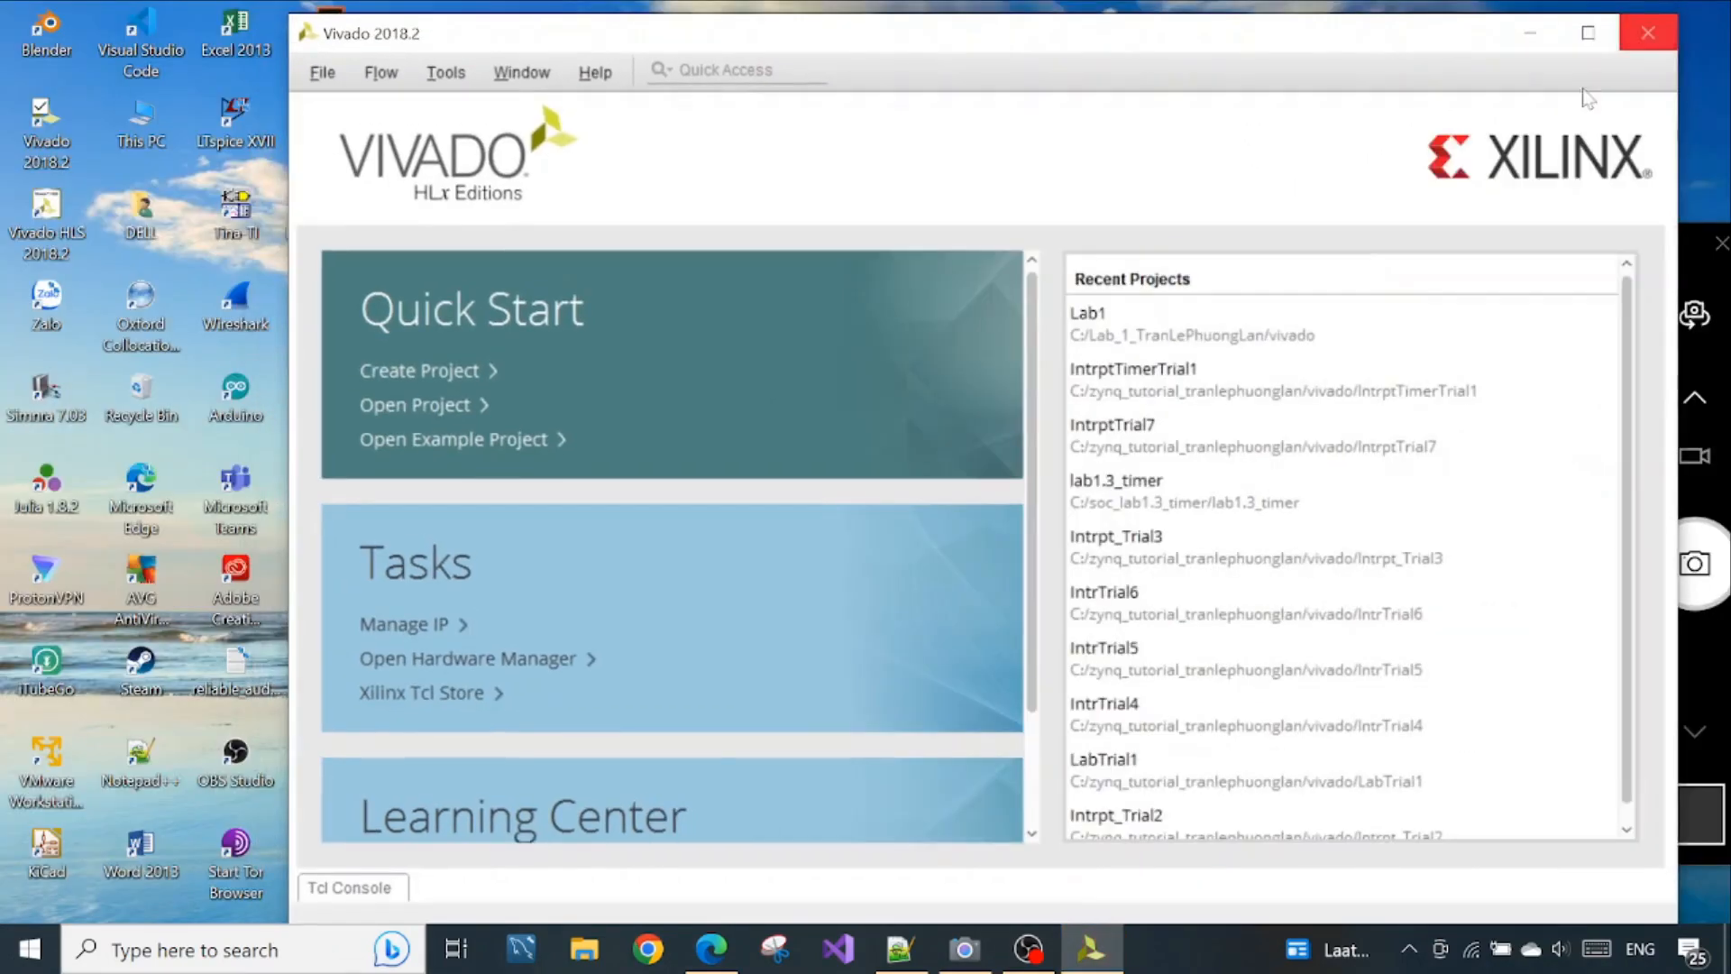
drag(1283, 33, 1016, 31)
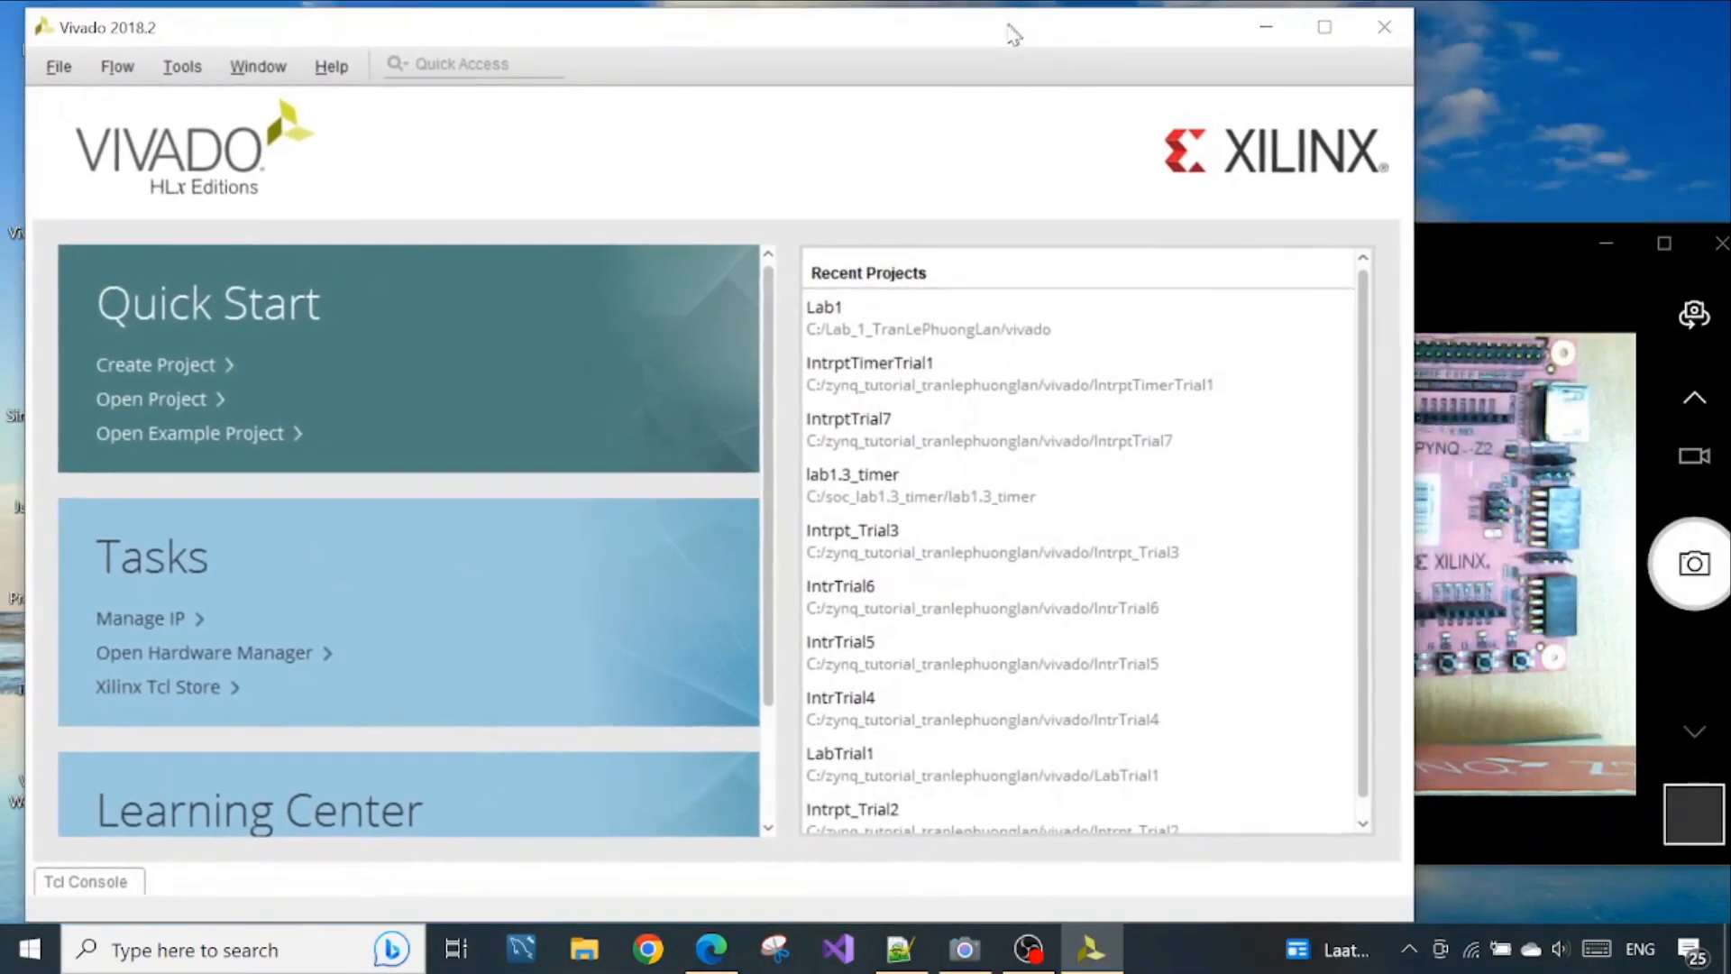
click(1490, 227)
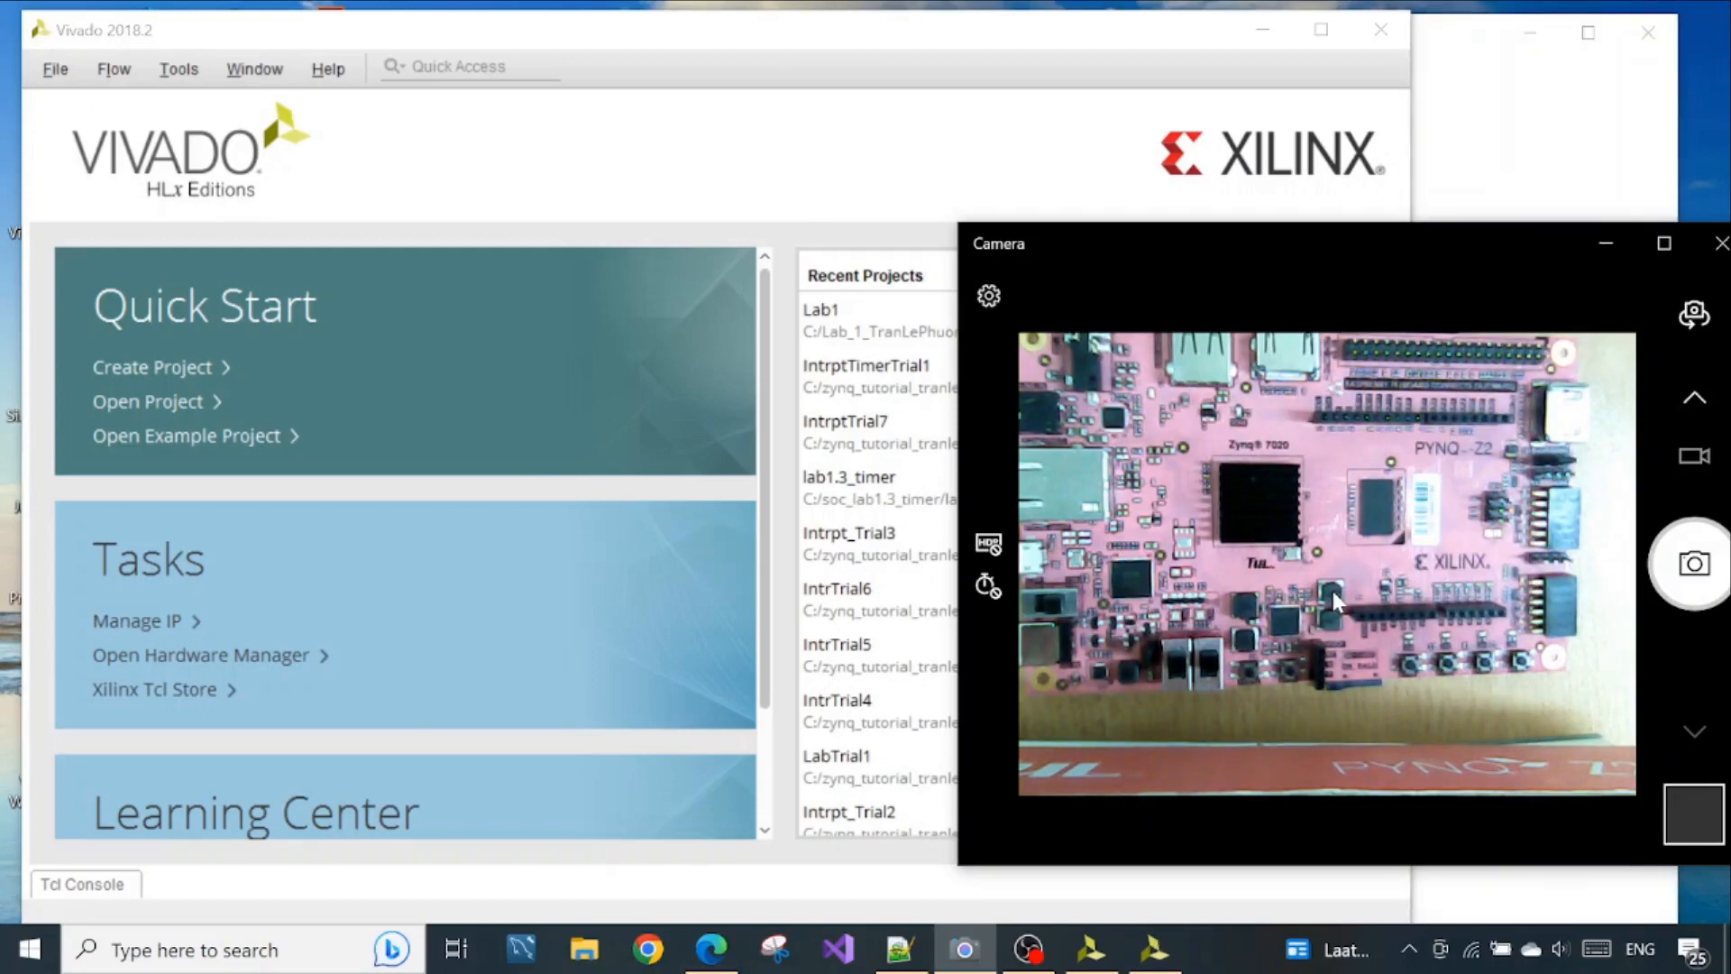
Exit the duplicate Vivado 2018.2 instance and slightly reposition the remaining Vivado window
click(1660, 40)
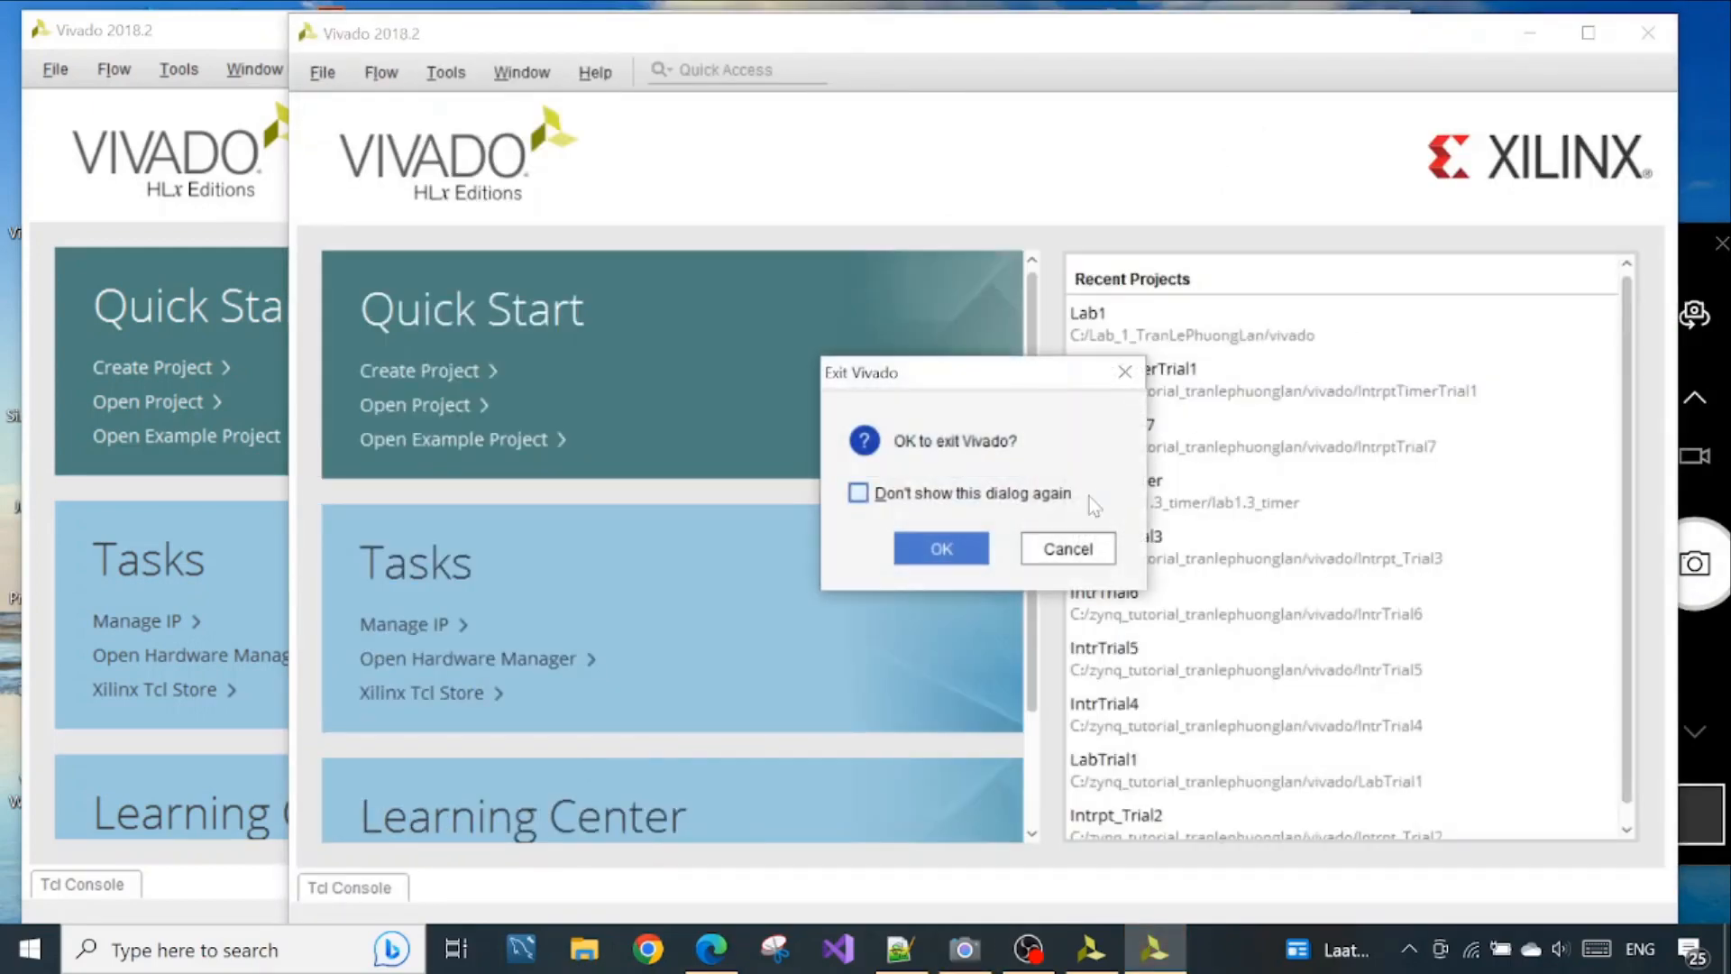
click(959, 553)
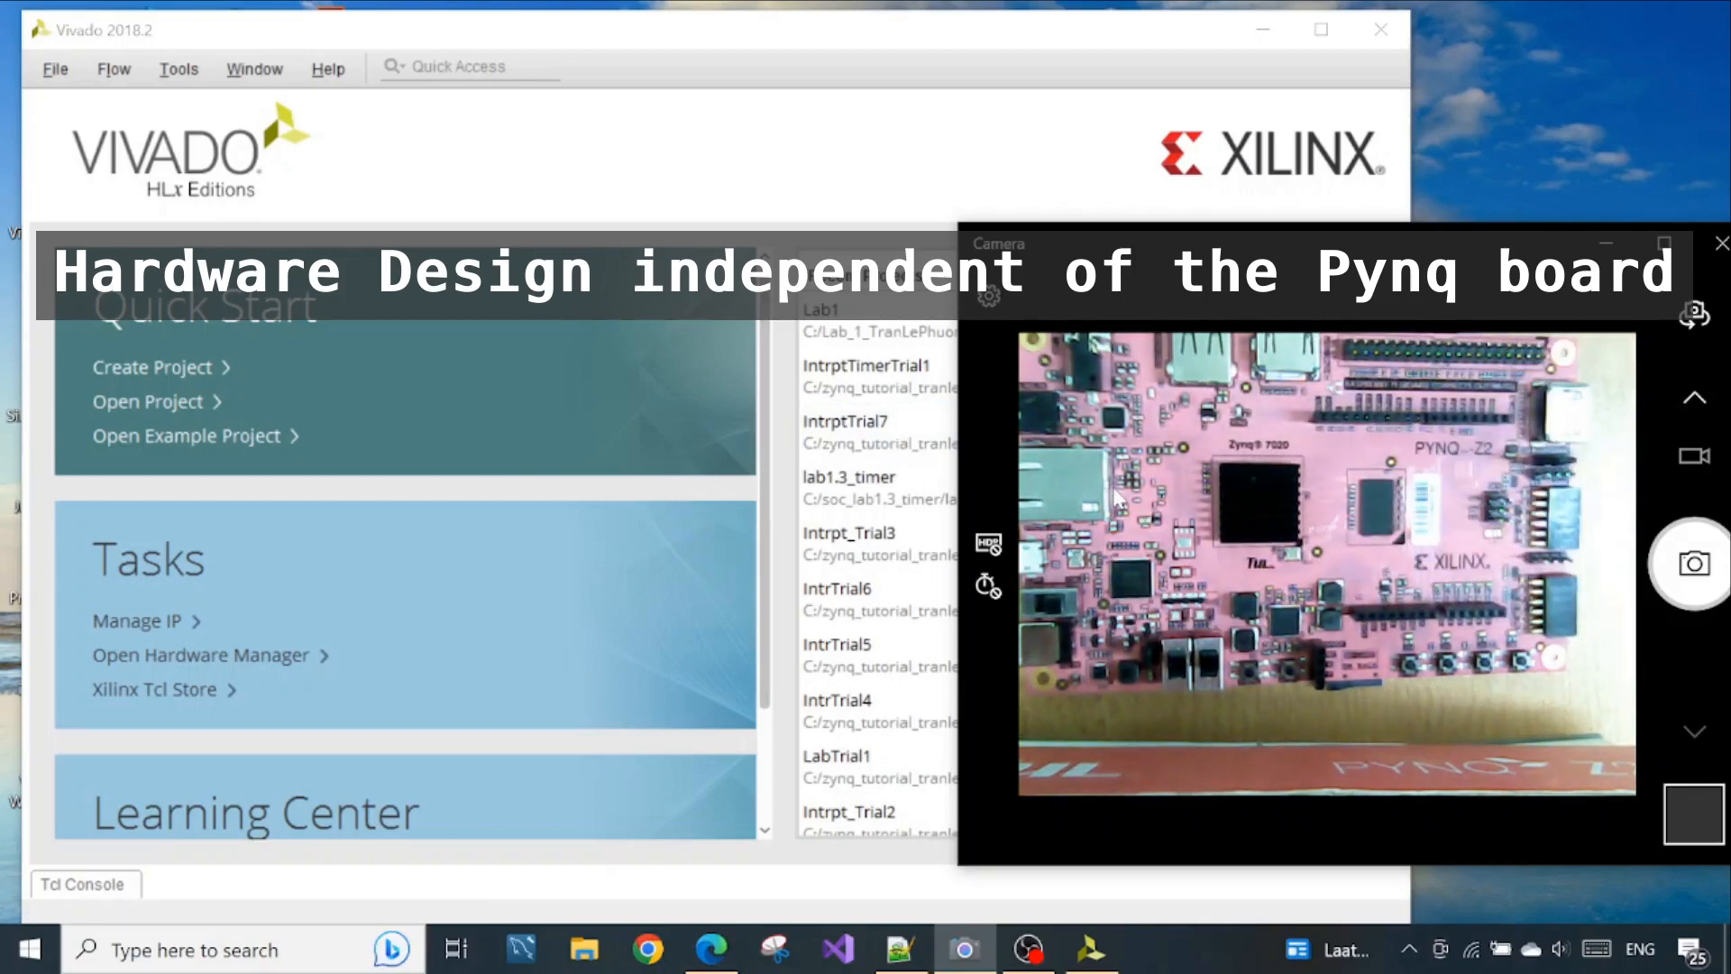
click(440, 29)
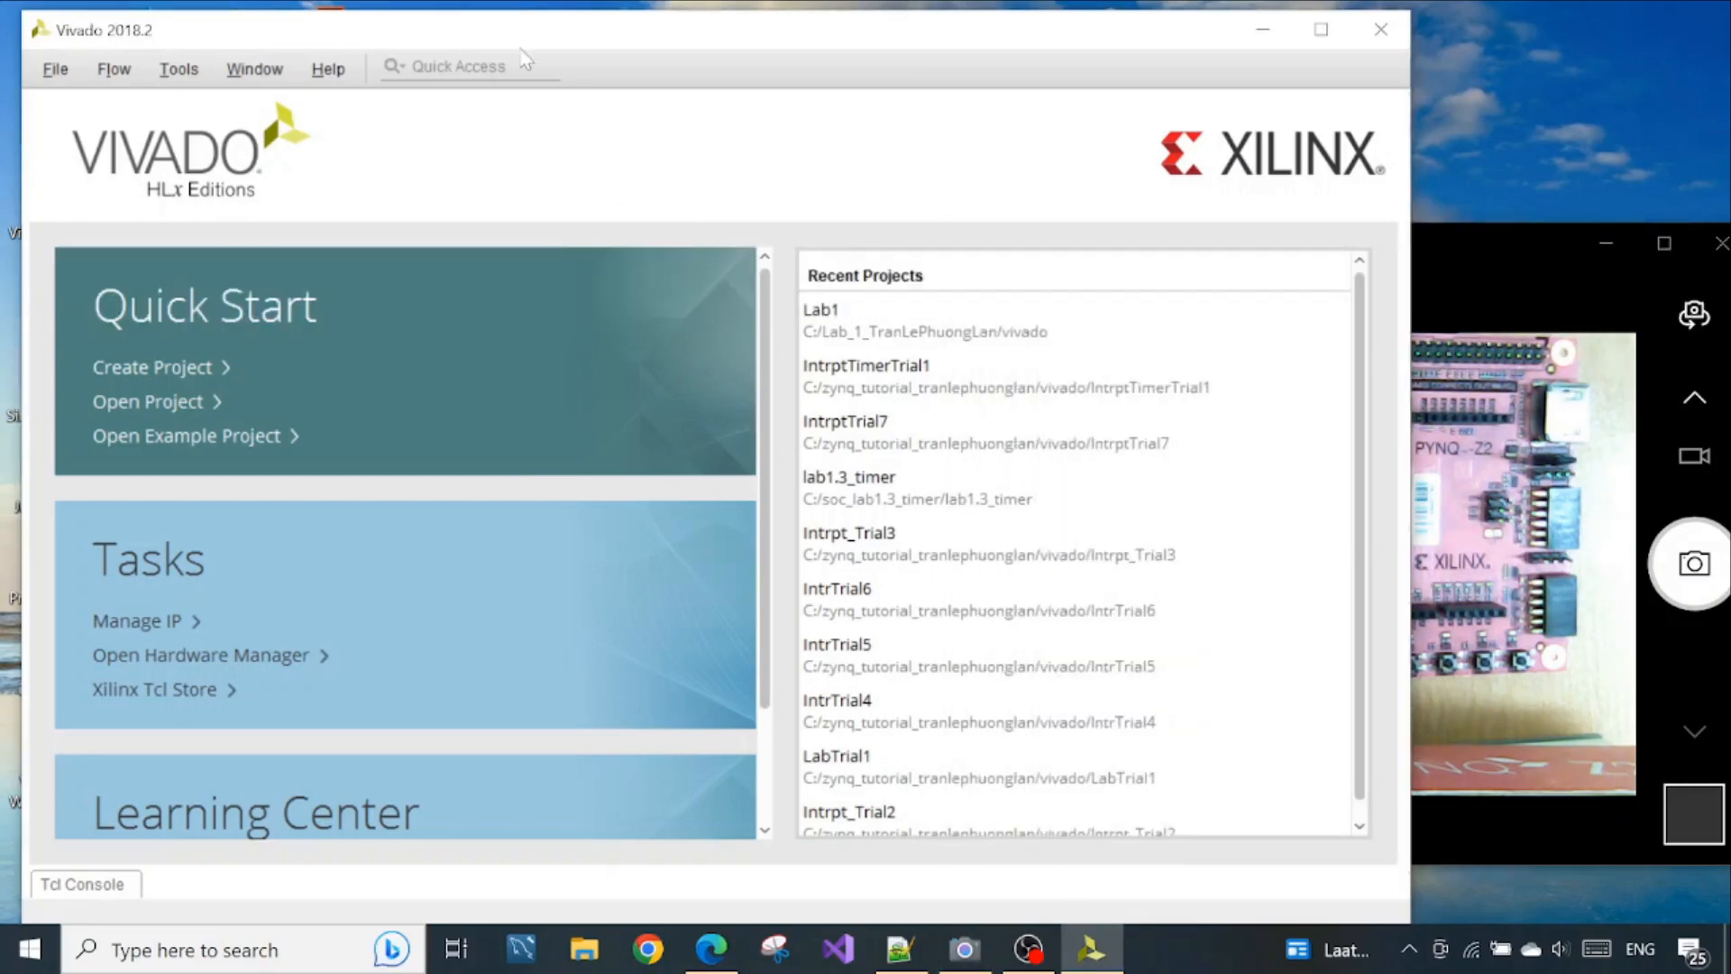
drag(521, 33, 539, 36)
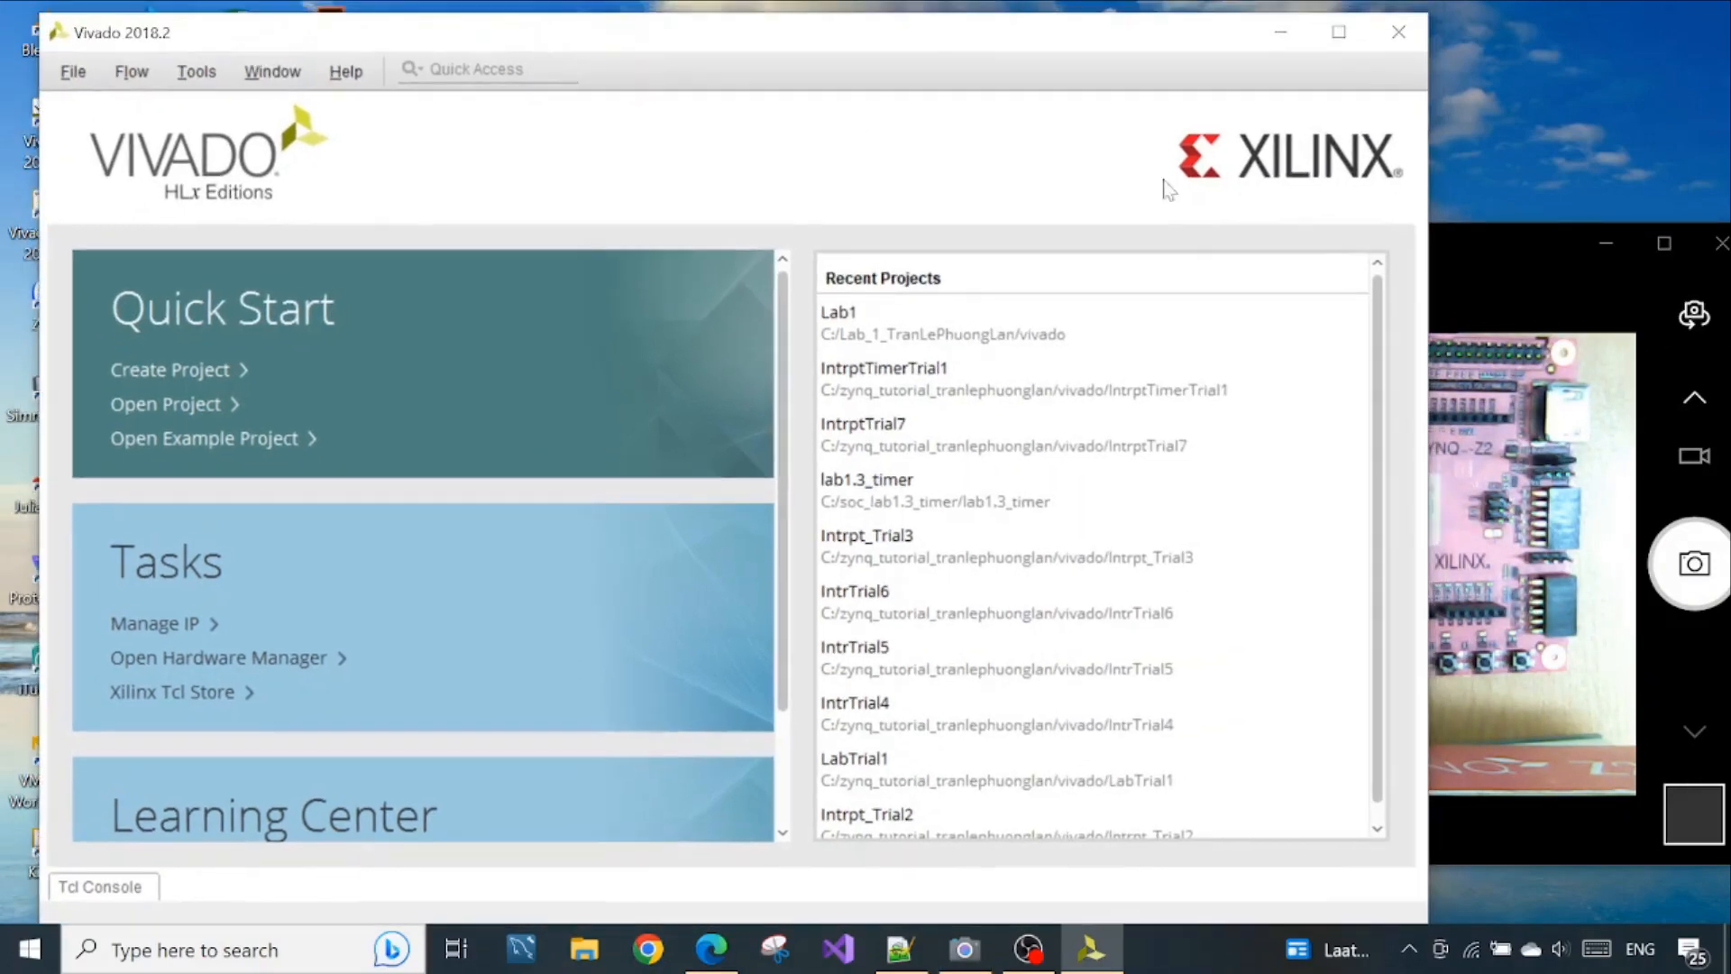
click(1496, 253)
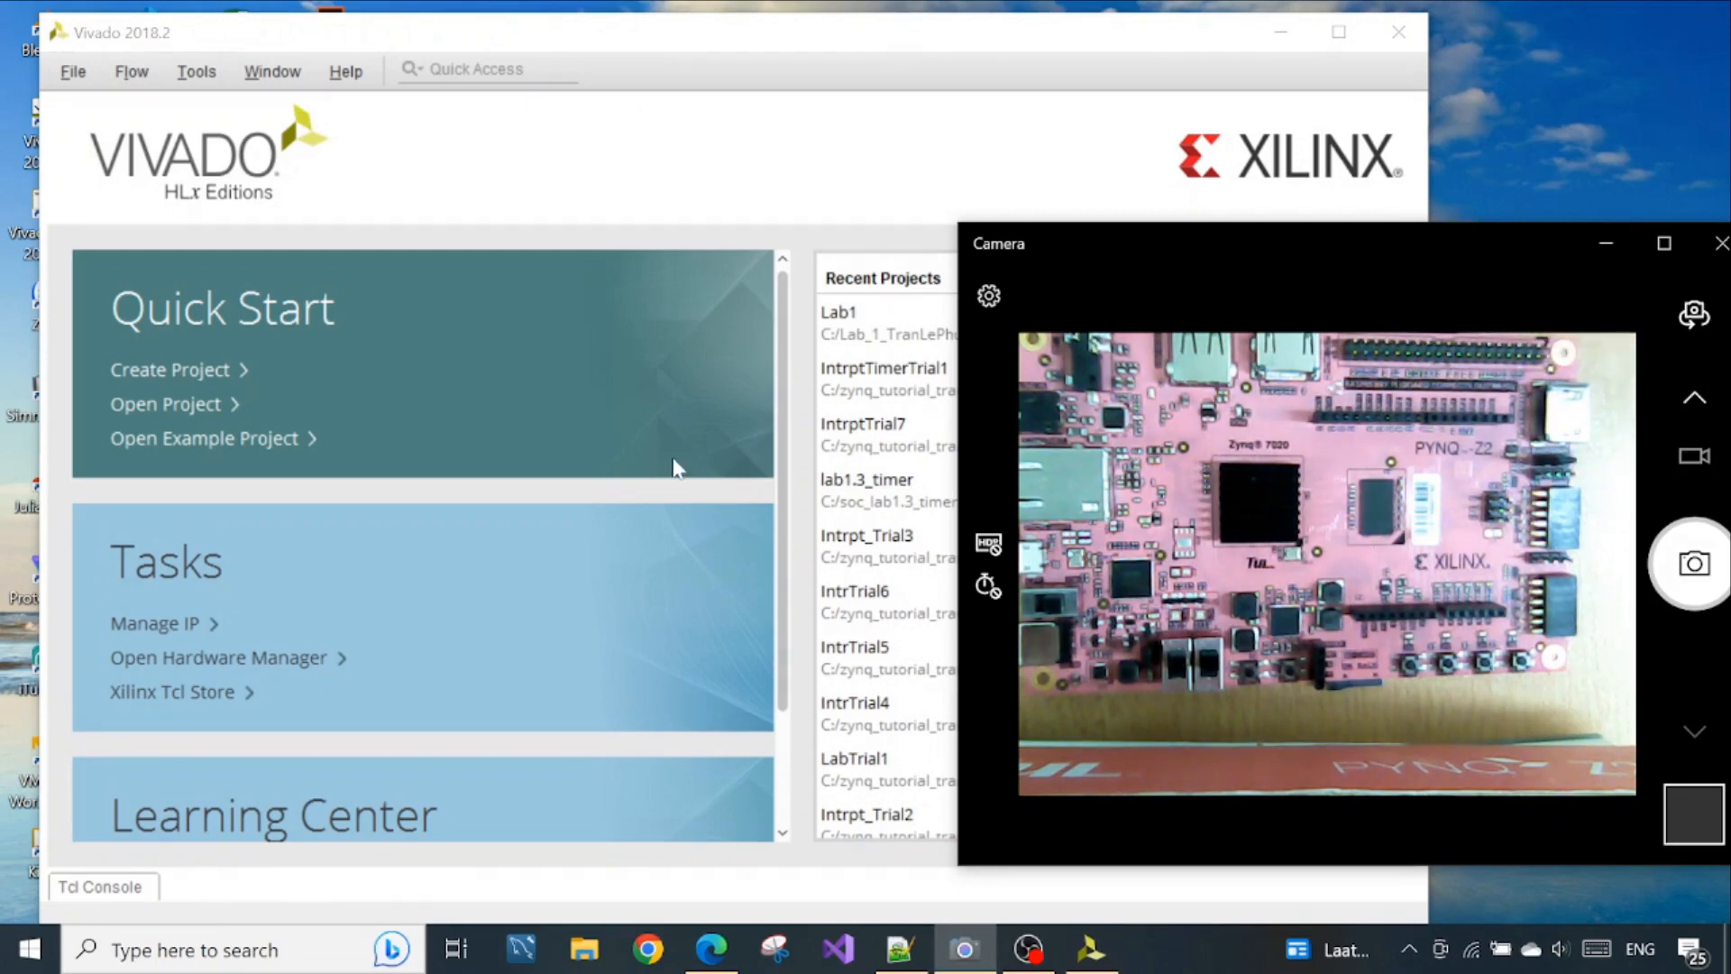
Start a new Vivado project and advance the wizard to the project name page
click(669, 46)
click(73, 71)
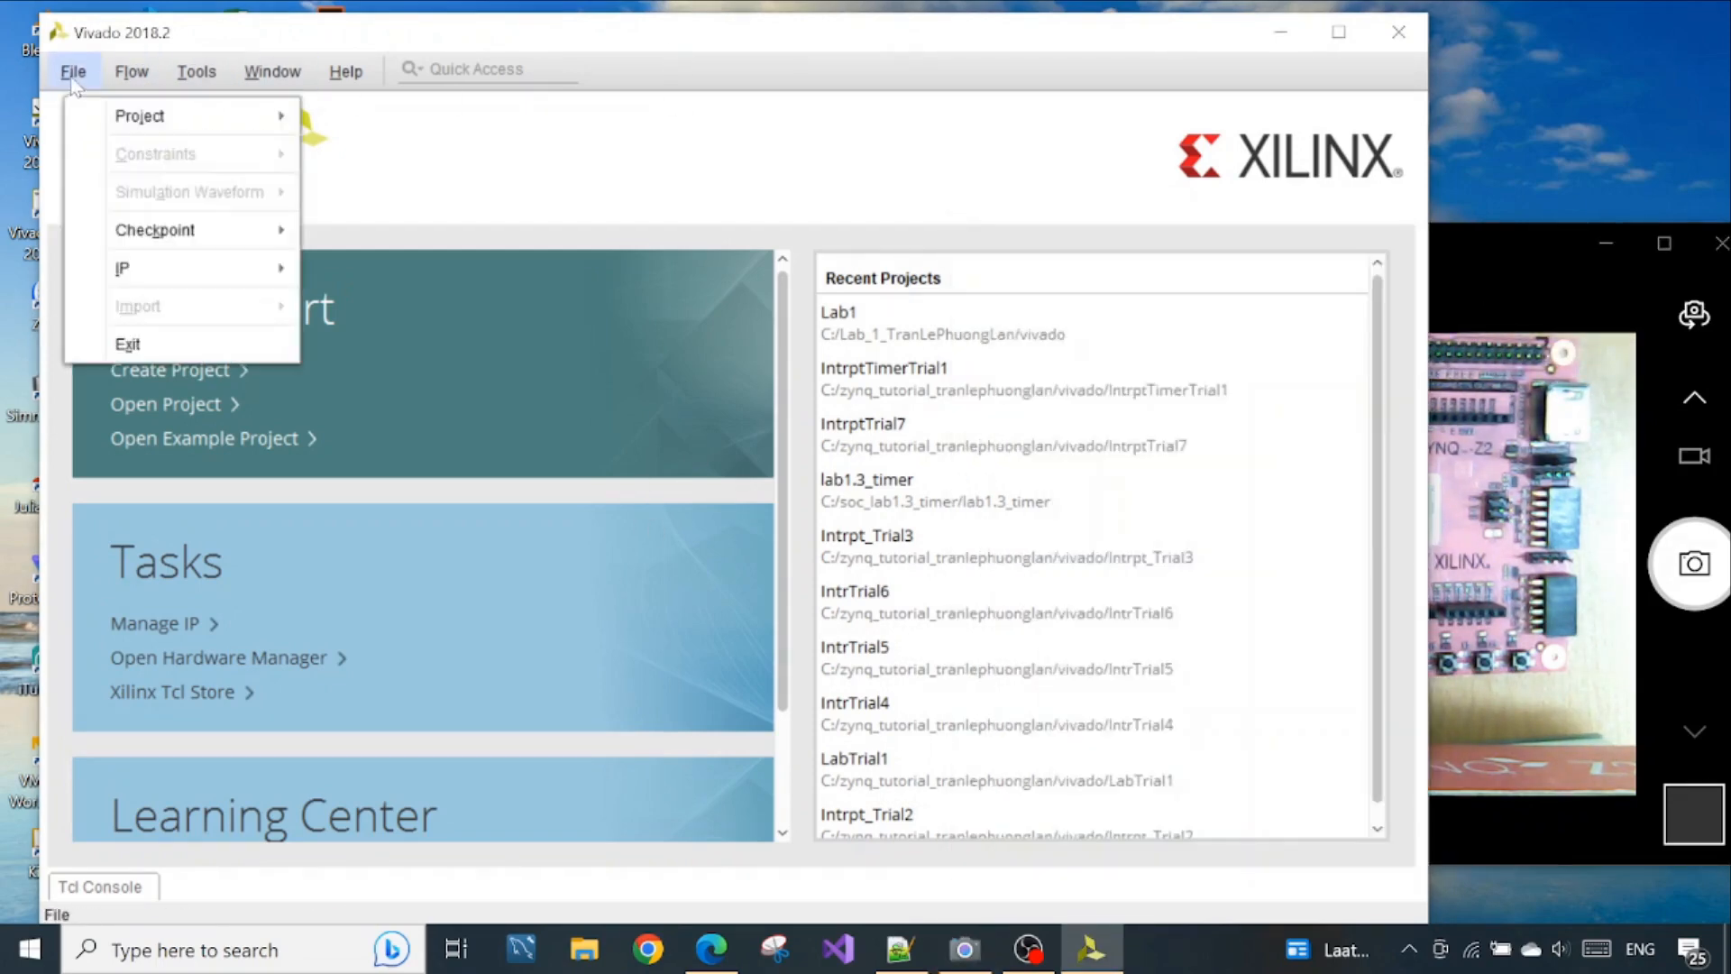
mouse_move(106, 120)
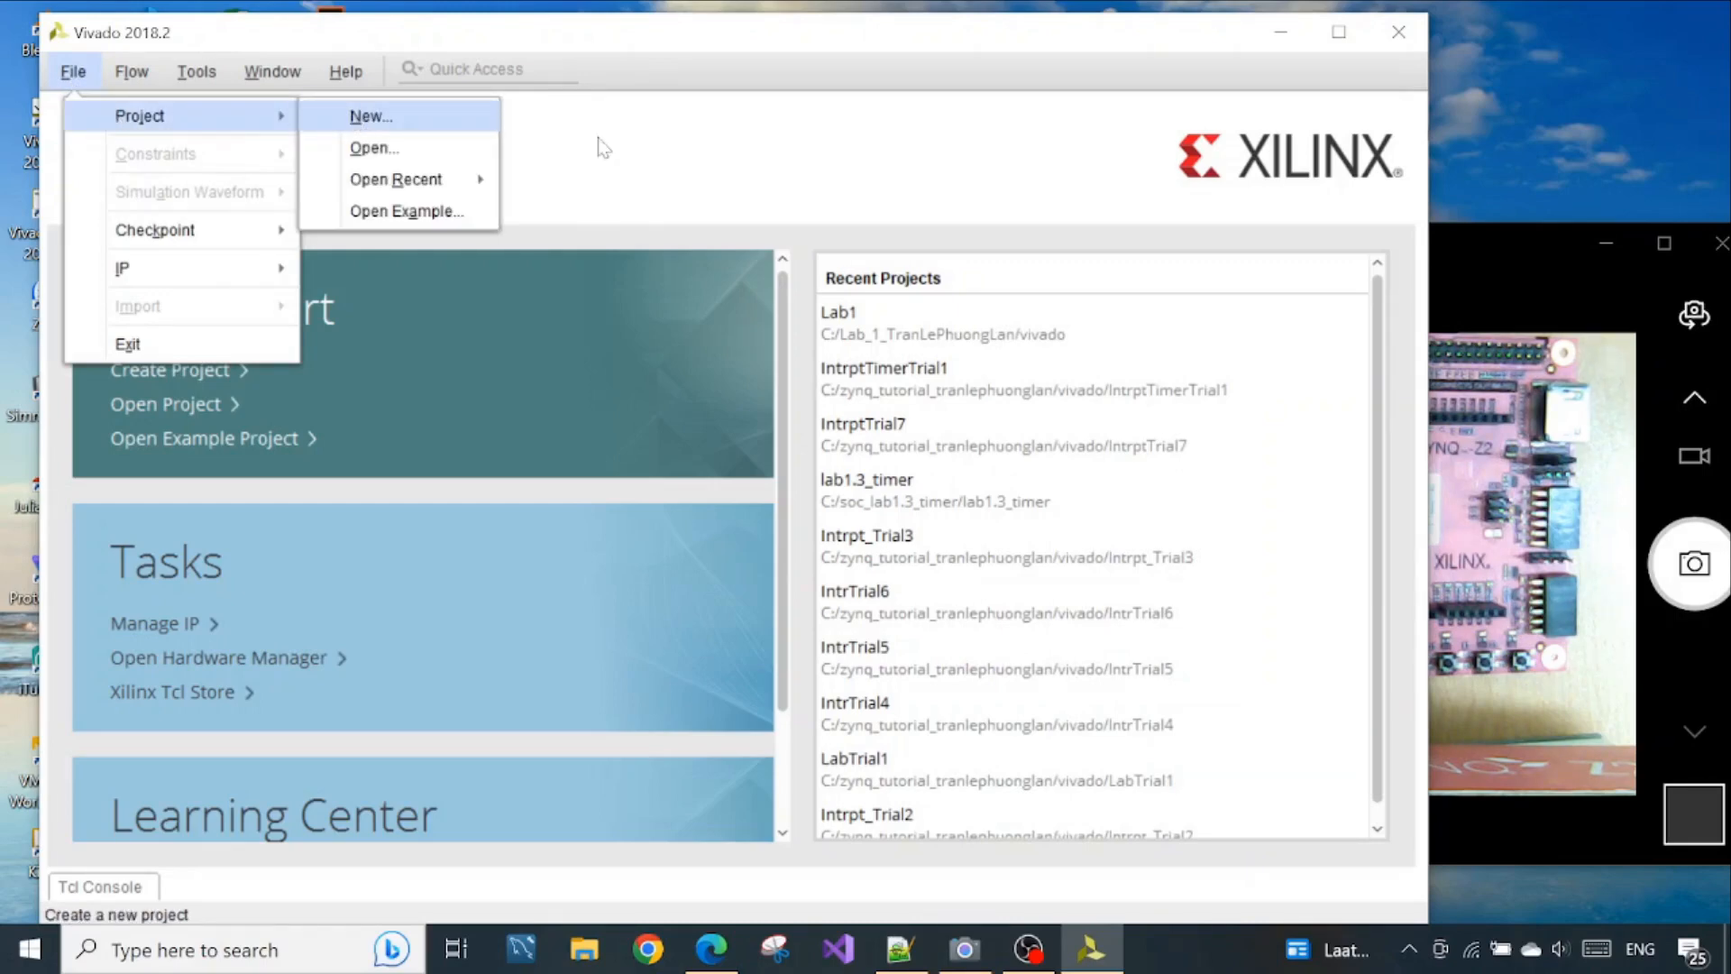
click(360, 119)
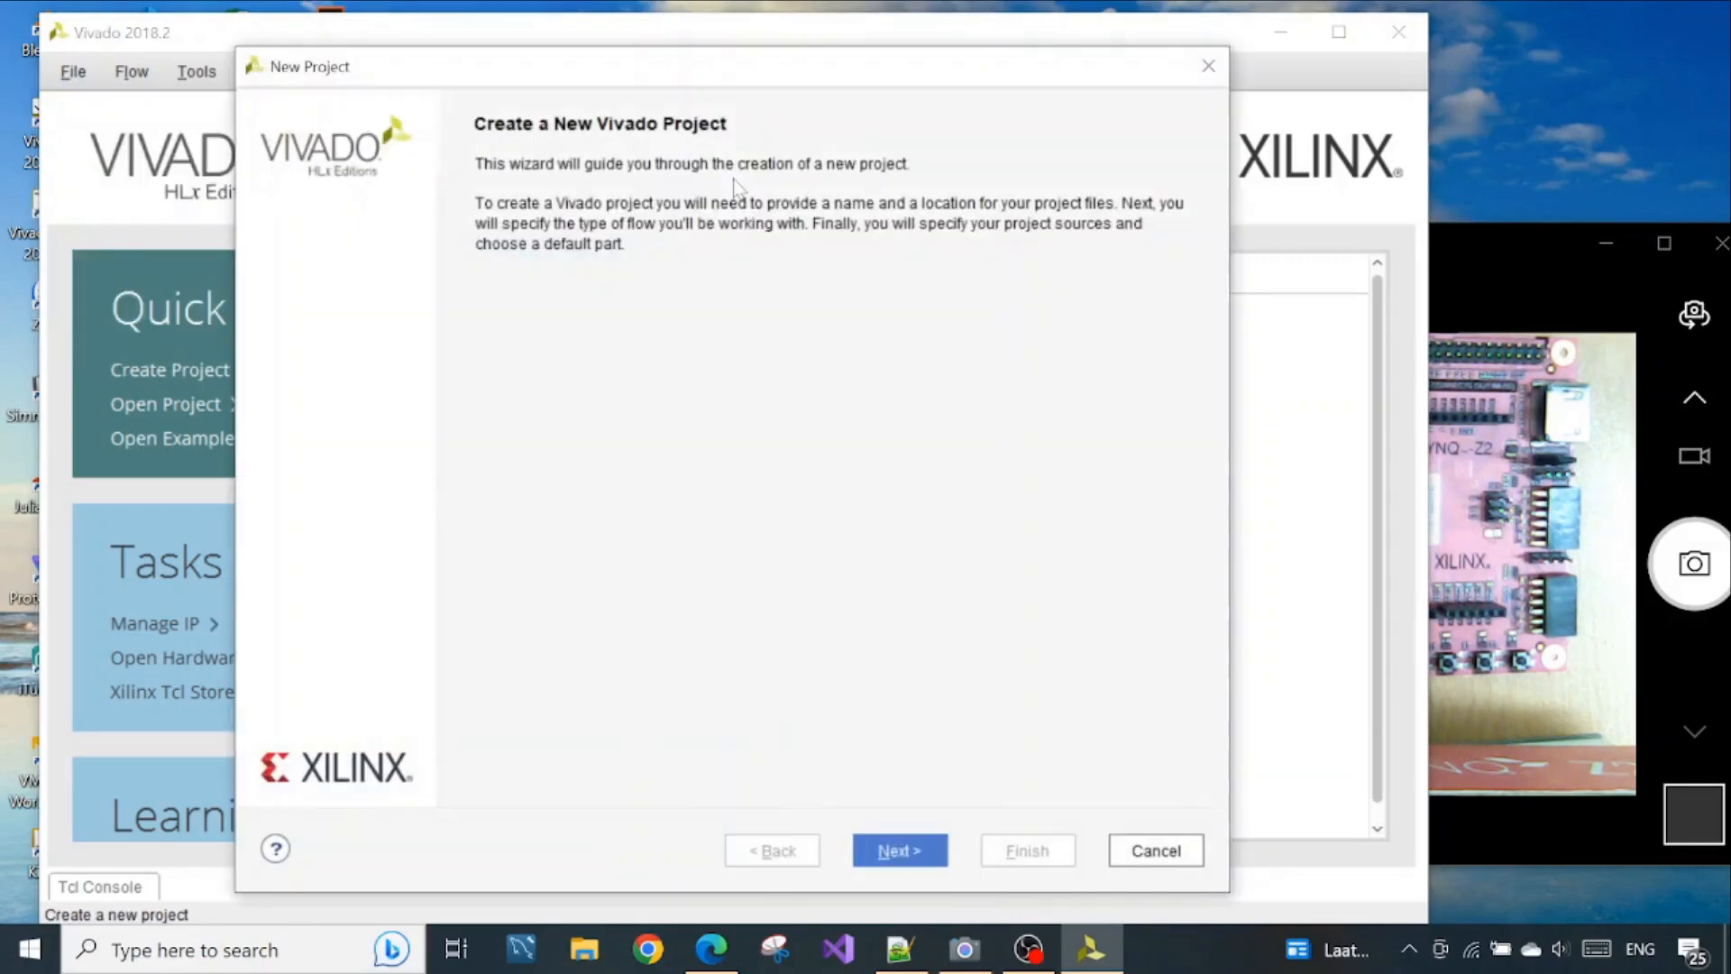
click(915, 856)
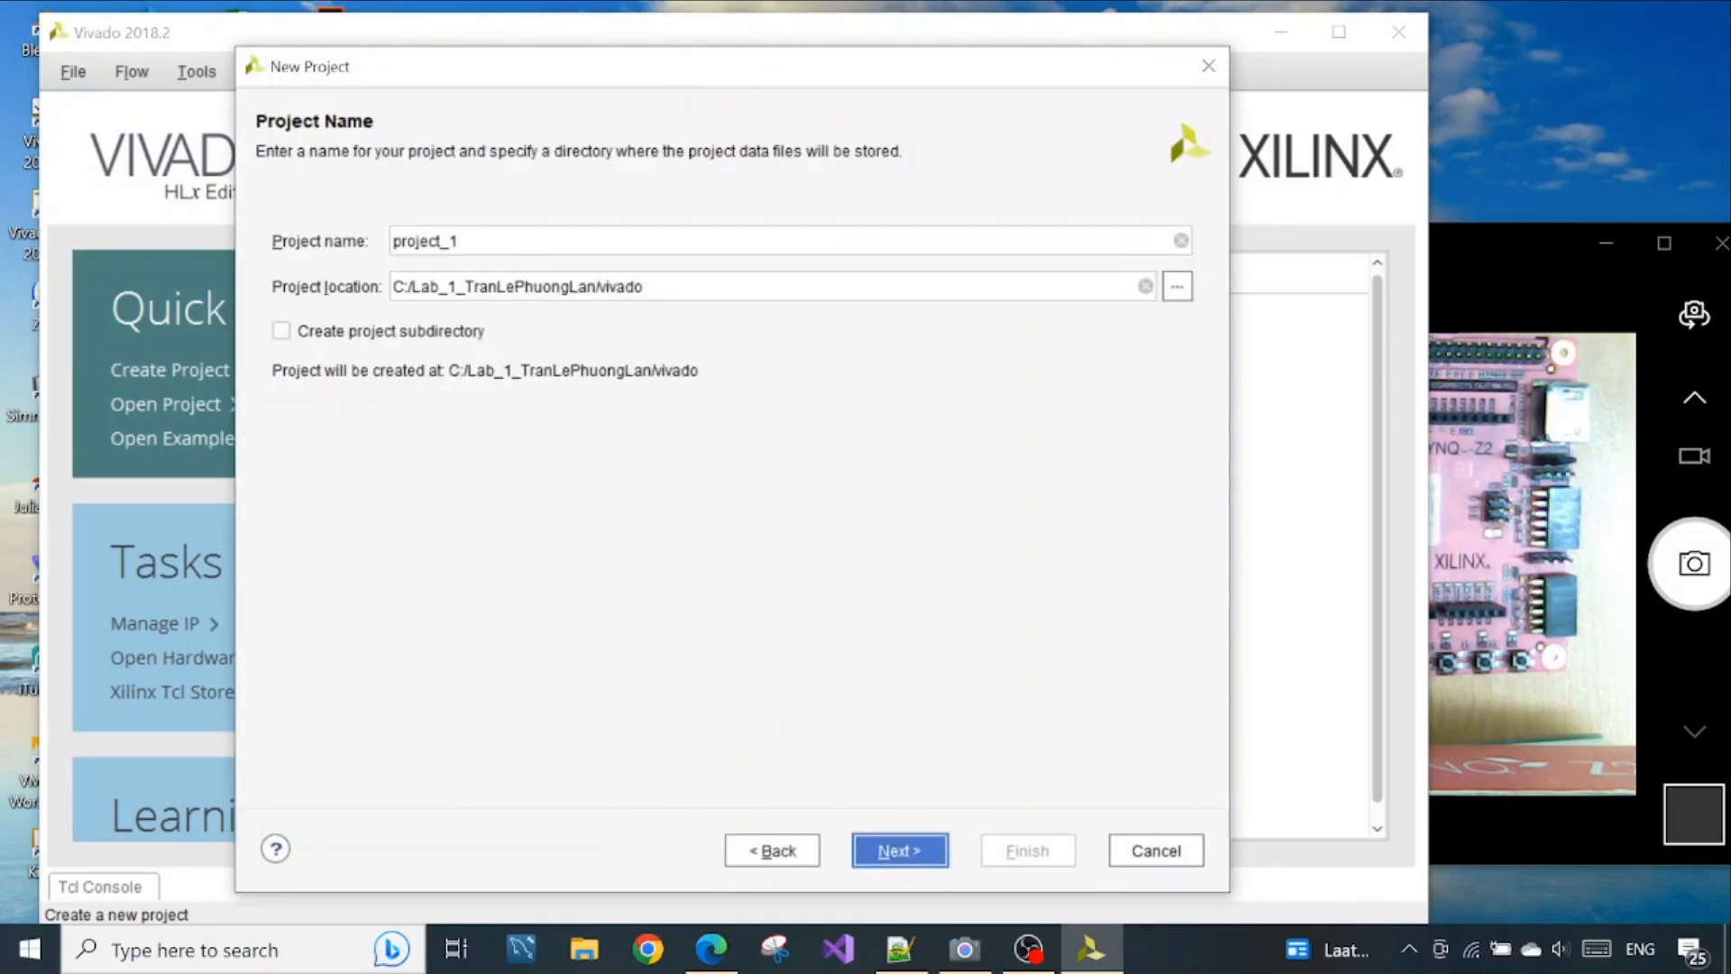
Name the new project Intro1
drag(460, 240, 392, 240)
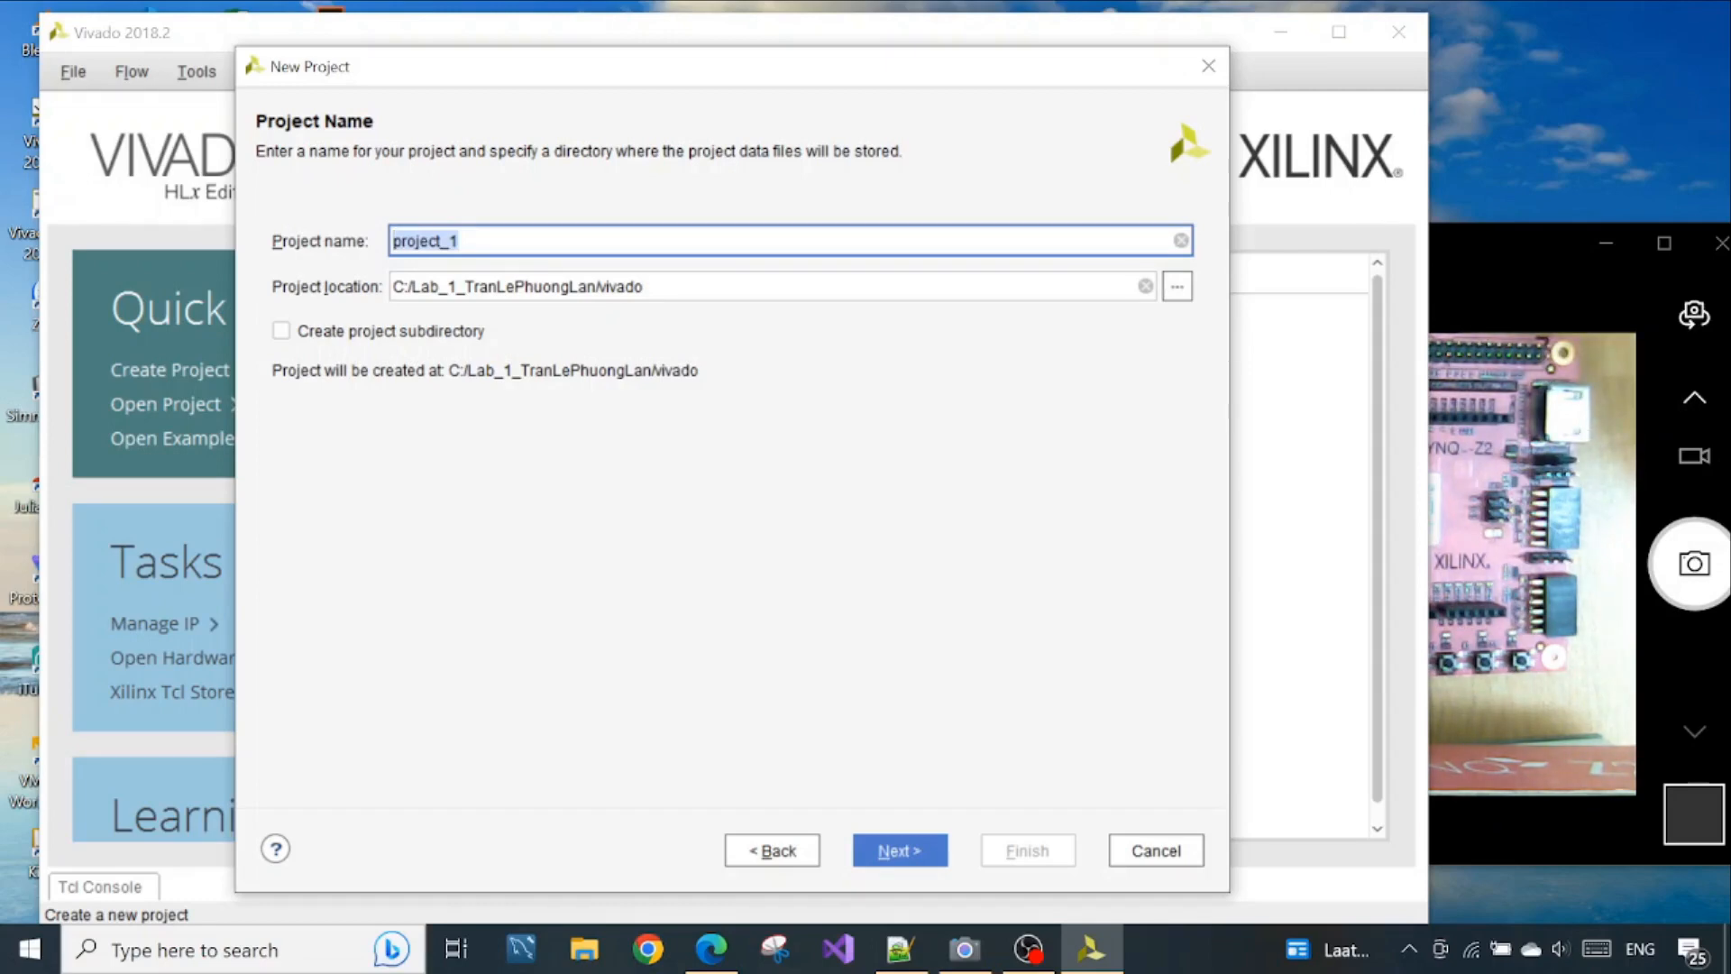
text(Intro)
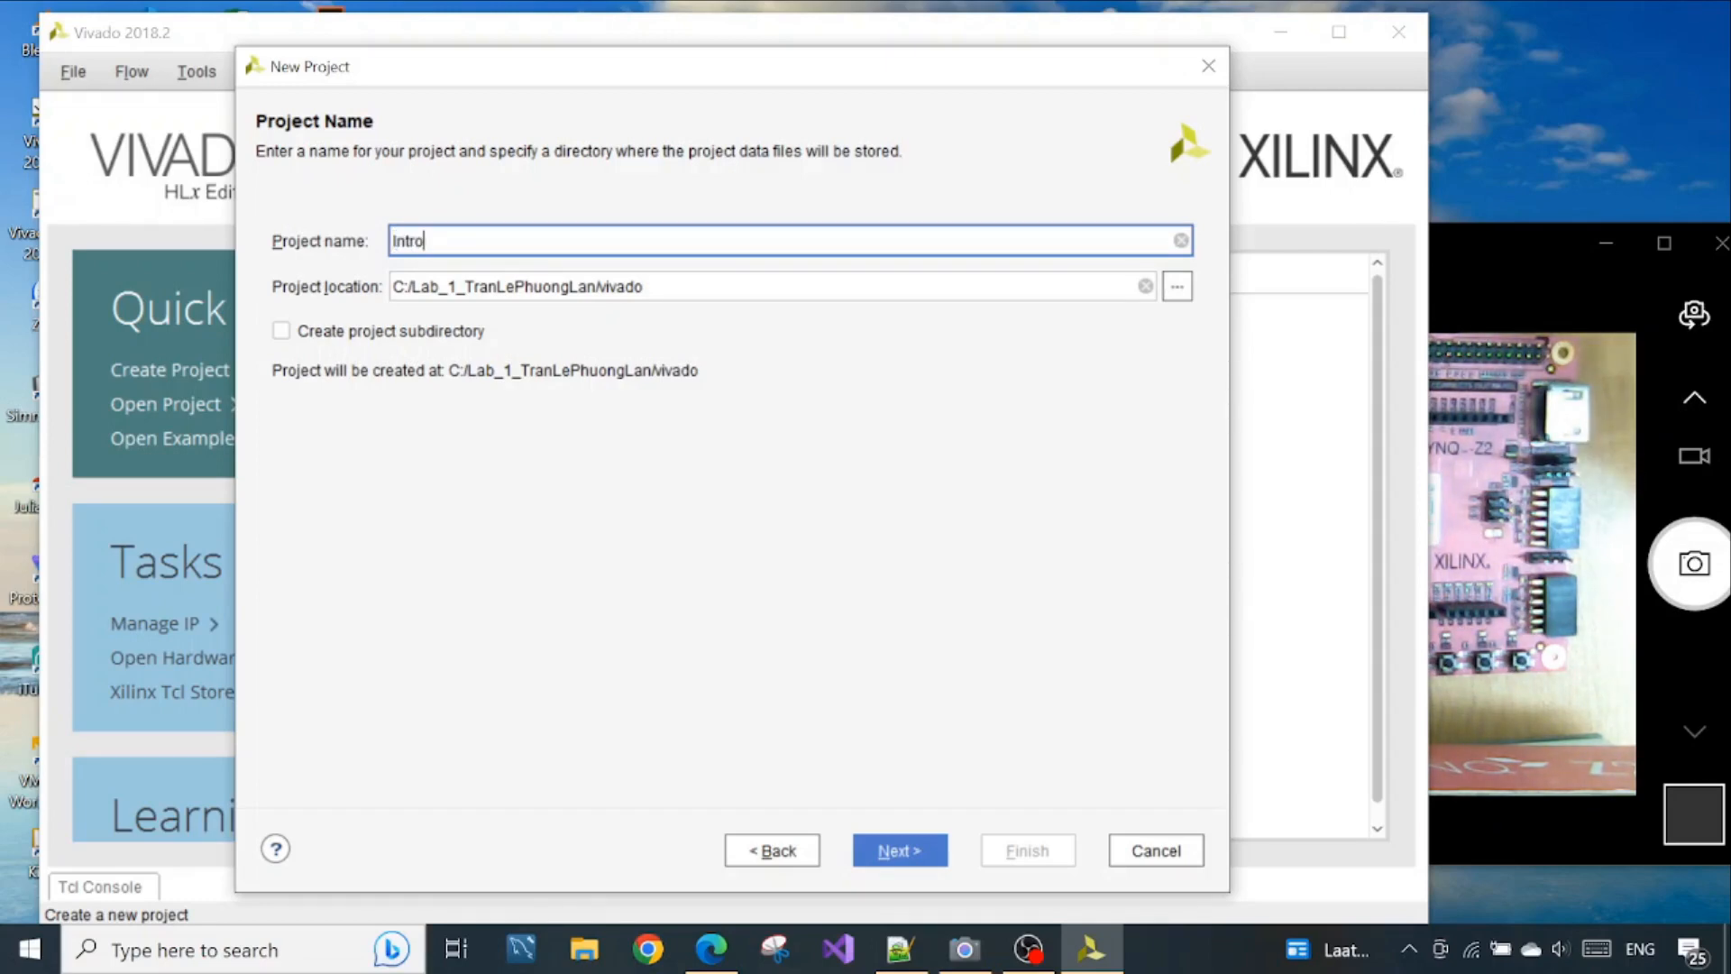
text(E)
key(BackSpace)
key(BackSpace)
key(BackSpace)
key(BackSpace)
key(BackSpace)
key(BackSpace)
text(I)
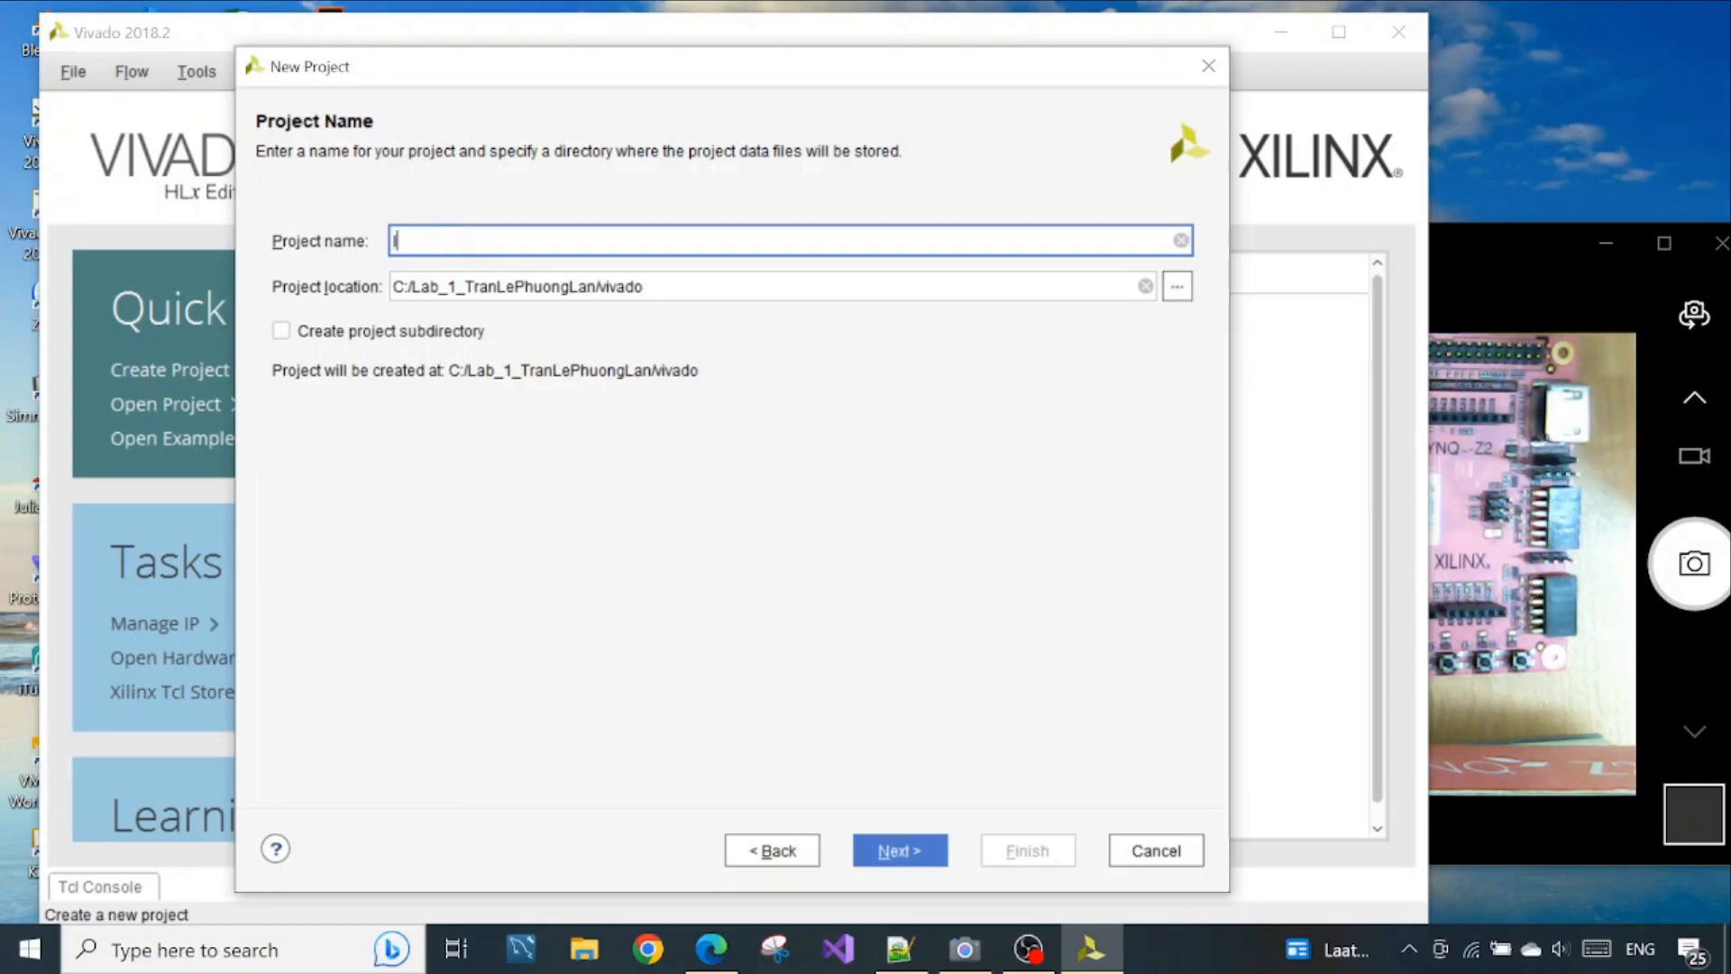
text(ntro1)
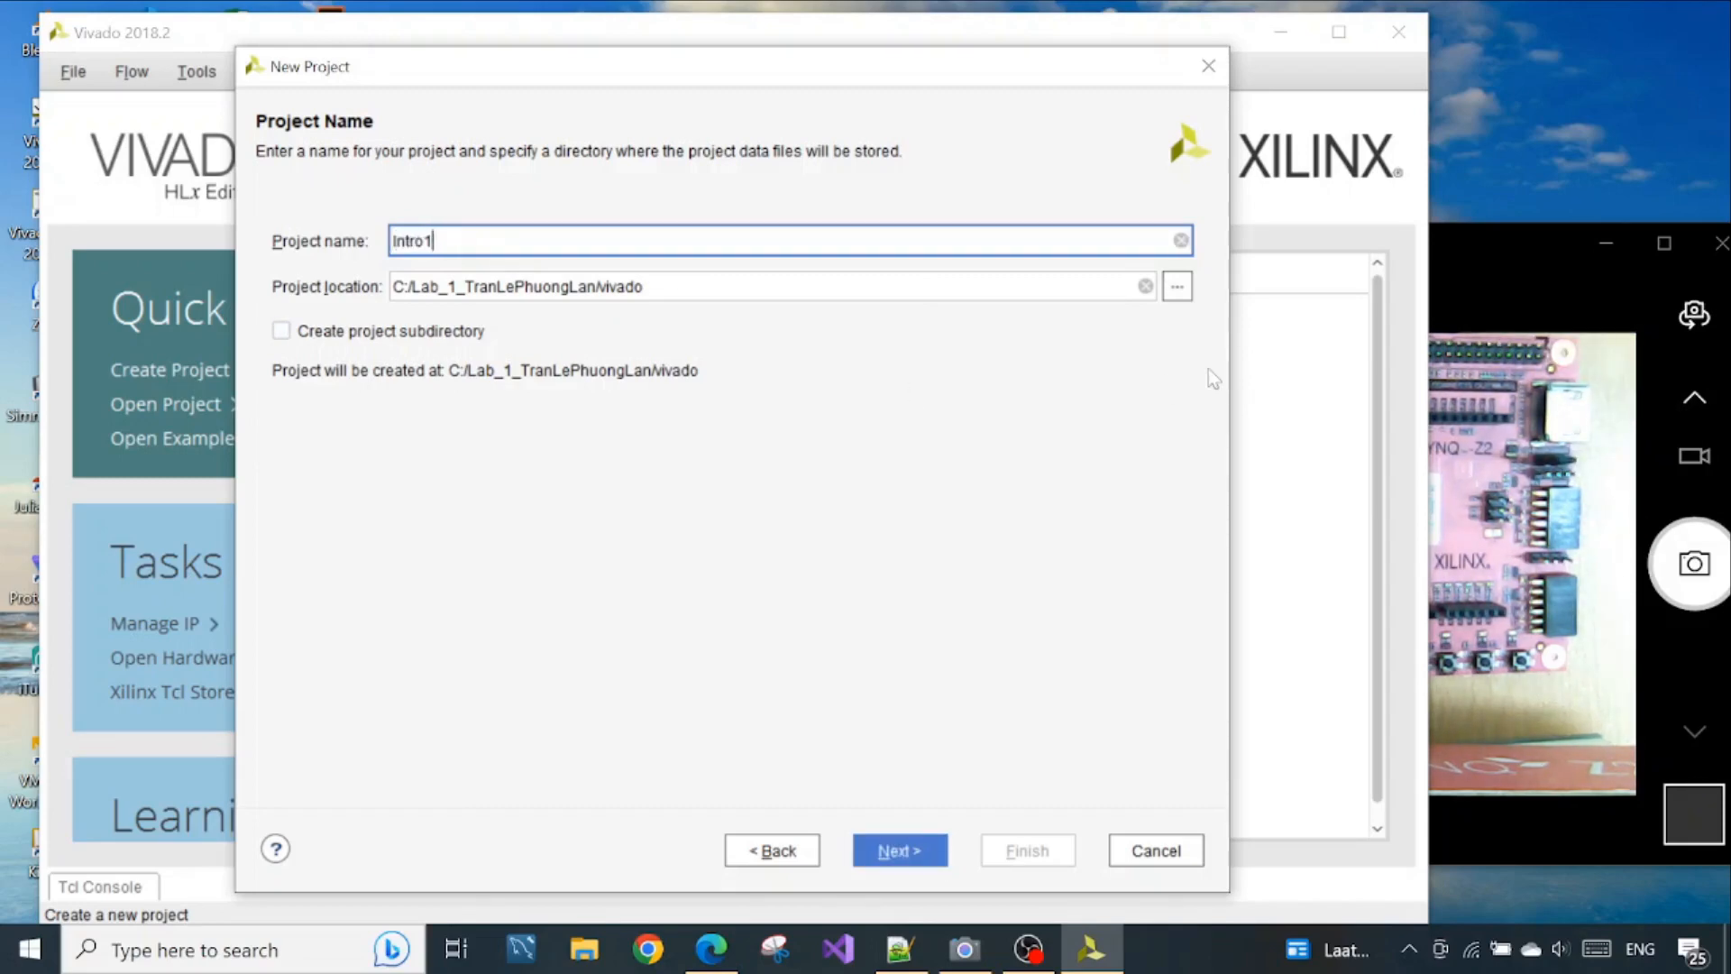
Browse for the project location and select Local Disk (C:) in the directory tree
click(1177, 286)
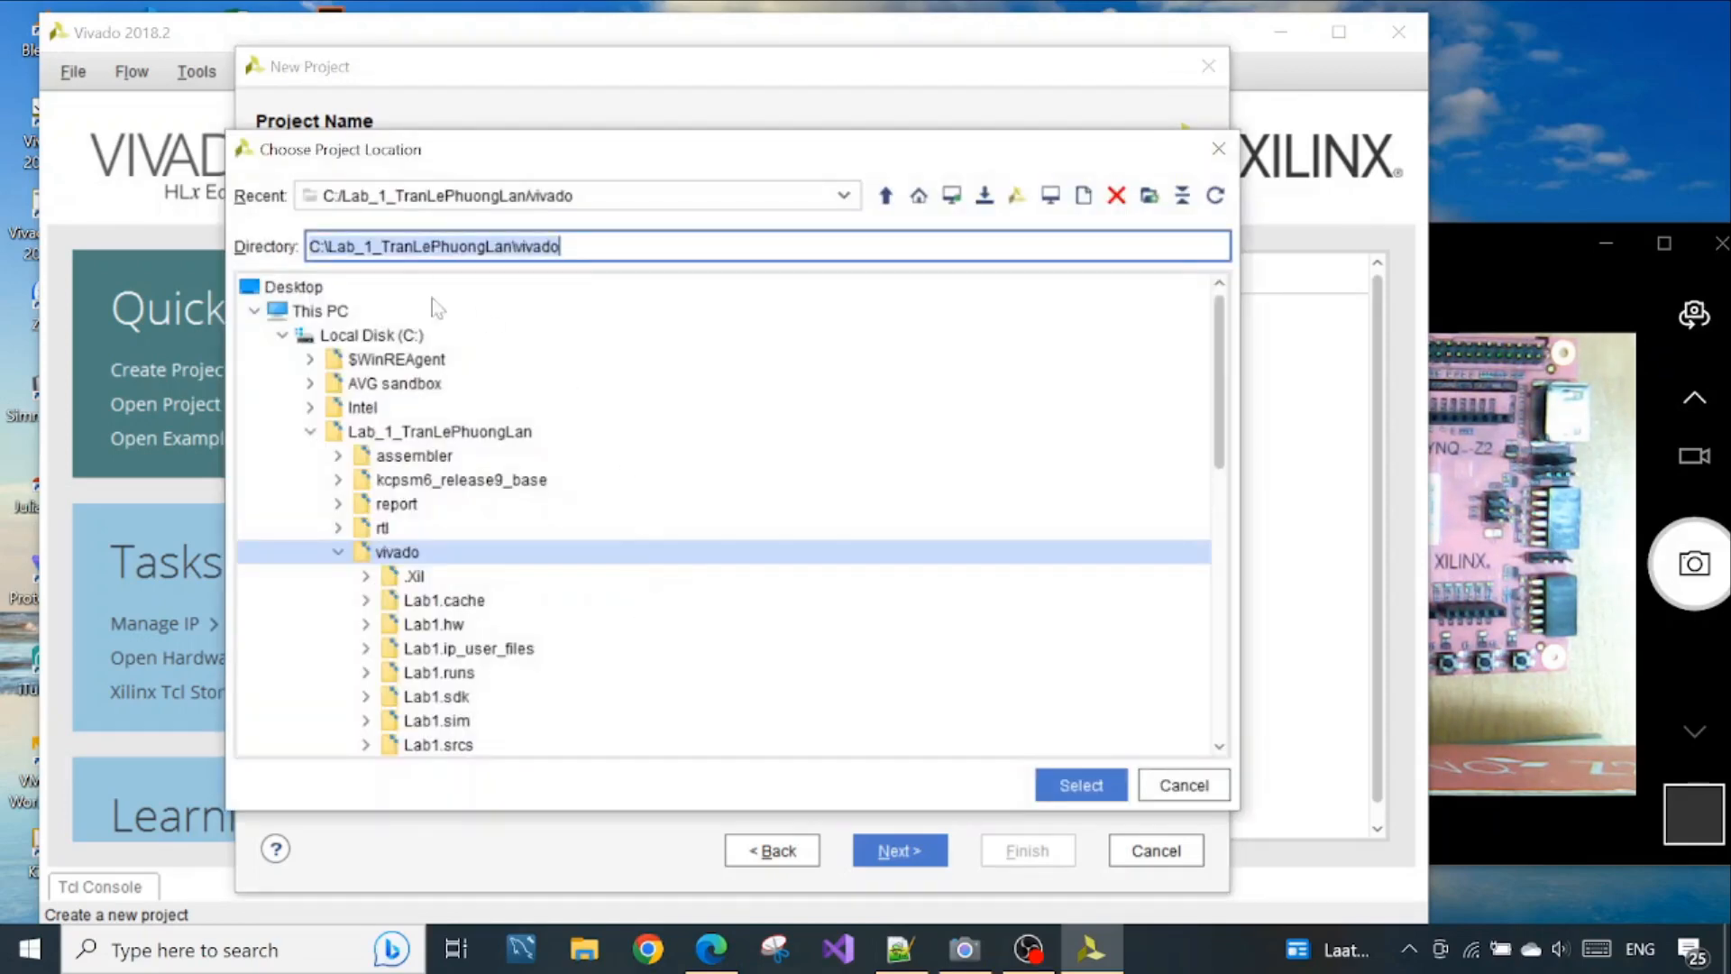
click(332, 357)
click(349, 340)
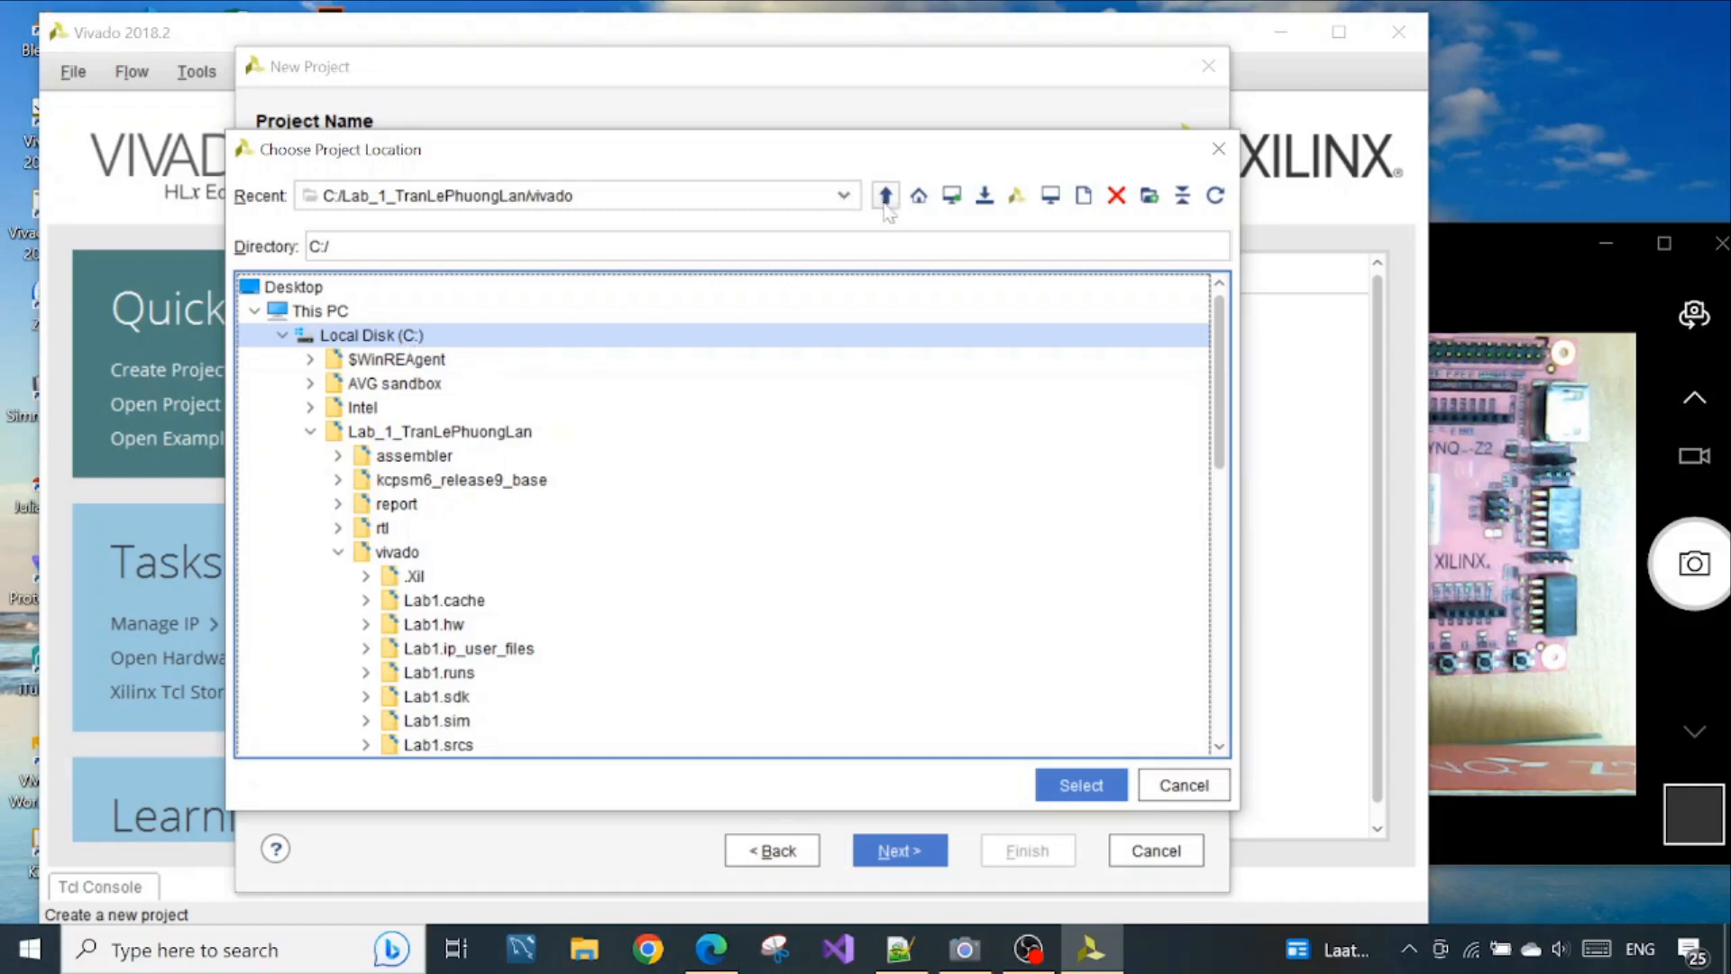
Switch to File Explorer and create a new folder named Intro1 on Local Disk (C:)
click(584, 949)
click(172, 803)
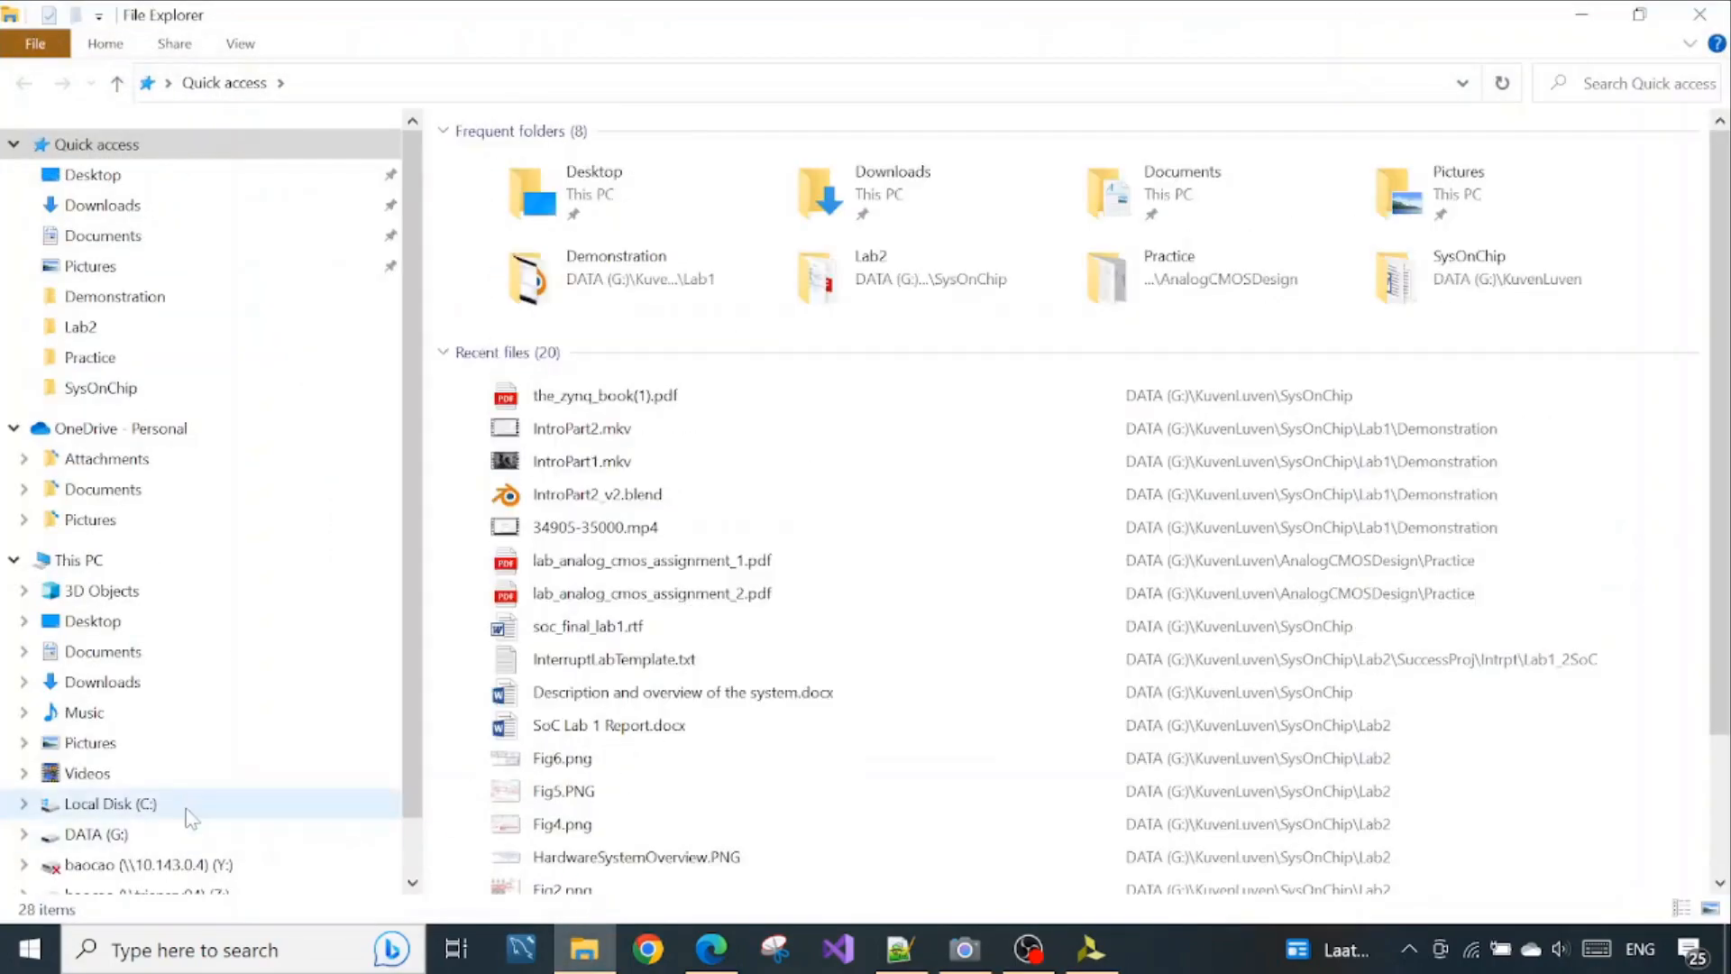
right_click(632, 846)
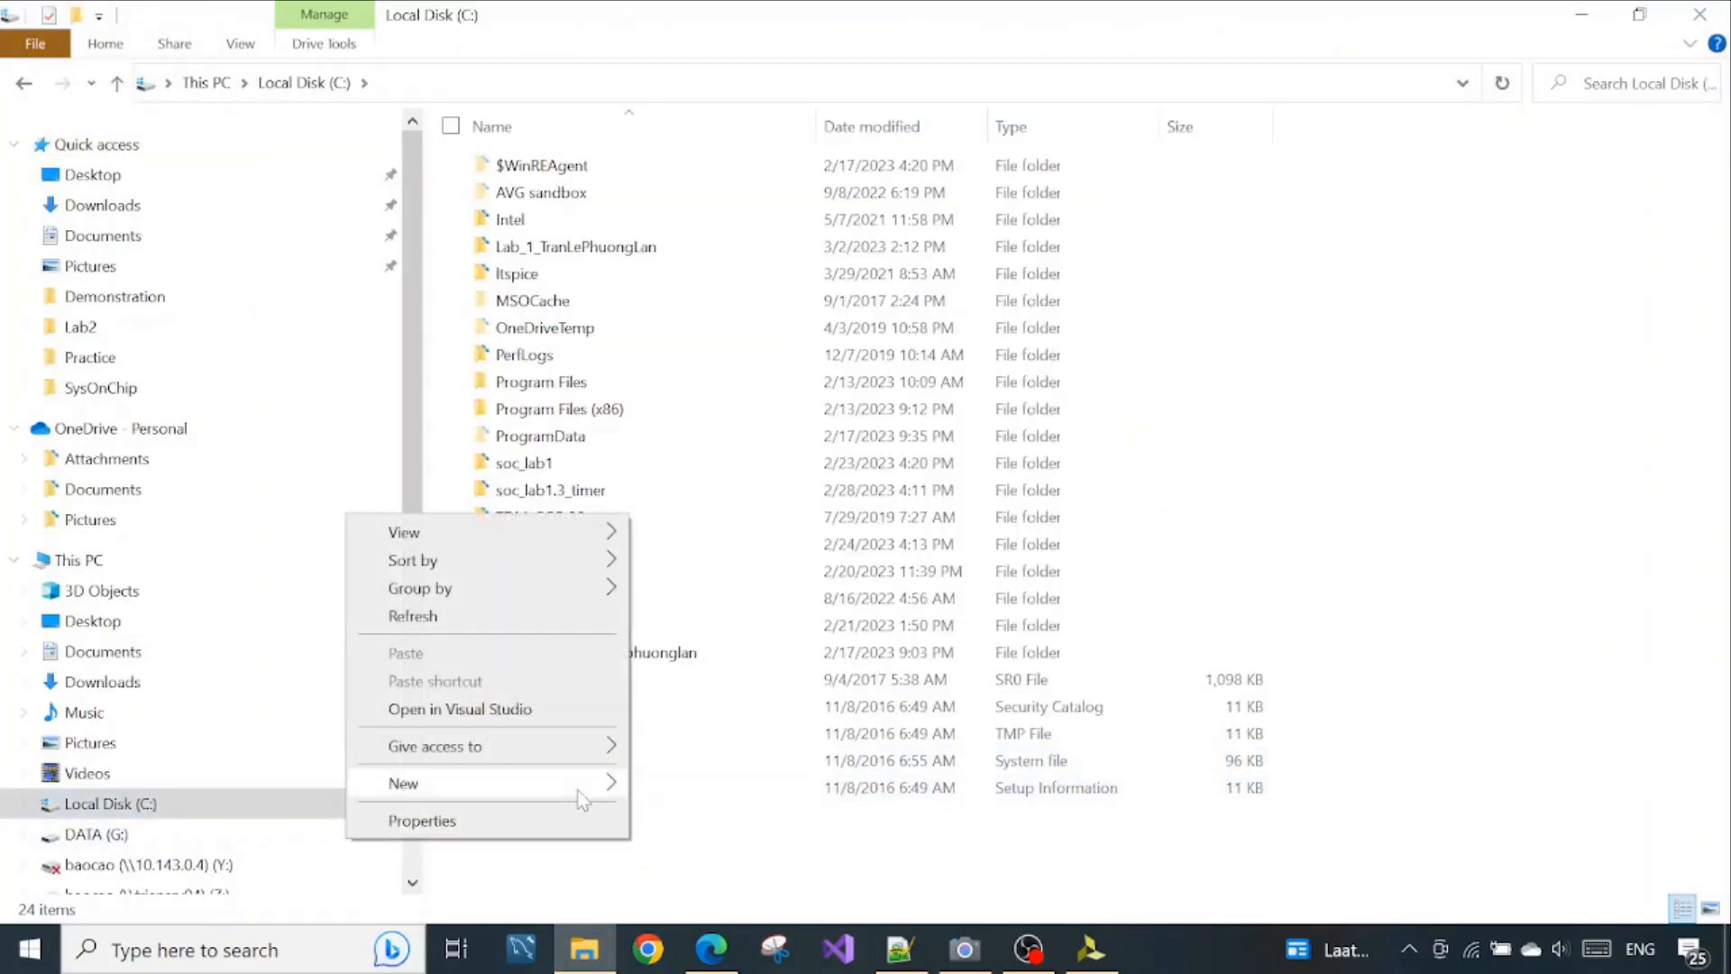
mouse_move(586, 786)
click(685, 790)
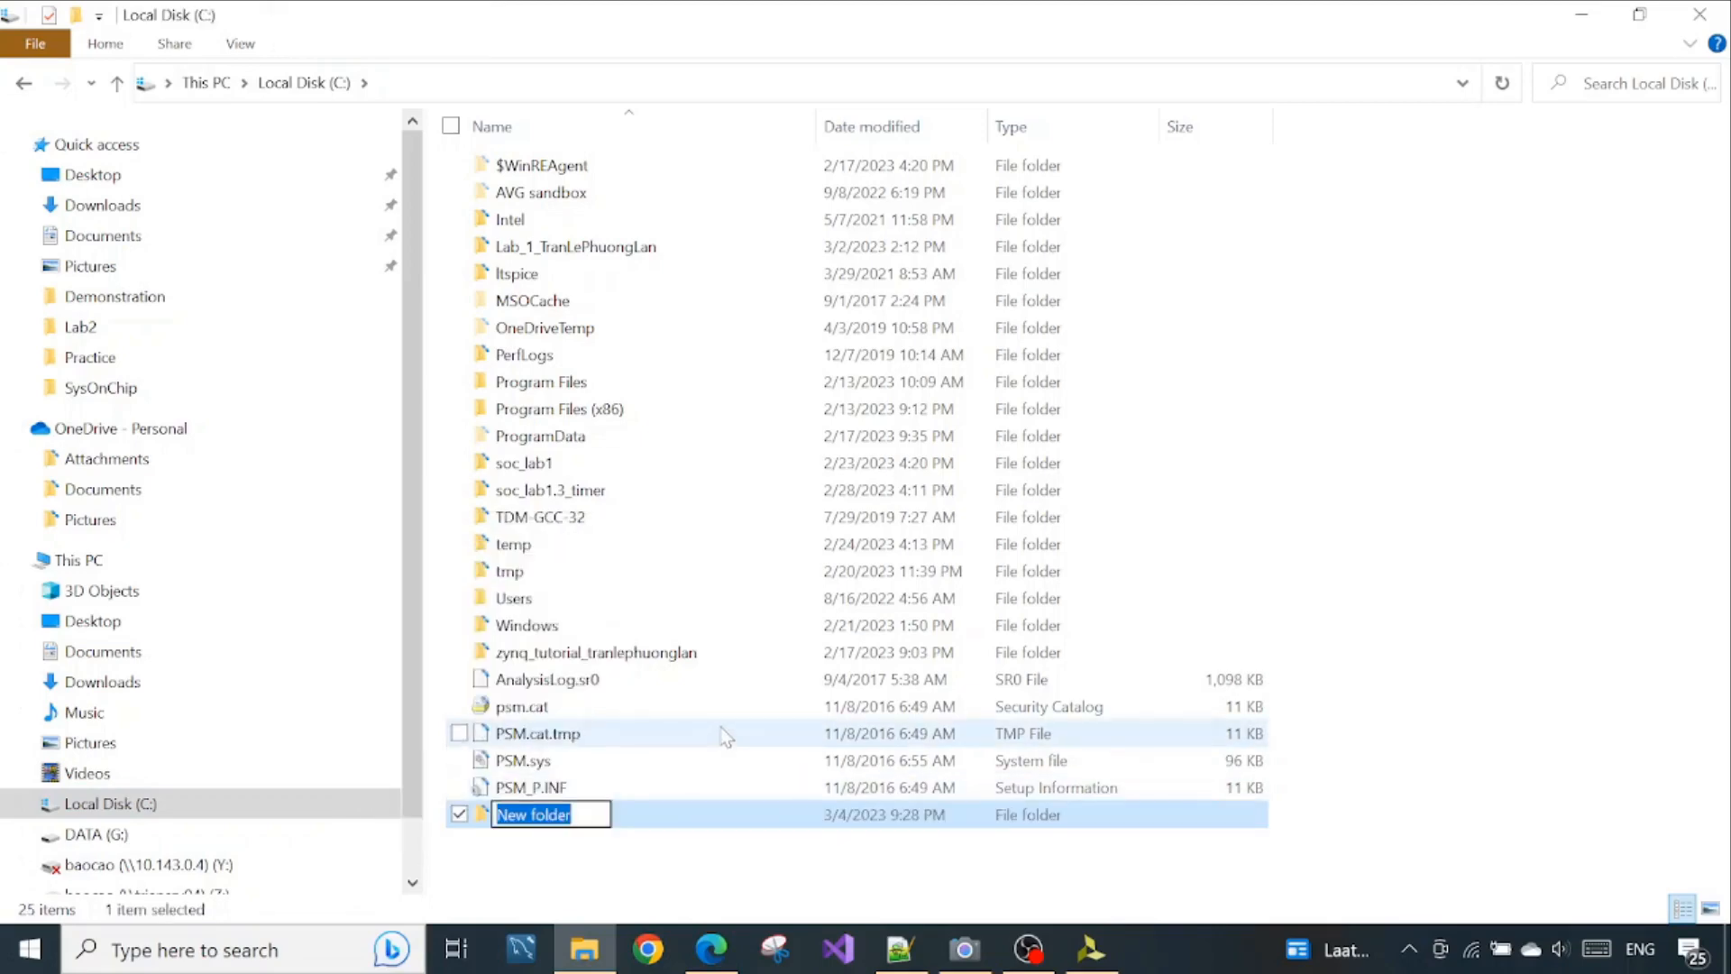
text(Intro1)
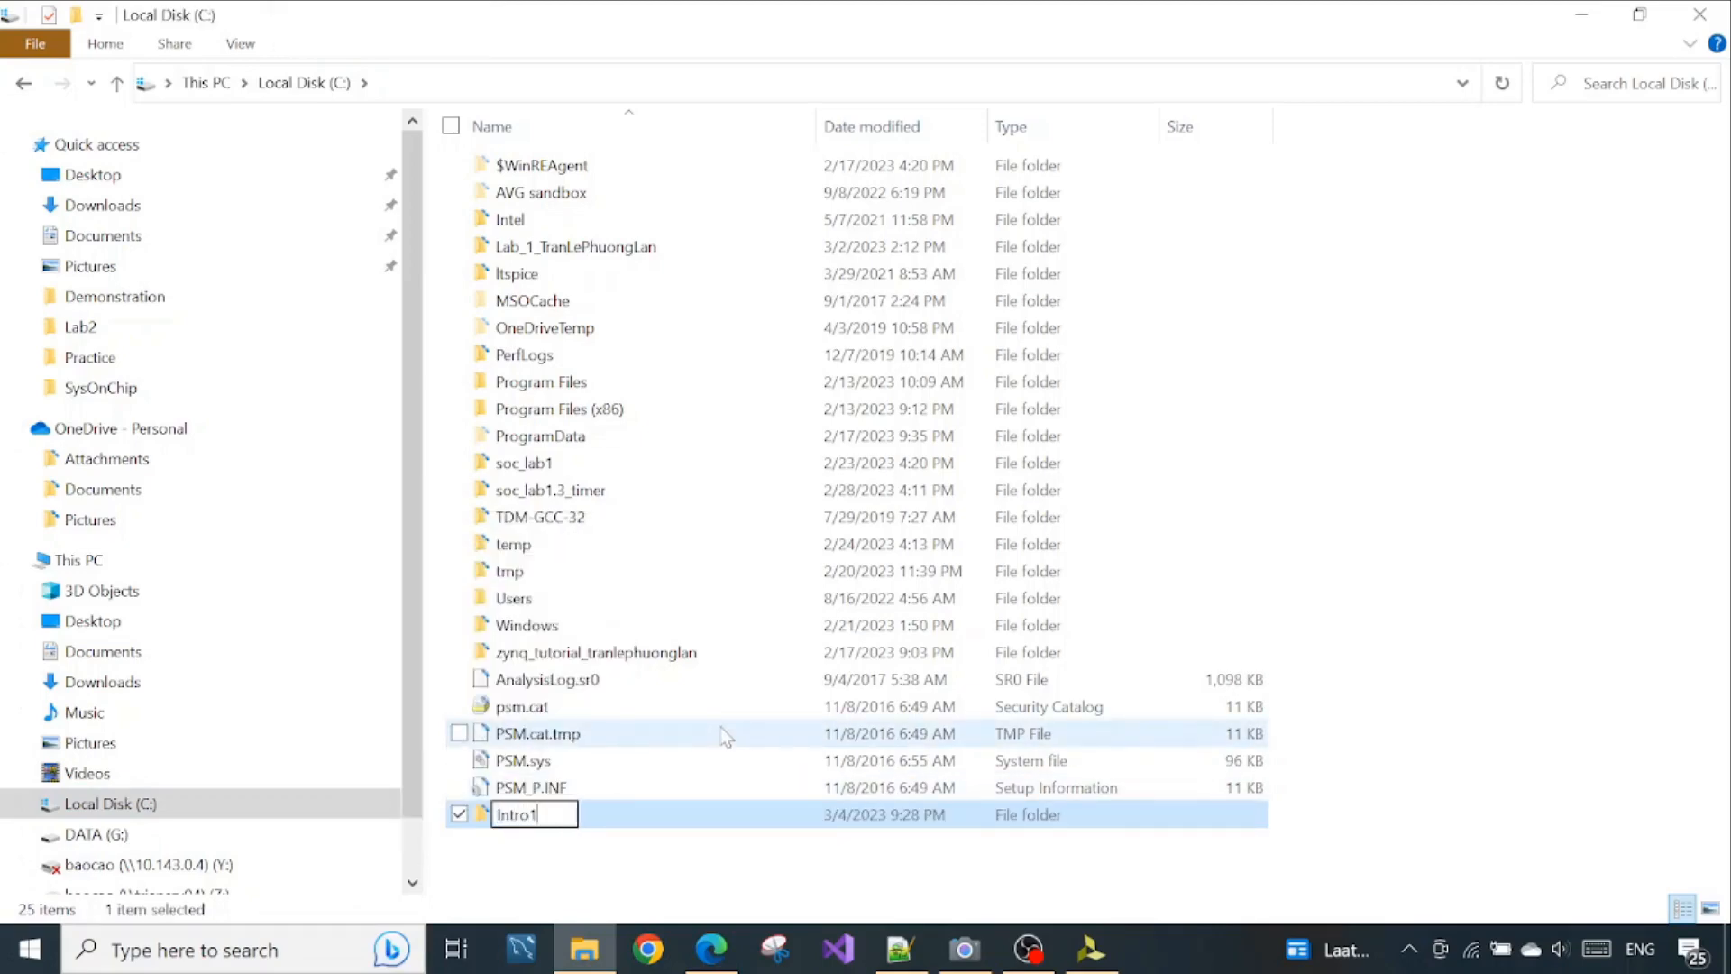
key(Return)
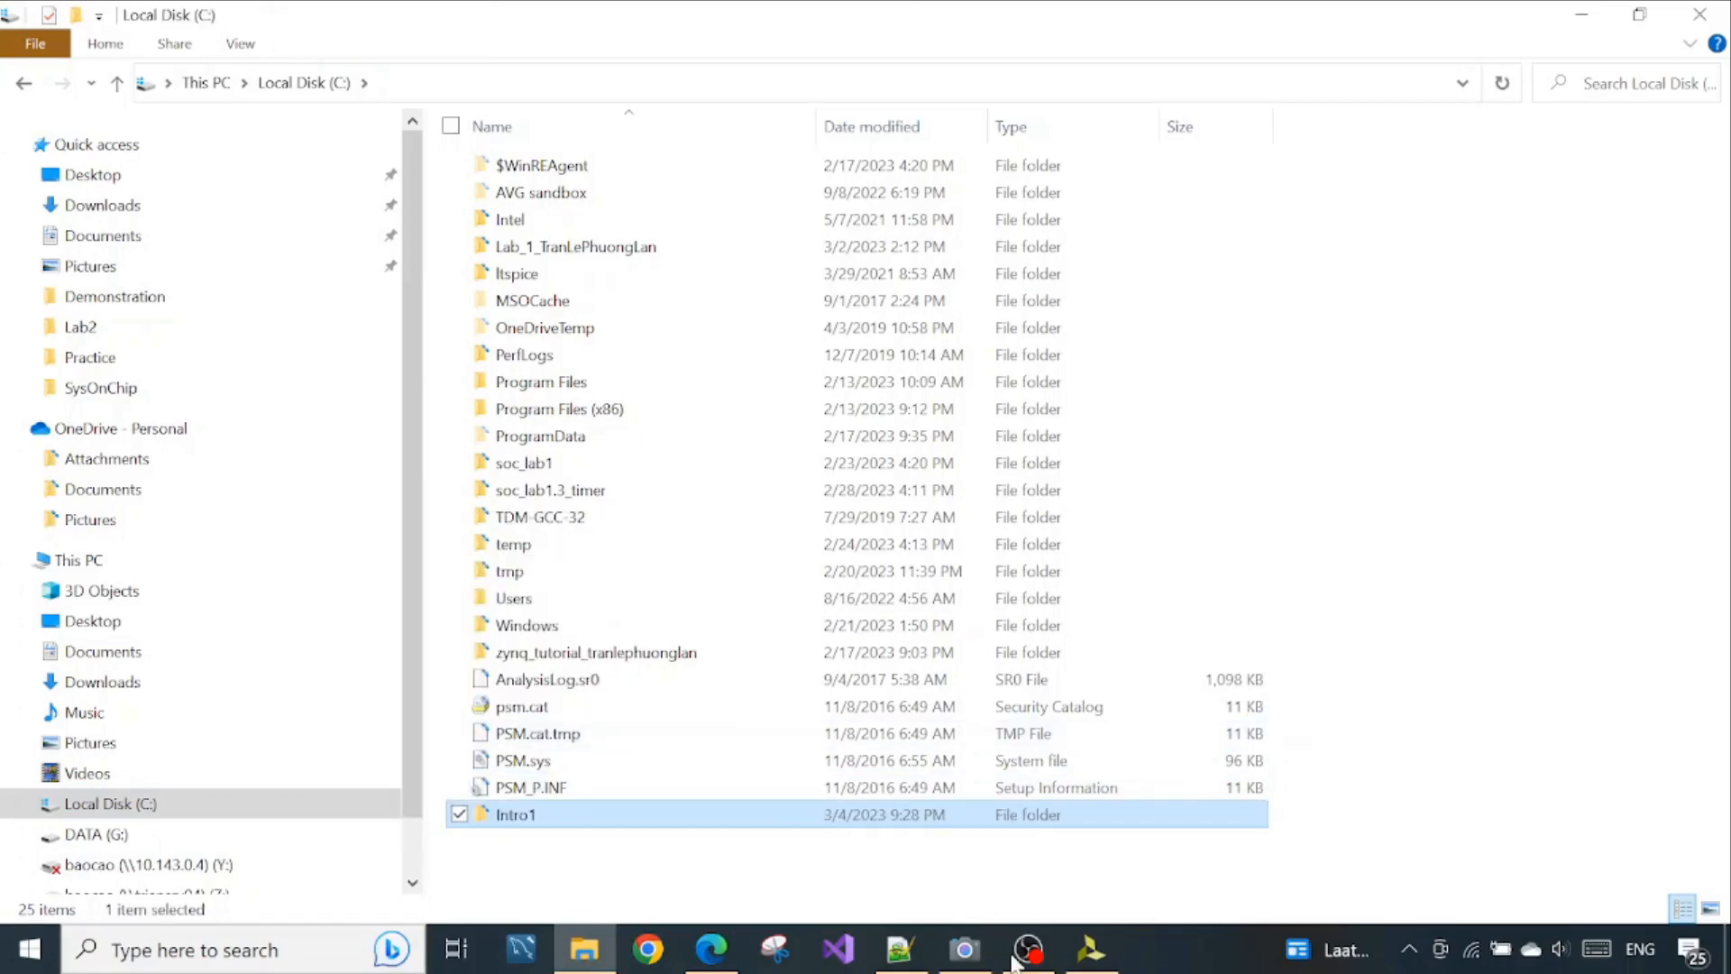
Switch back to Vivado and look for the Intro1 folder under Local Disk (C:) in the project location tree
click(1091, 950)
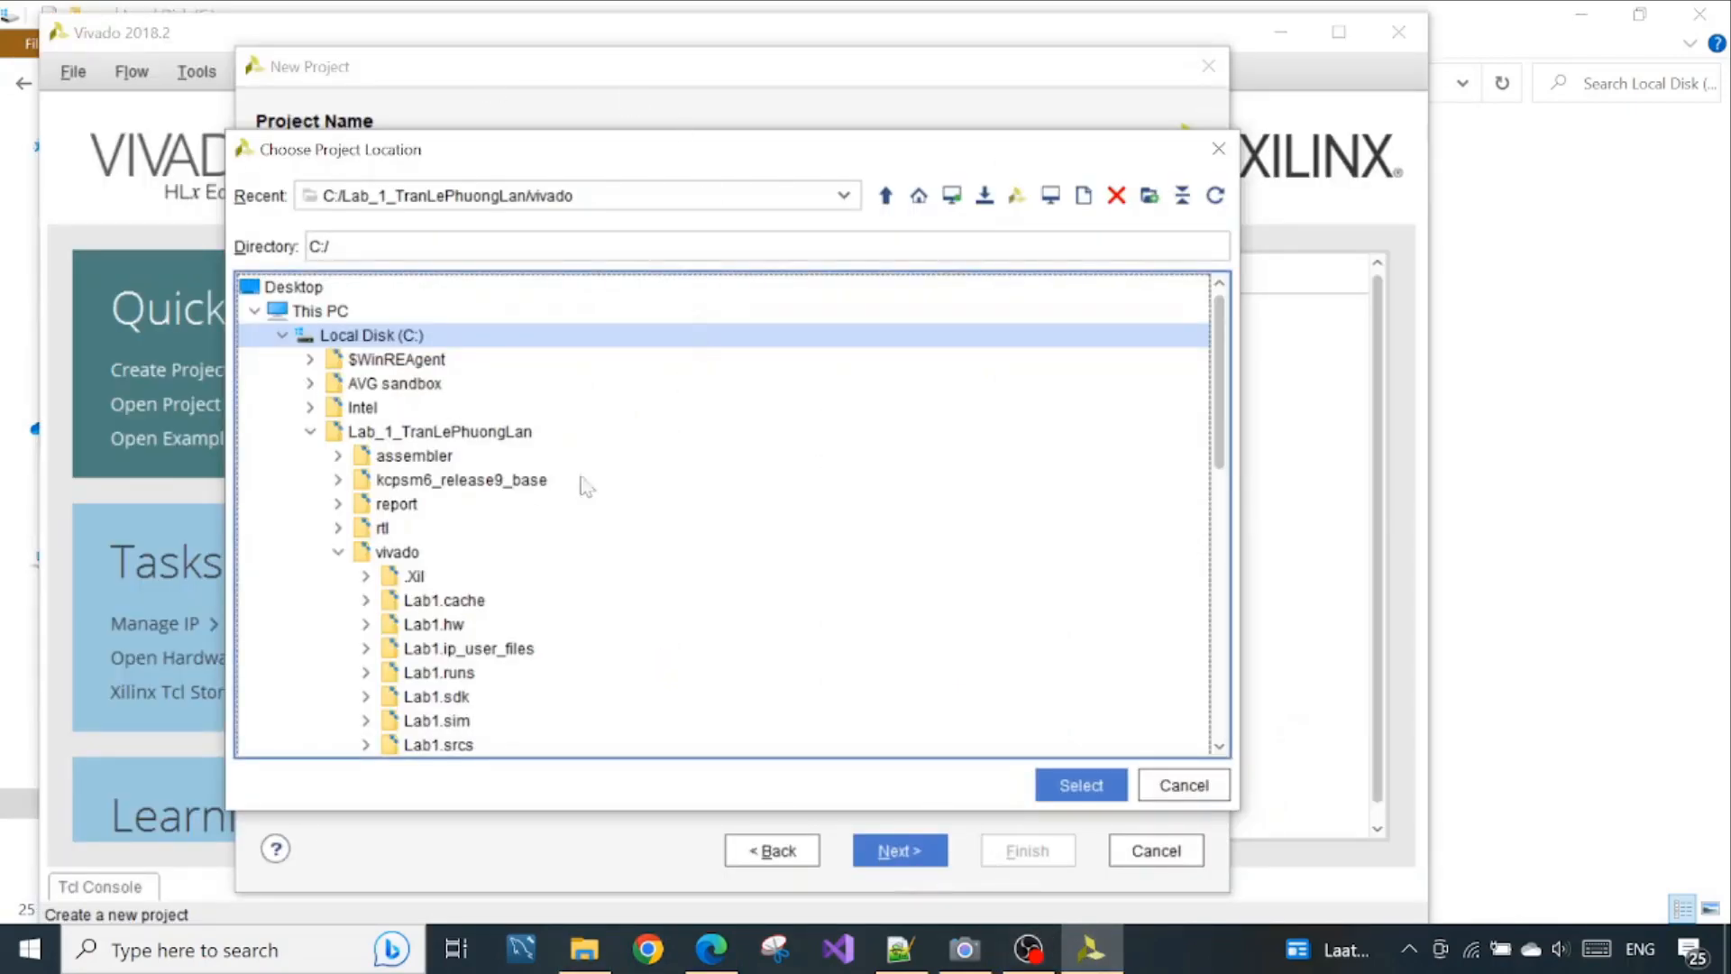
click(283, 335)
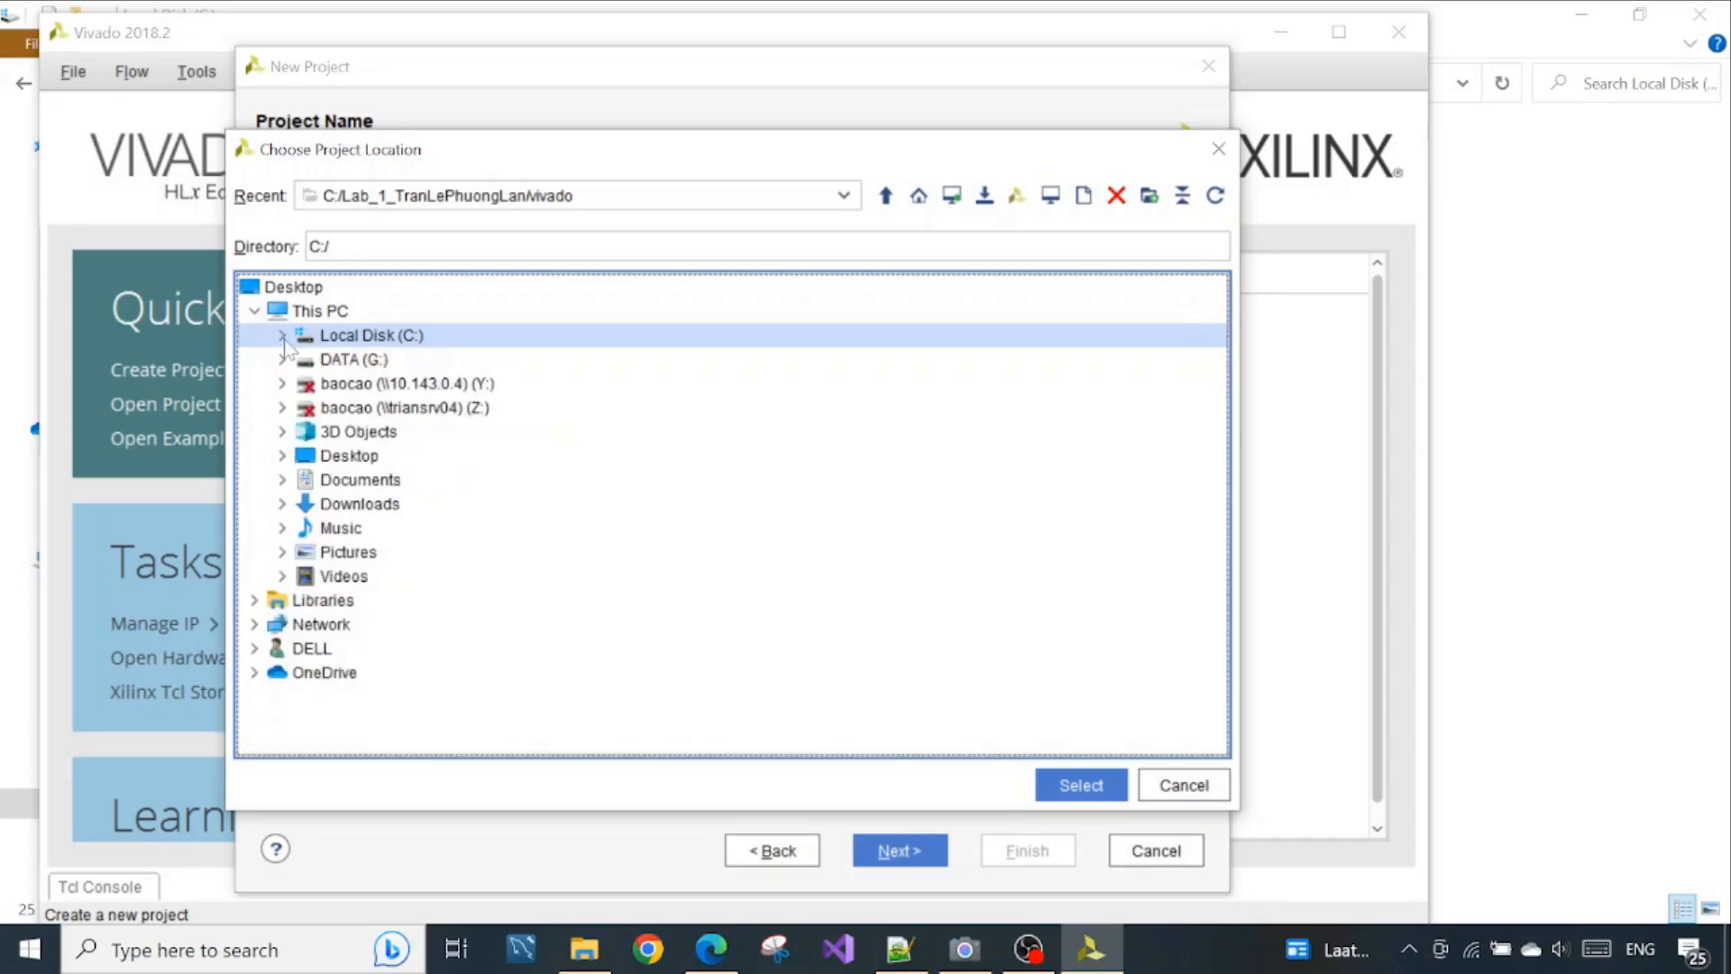
click(283, 336)
scroll(511, 505, down, 10)
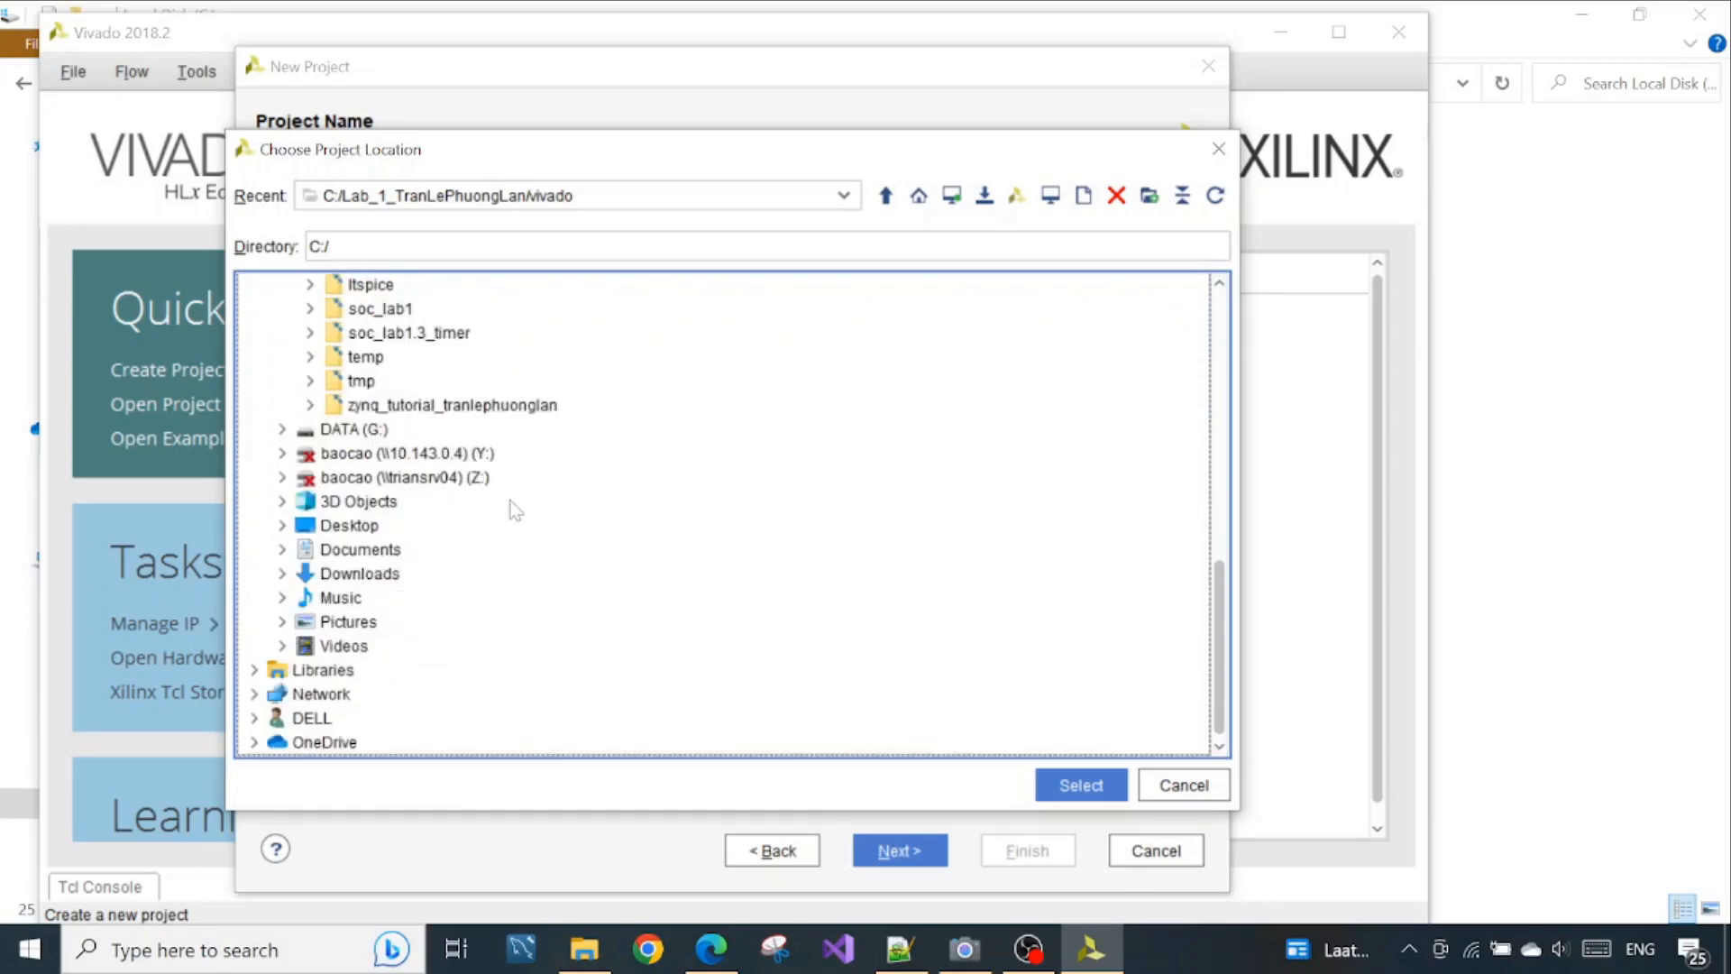
scroll(515, 511, up, 2)
scroll(515, 510, up, 7)
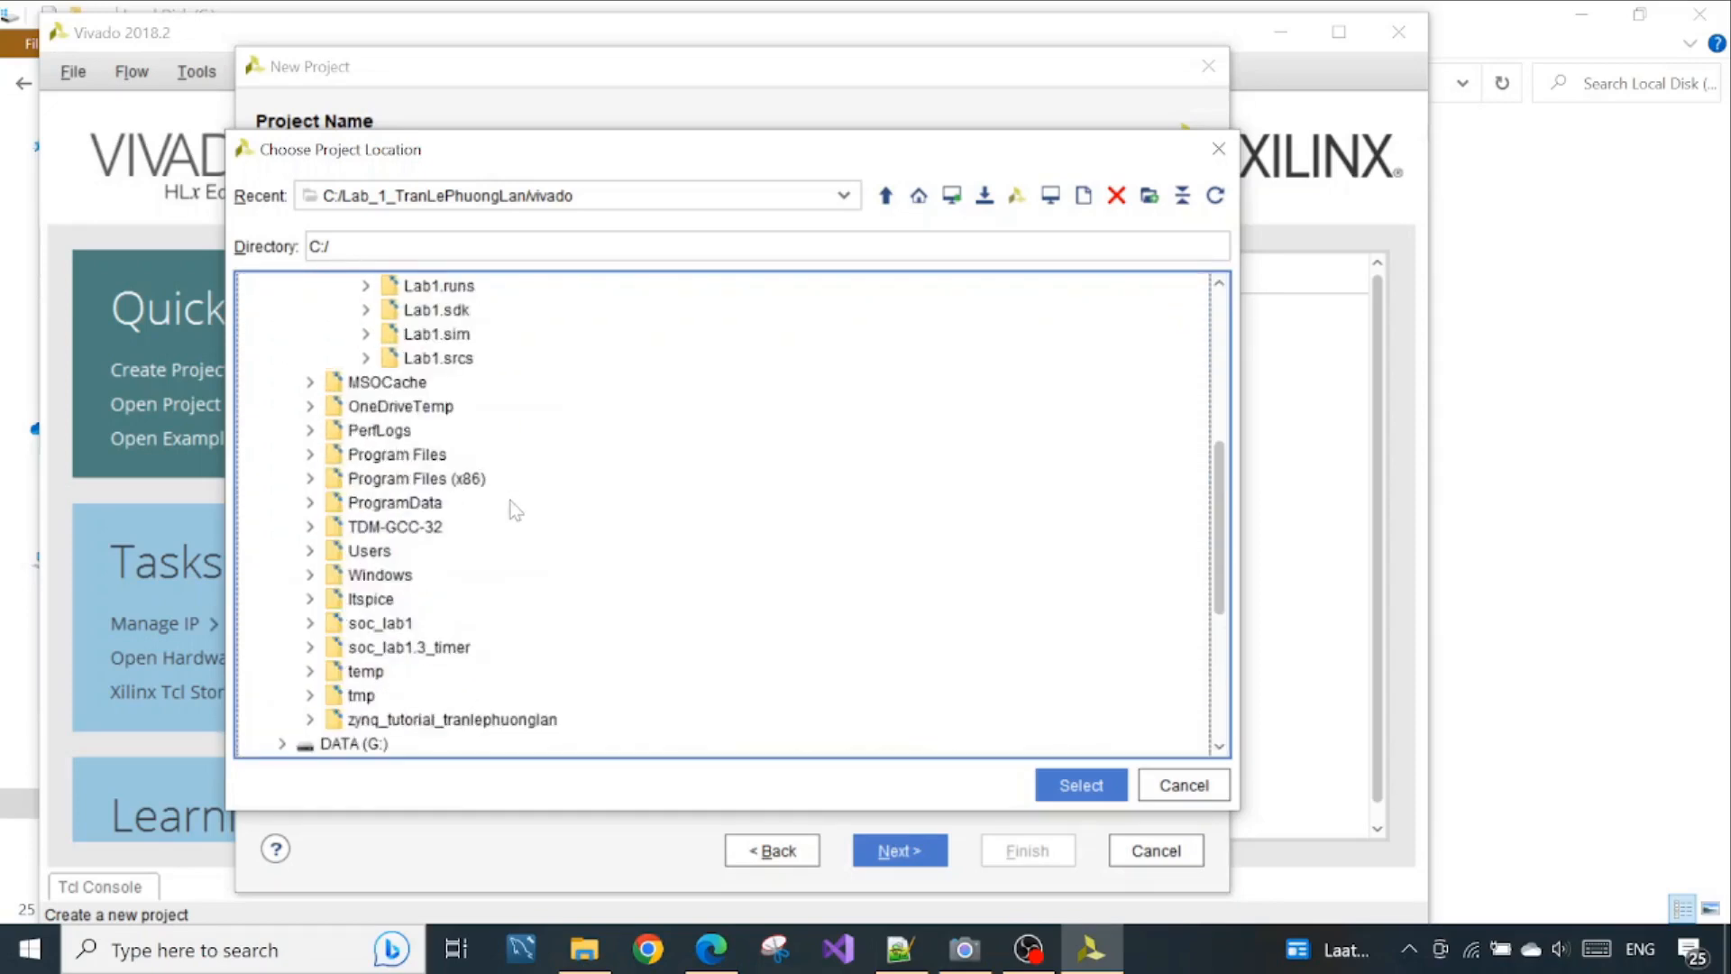
scroll(515, 511, up, 1)
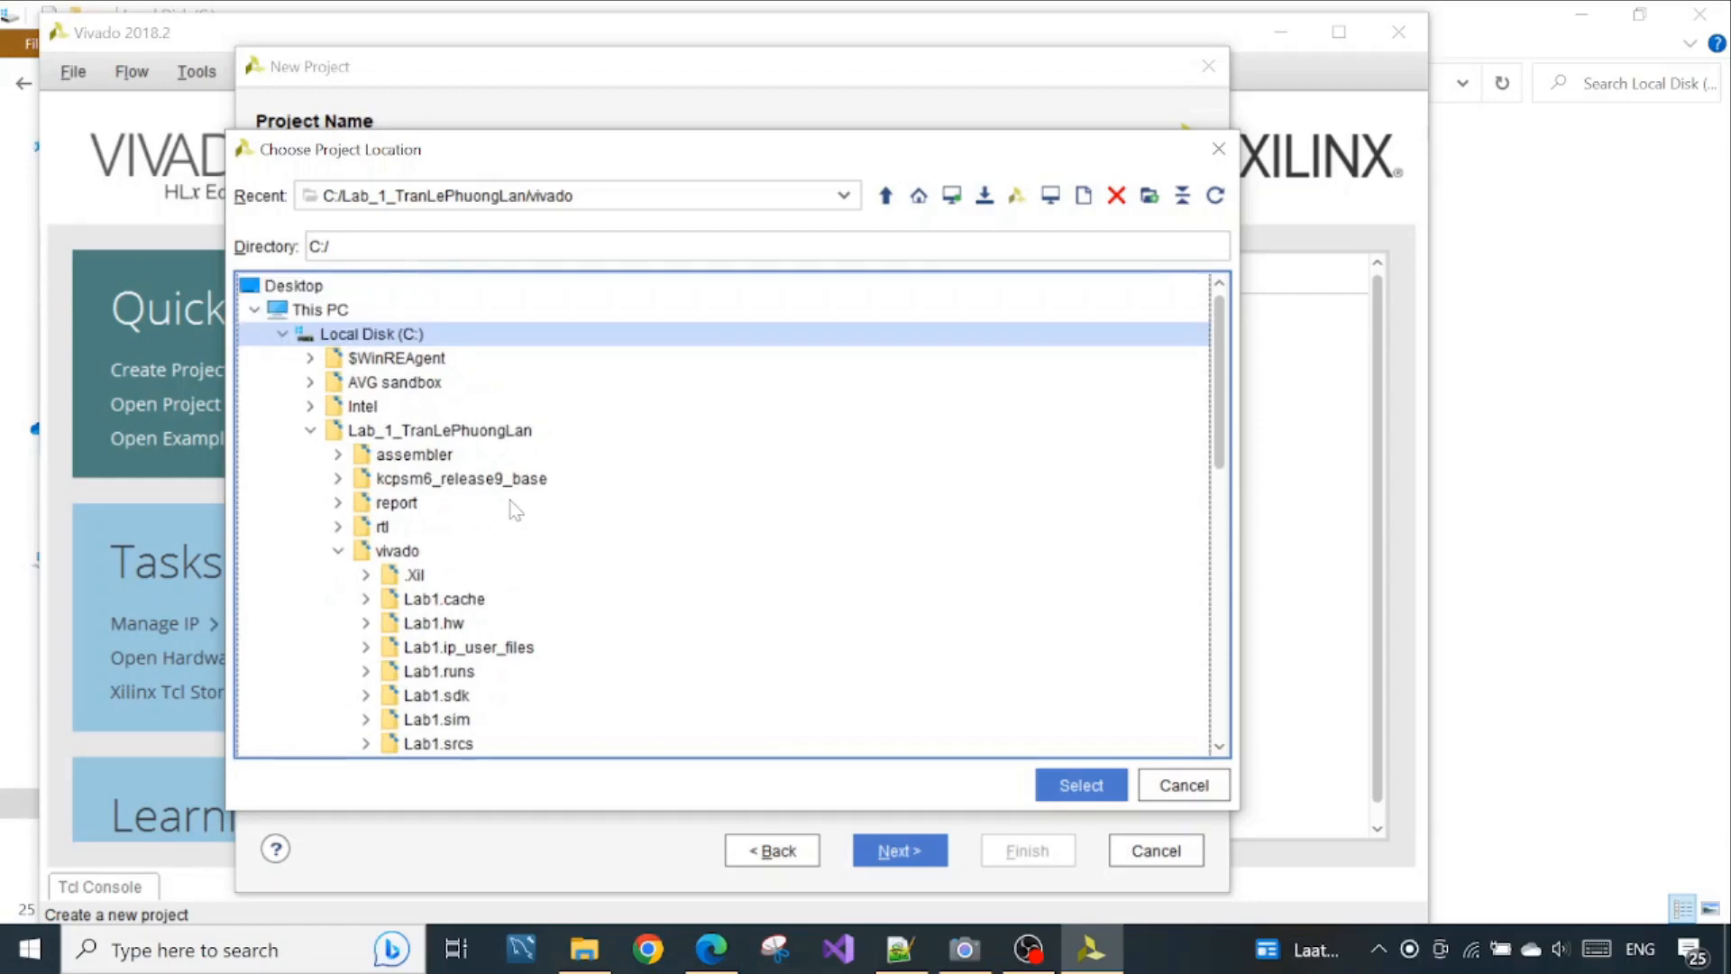
click(310, 431)
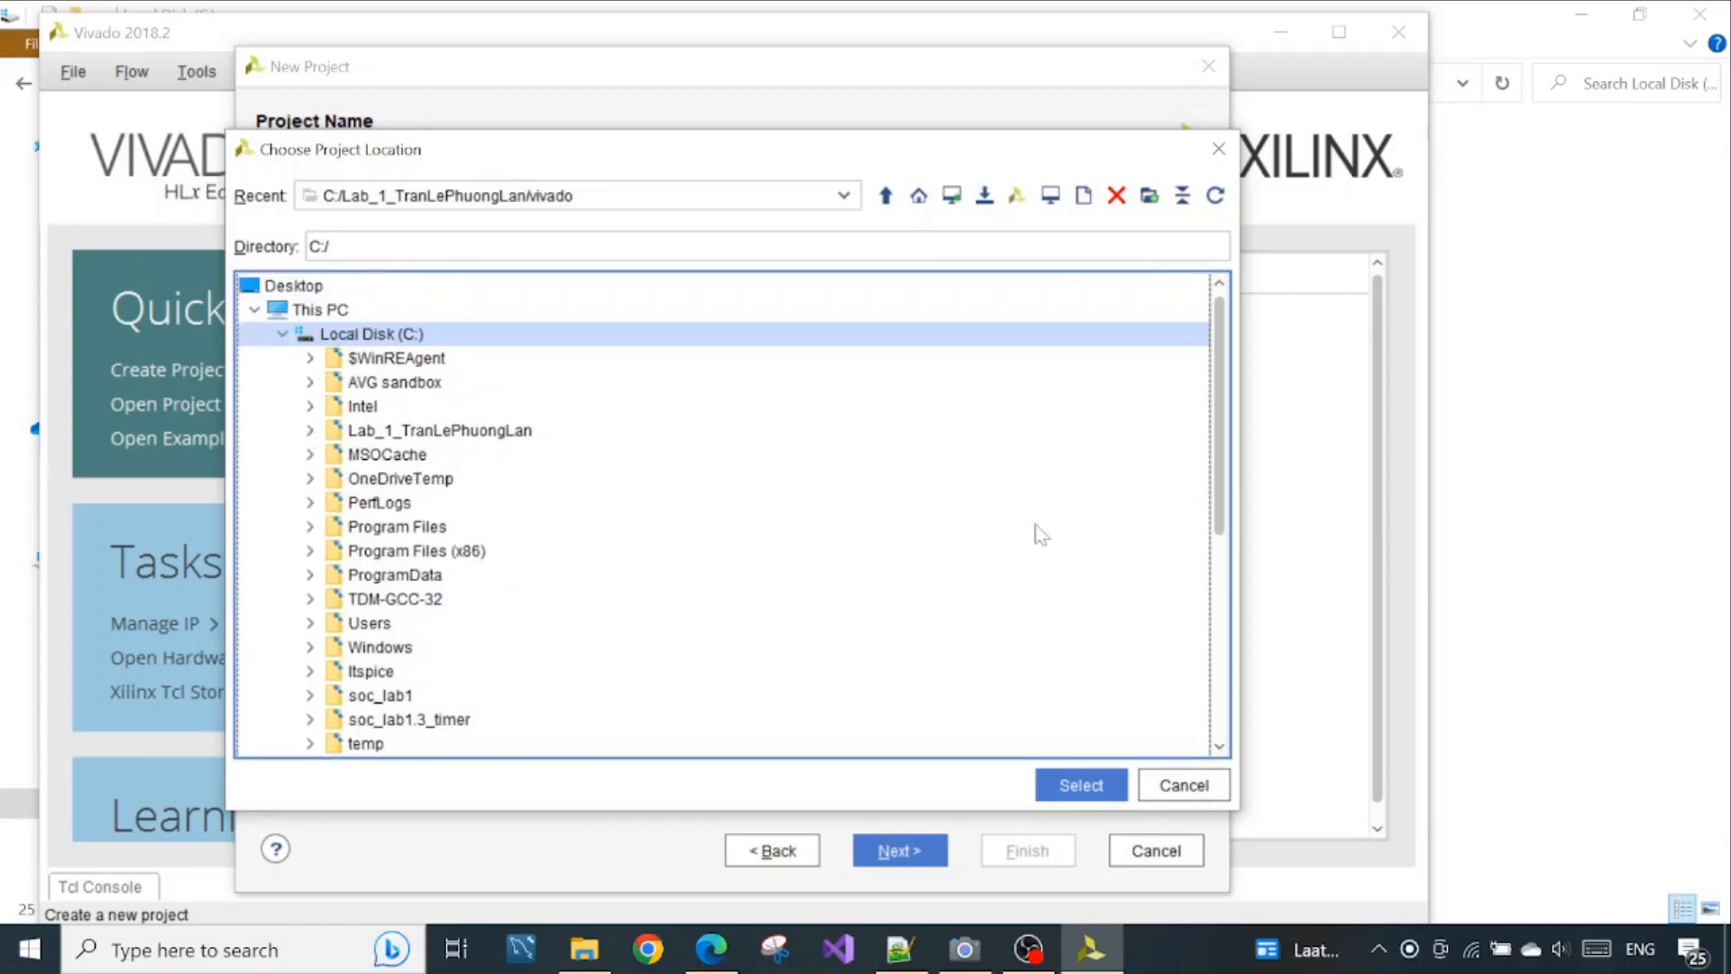
mouse_move(1218, 464)
mouse_down()
mouse_move(1230, 538)
mouse_move(1237, 461)
mouse_up()
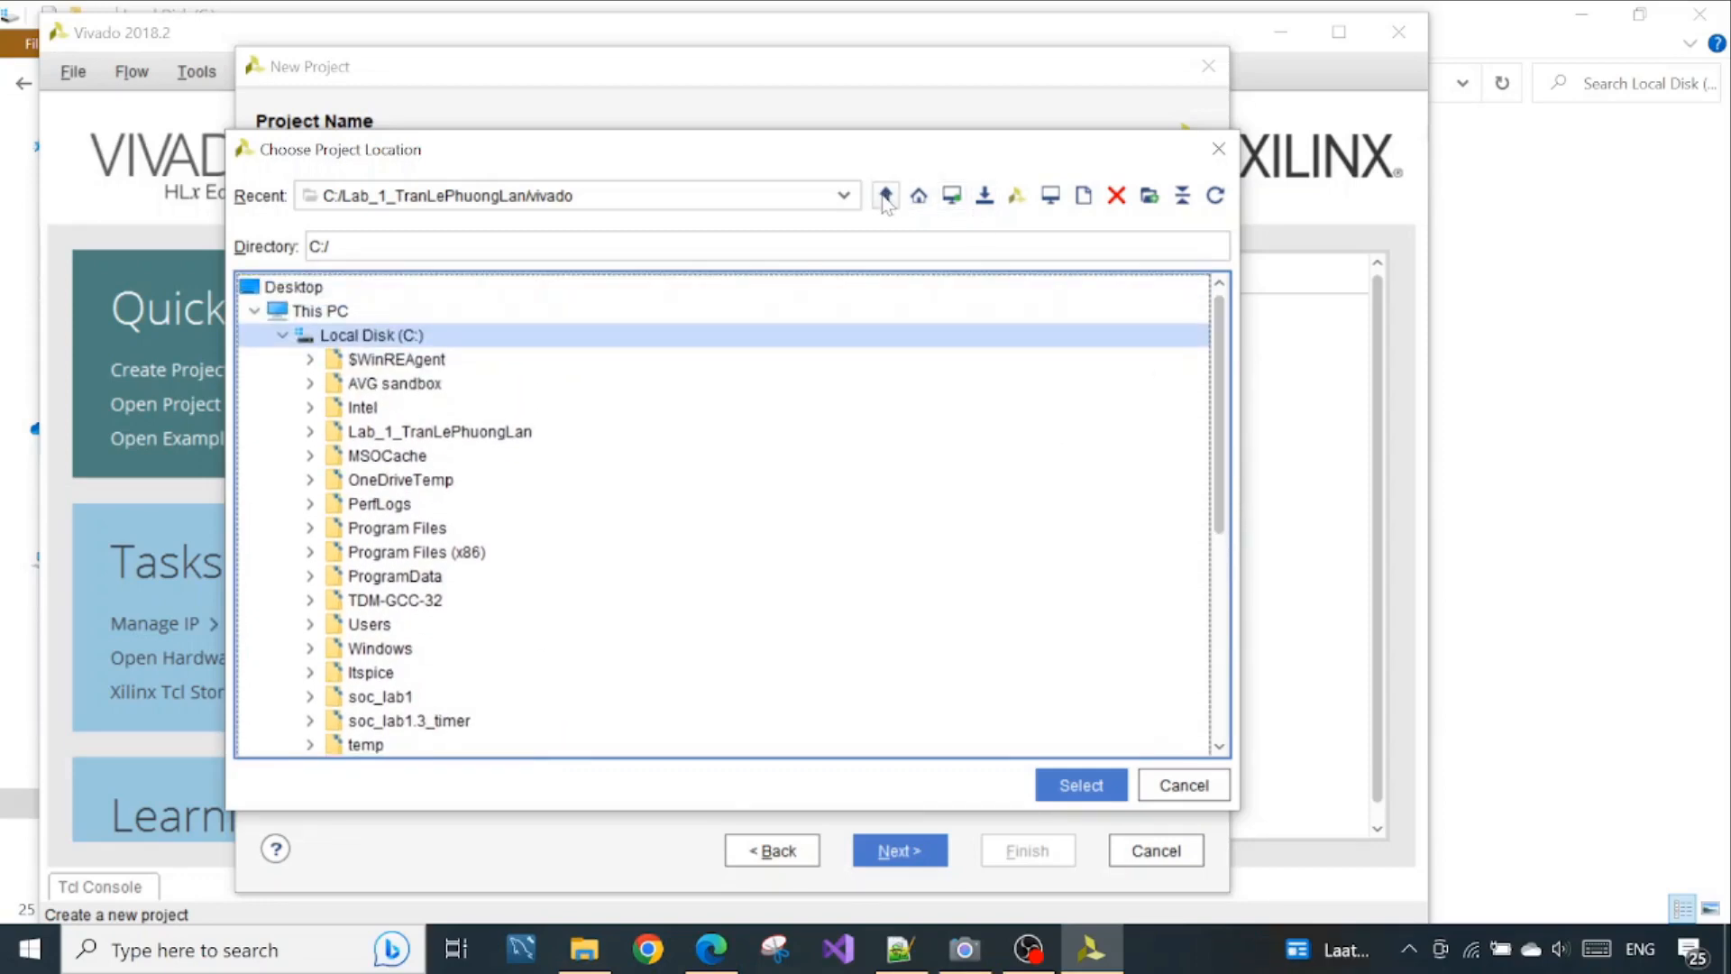
click(318, 315)
click(254, 313)
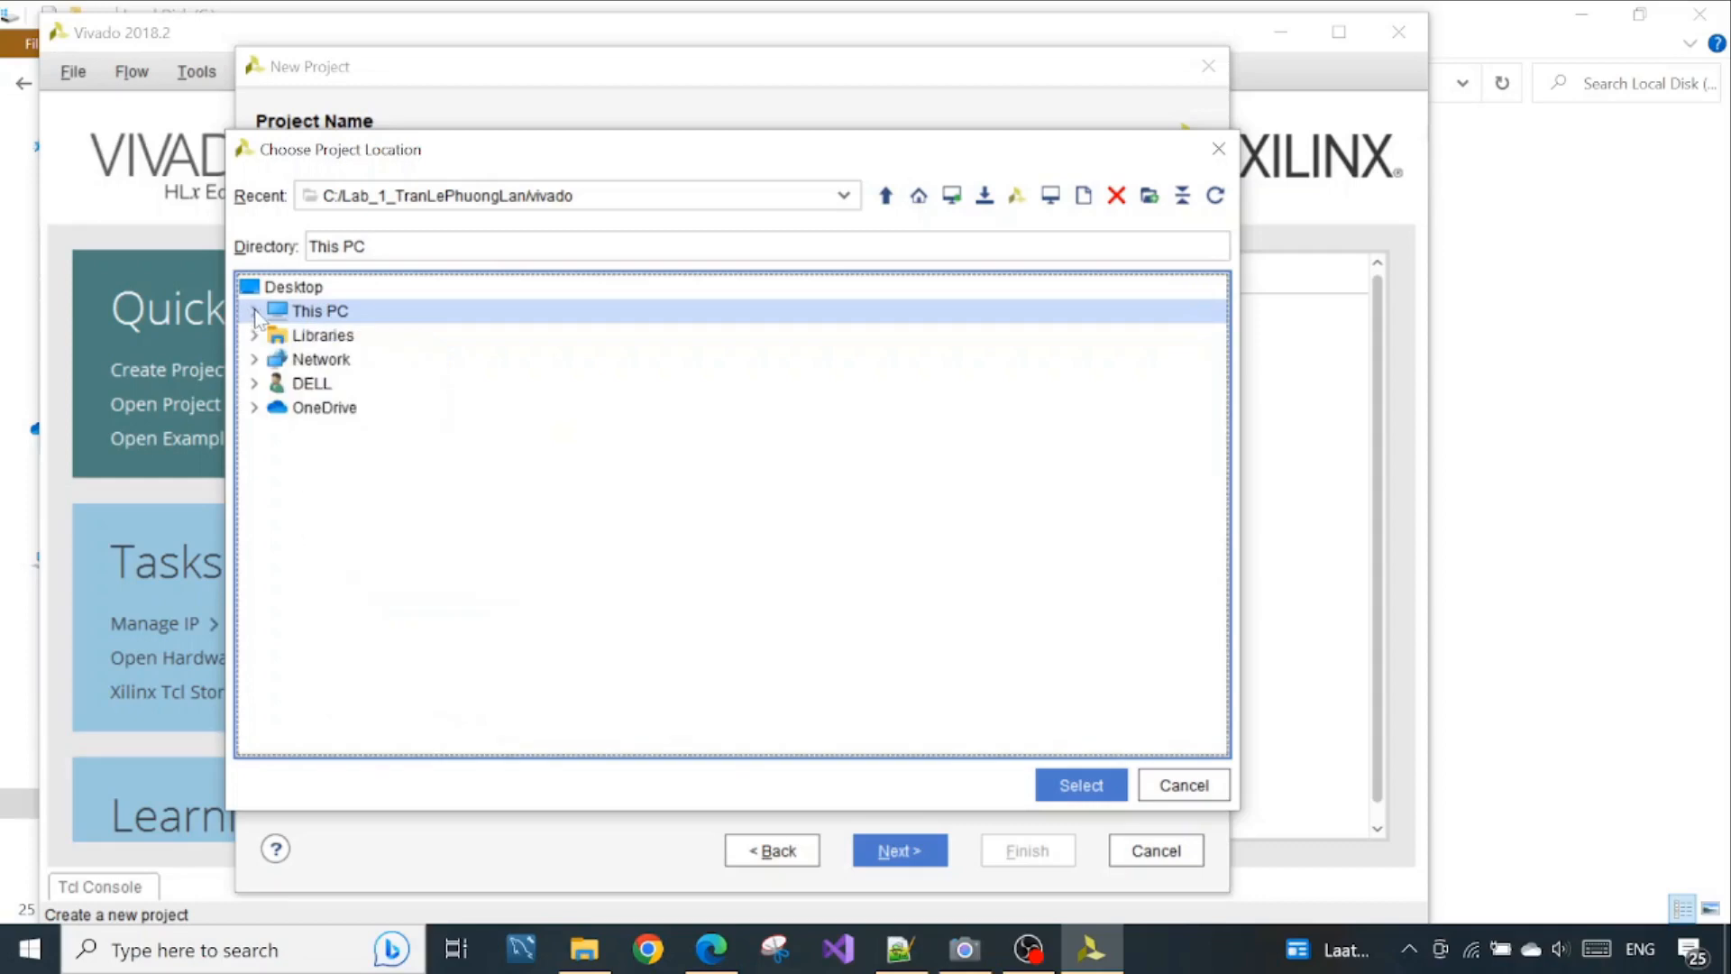
click(254, 313)
scroll(487, 422, down, 3)
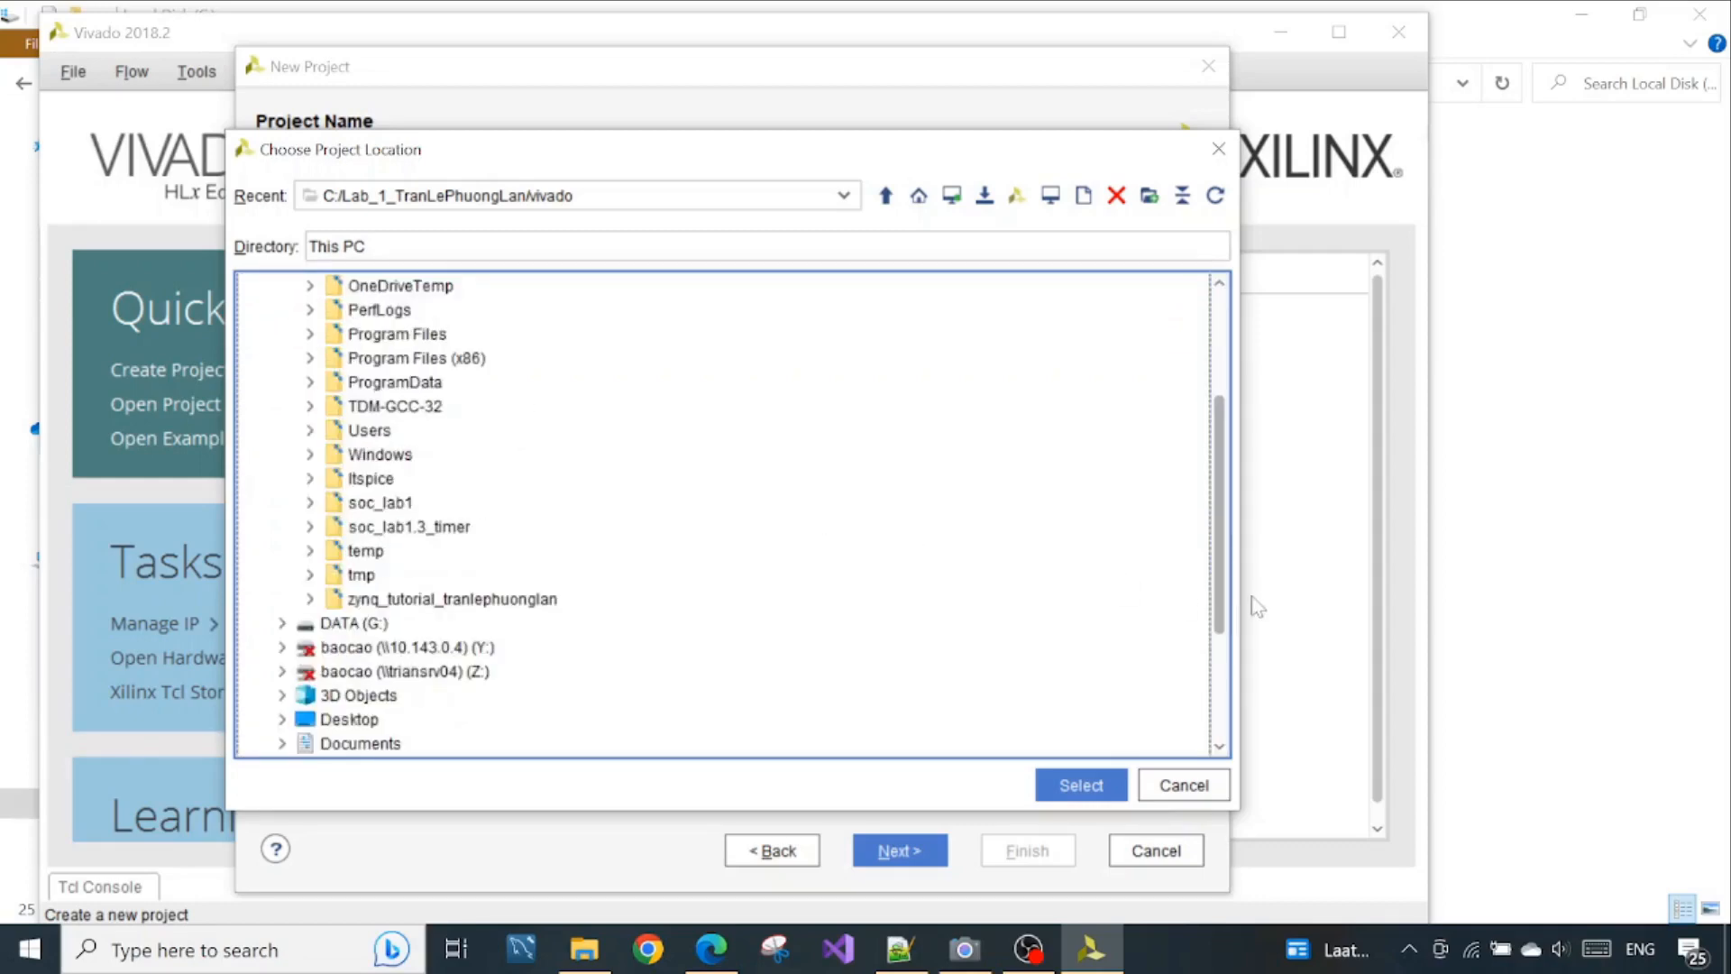
drag(1219, 582, 1219, 527)
drag(1221, 520, 1220, 491)
Switch to File Explorer, check inside the Intro1 folder and return to Local Disk (C:)
click(582, 944)
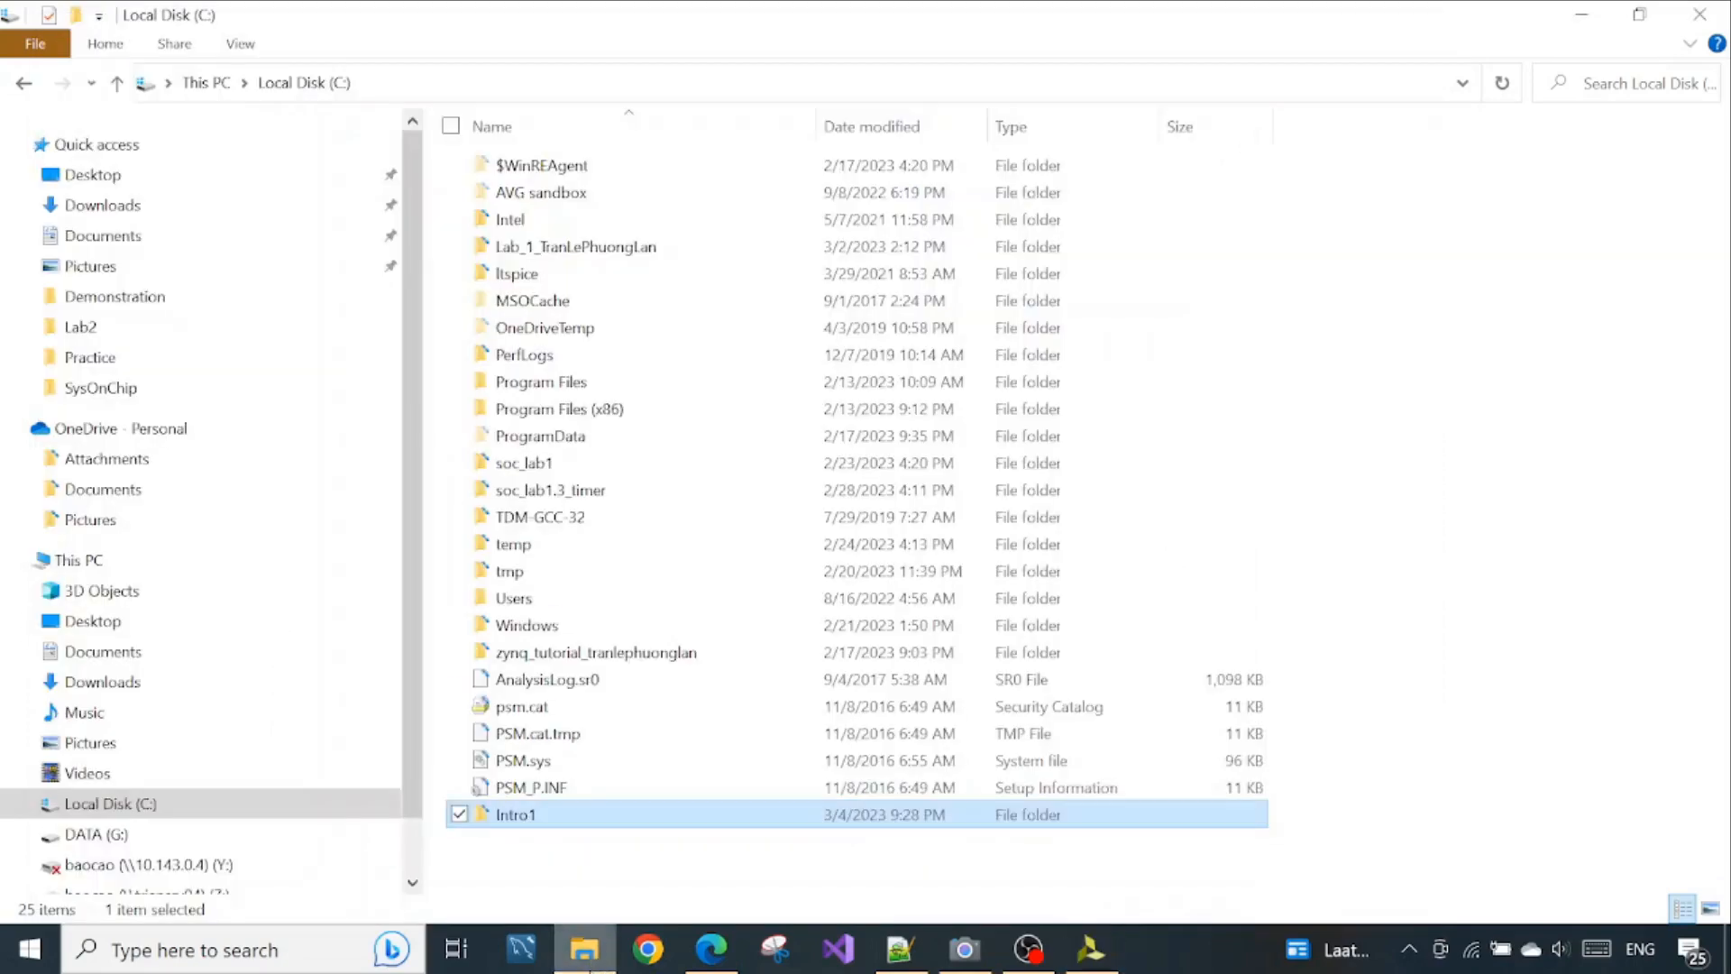
double_click(643, 822)
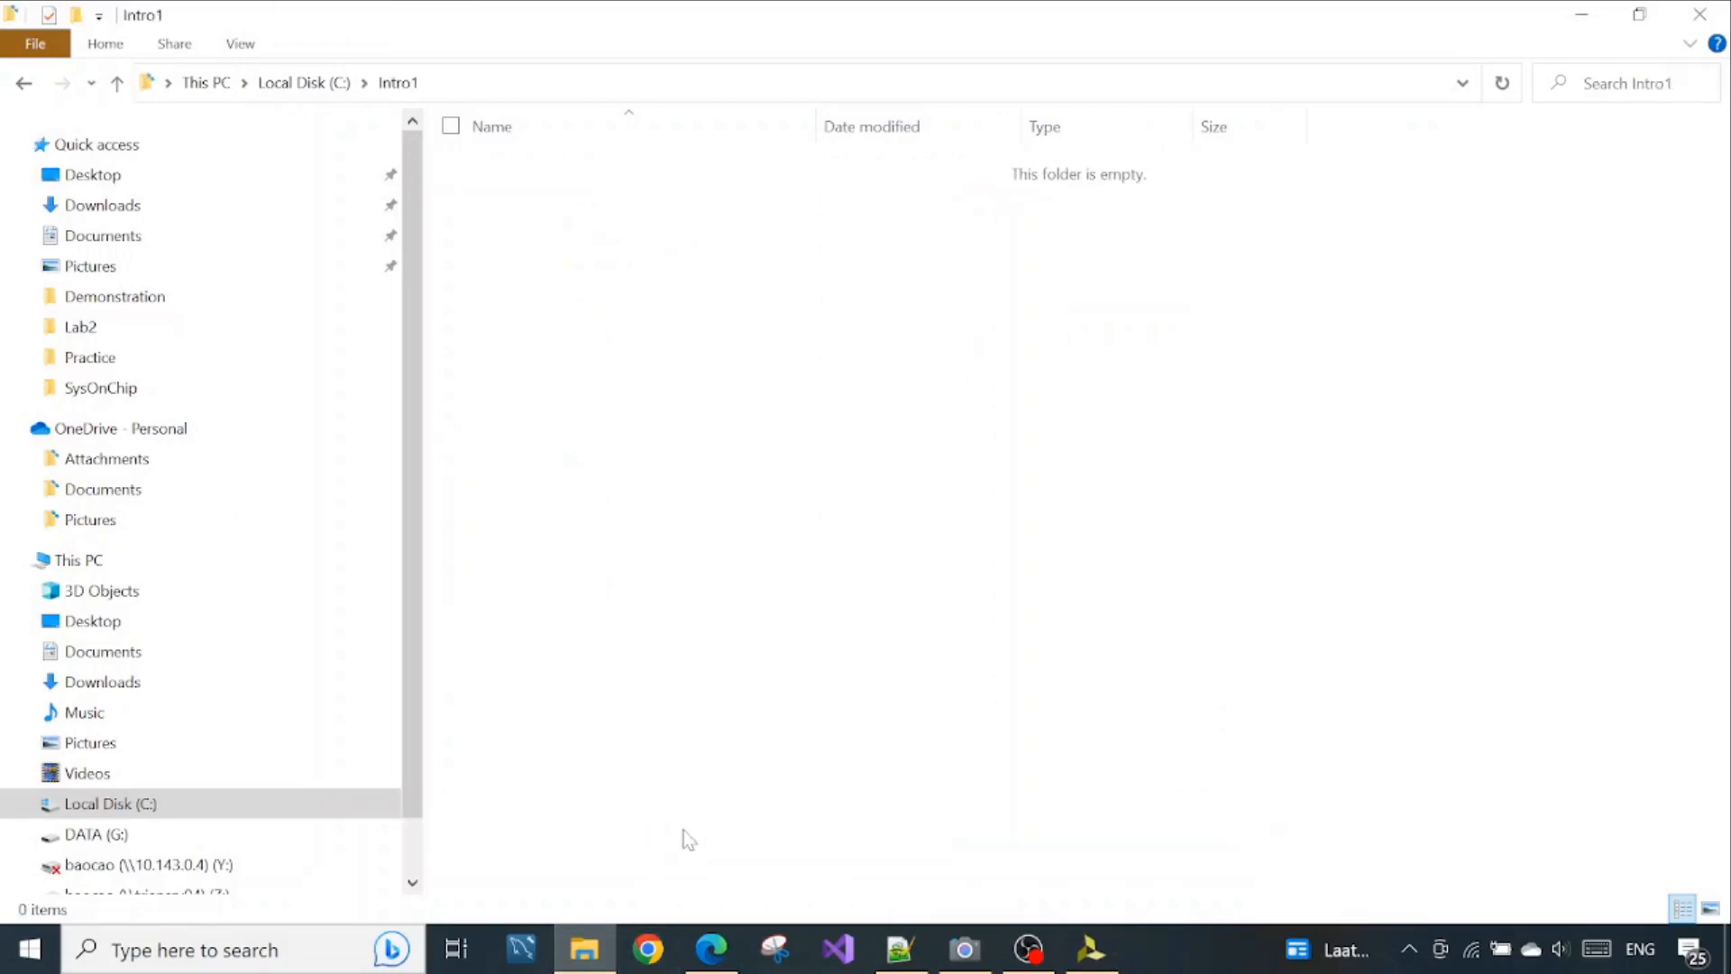
key(alt+Left)
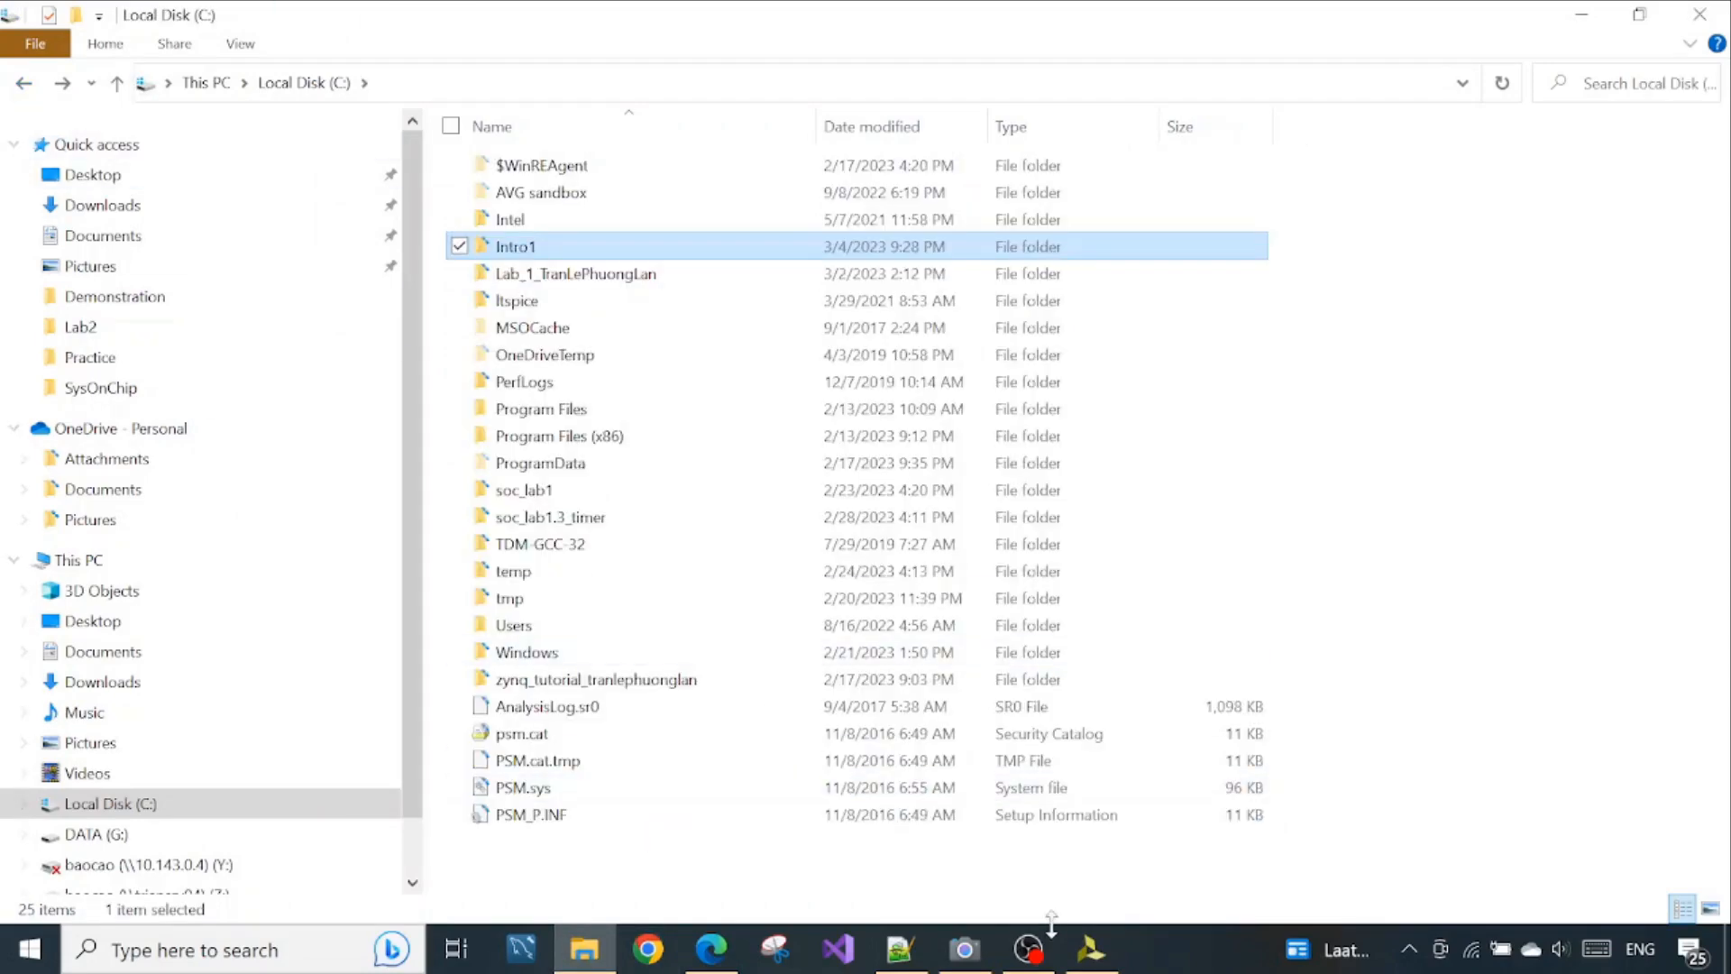
Switch back to Vivado, restart browsing for the project location and set it to C:\Intro1
click(1090, 948)
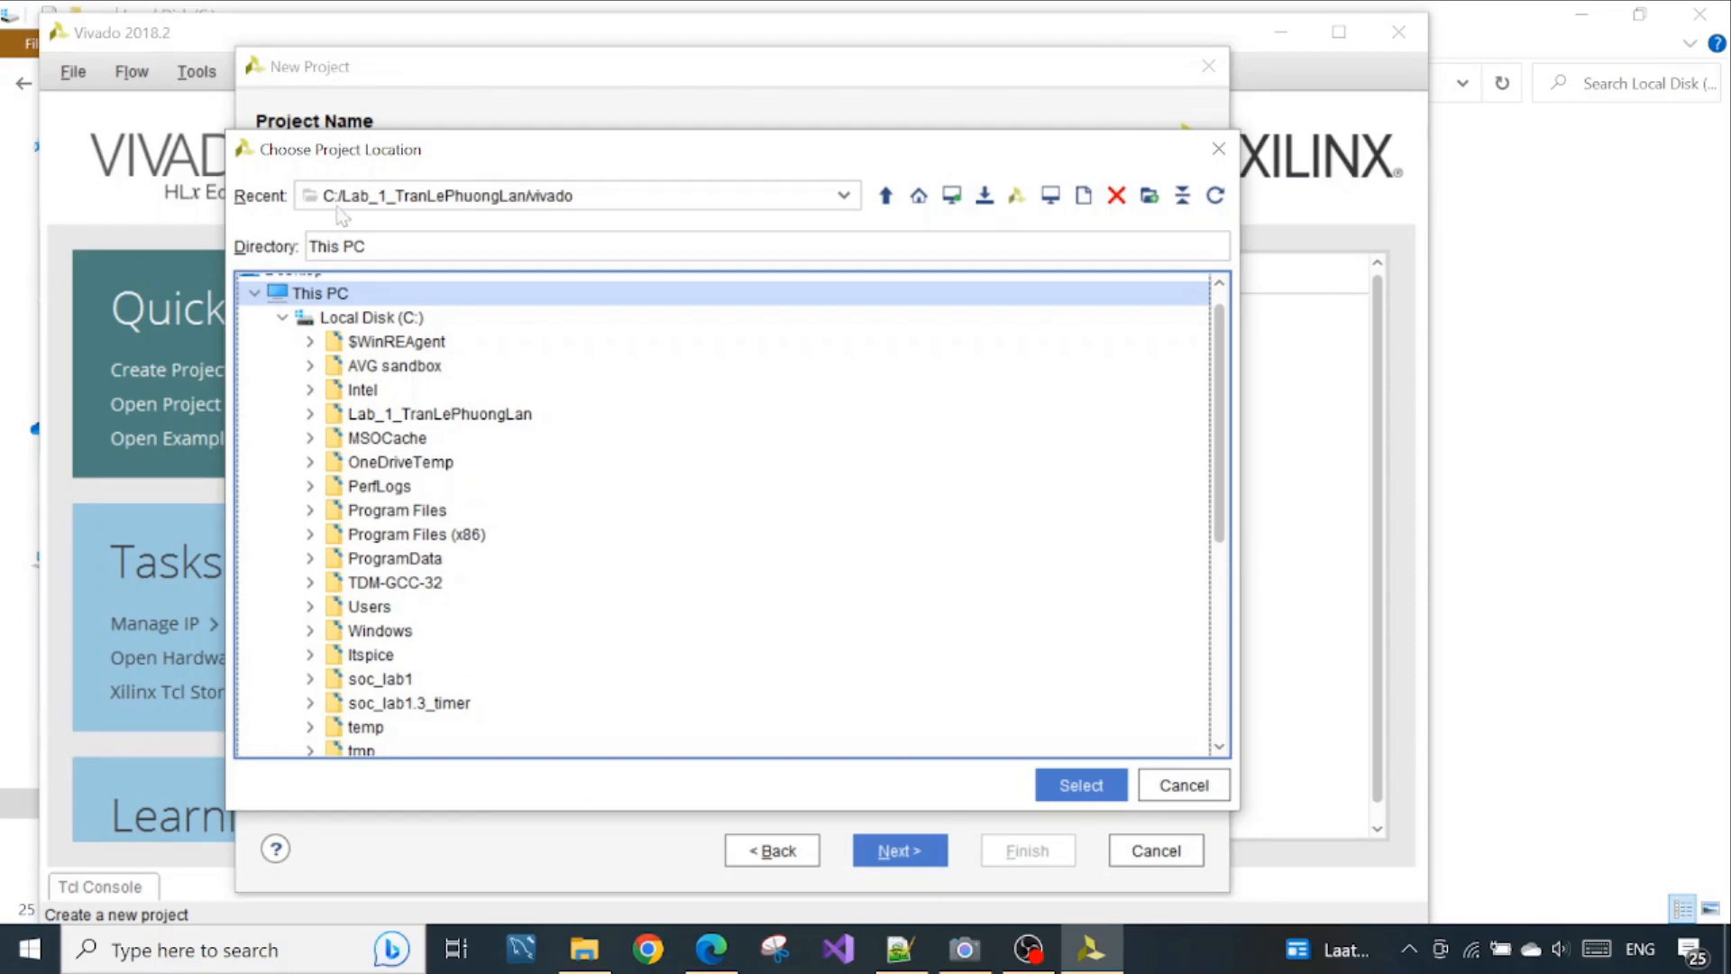
click(1167, 794)
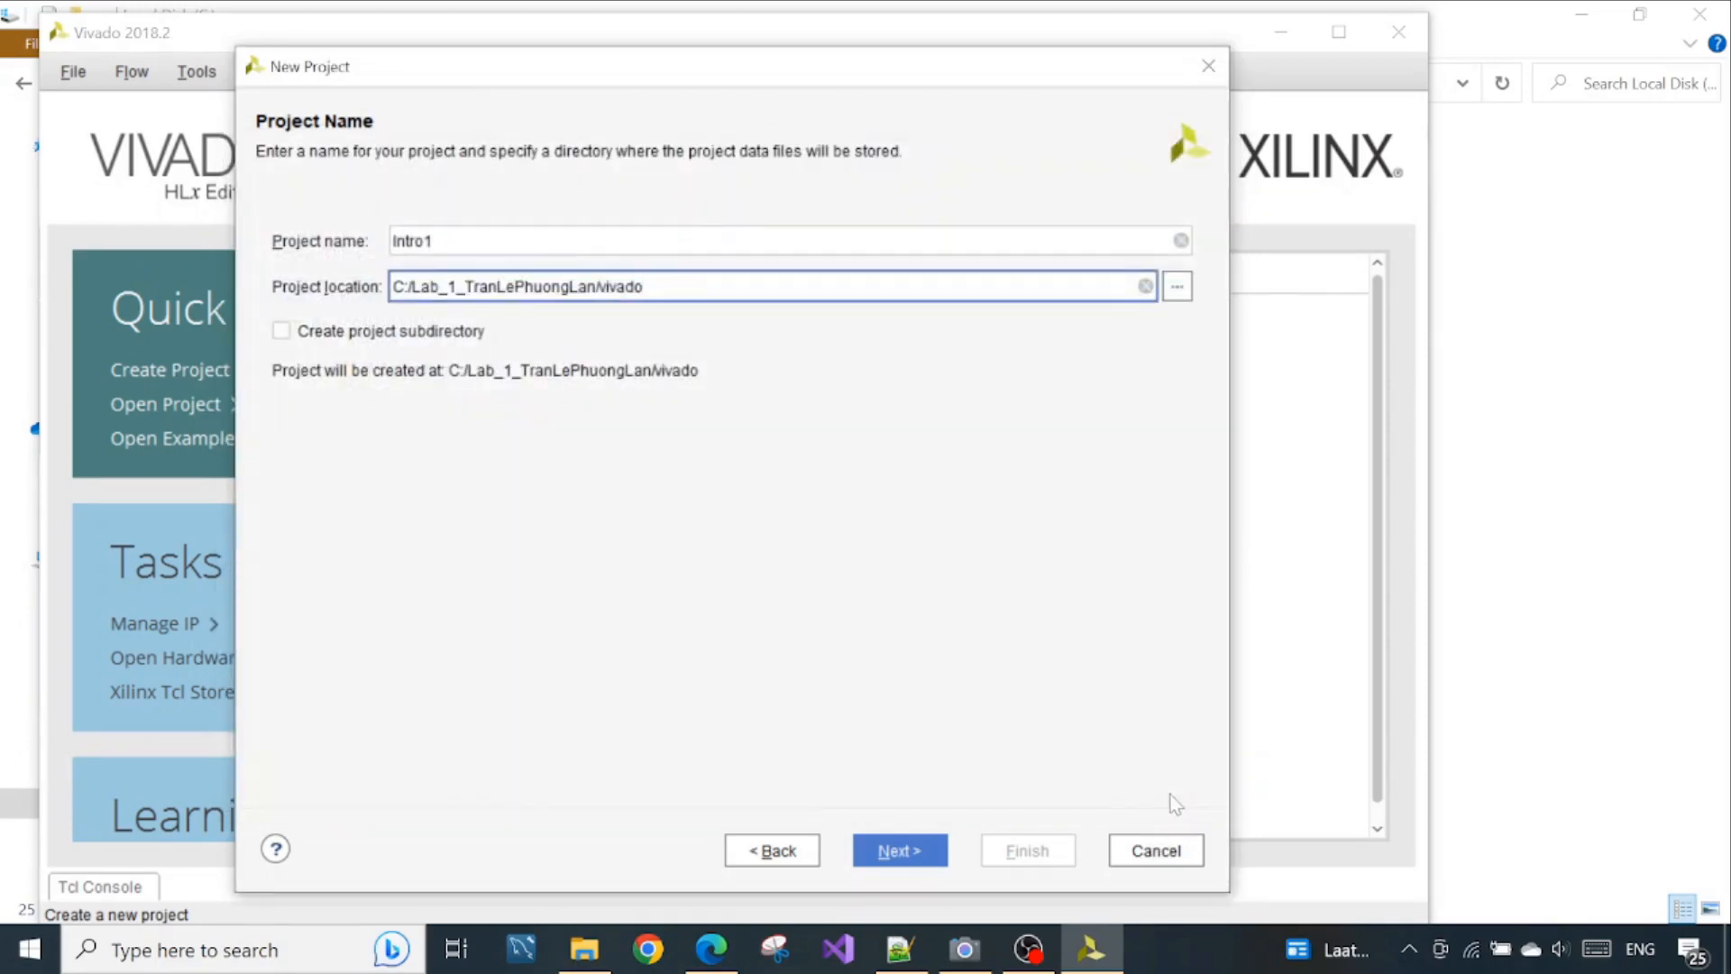
click(1175, 288)
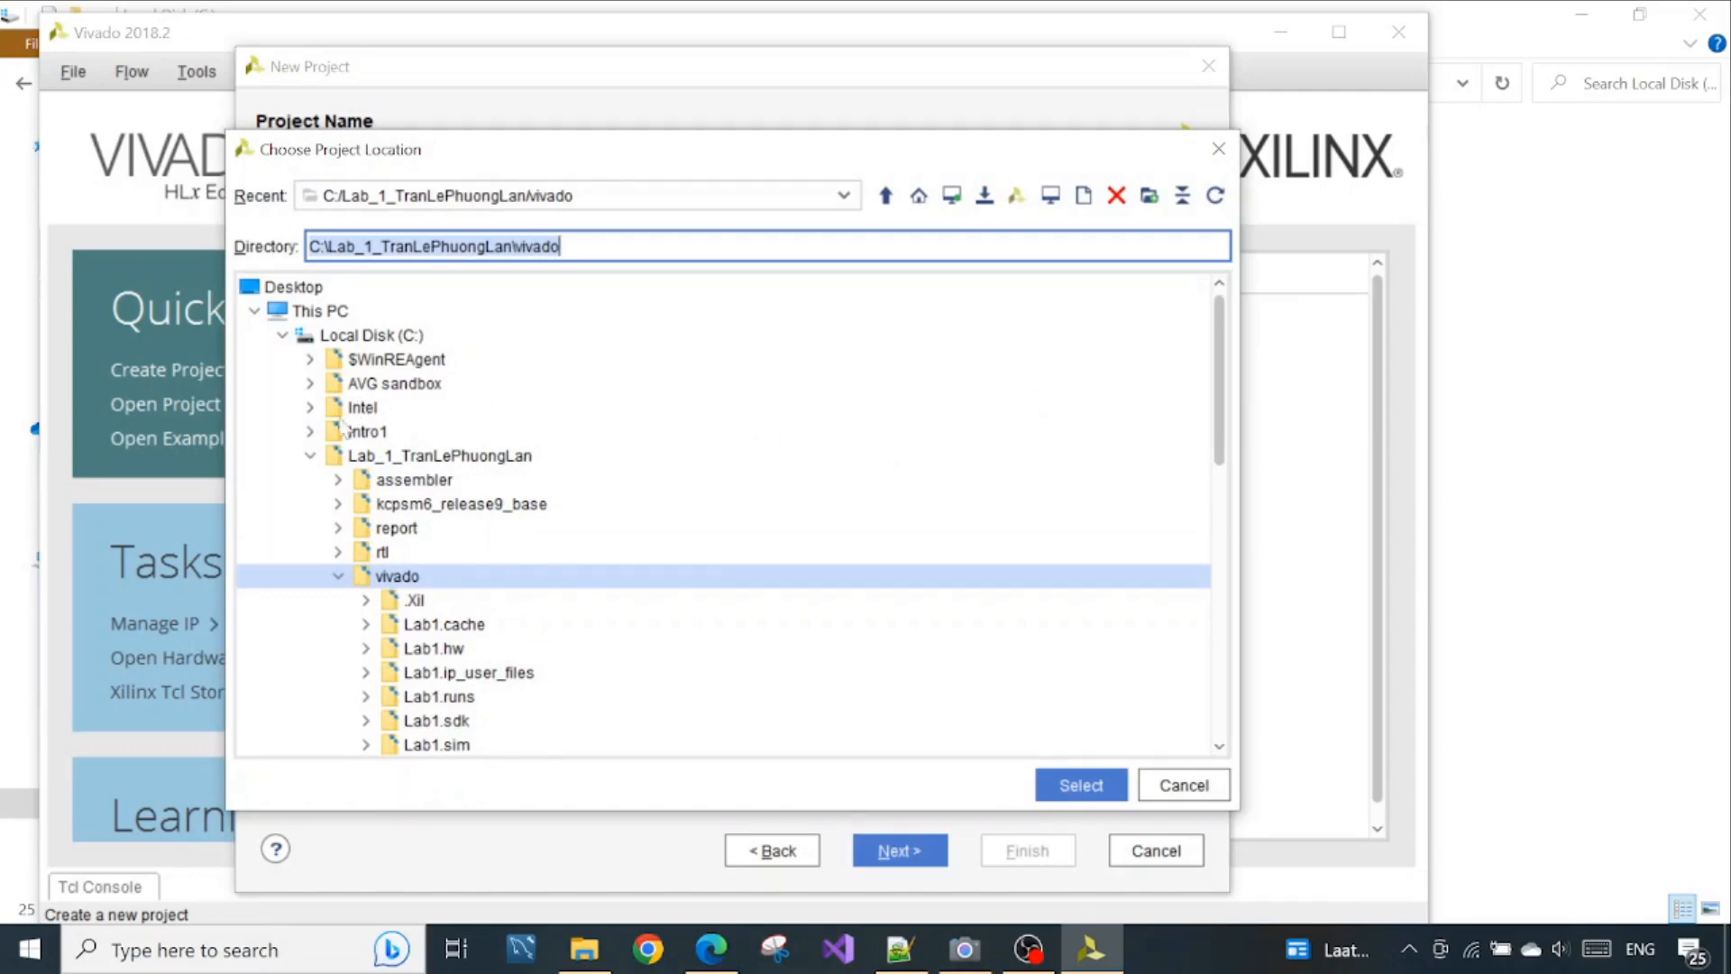
click(310, 433)
click(360, 434)
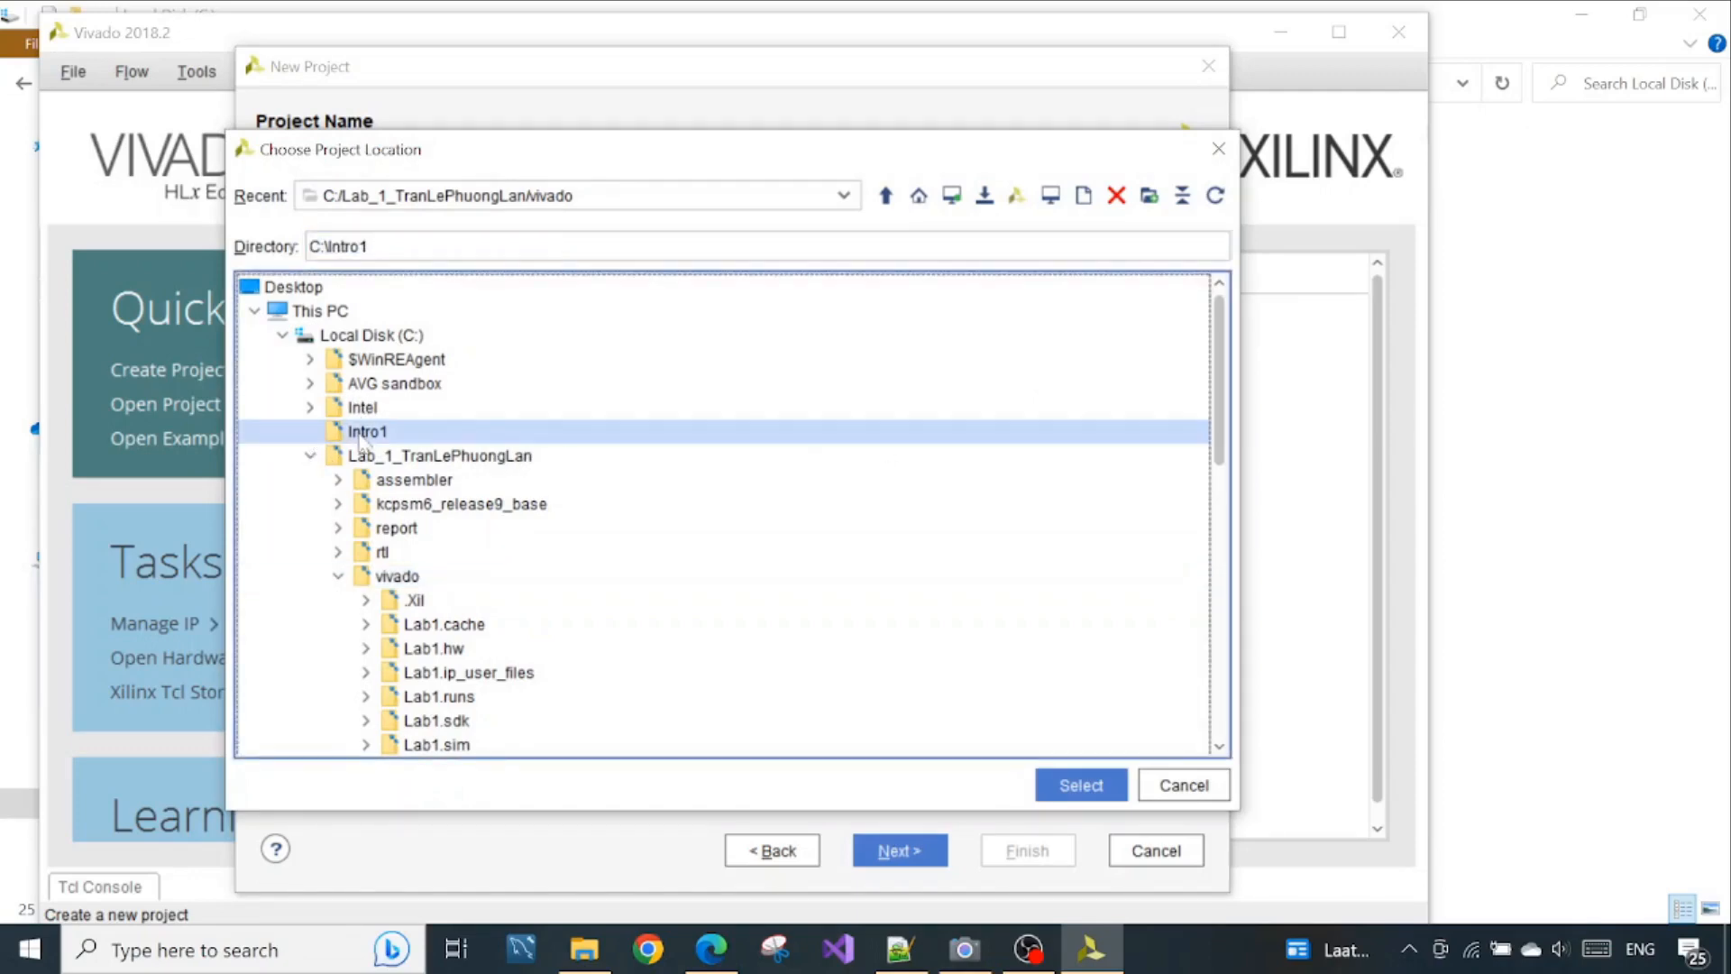
click(1071, 788)
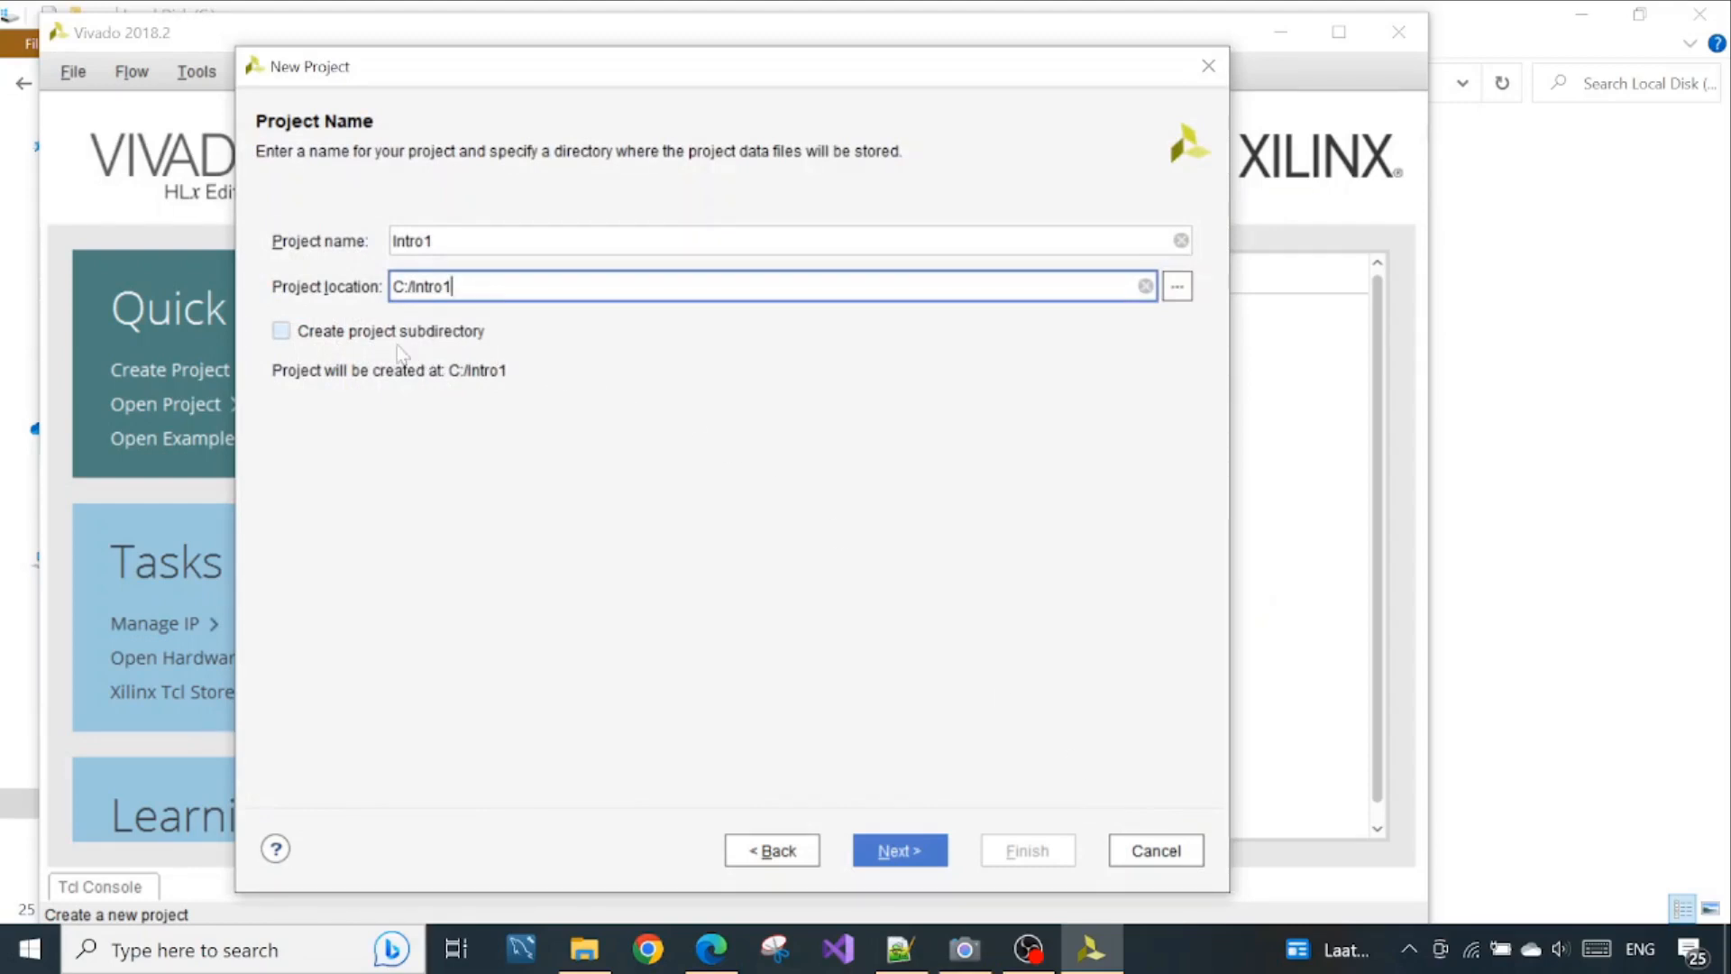
Rename the project Introduction with a project subdirectory enabled, and advance to the project type page
click(454, 343)
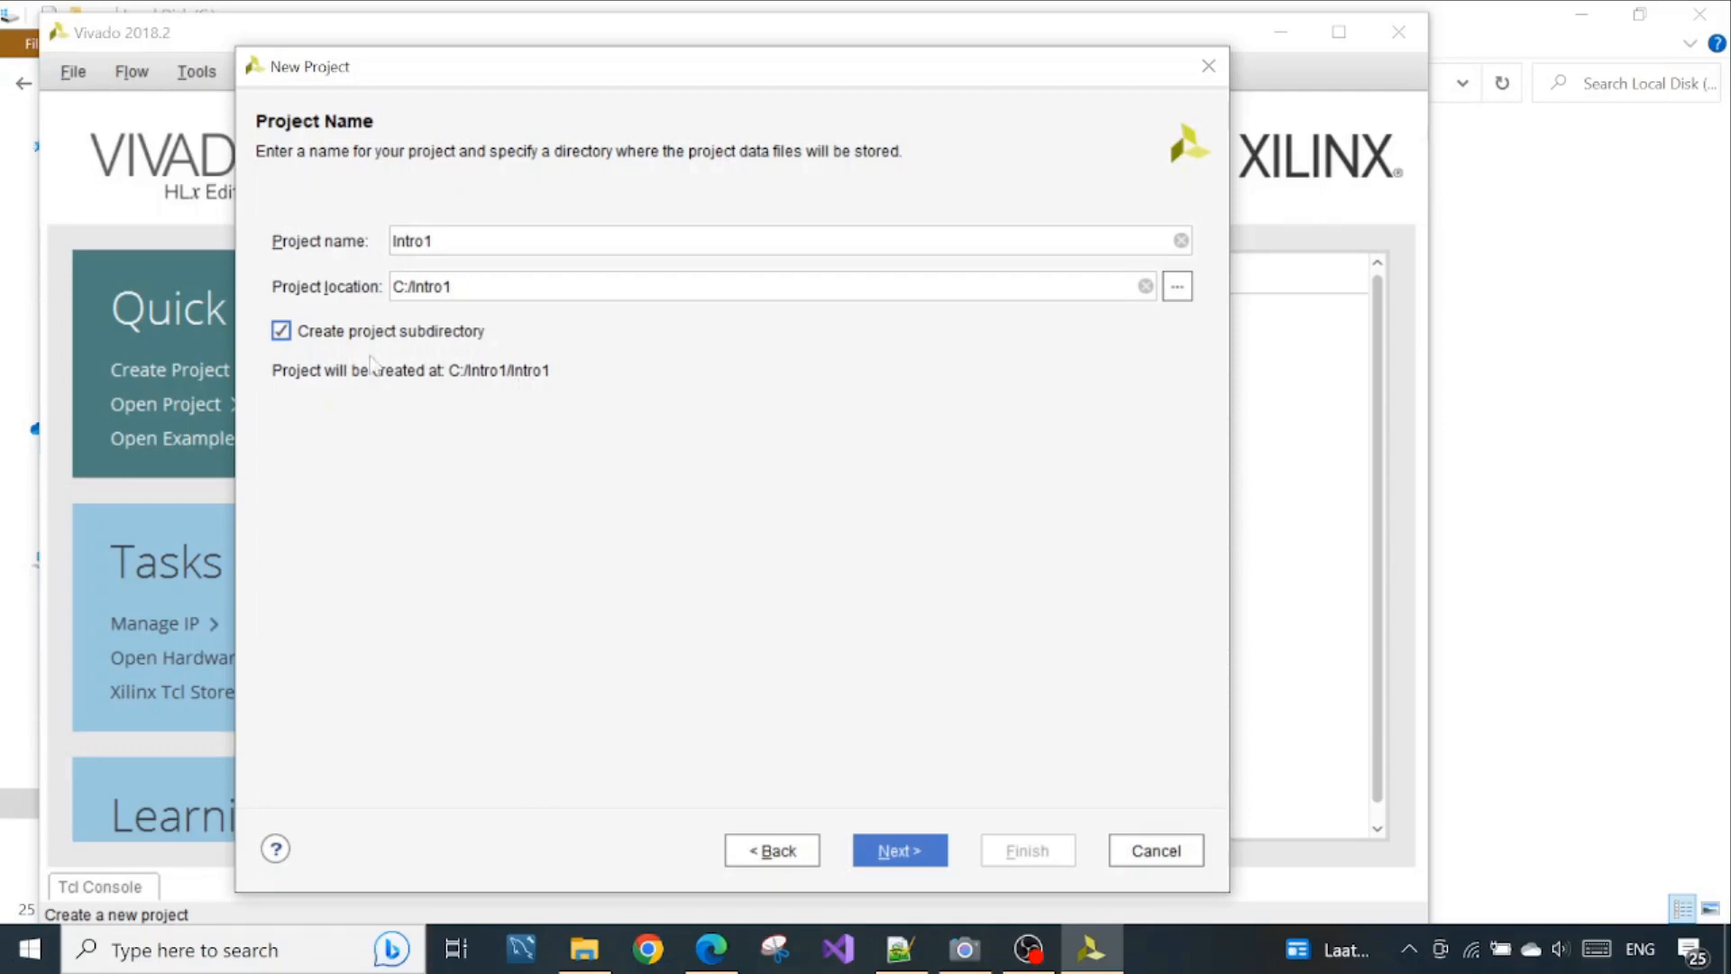
click(433, 241)
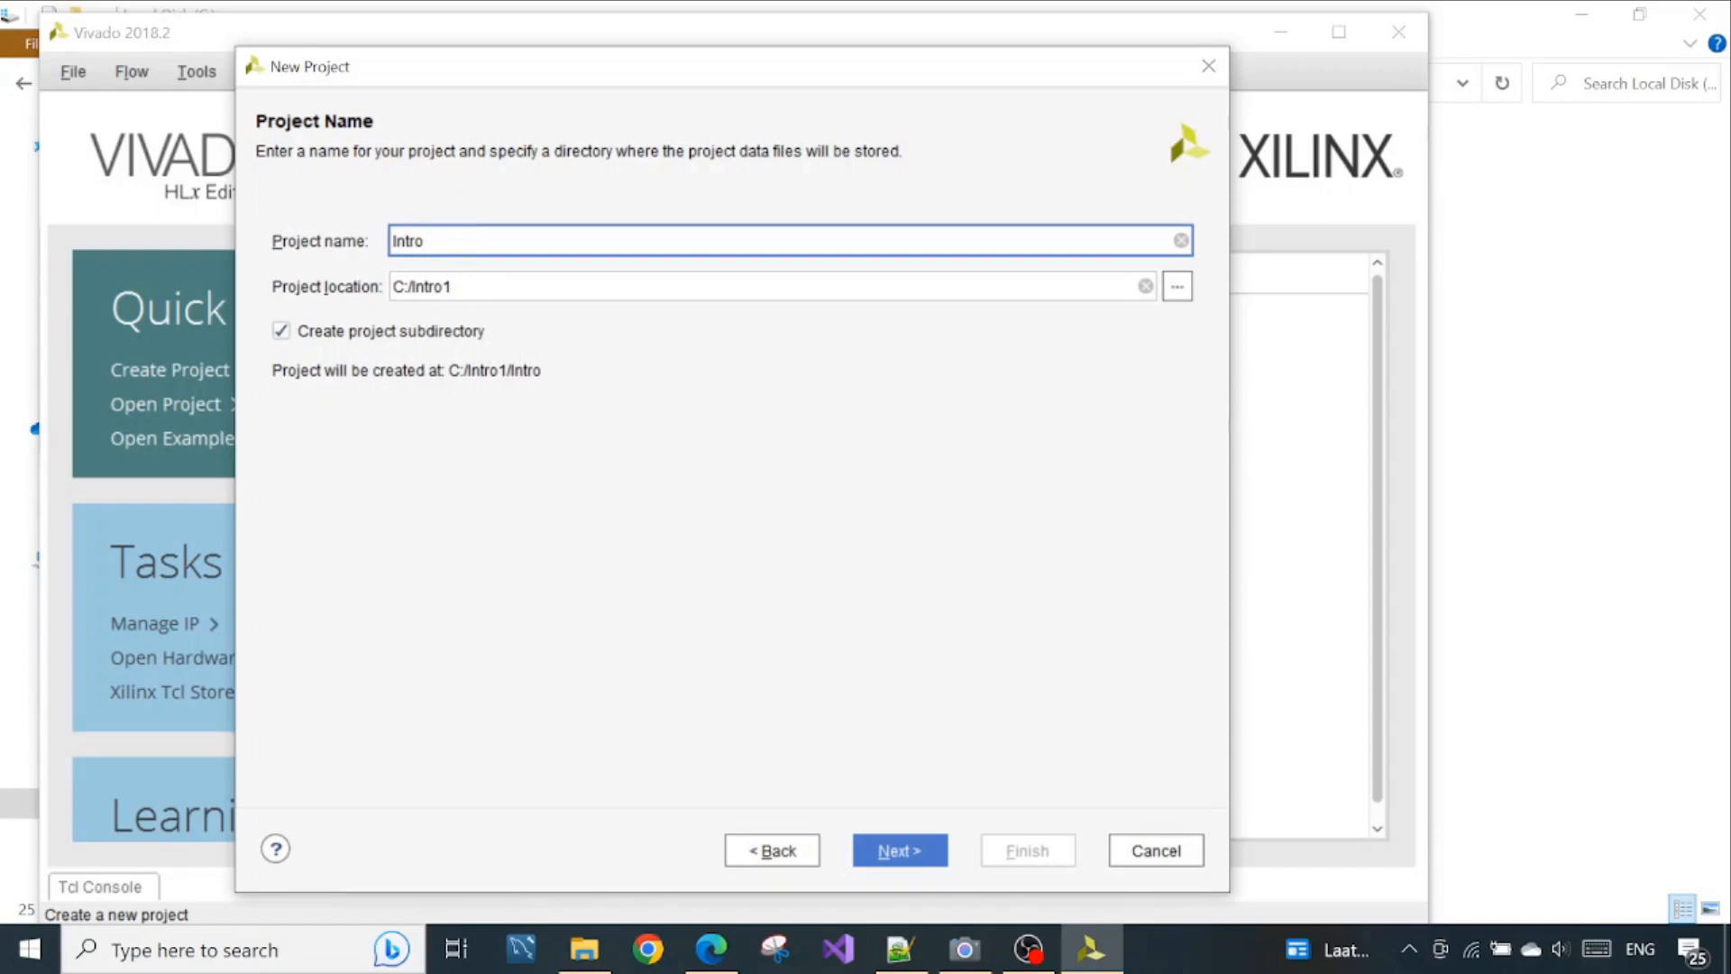
text(duction)
click(282, 333)
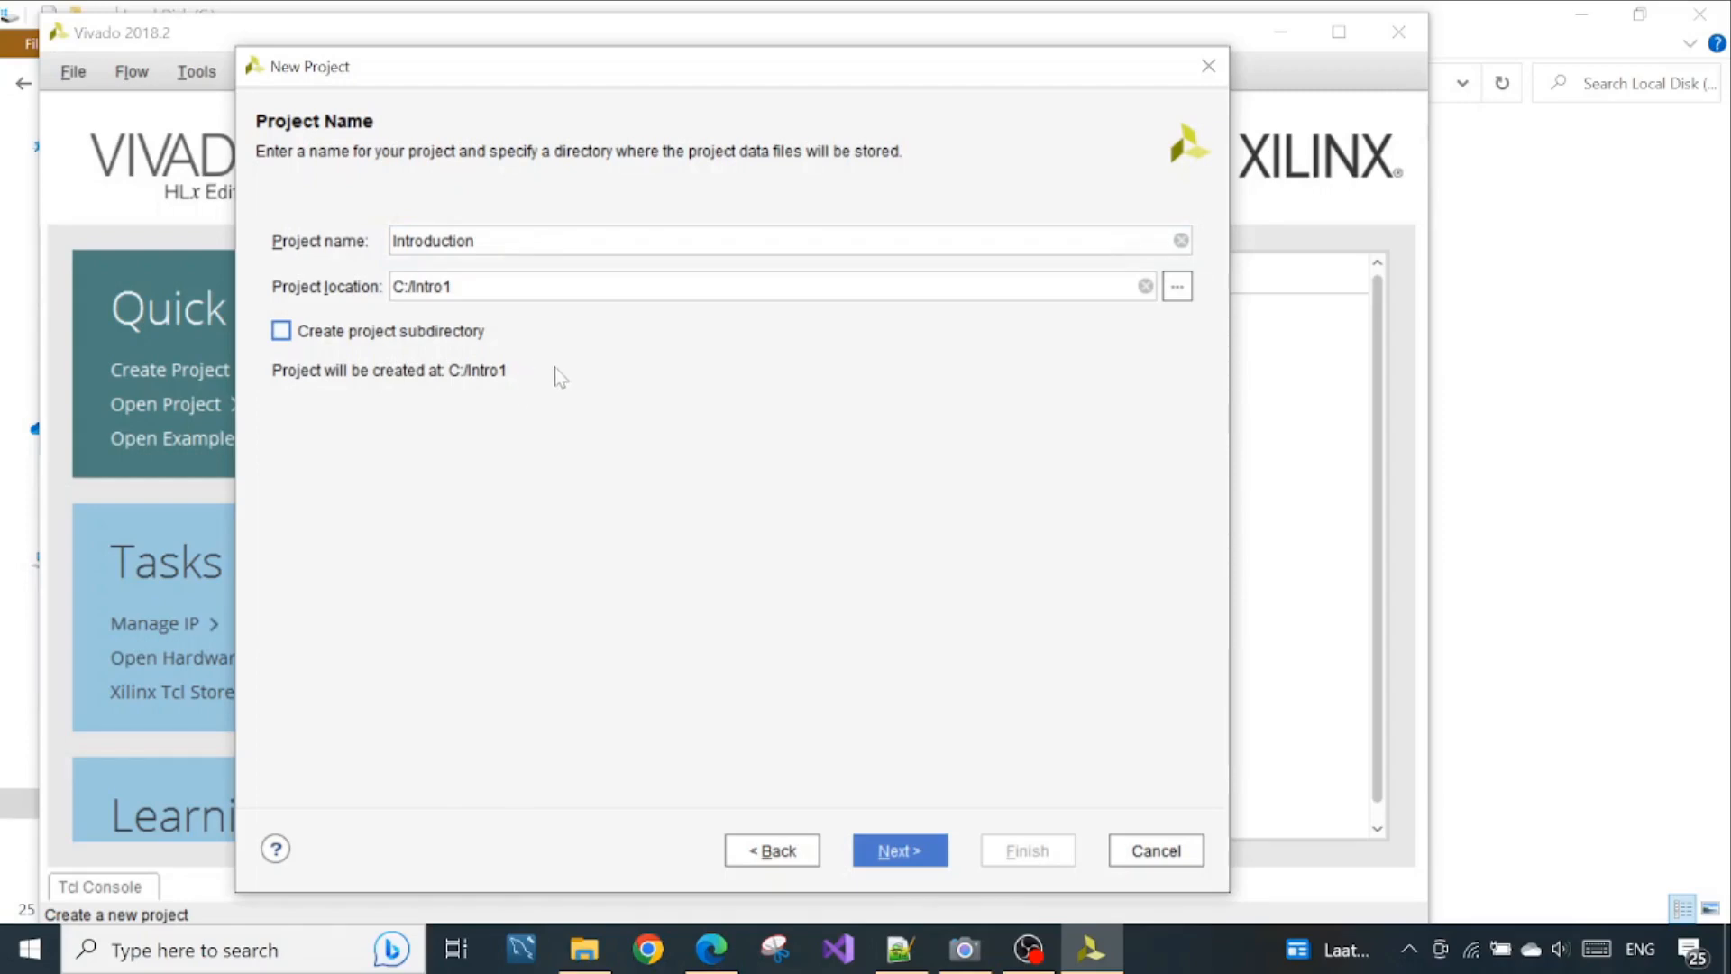
click(283, 332)
click(909, 852)
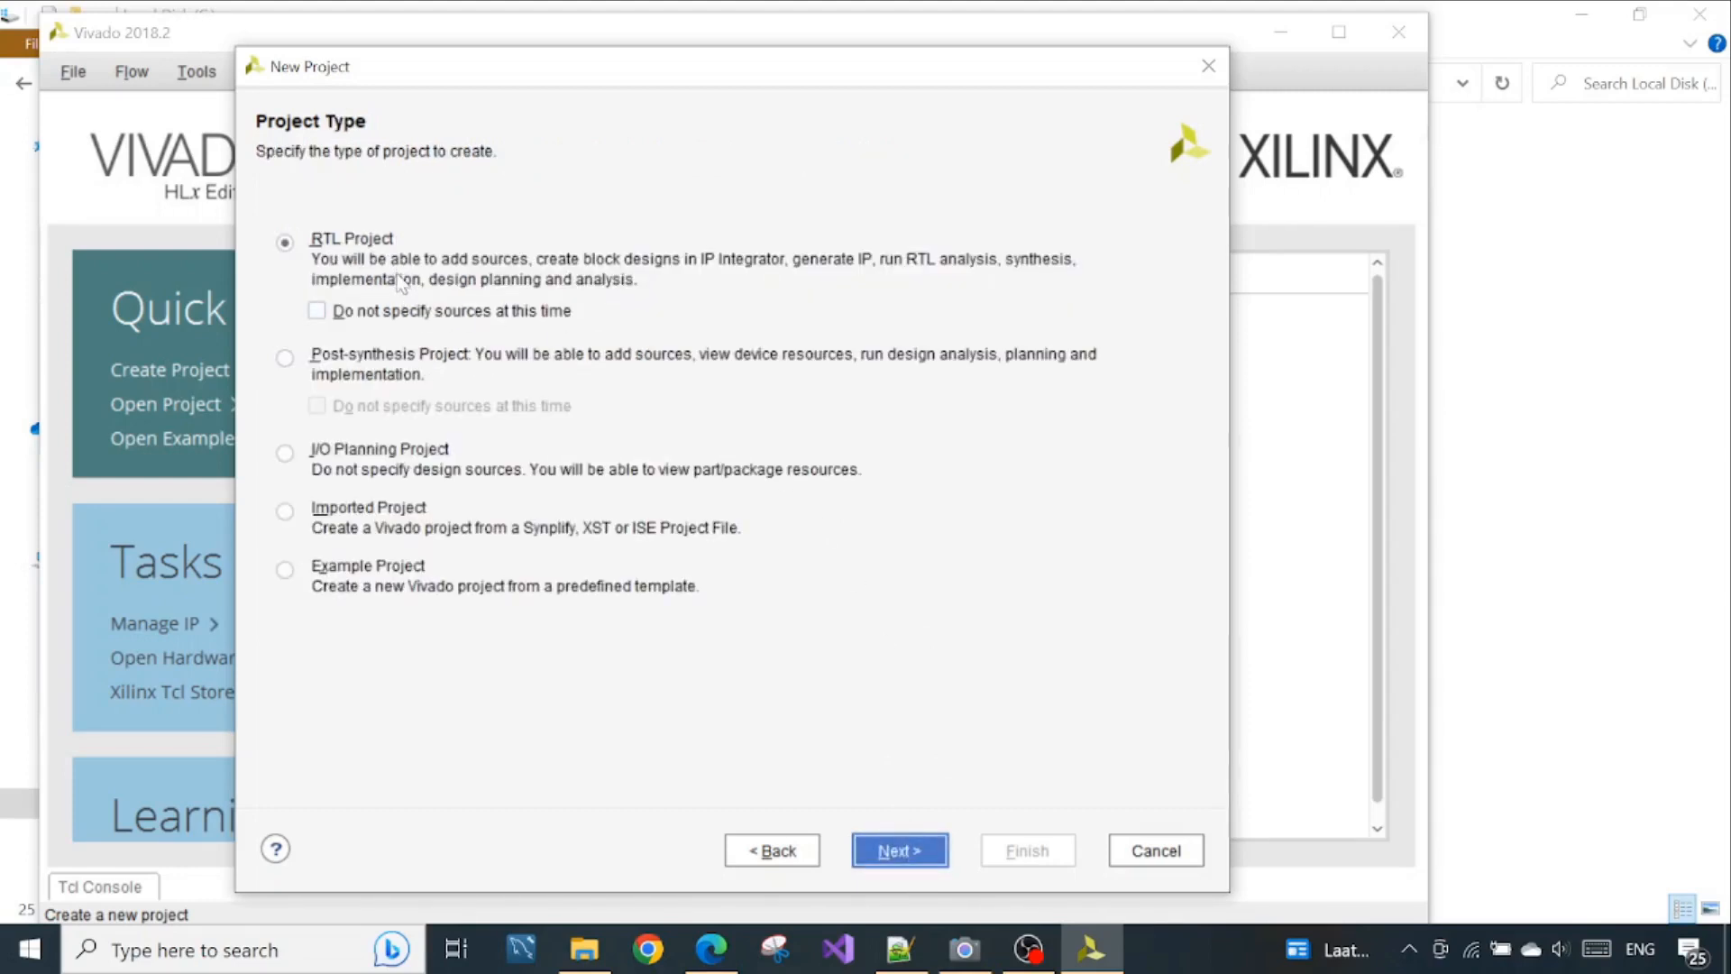
Accept the RTL Project type and add no sources, keeping Verilog as target language and Mixed as simulator language
click(906, 838)
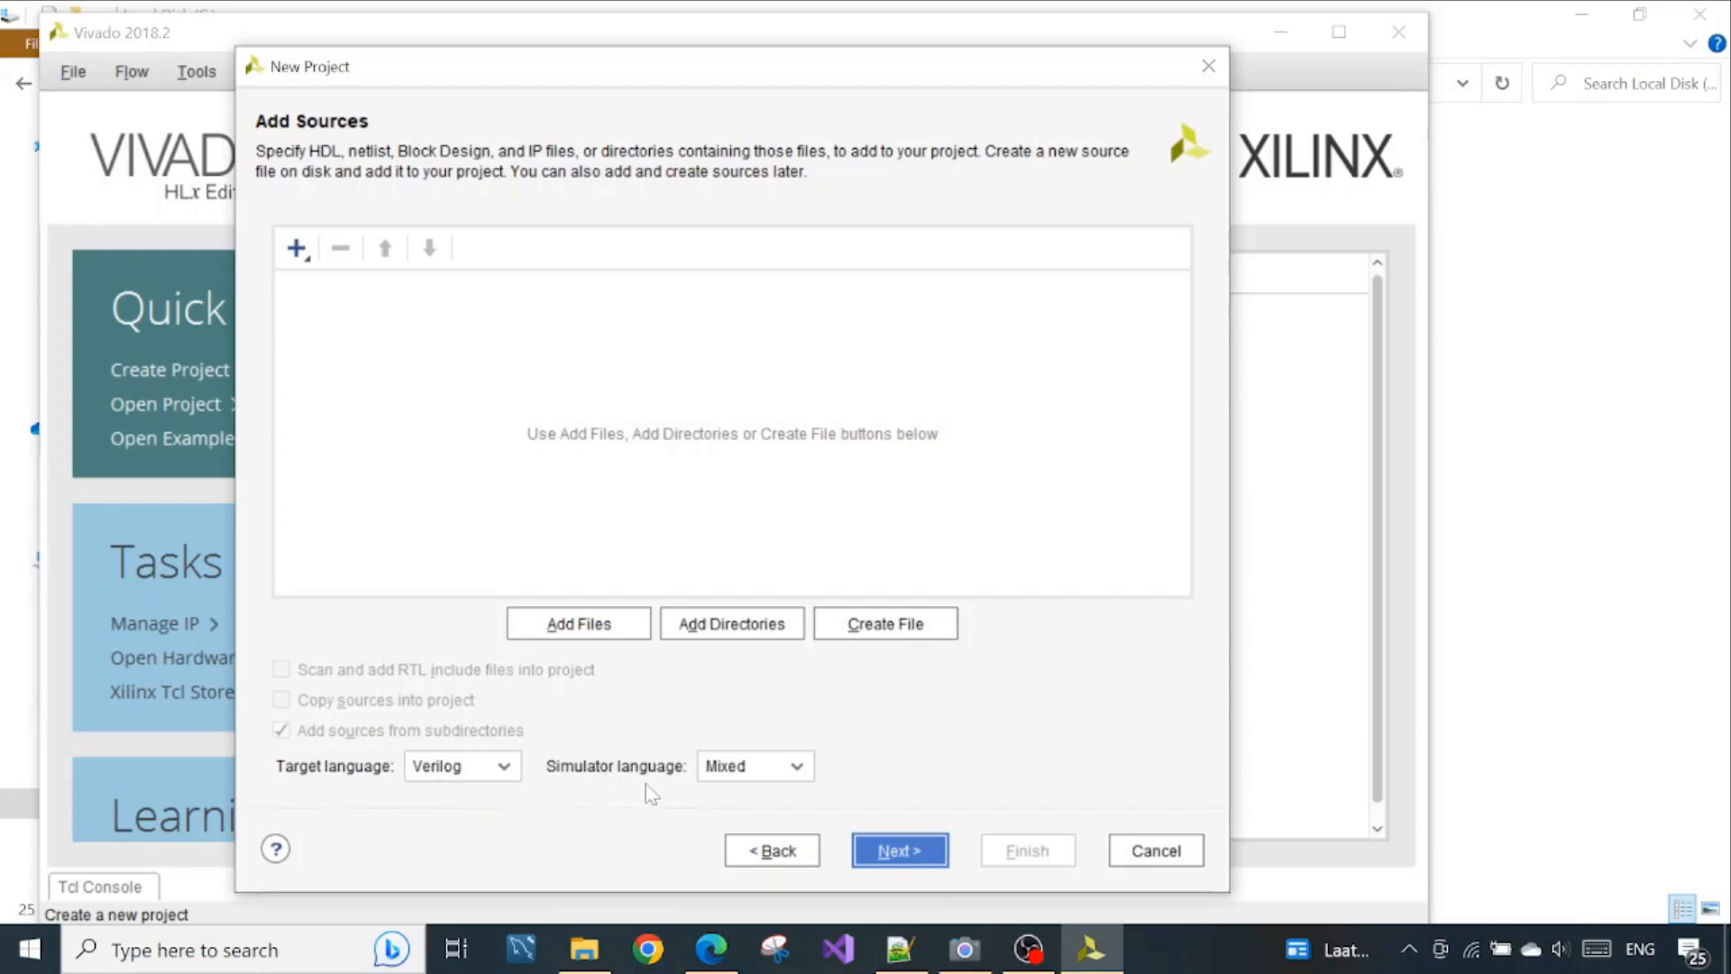
click(766, 766)
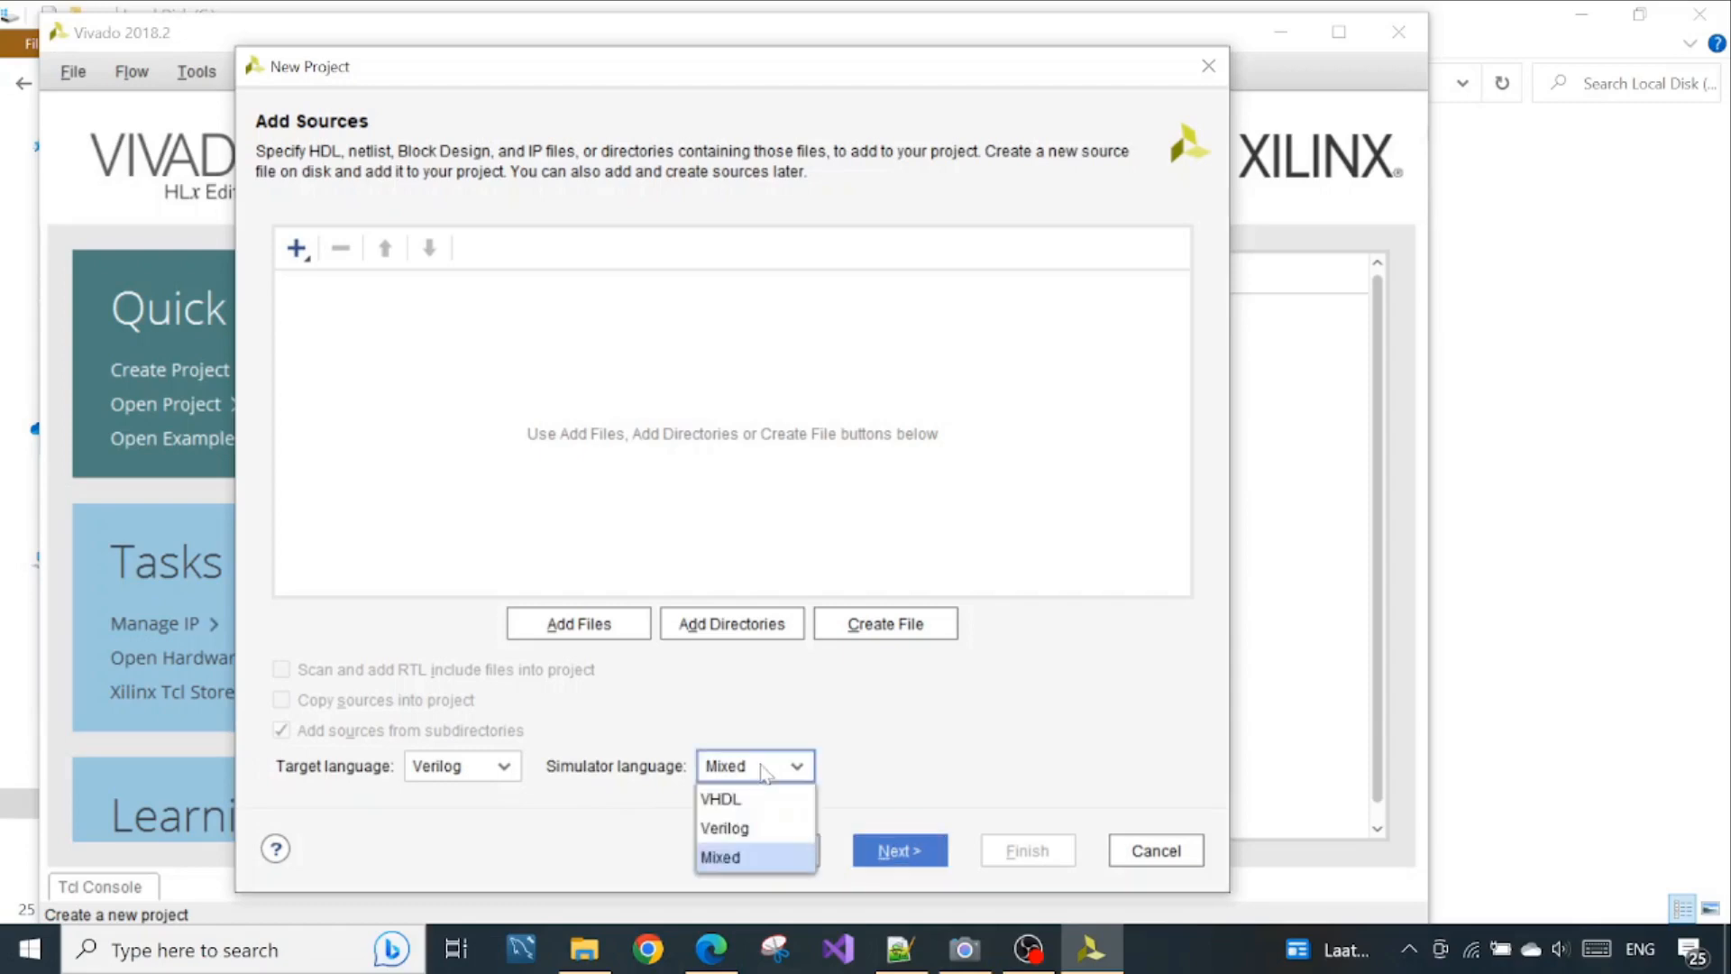
click(924, 773)
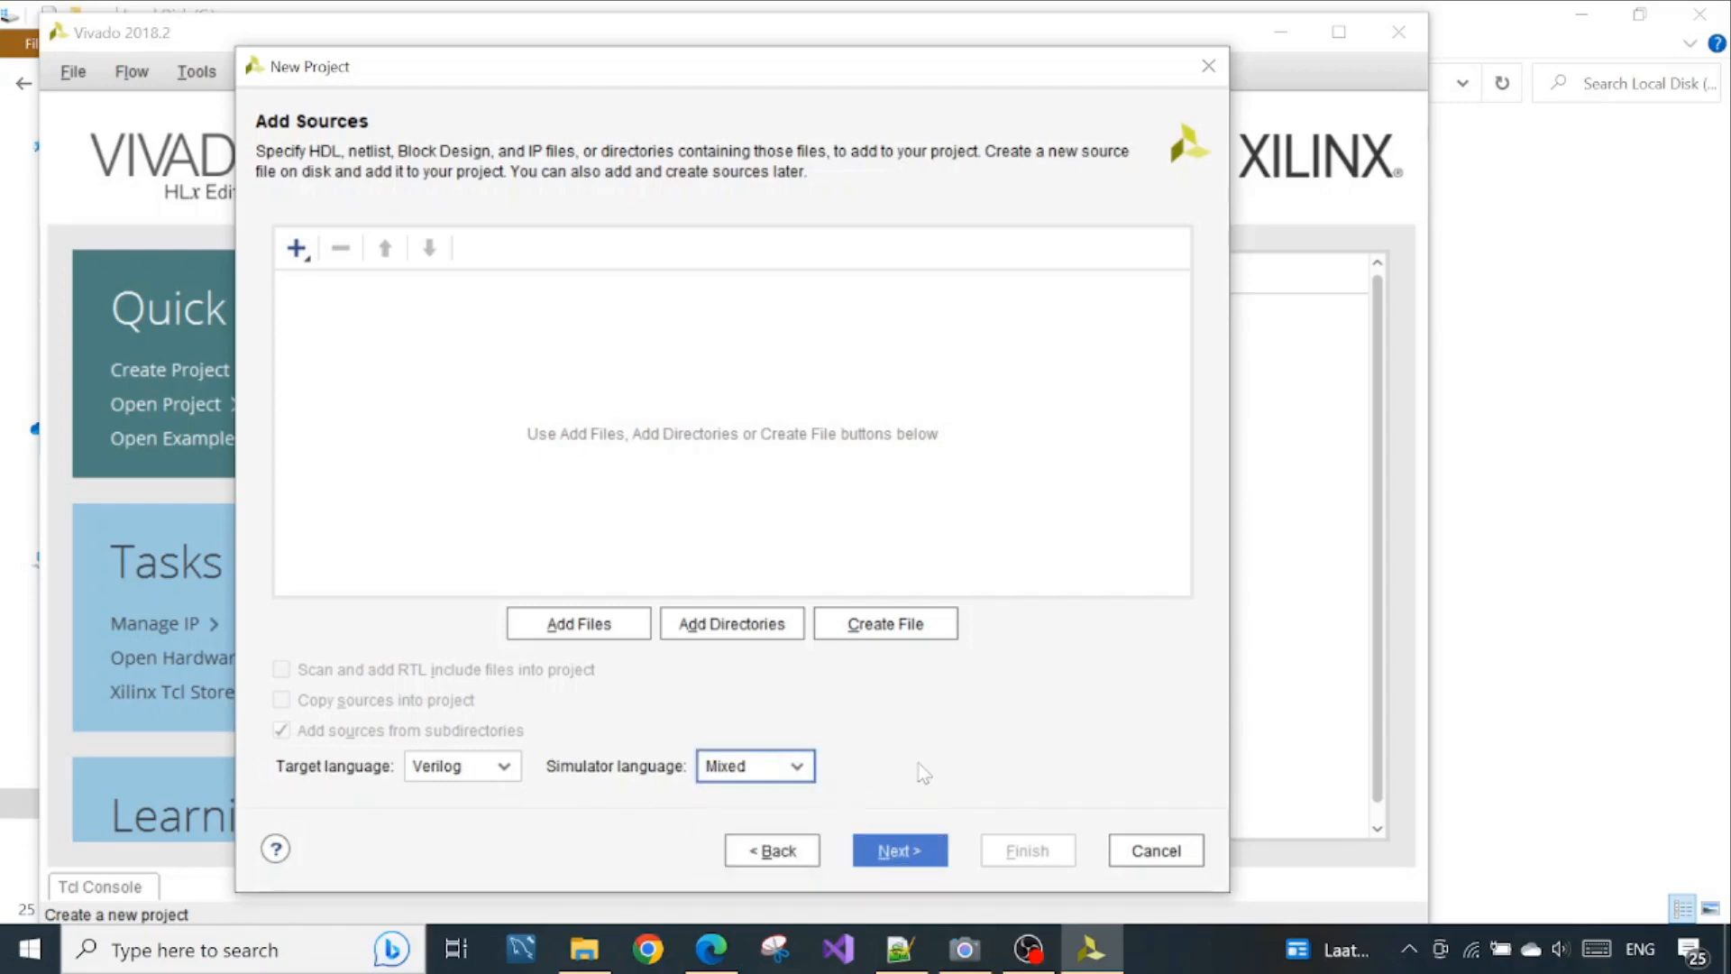
click(921, 846)
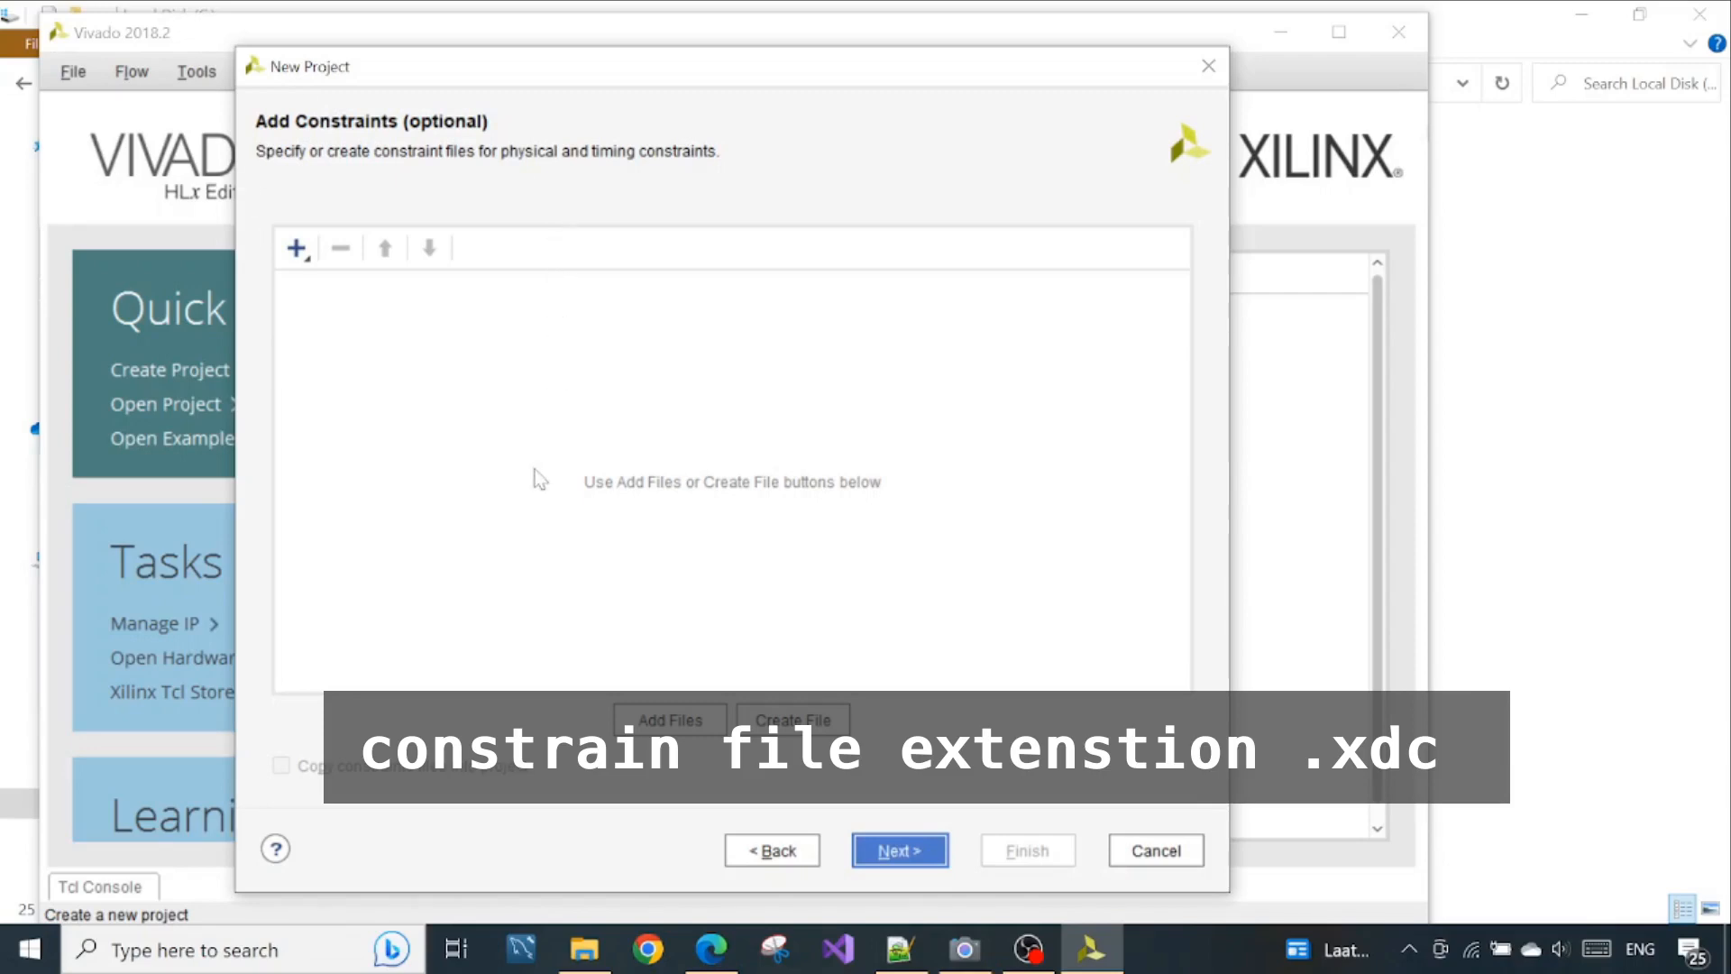
Check the PYNQ-Z2 board in the Camera app, and return to Vivado to skip adding constraints
click(964, 948)
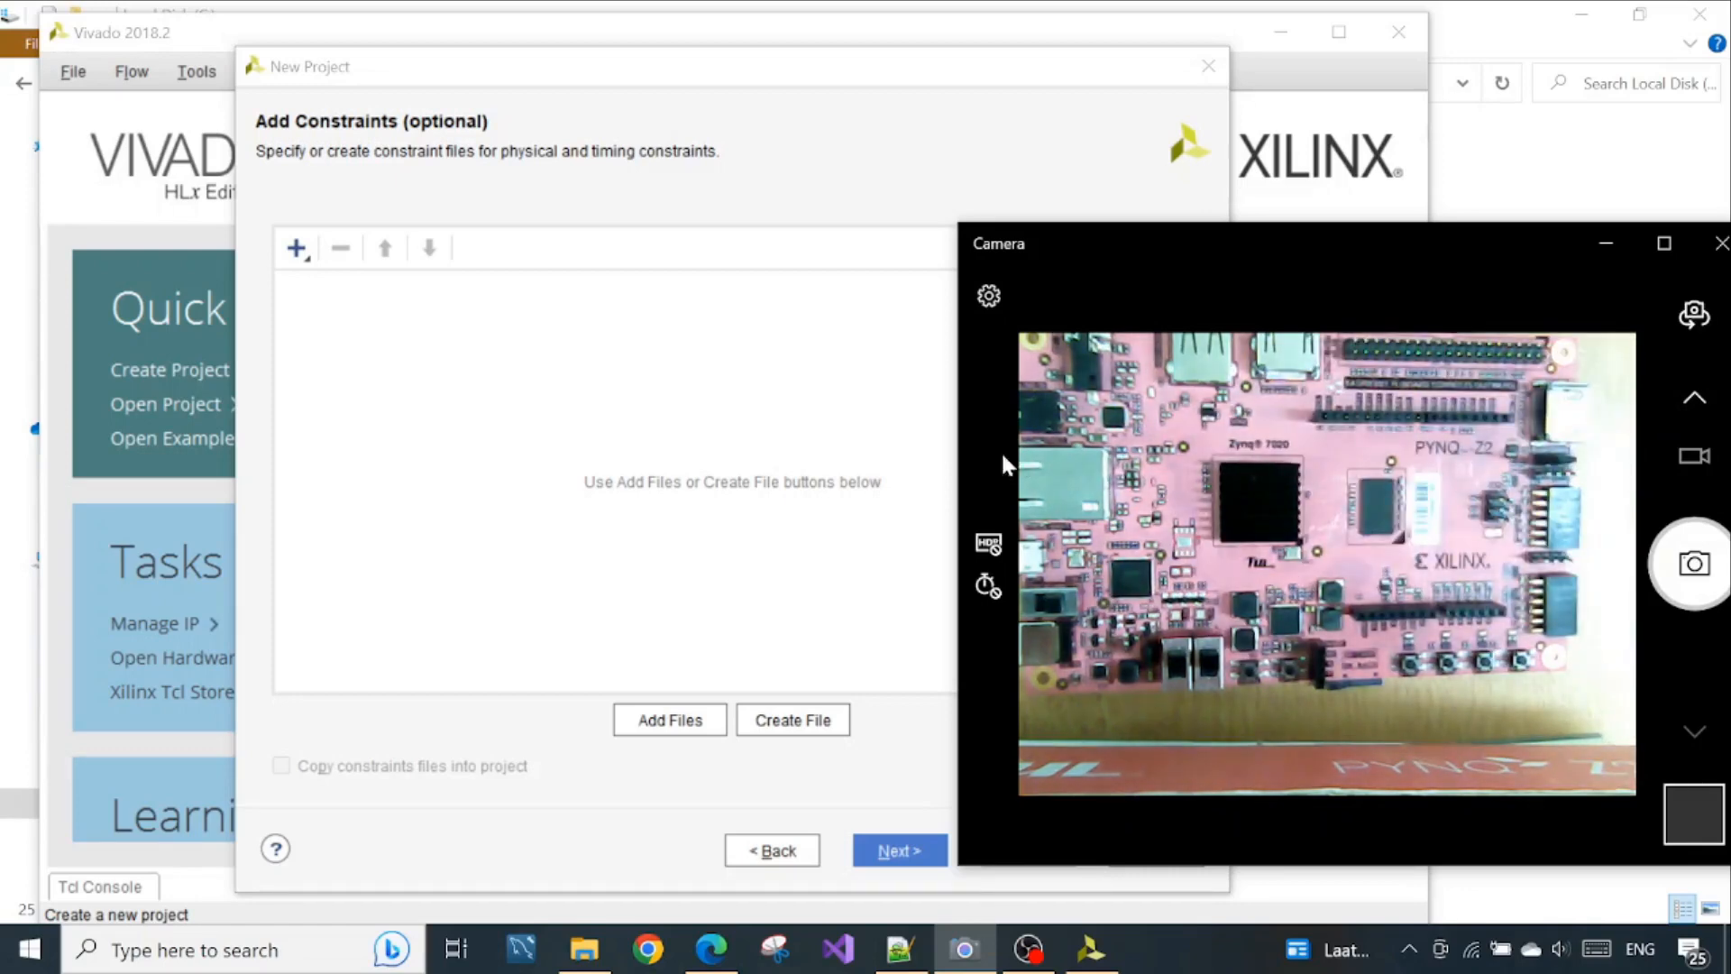
click(838, 464)
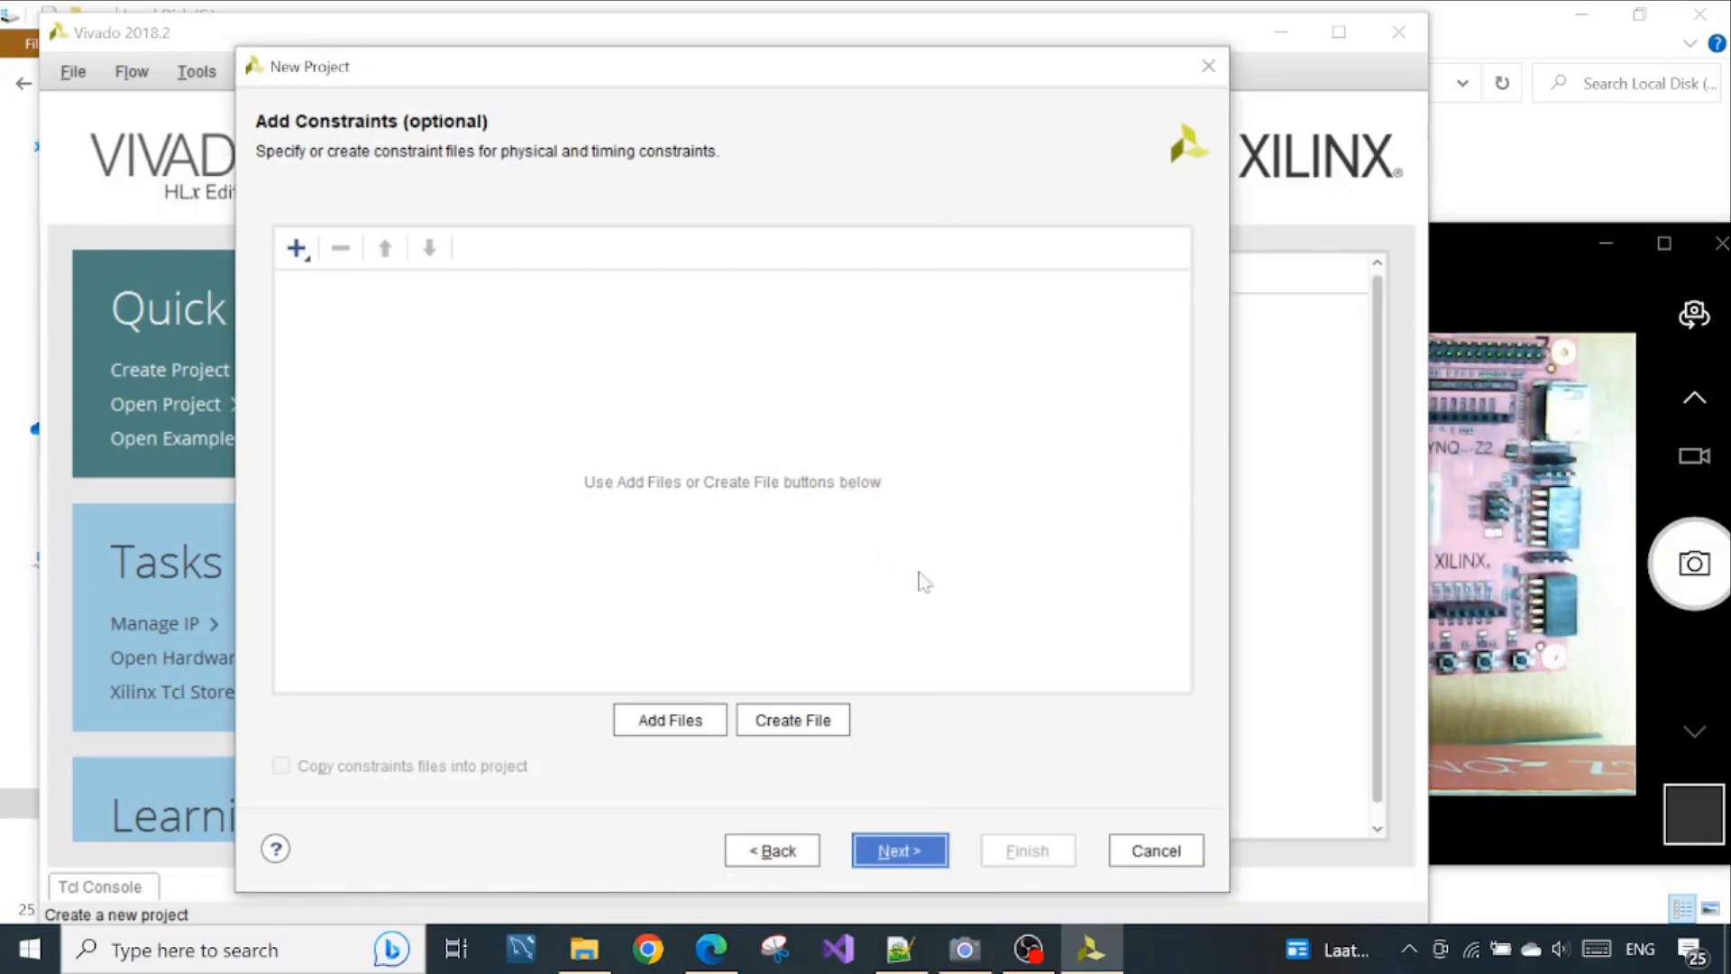
click(920, 848)
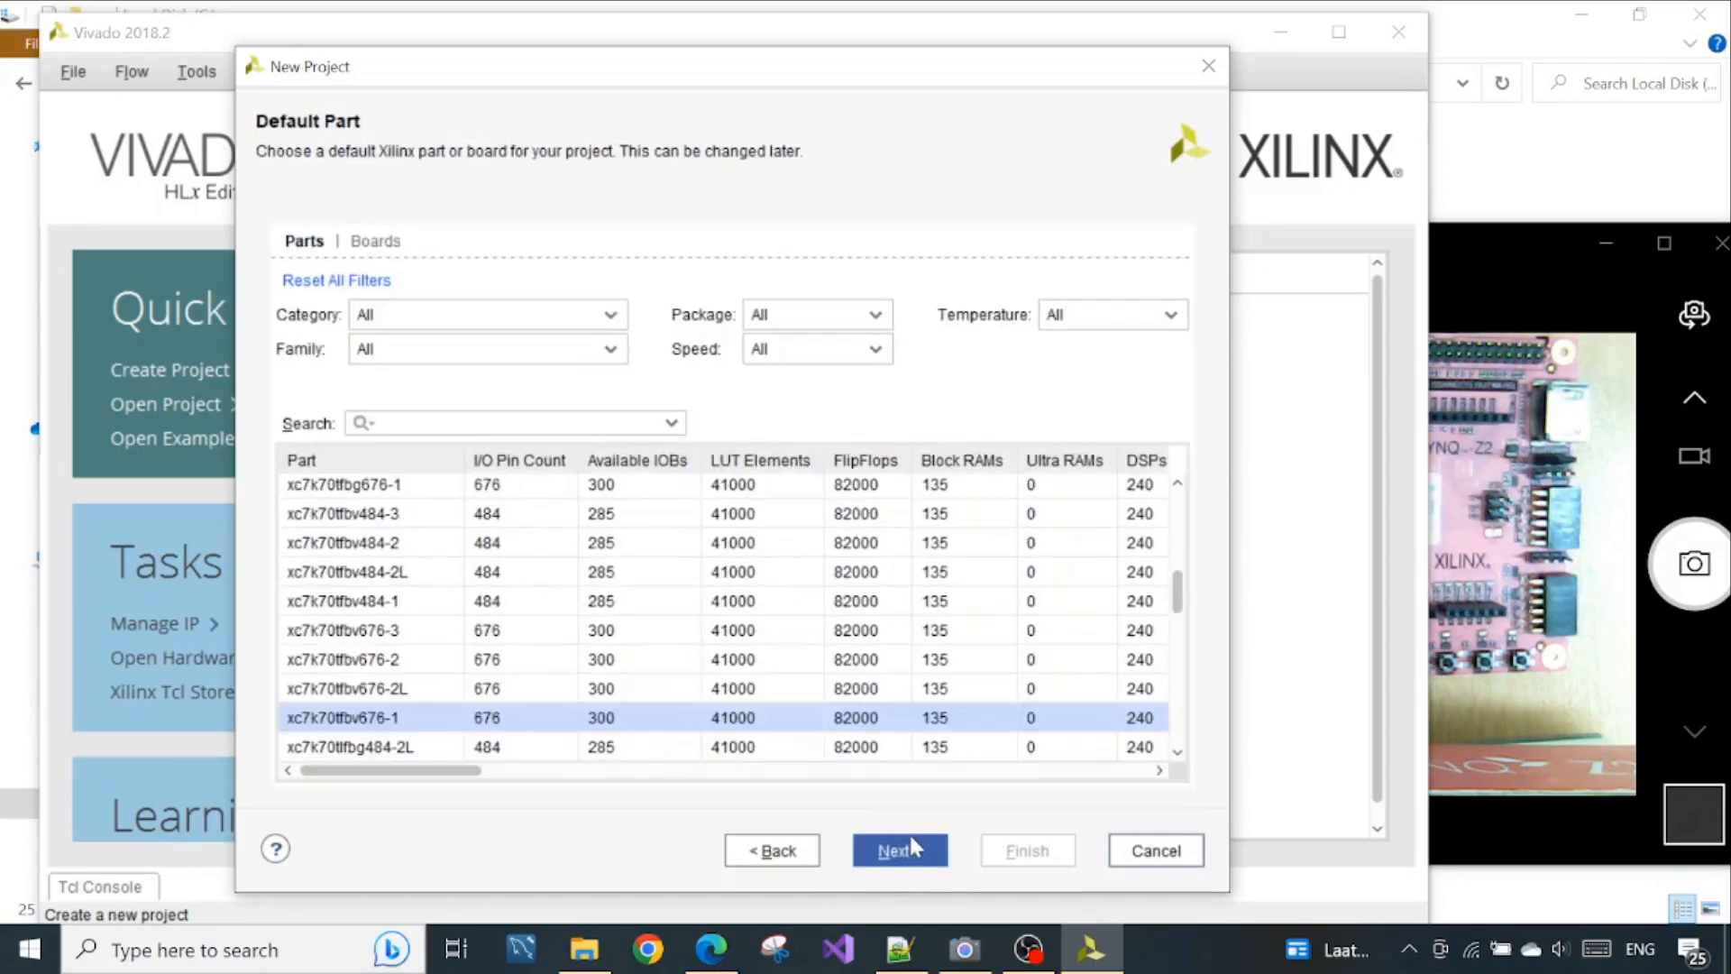
Search the boards for Pynq, choose pynq-z2 as the default board and finish creating the project
click(389, 243)
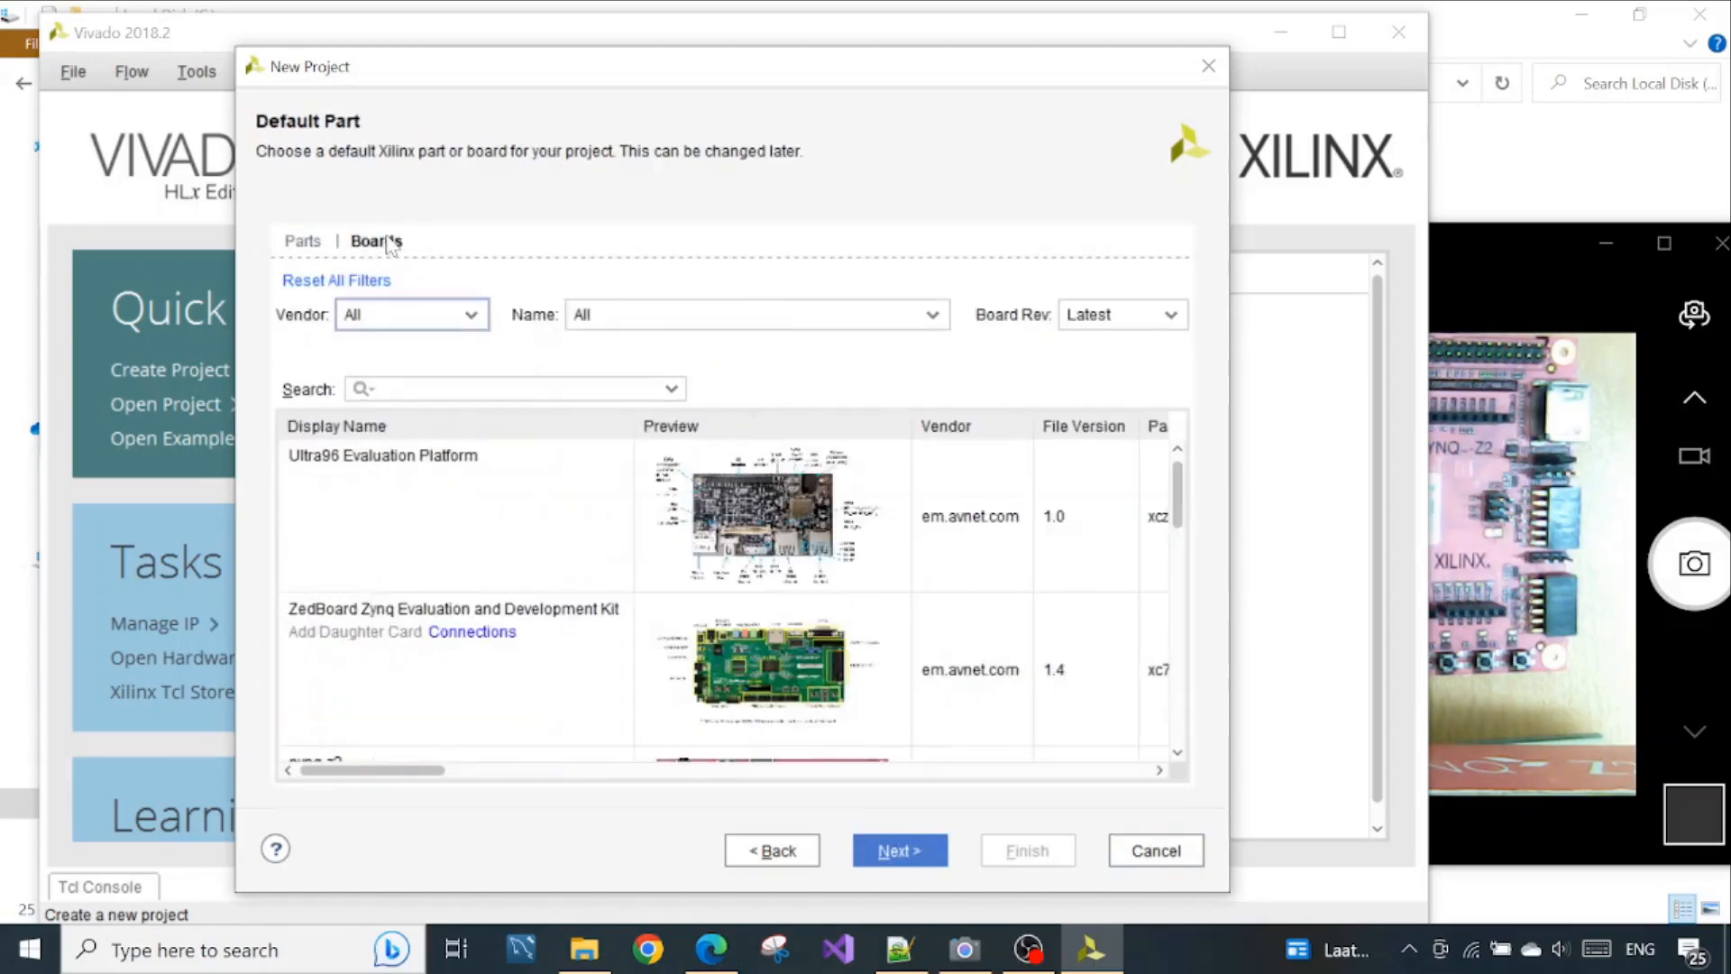
click(422, 388)
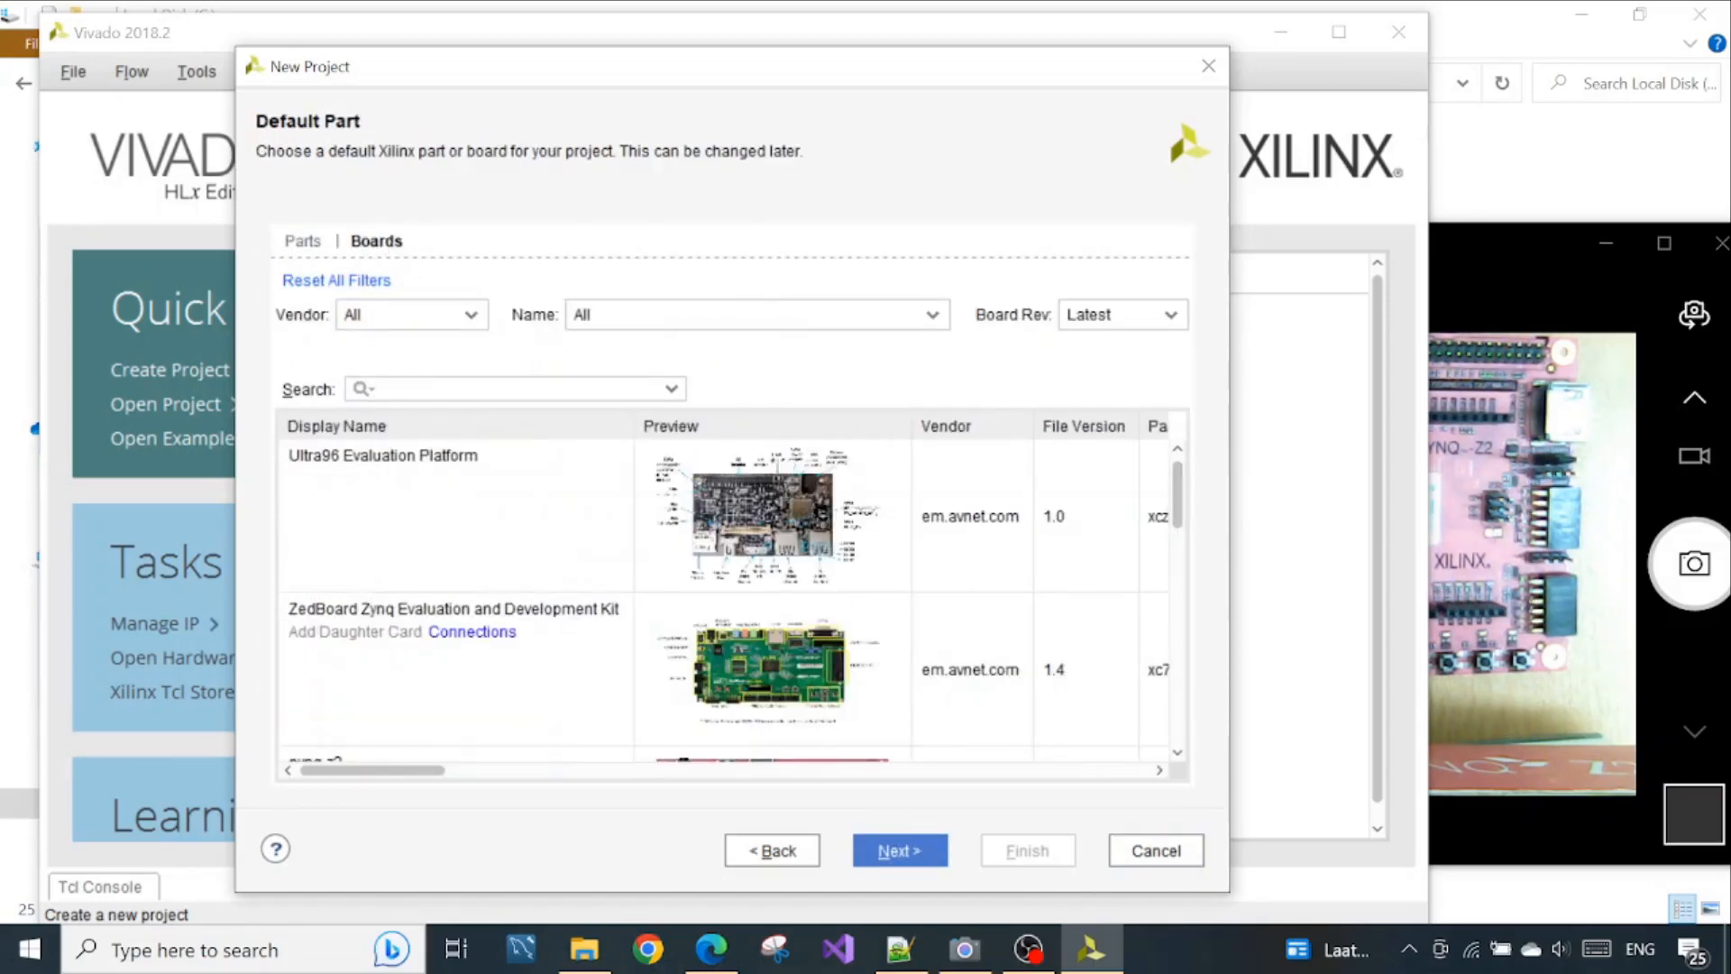
text(Pynq)
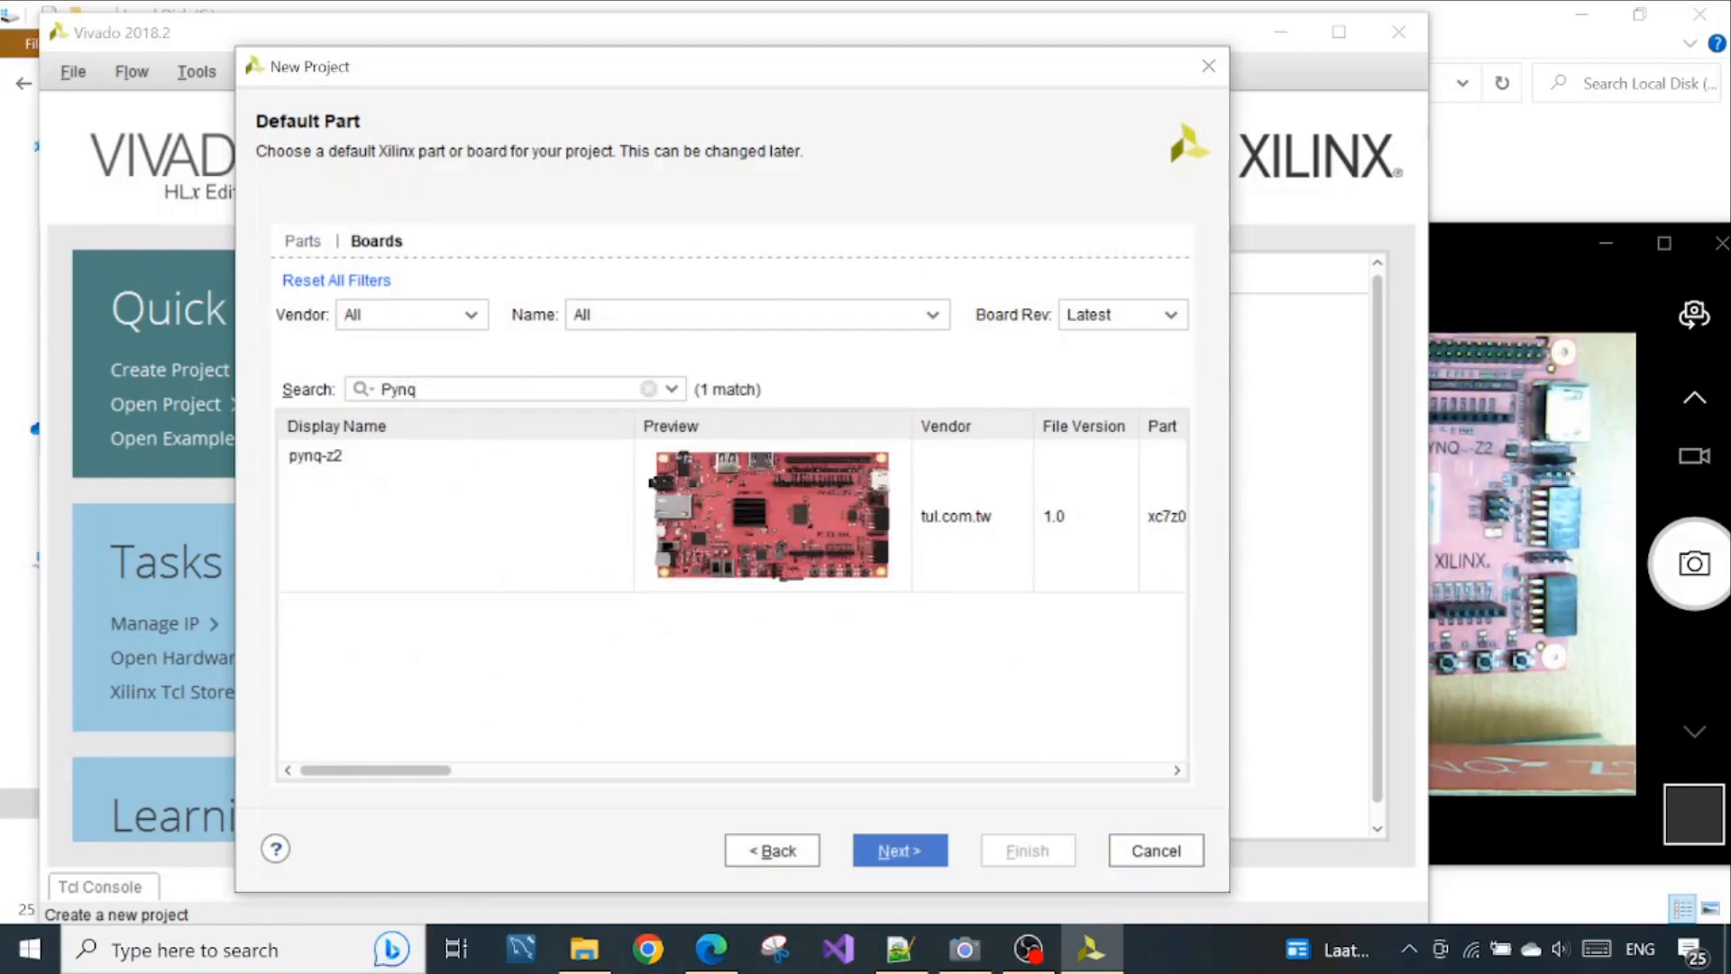
click(458, 541)
click(918, 851)
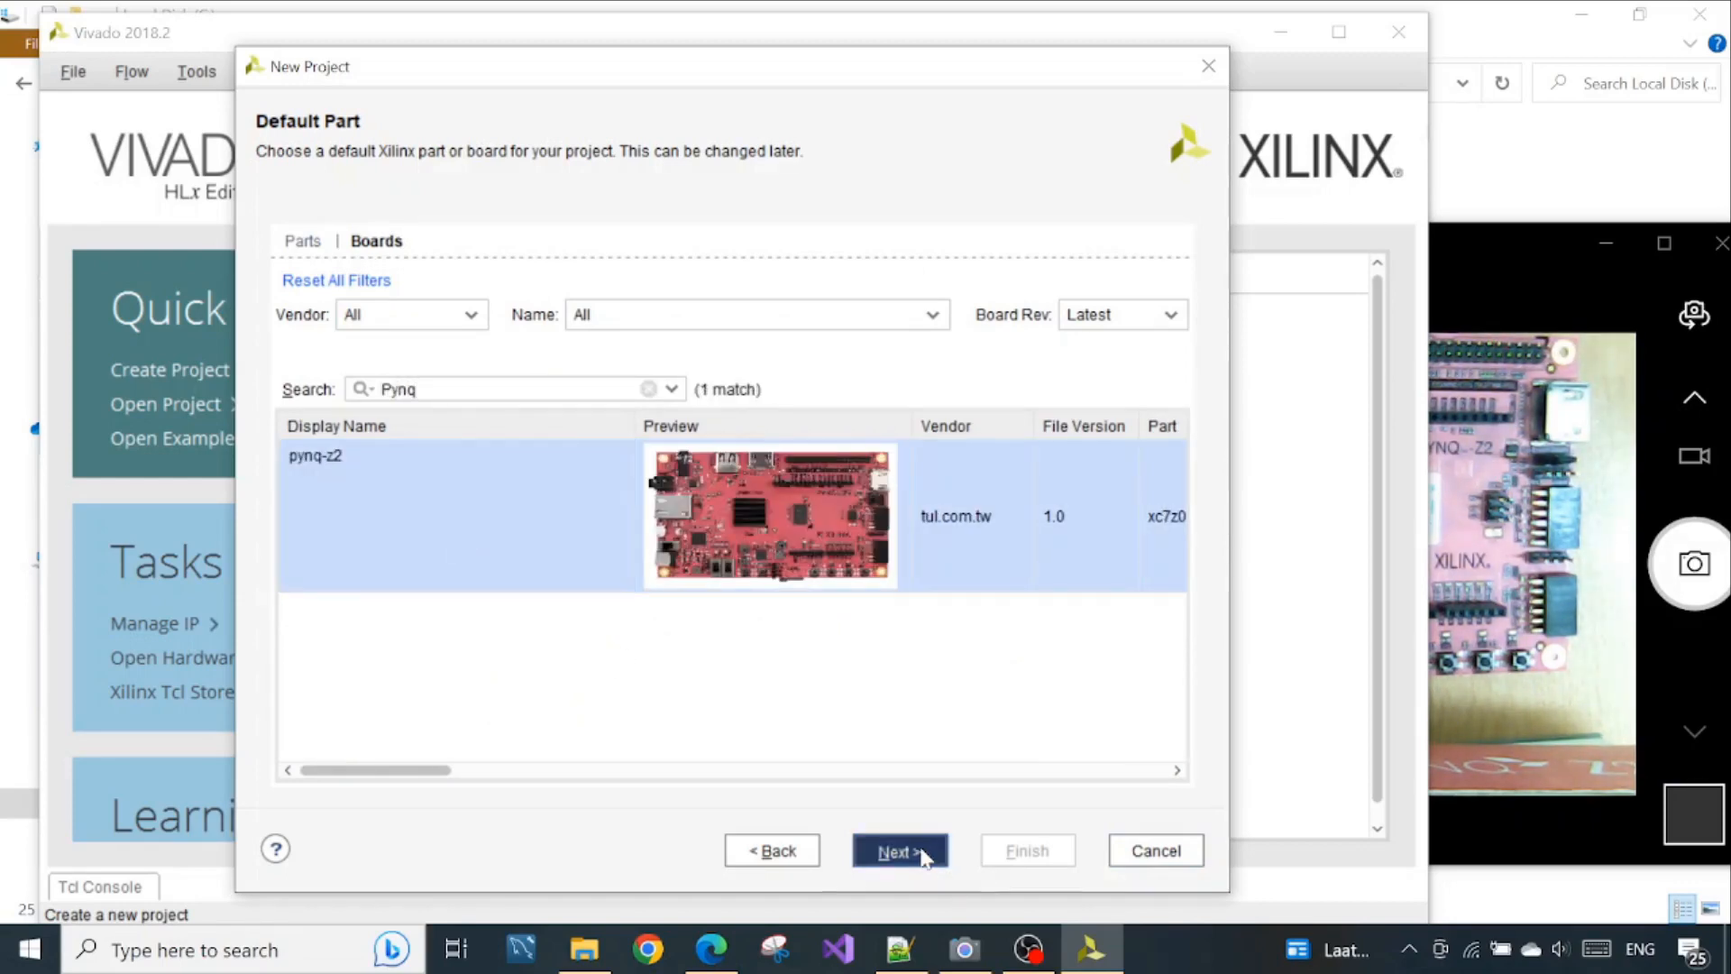
click(1044, 854)
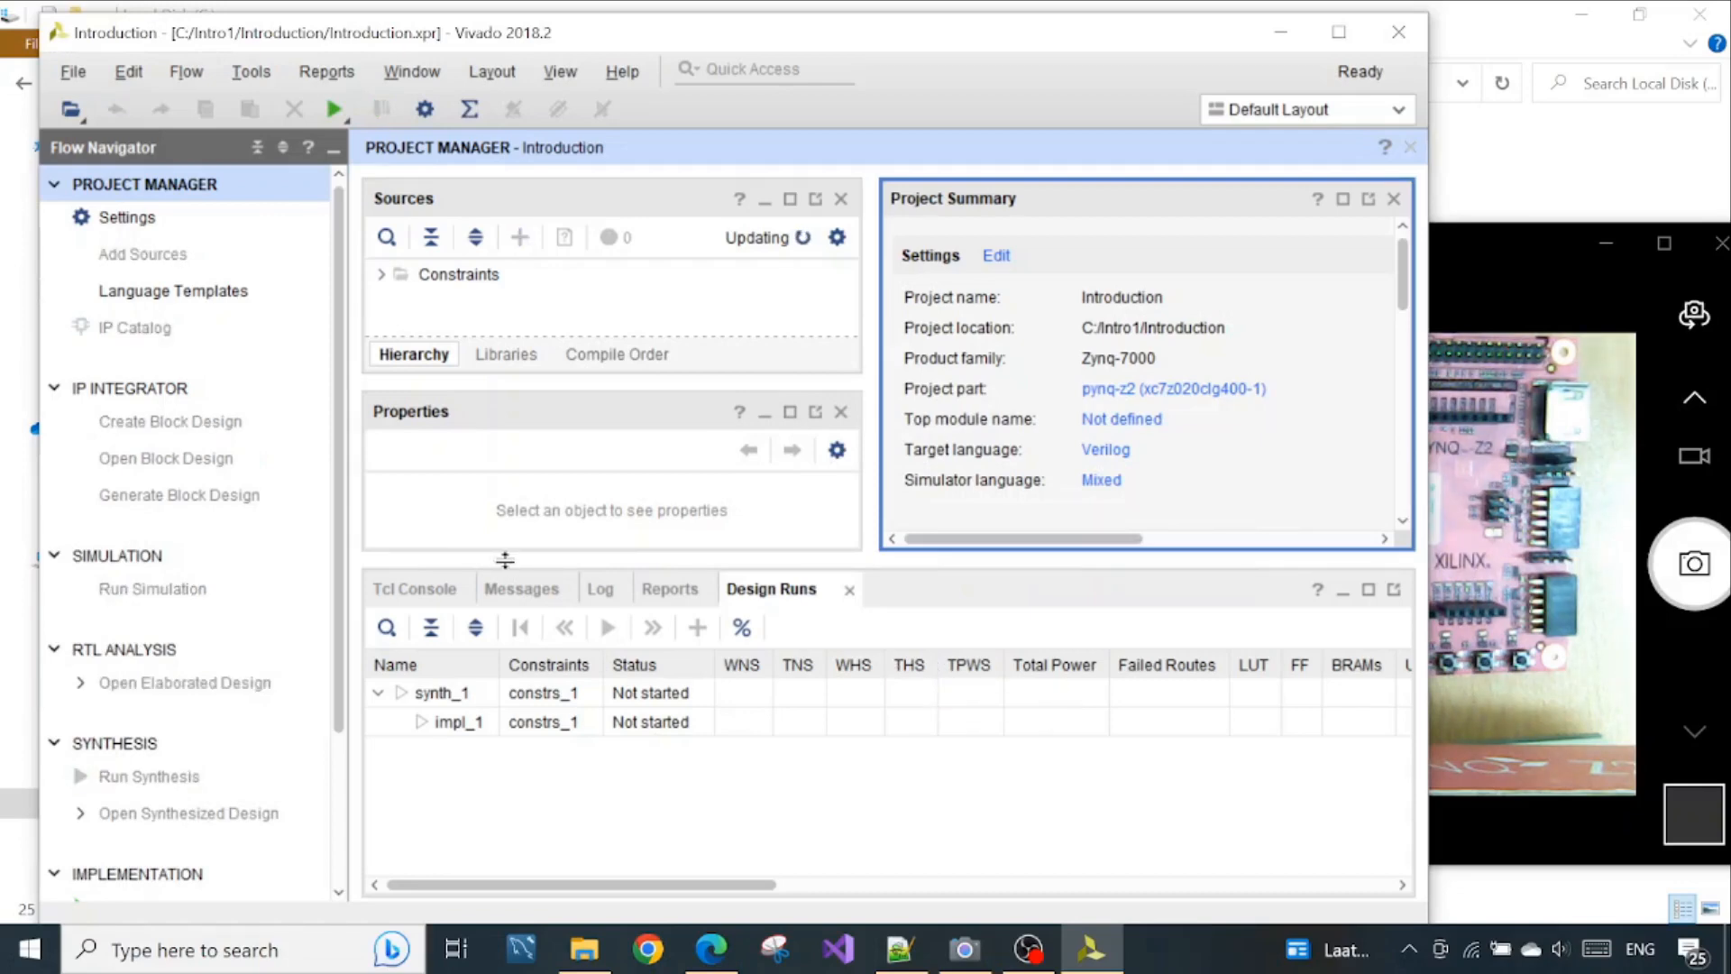
drag(600, 32, 615, 29)
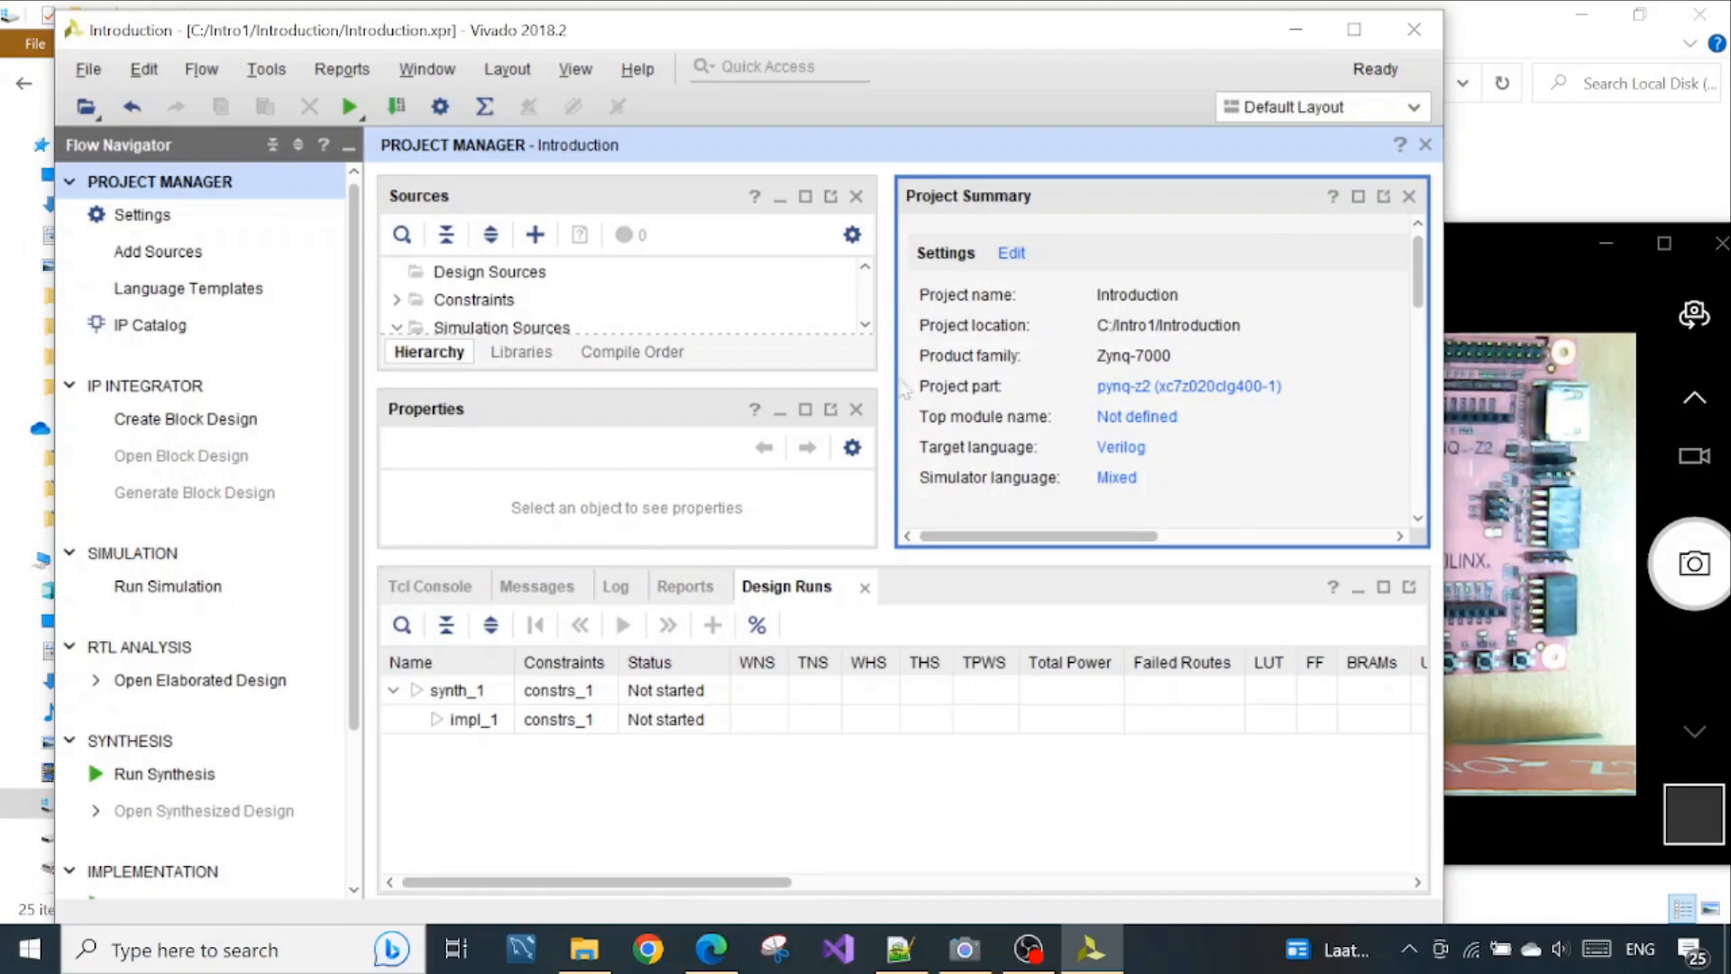
Move File Explorer out of the way, examine the PYNQ-Z2 board in the Camera app, and return to Vivado
mouse_move(584, 948)
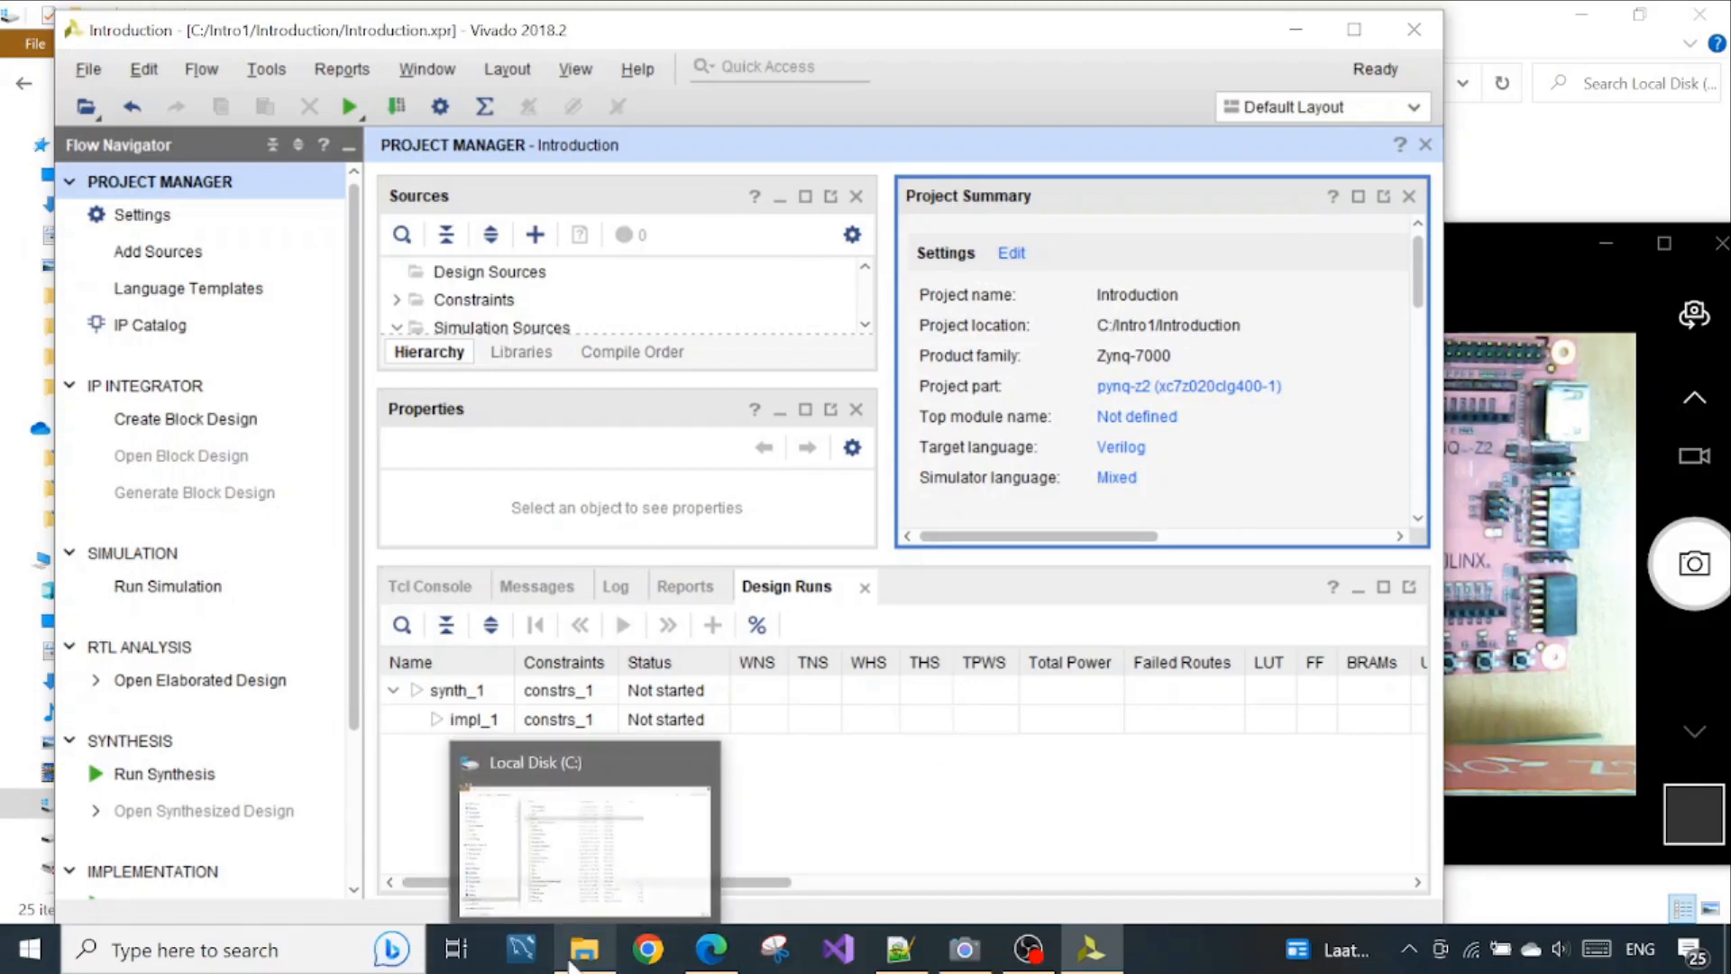
mouse_move(700, 777)
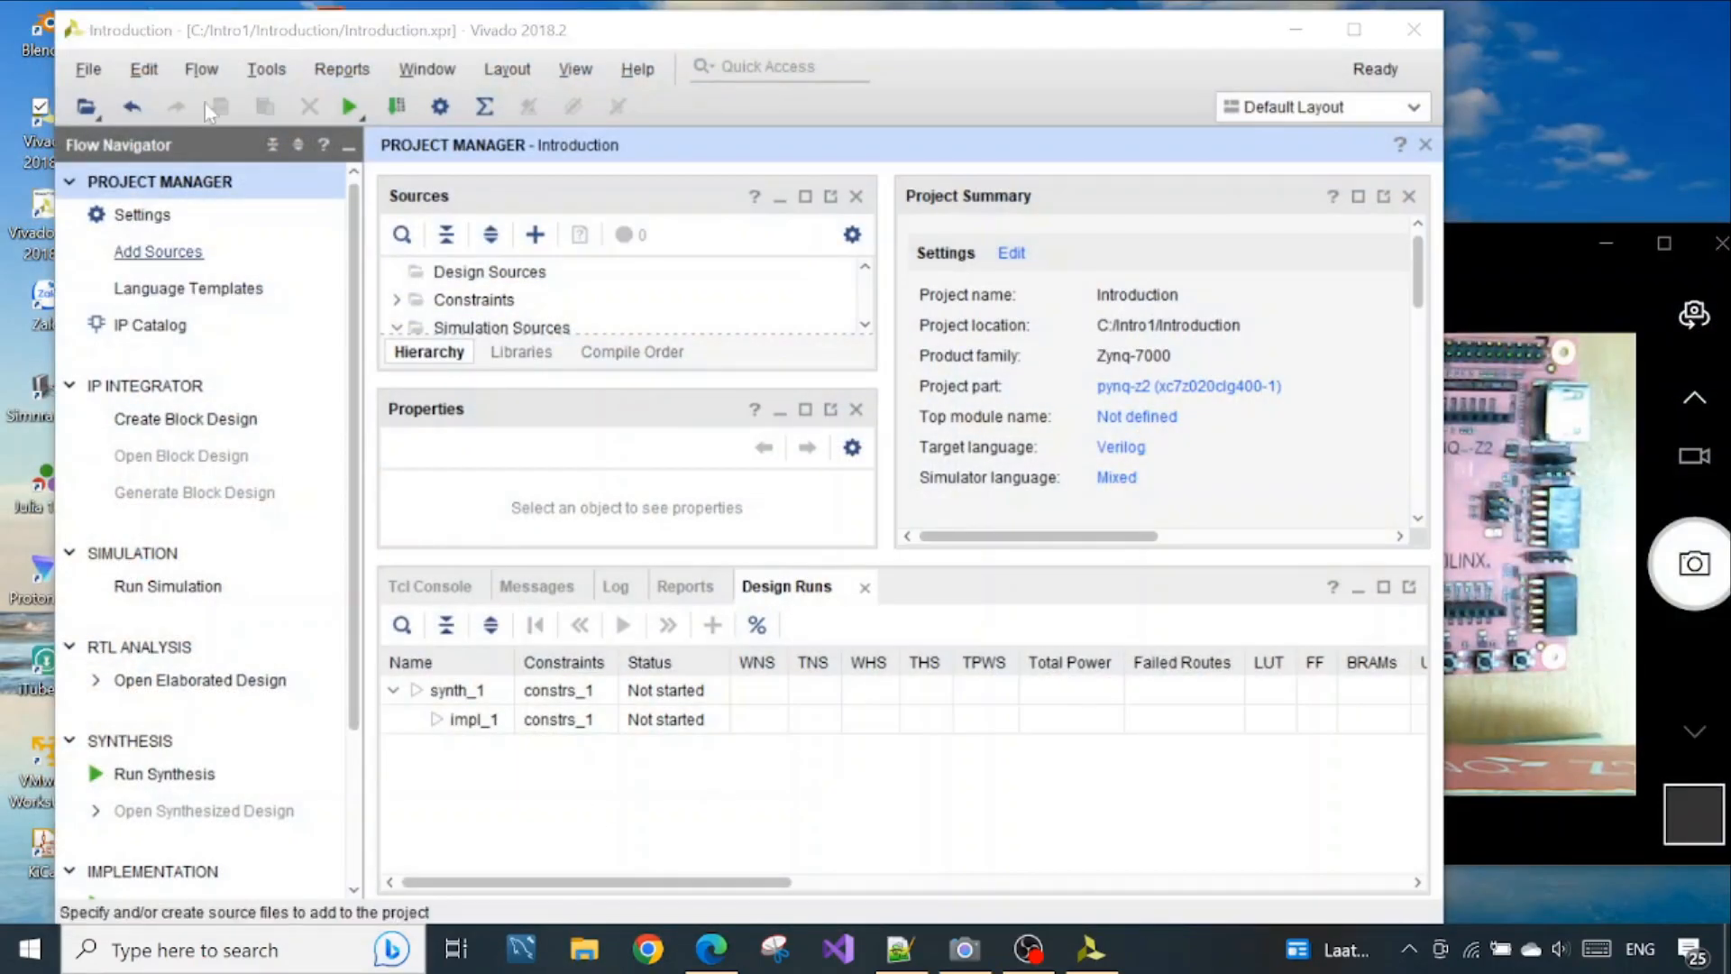
drag(347, 43, 315, 35)
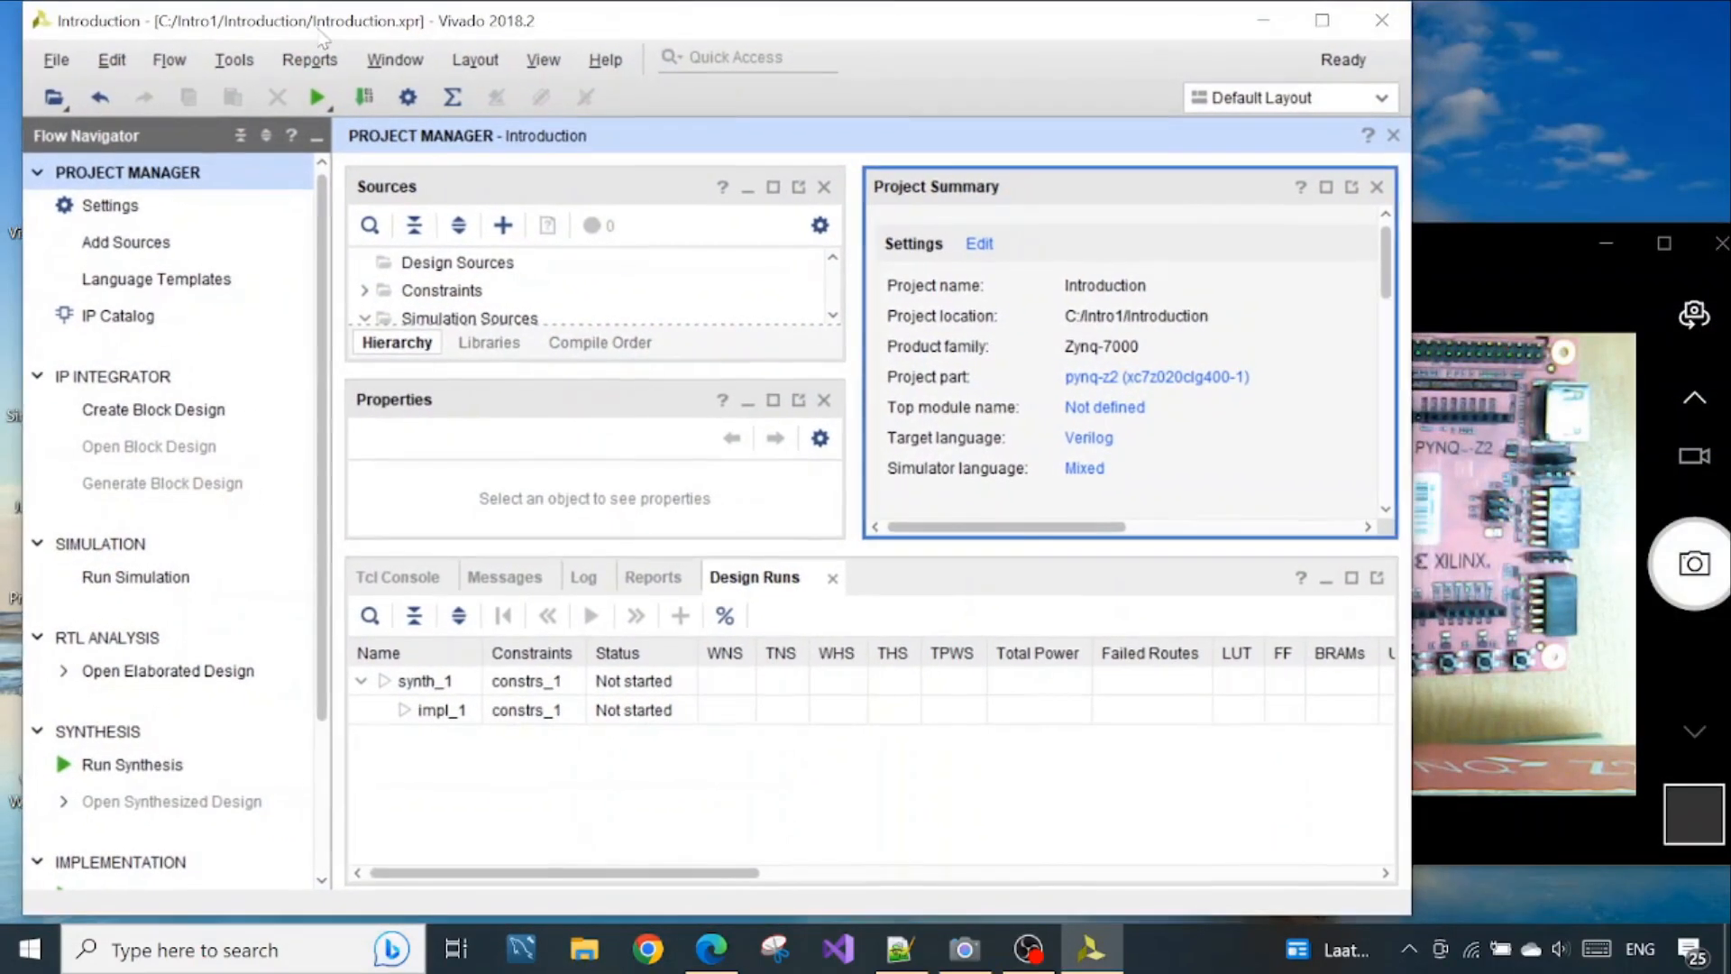
click(1462, 256)
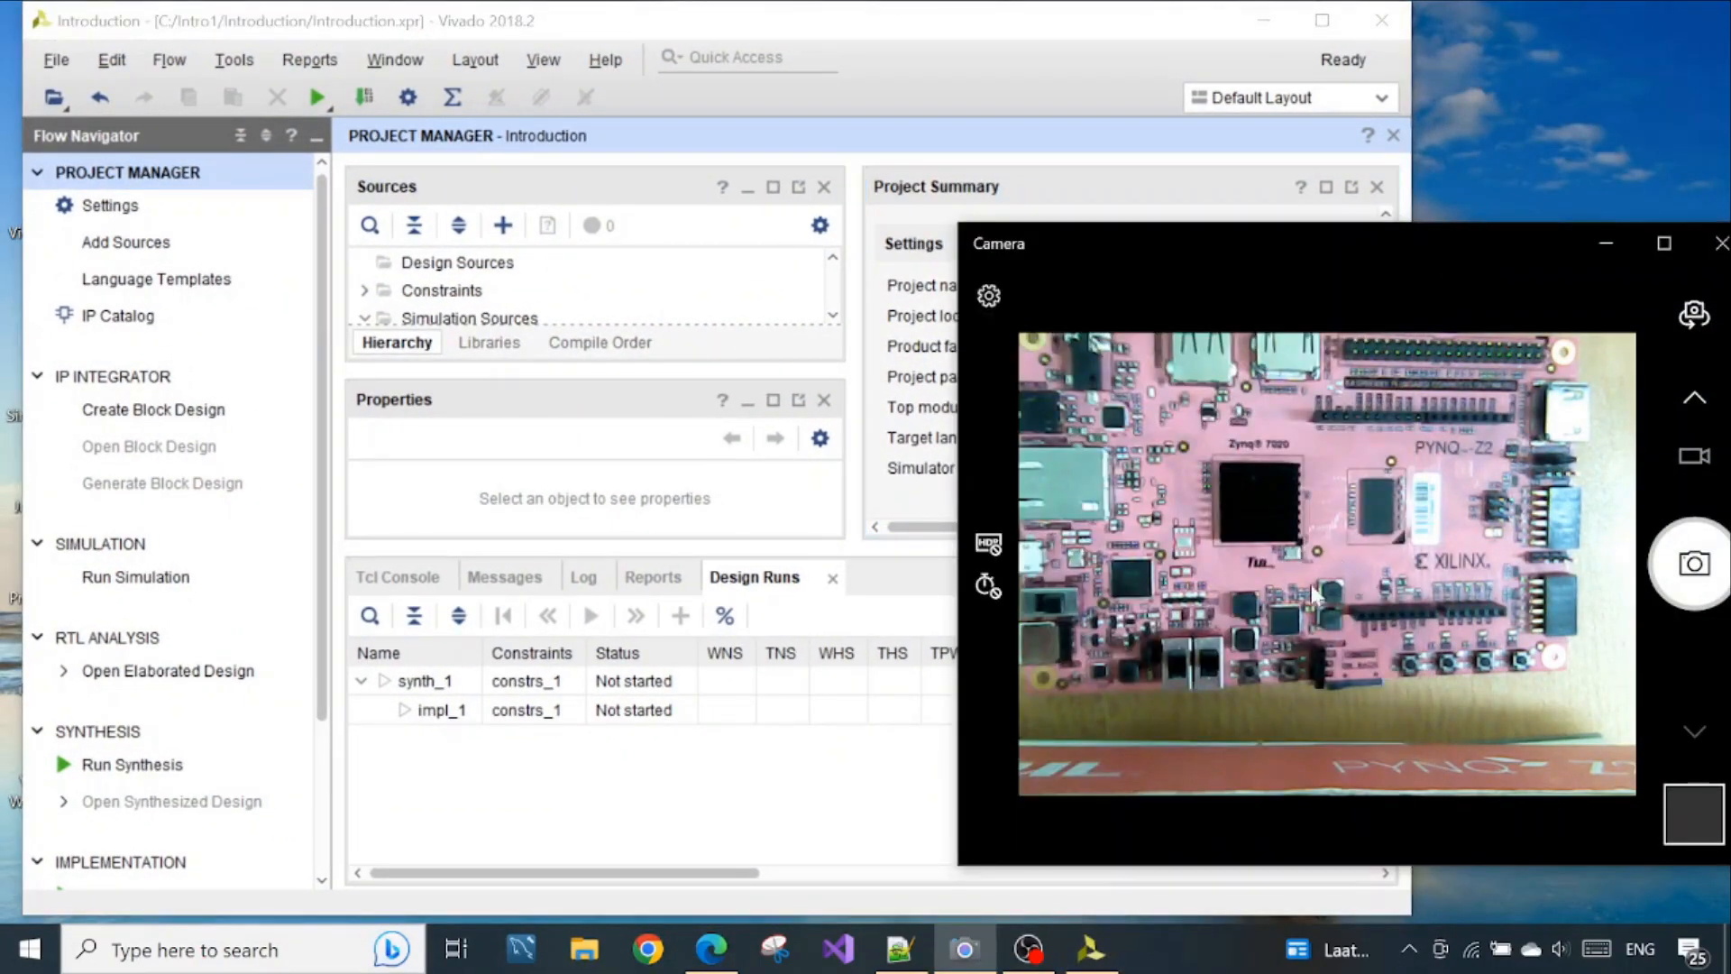
click(993, 20)
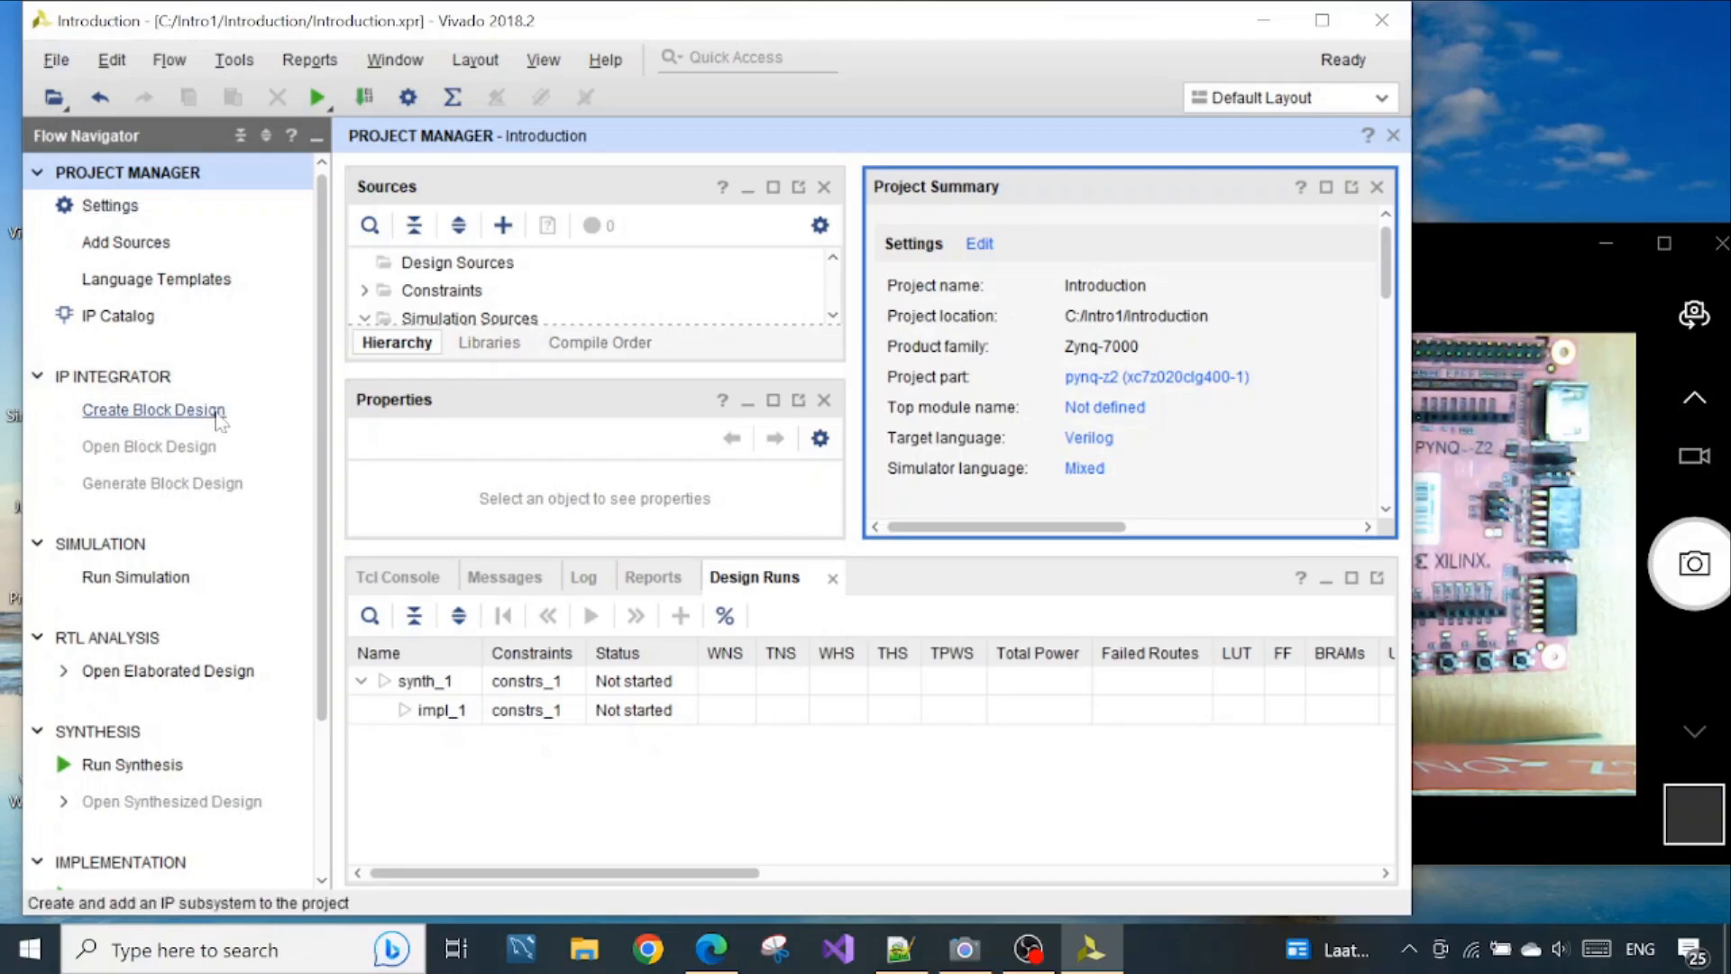
click(1462, 253)
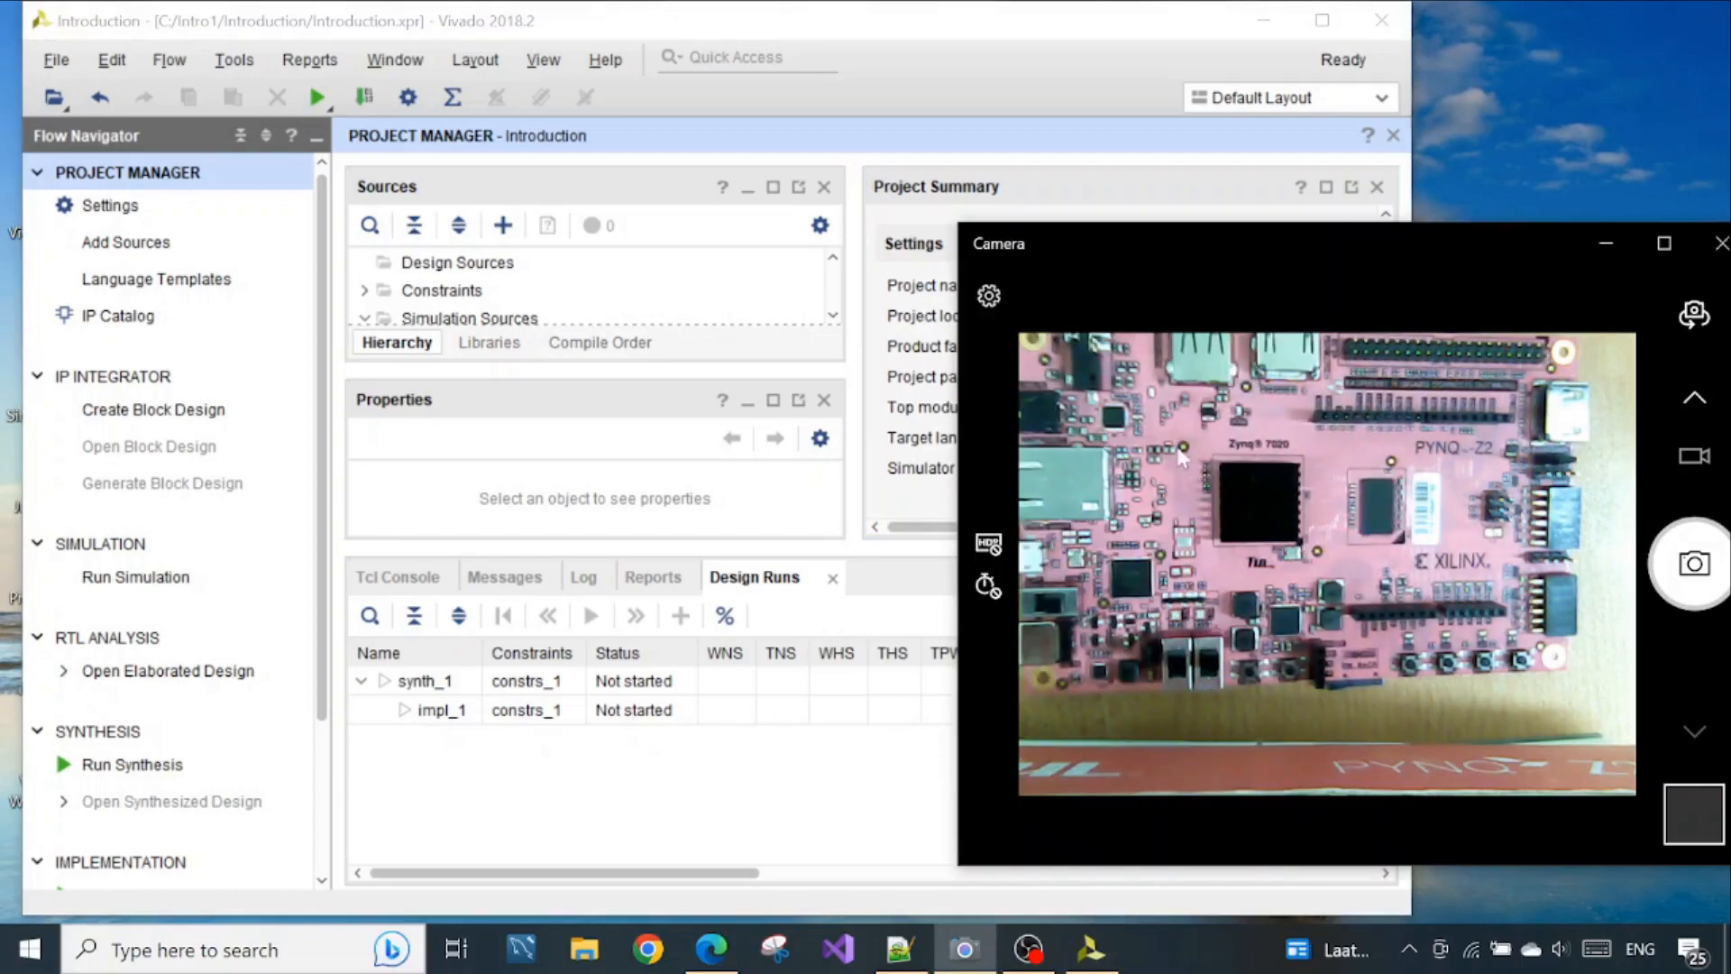
click(910, 433)
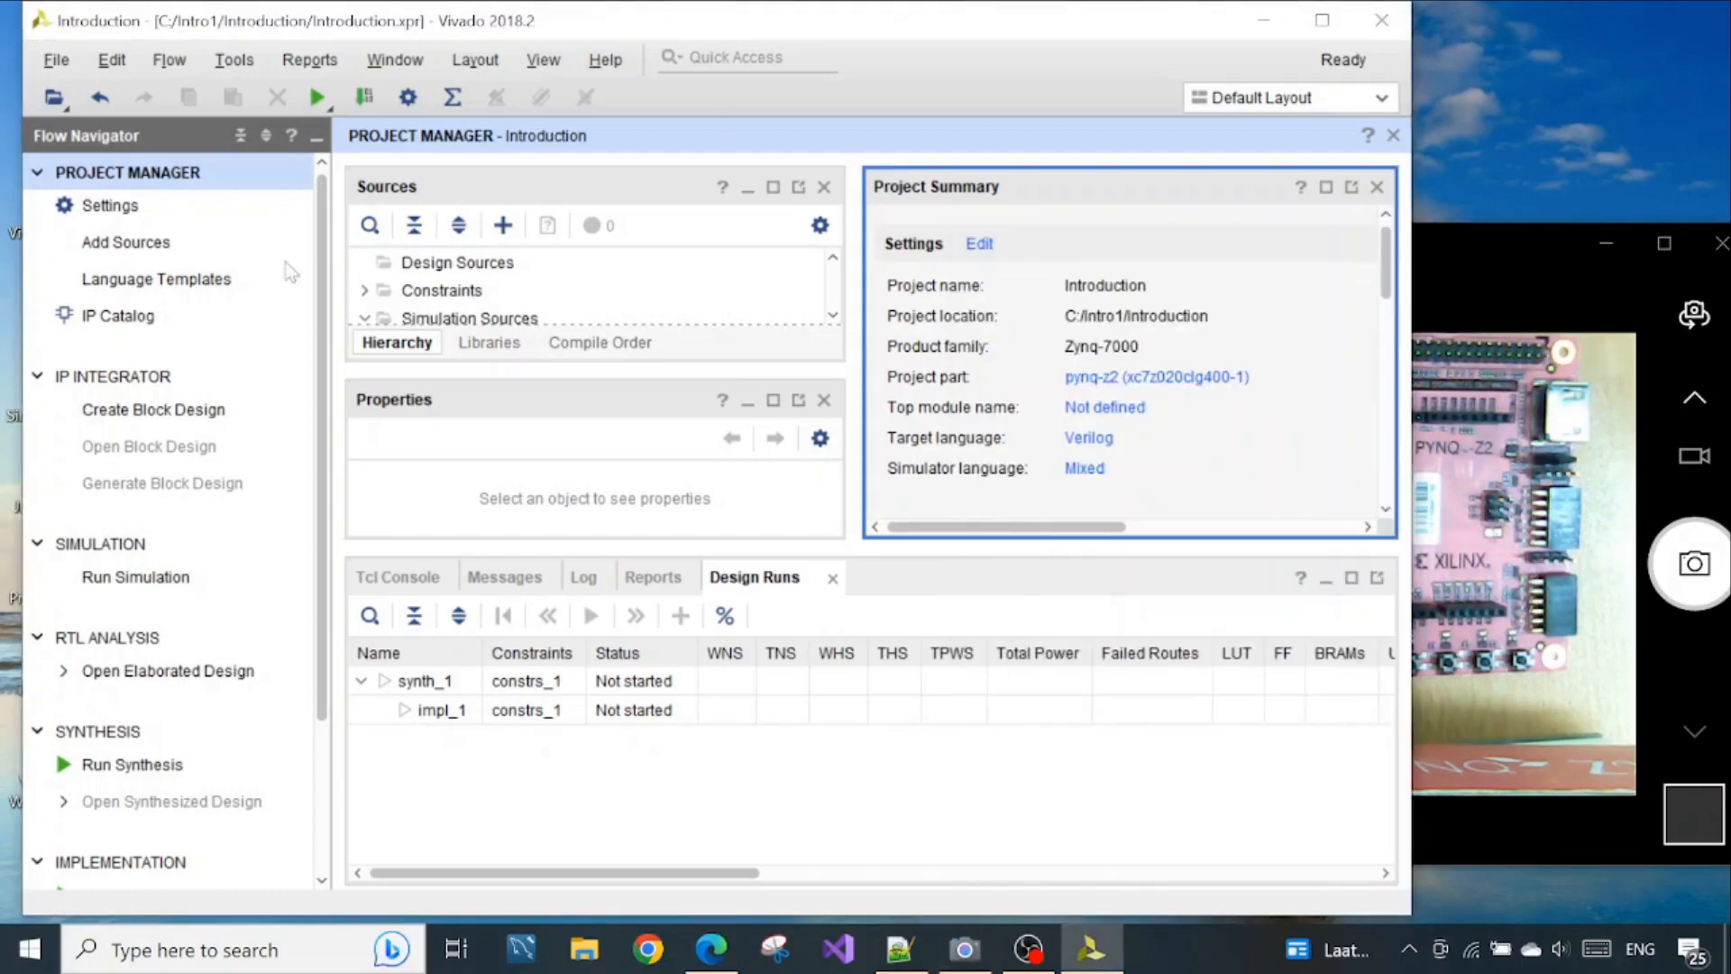
Create a block design named Introduction_hd, local to the project, and check its entry in the design sources
click(184, 414)
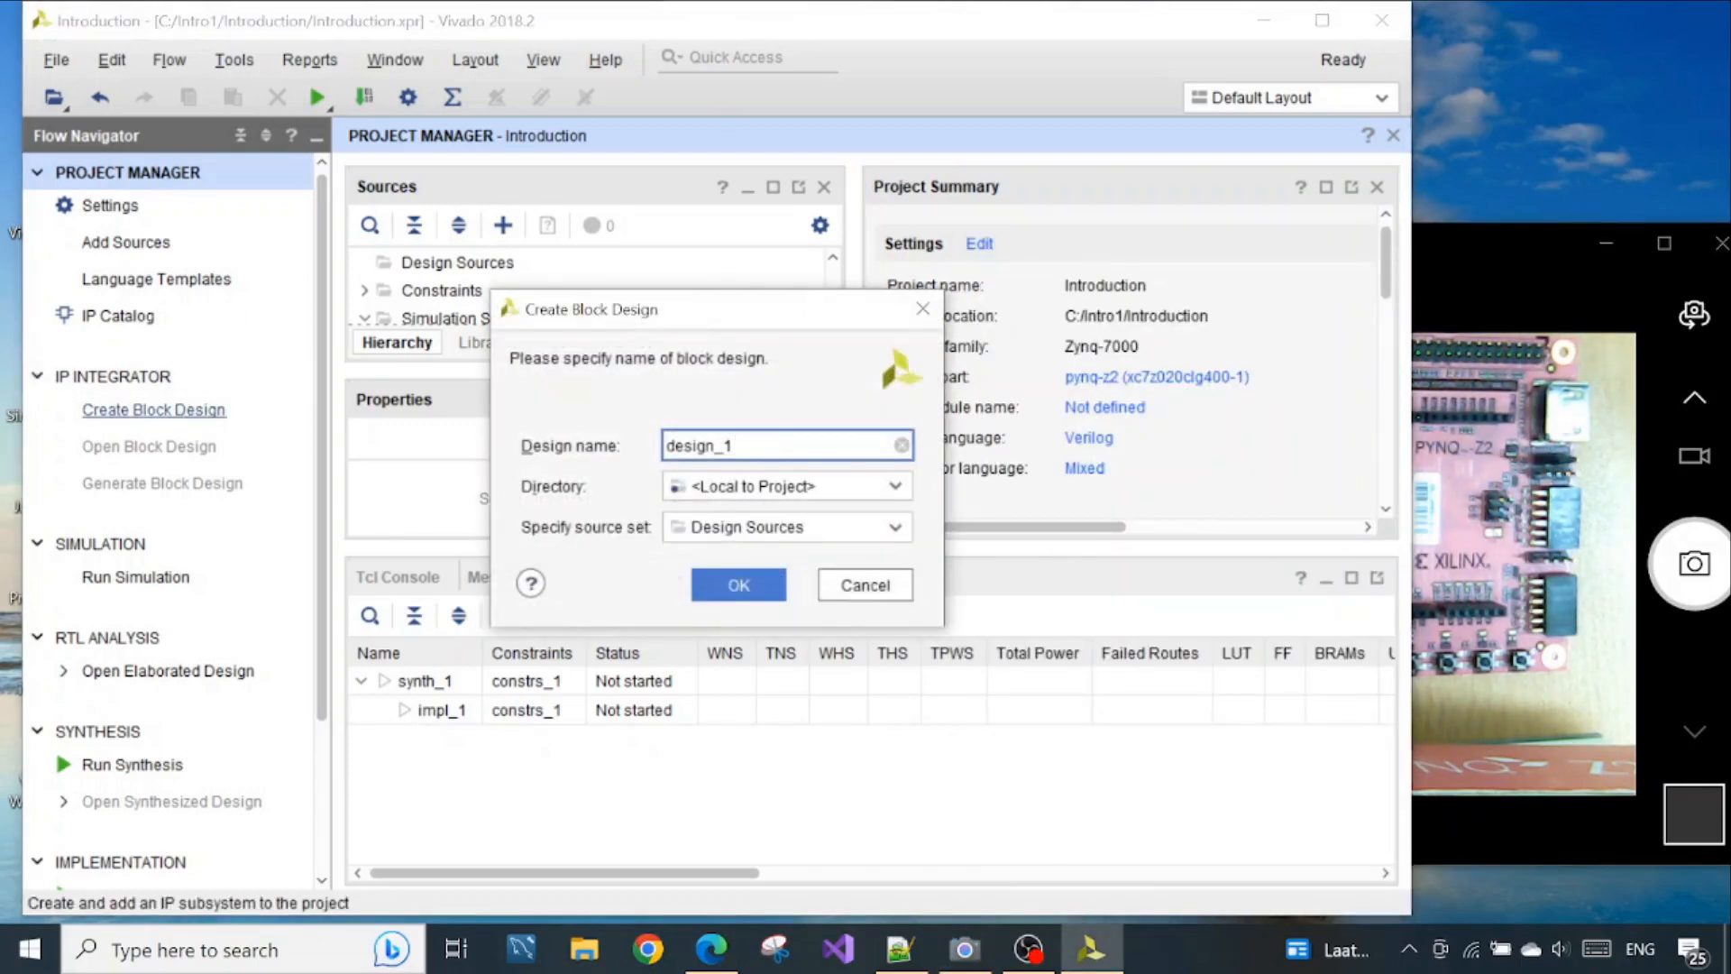
drag(735, 445, 665, 445)
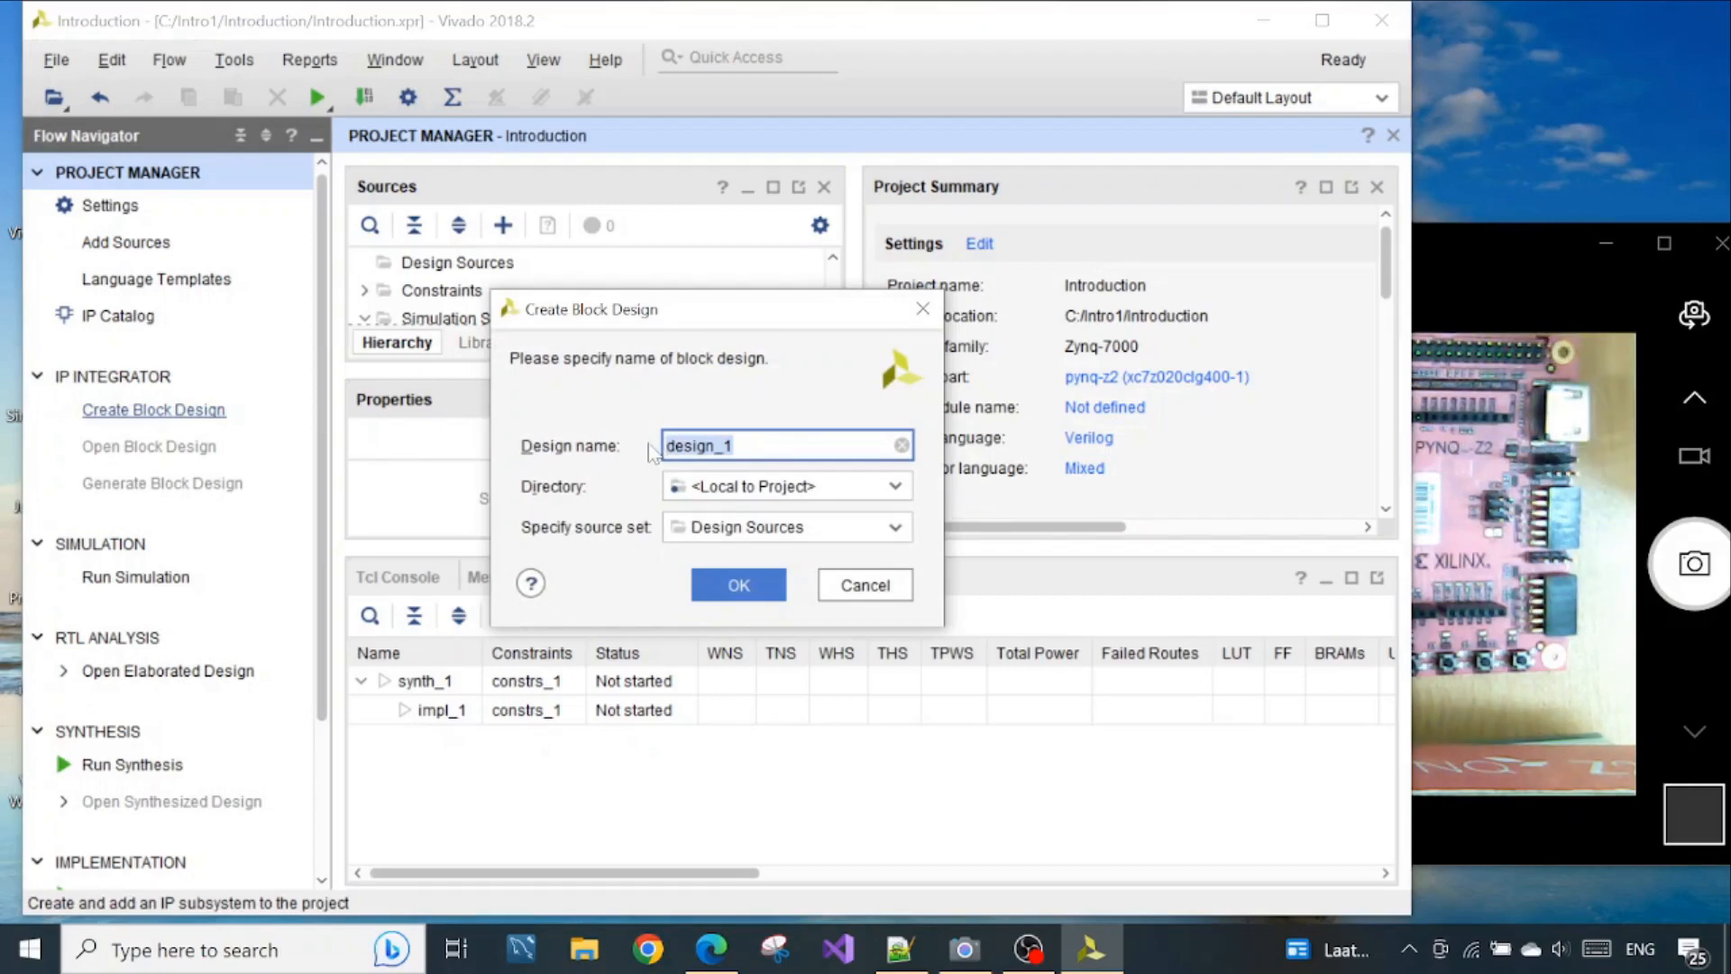
text(Introduction)
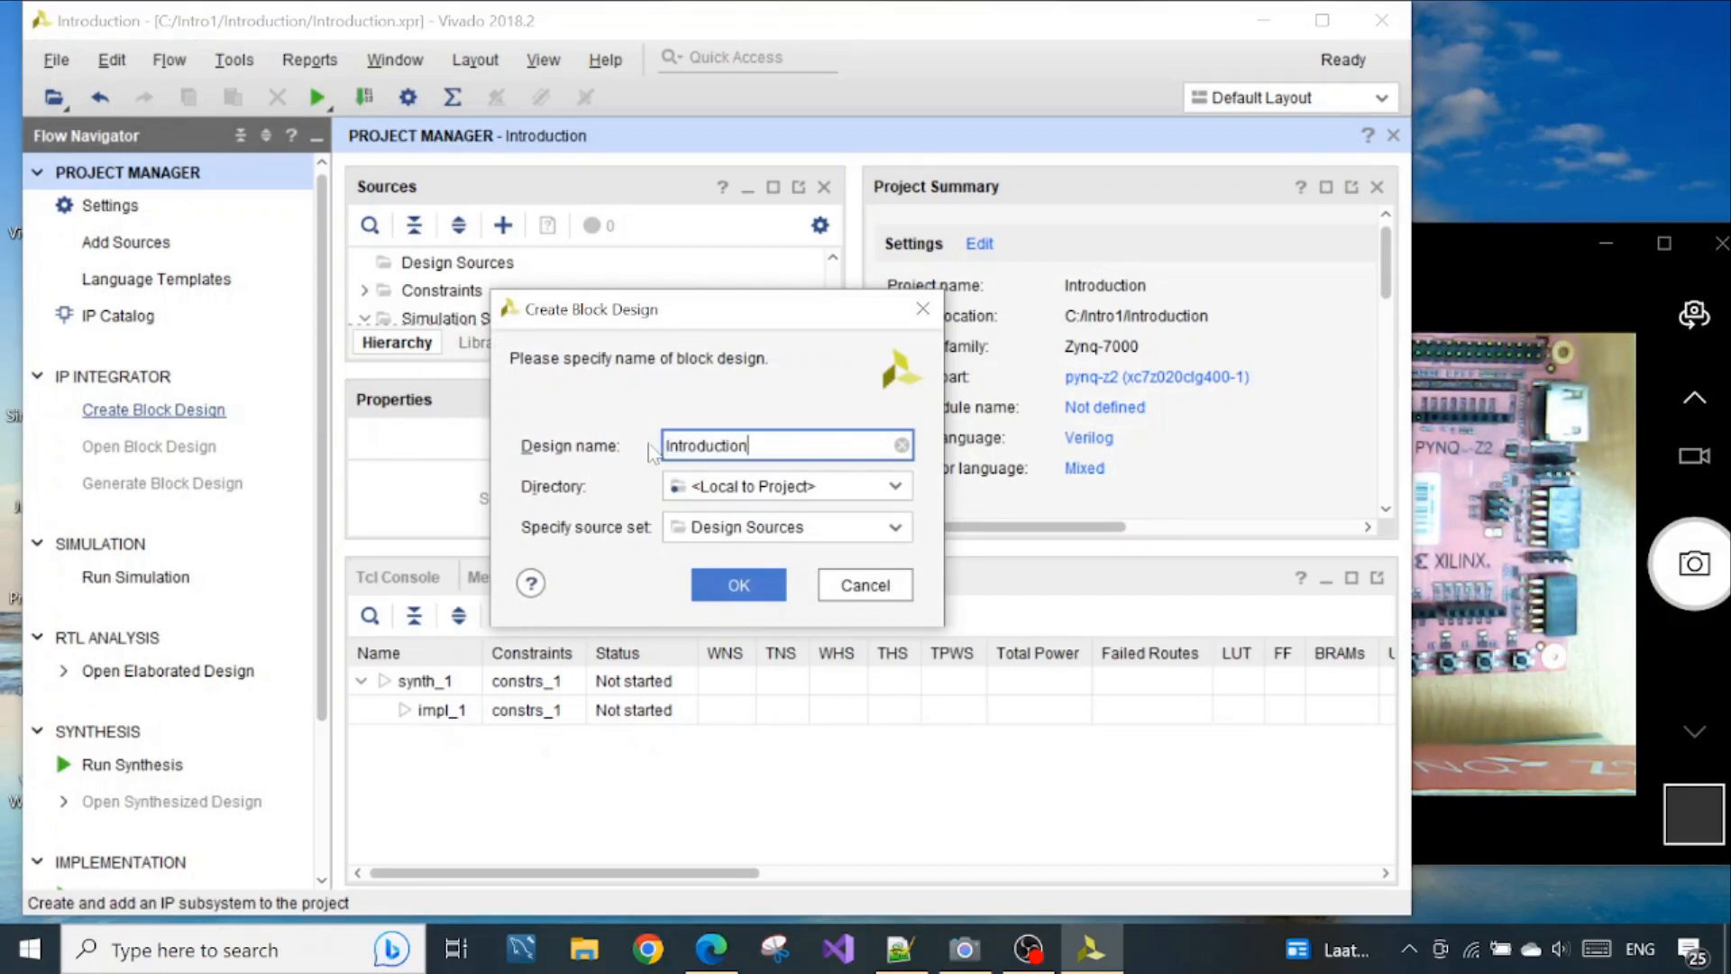
text(_)
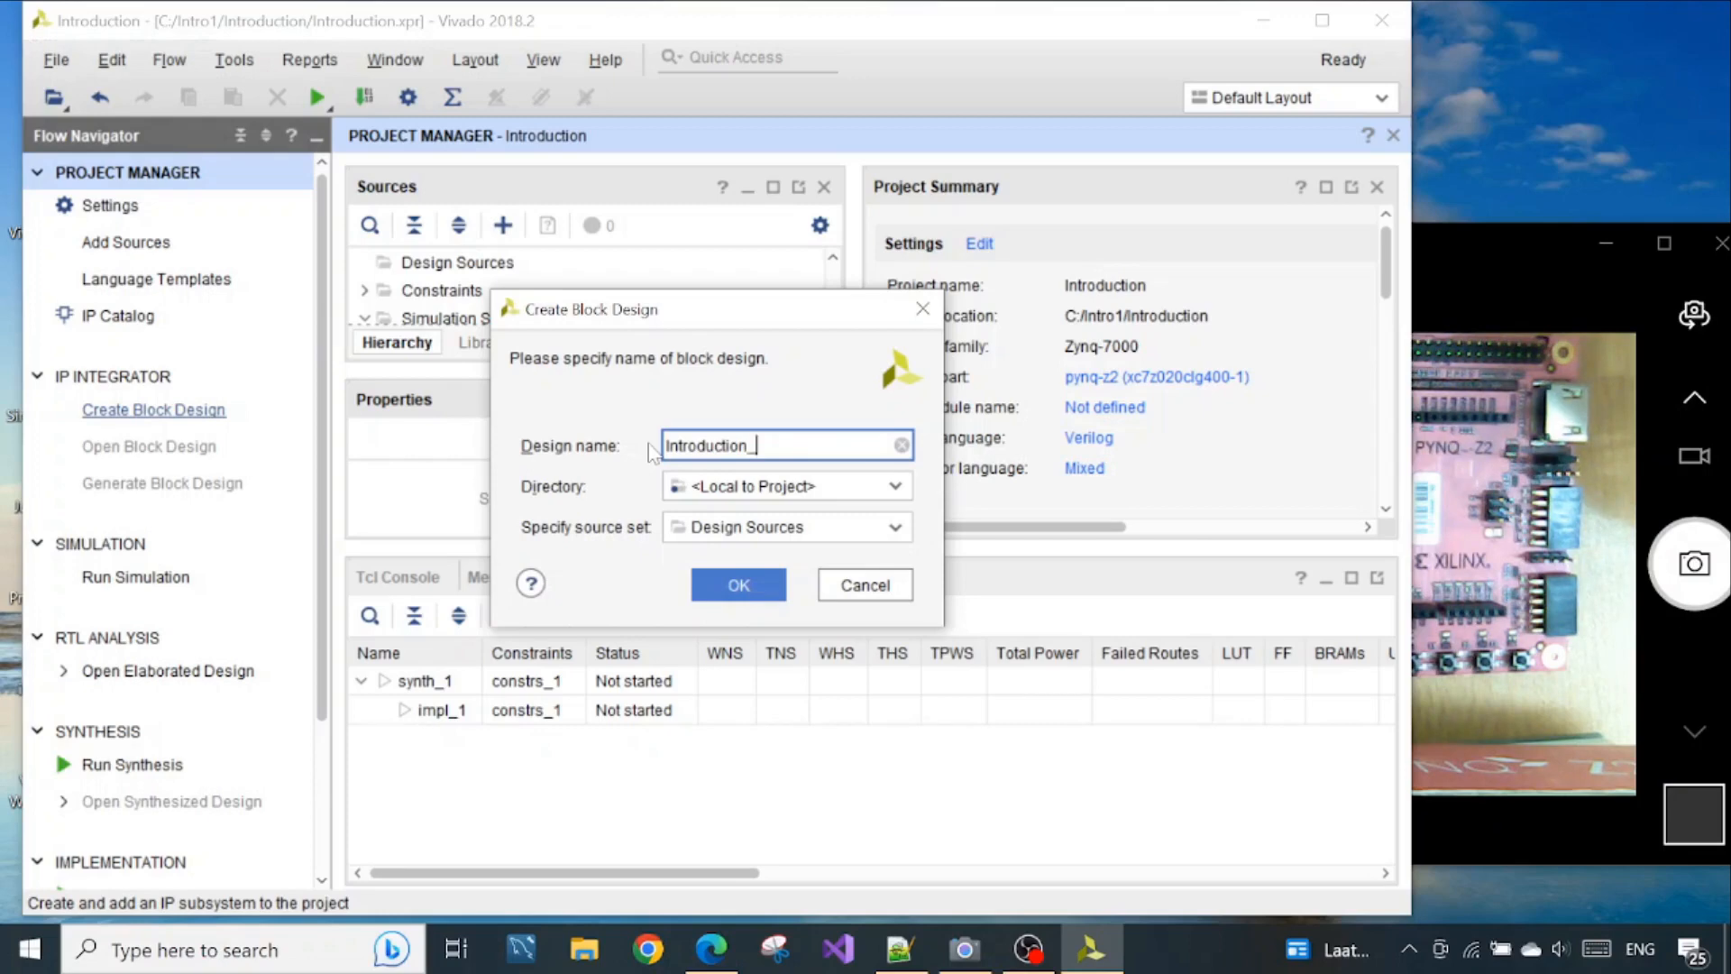
text(hd)
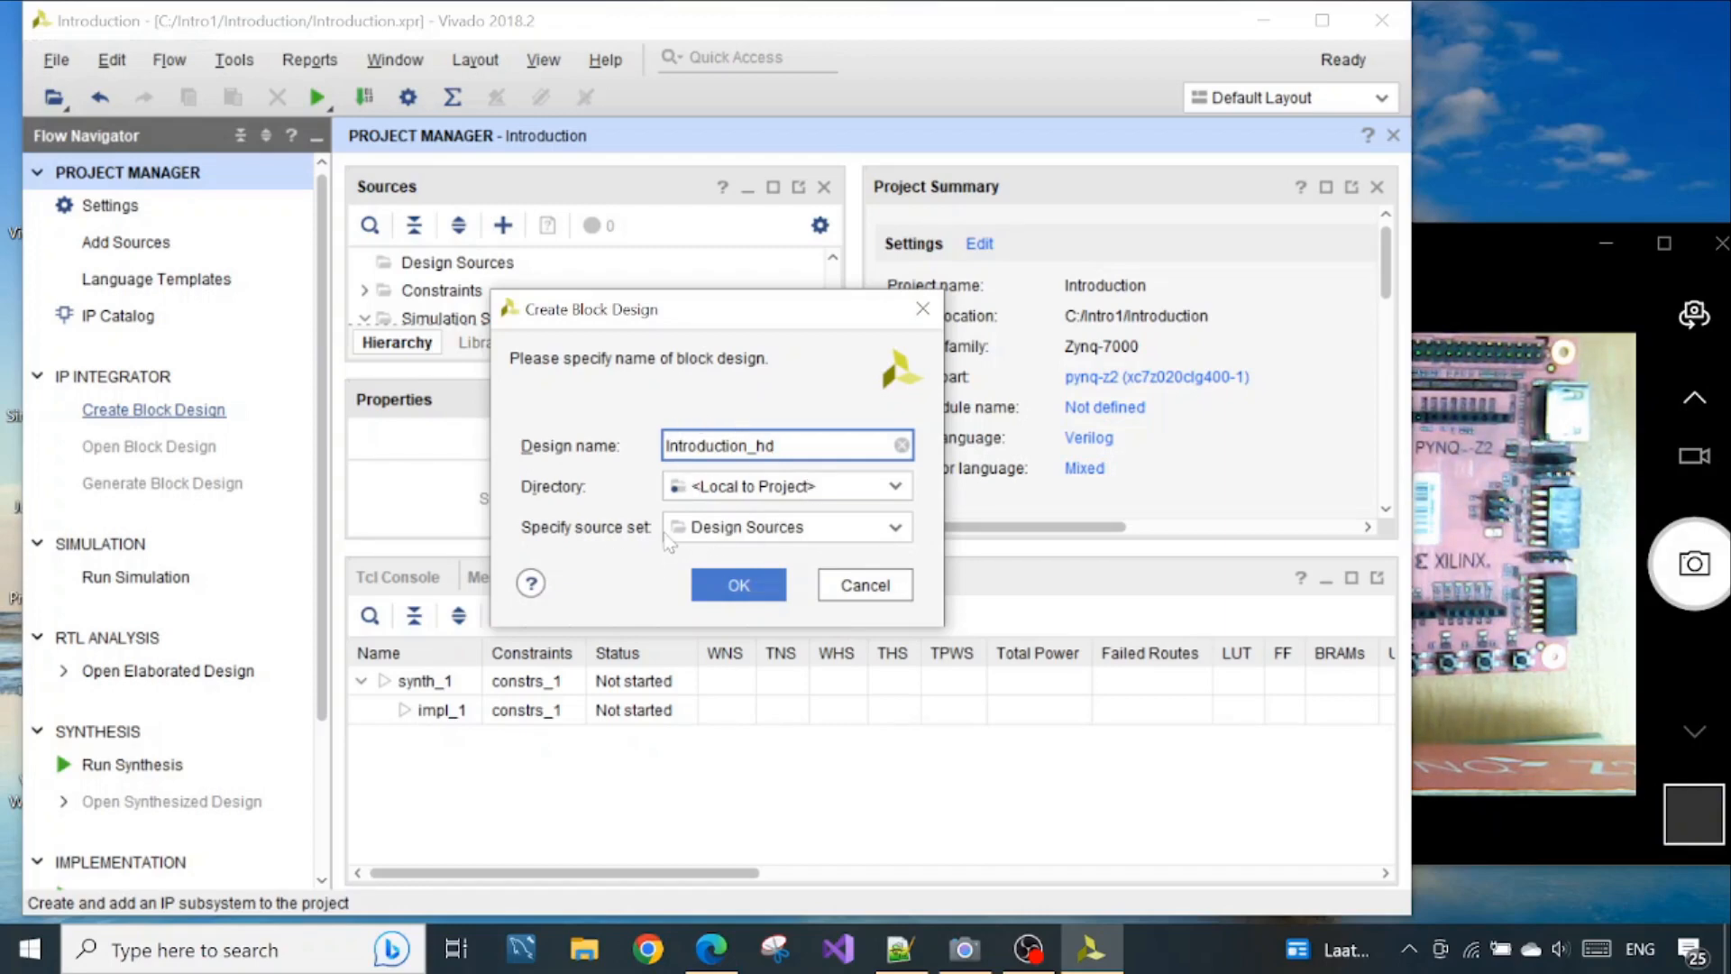
click(758, 579)
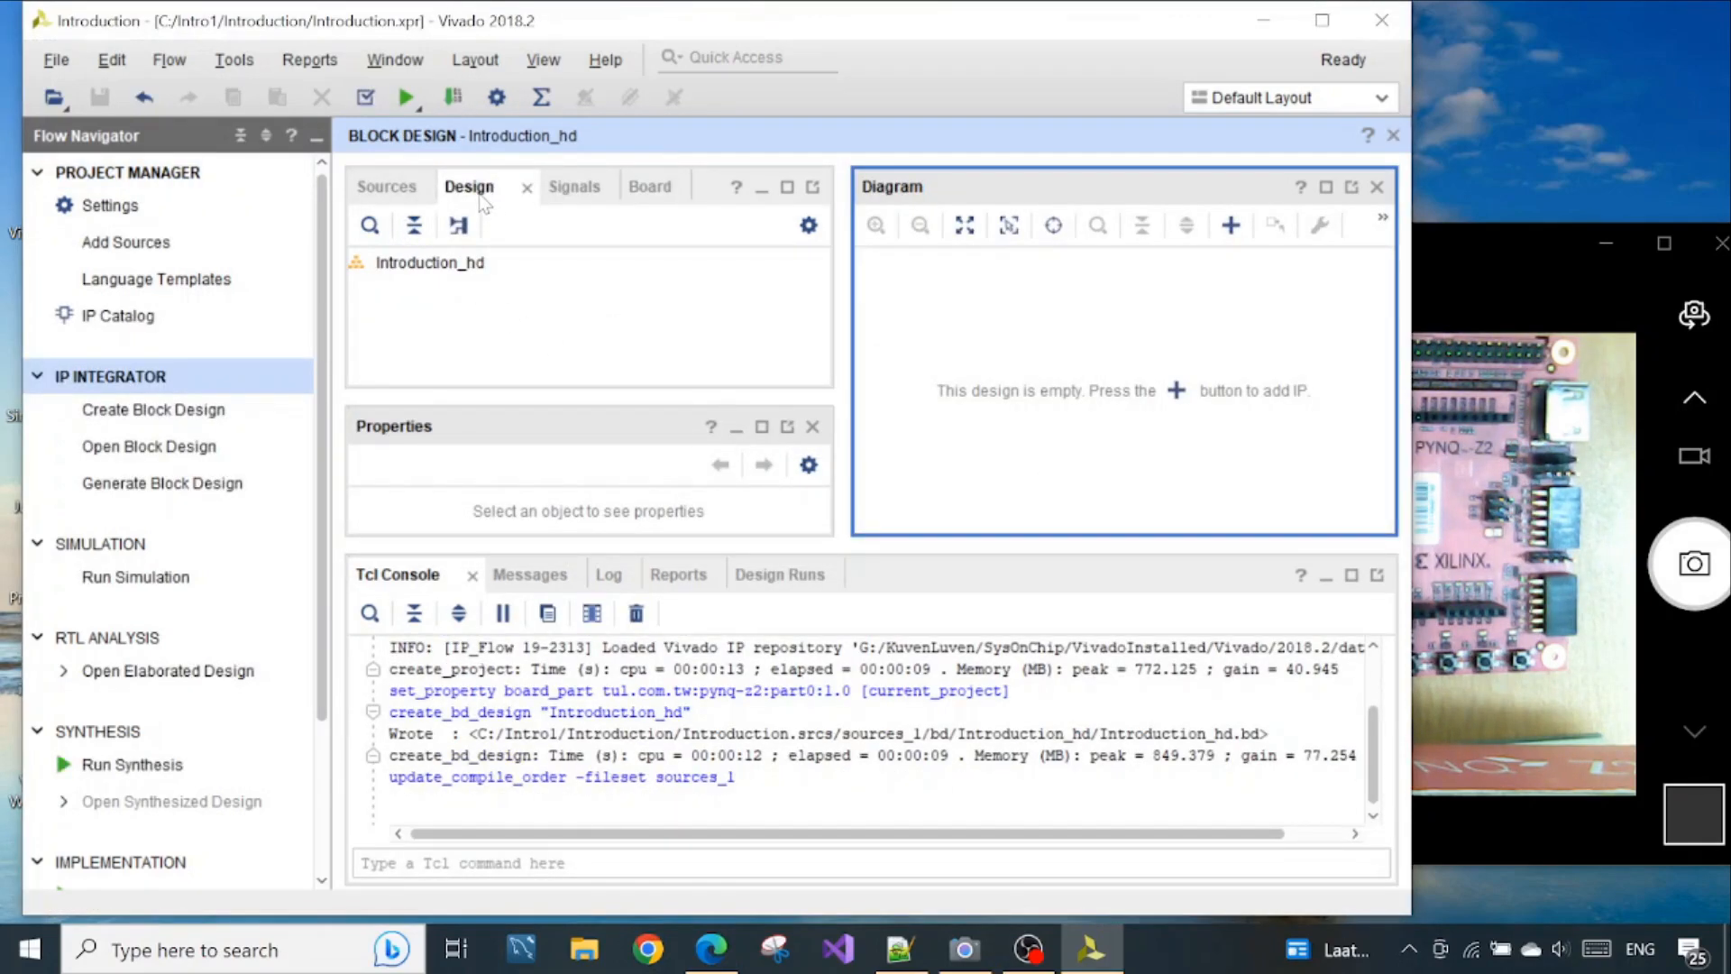
click(388, 188)
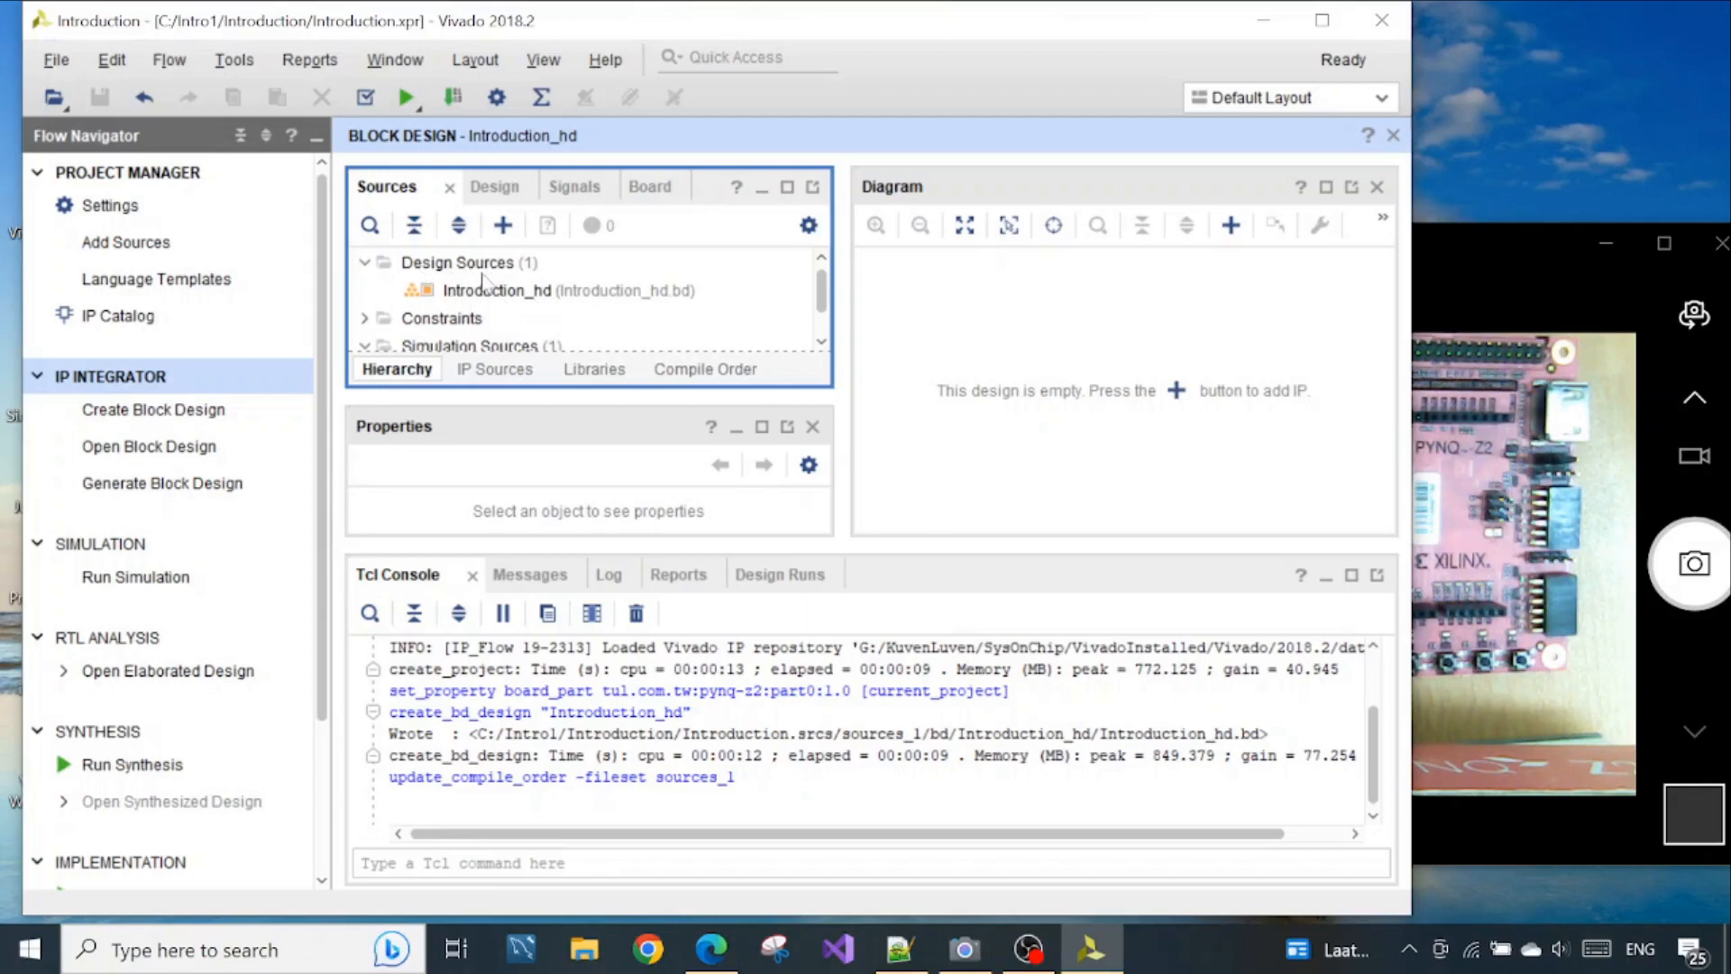
click(488, 188)
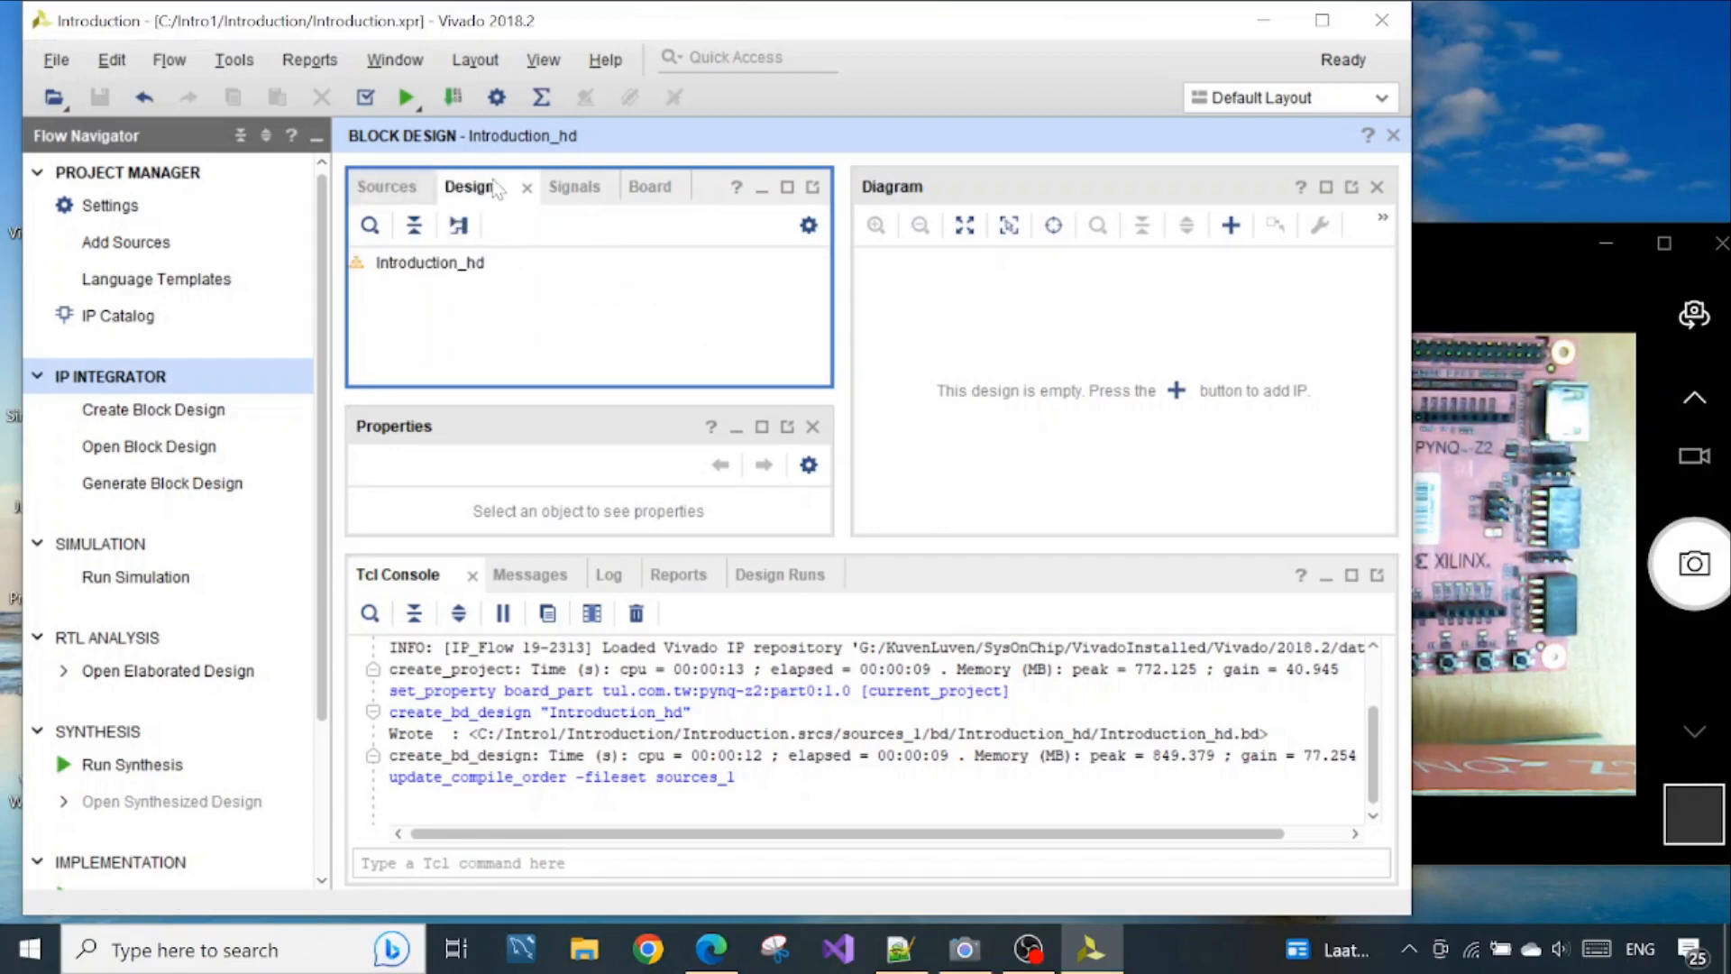
Compare the board in the Camera app with Figure 8.1 in the Zynq book PDF in Edge, and return to Vivado
click(1483, 275)
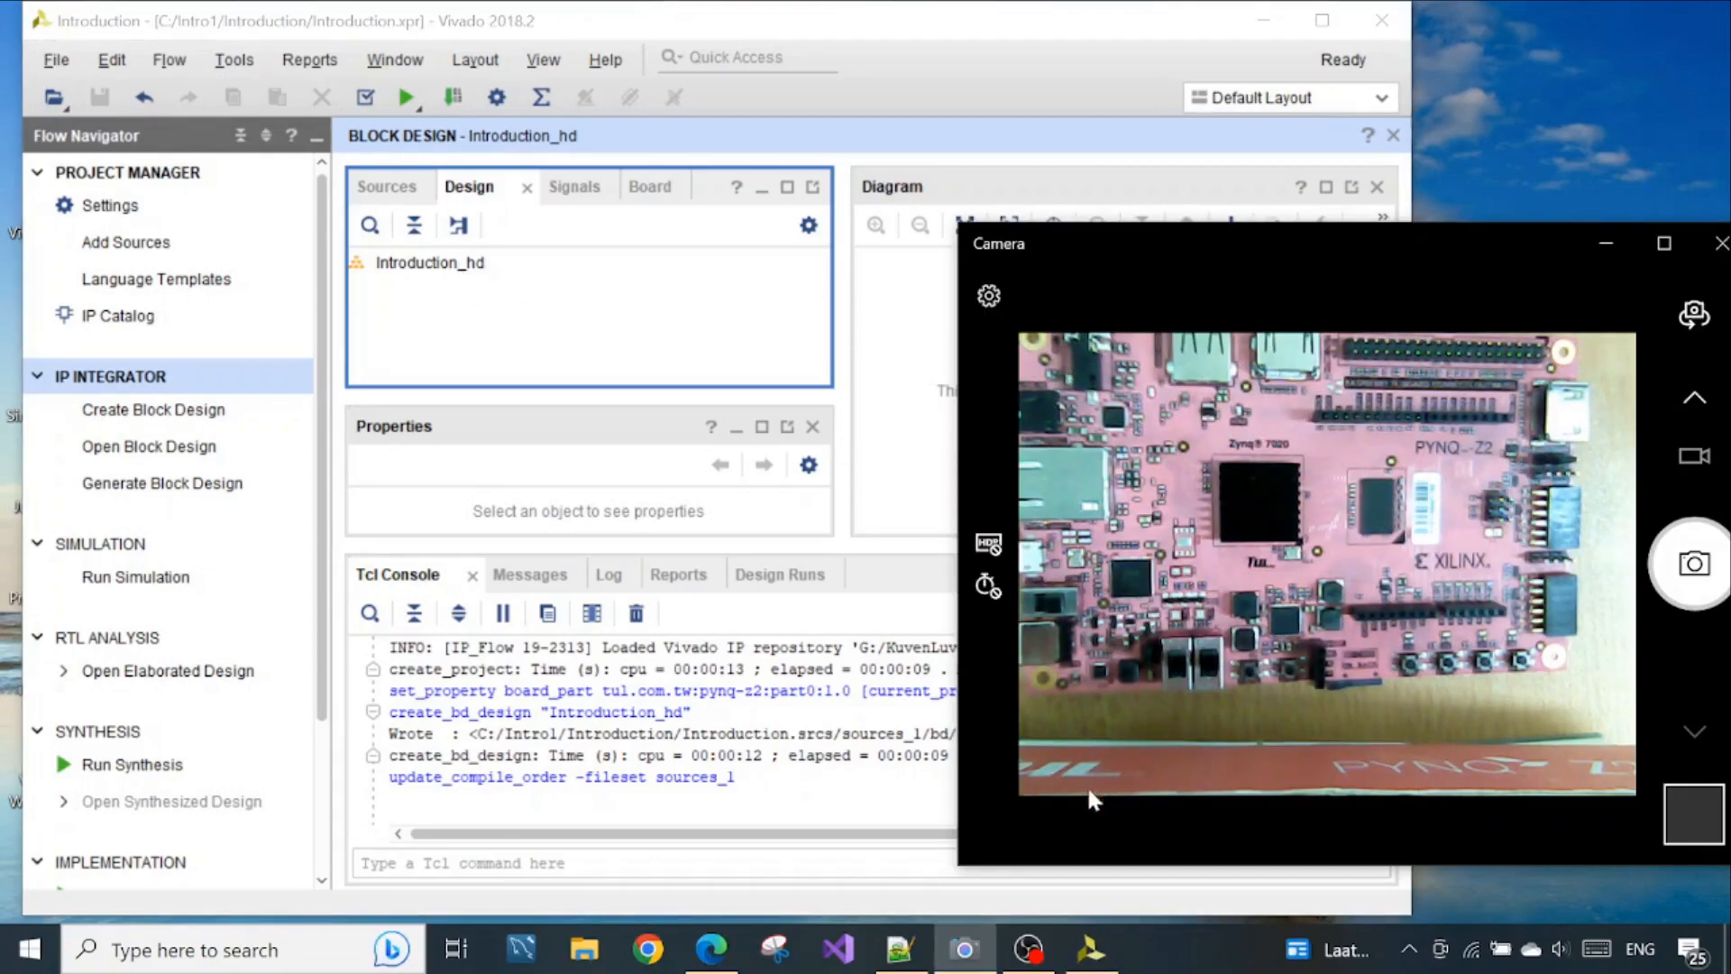
click(711, 949)
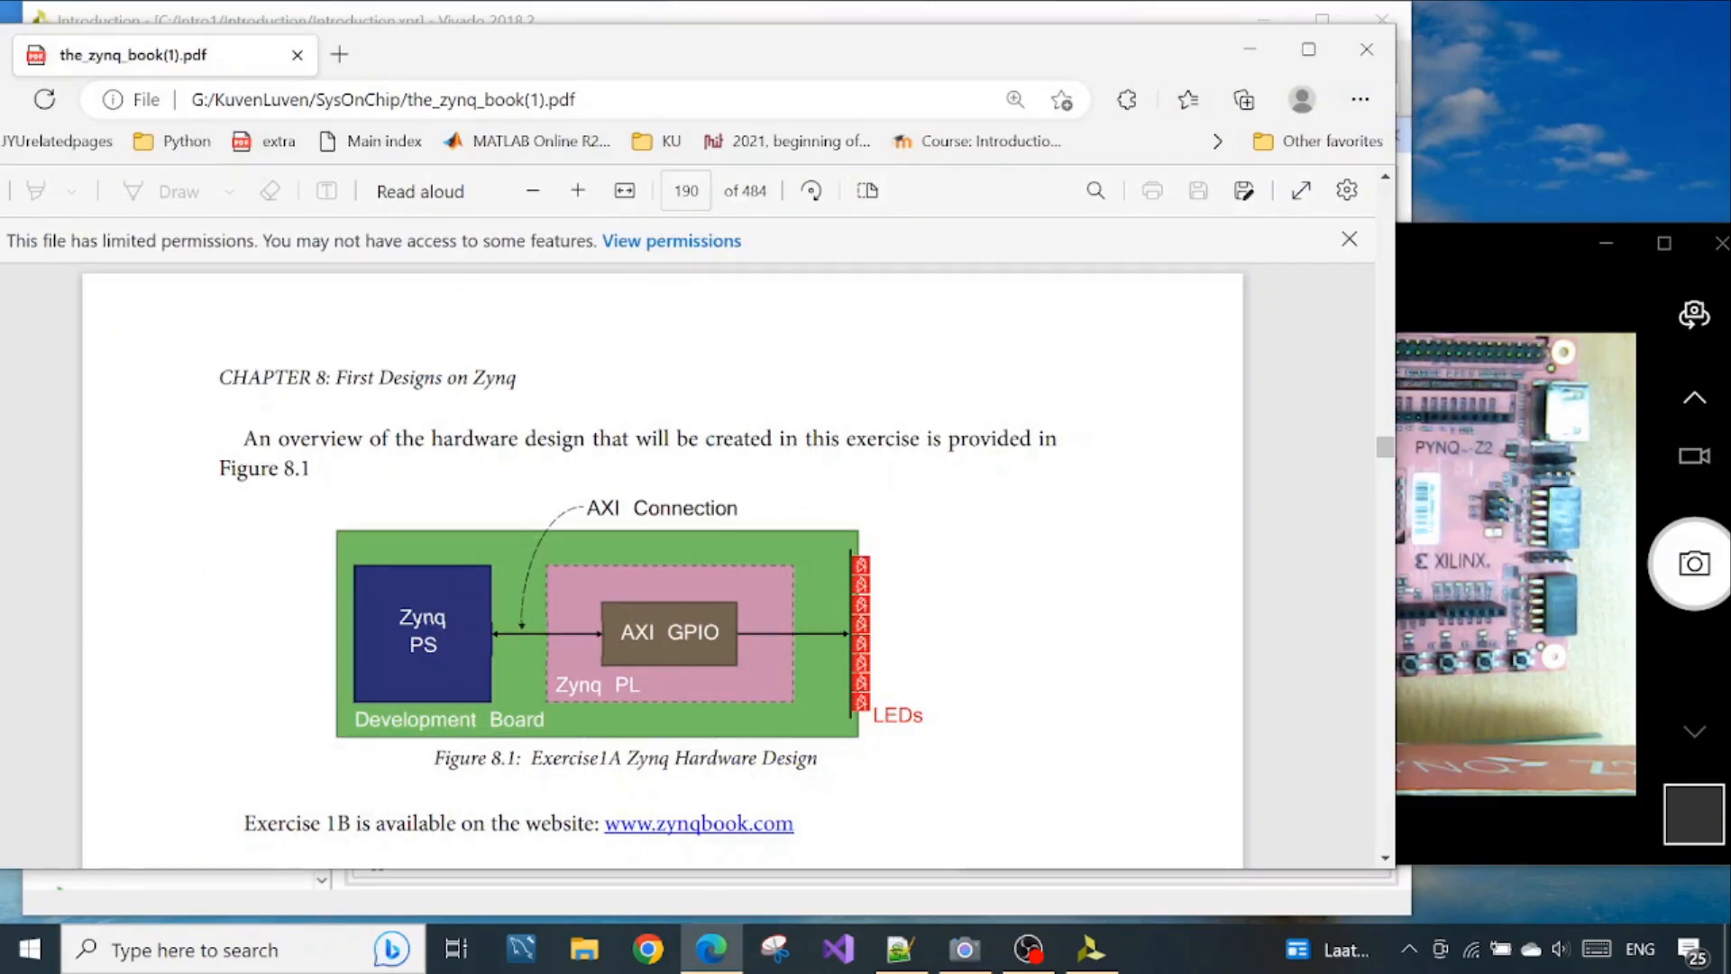
drag(722, 631, 635, 631)
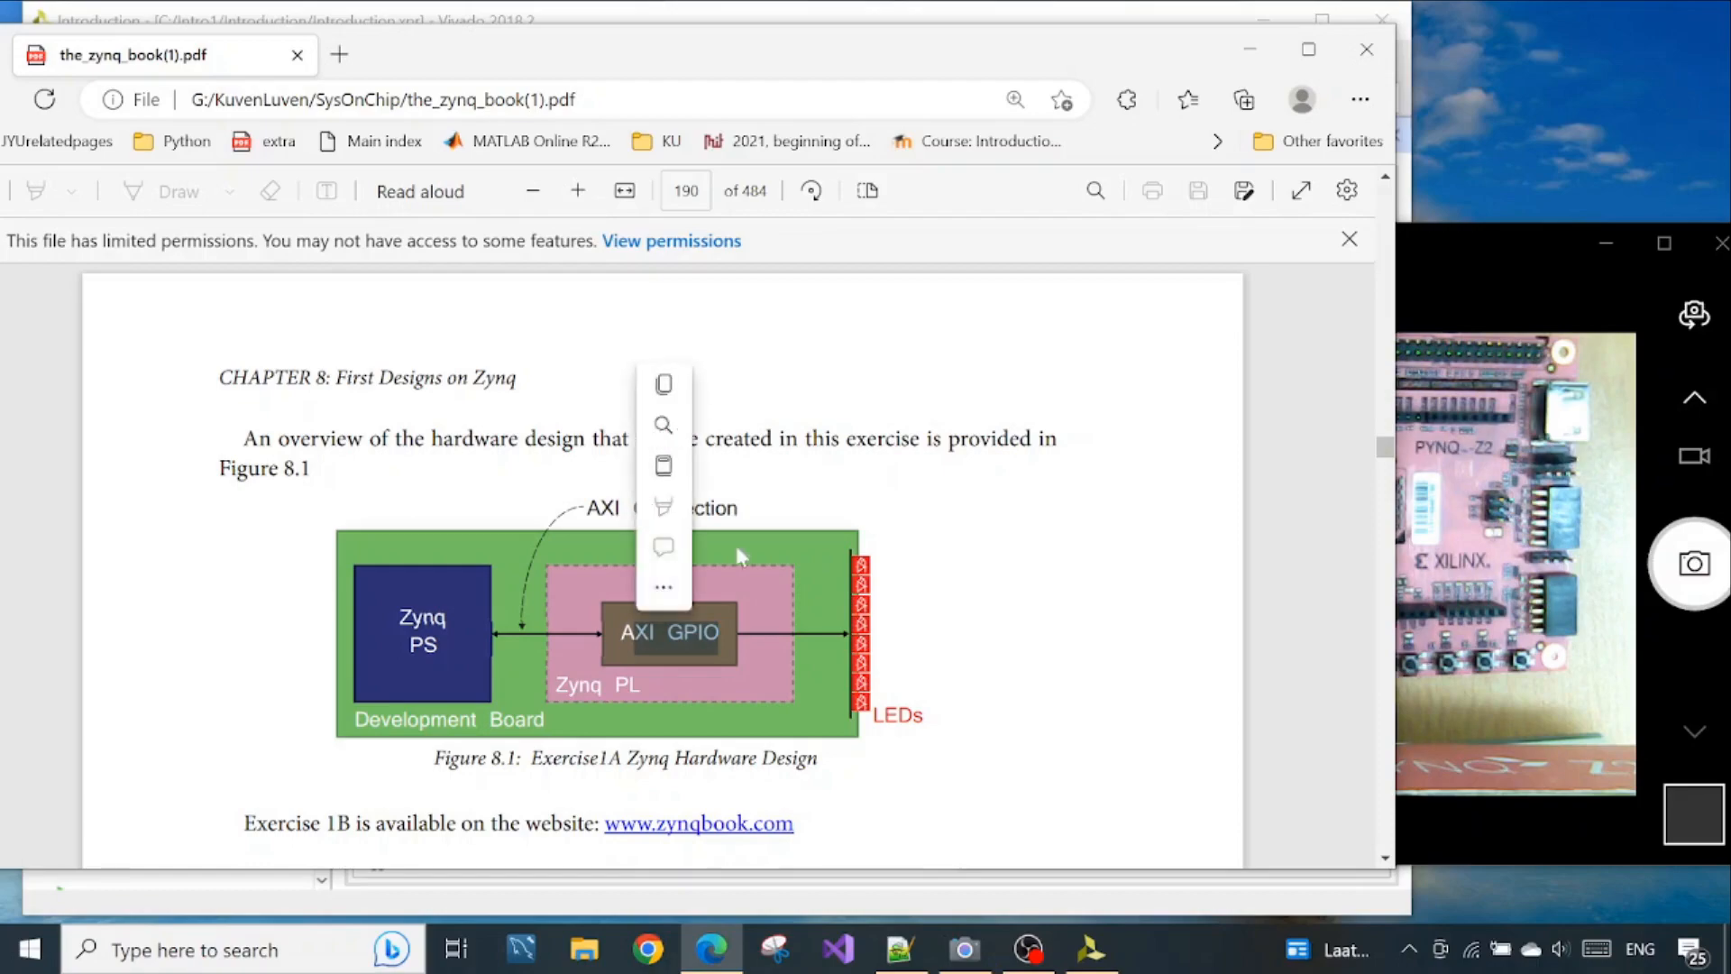
click(1248, 49)
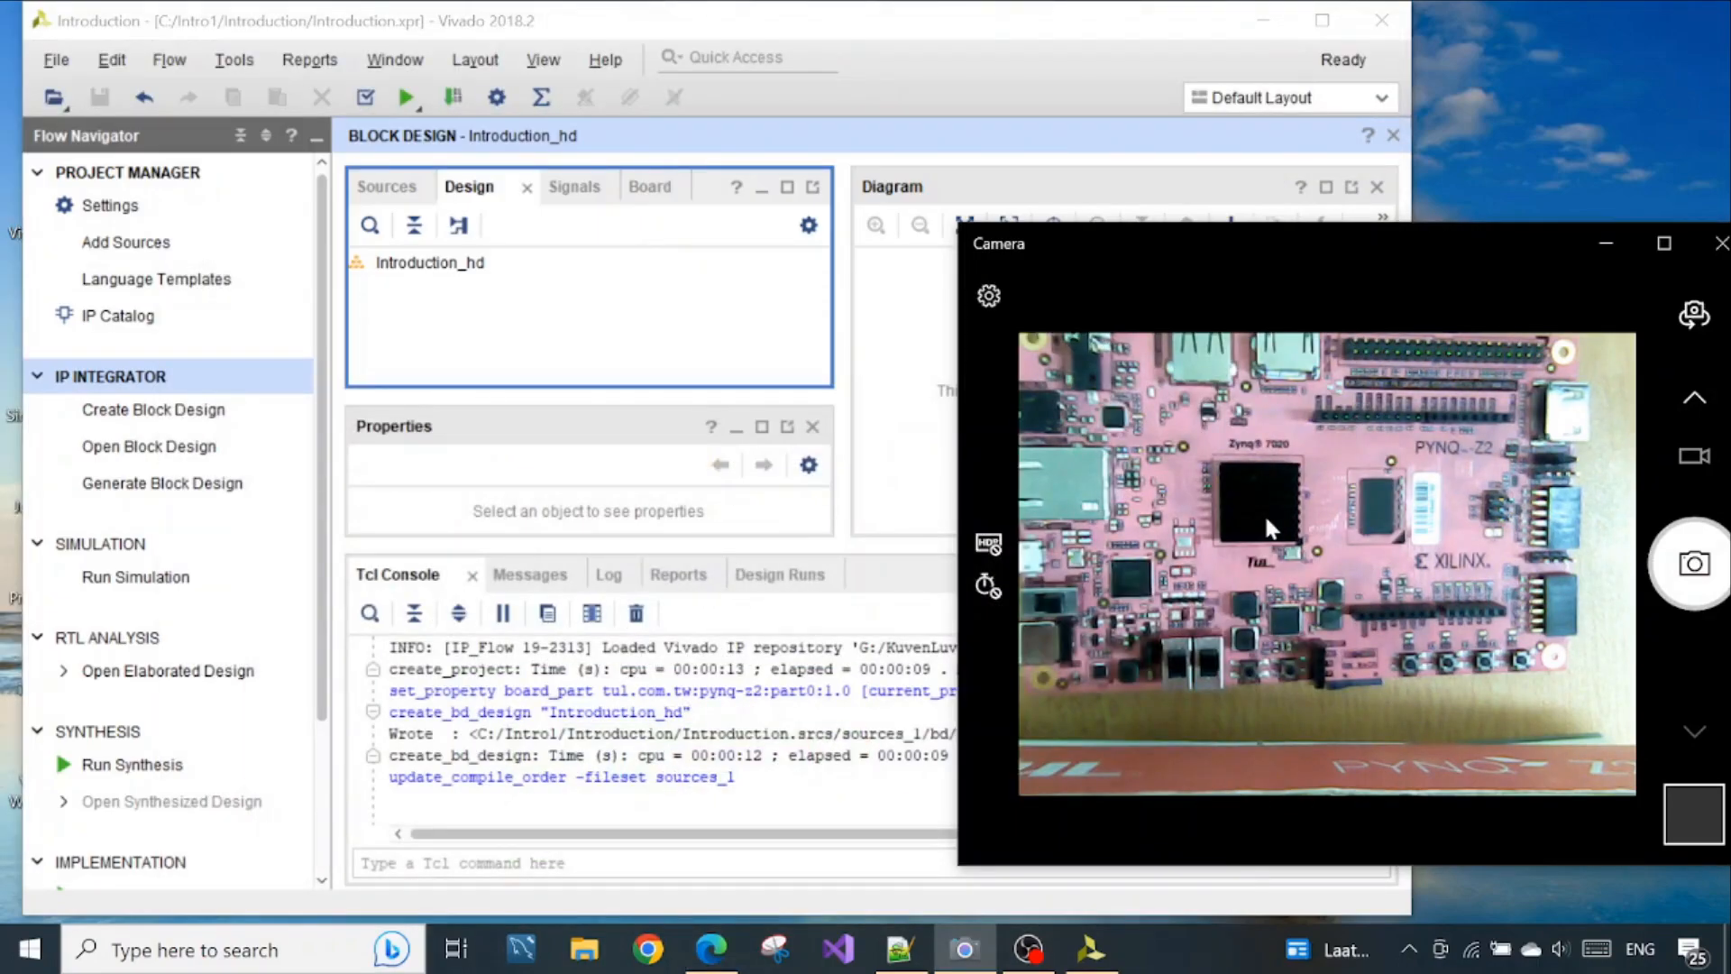
click(838, 38)
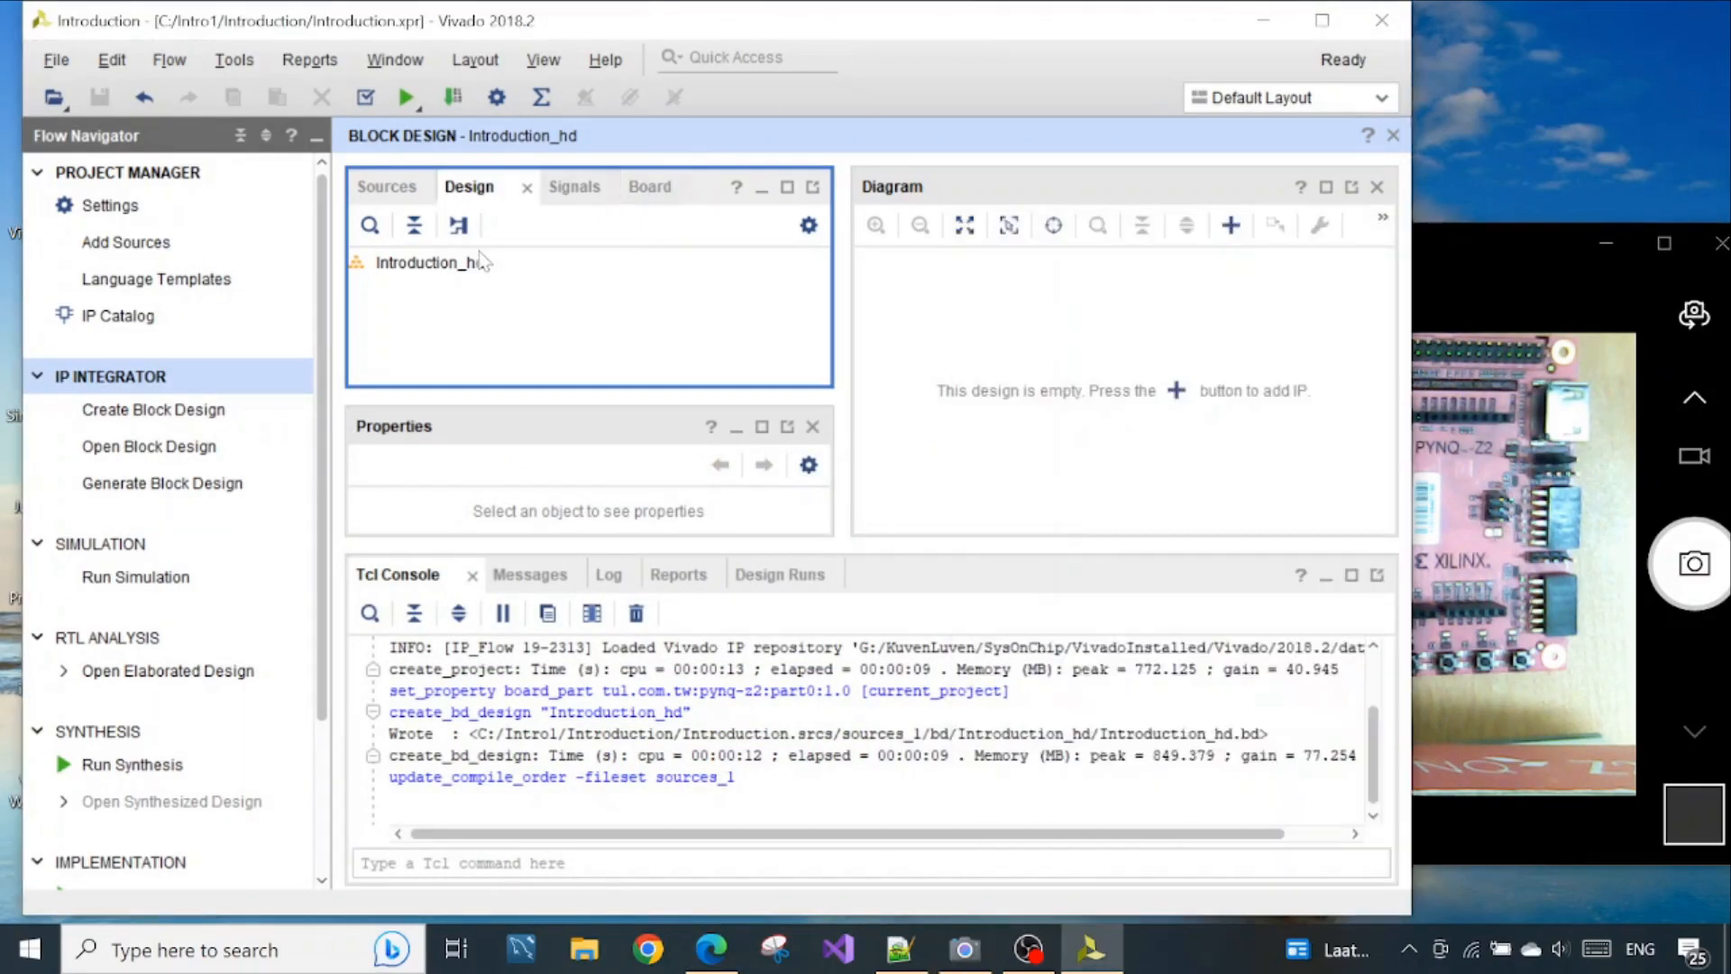
click(455, 261)
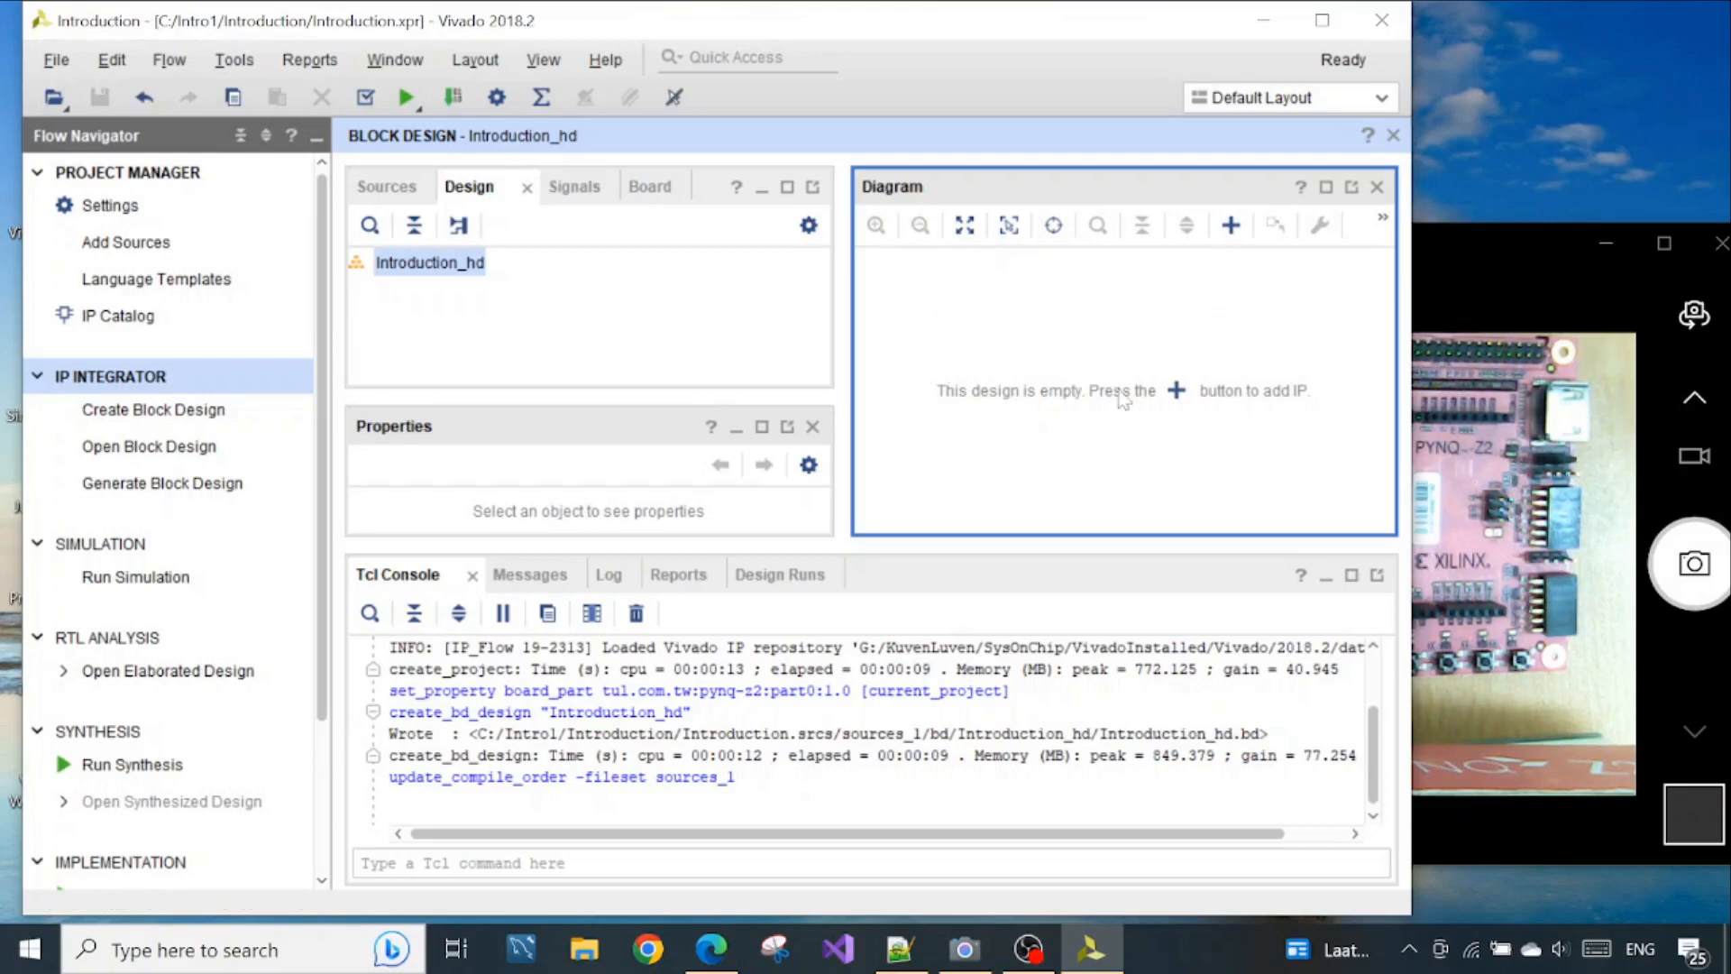
click(1177, 391)
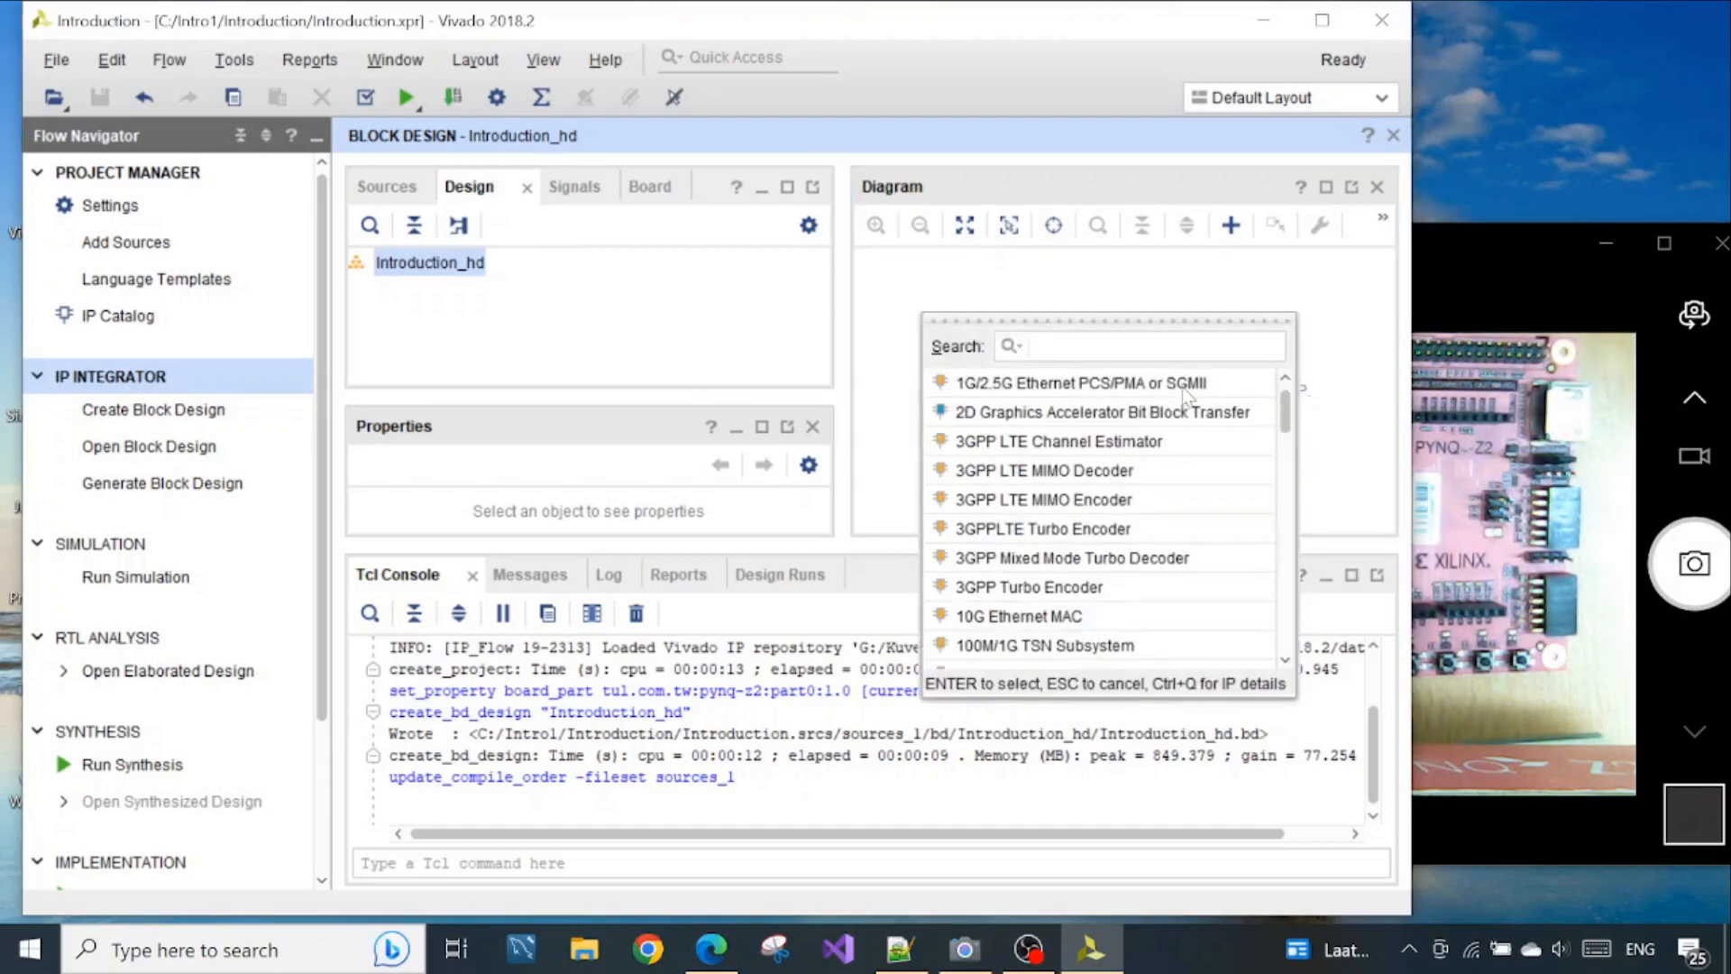
click(1322, 353)
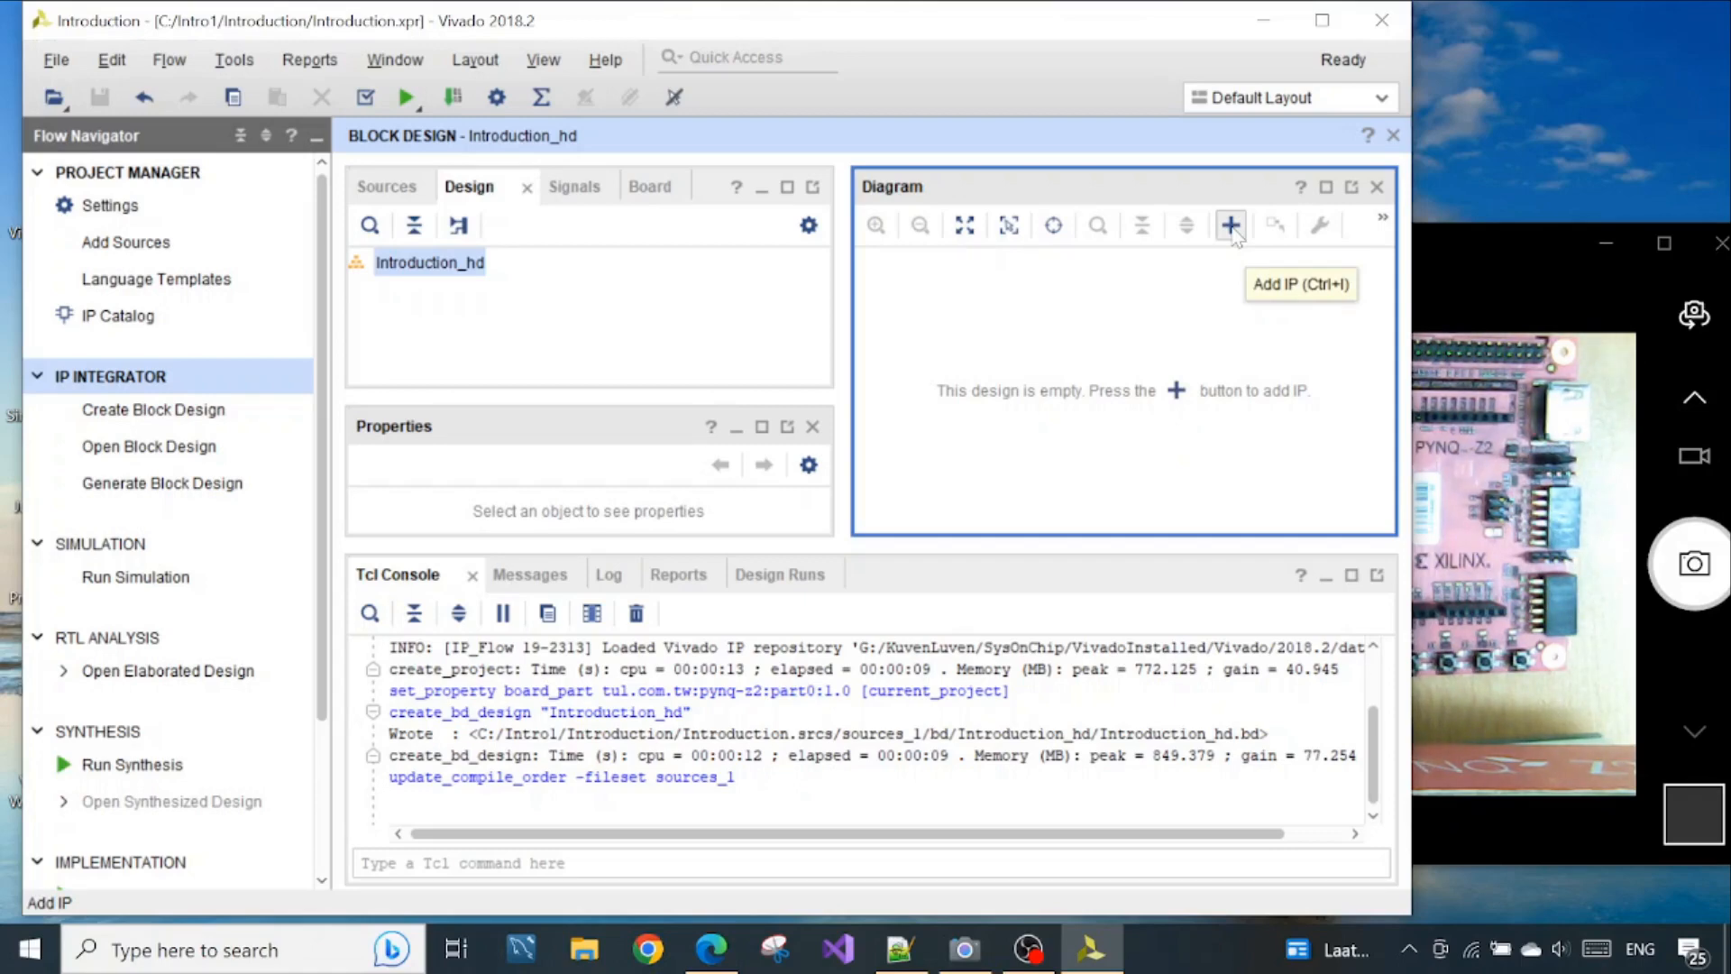
Search the IP list for Zynq pro and add the ZYNQ7 Processing System to the block diagram, consulting the Zynq book's hardware figure
click(1176, 391)
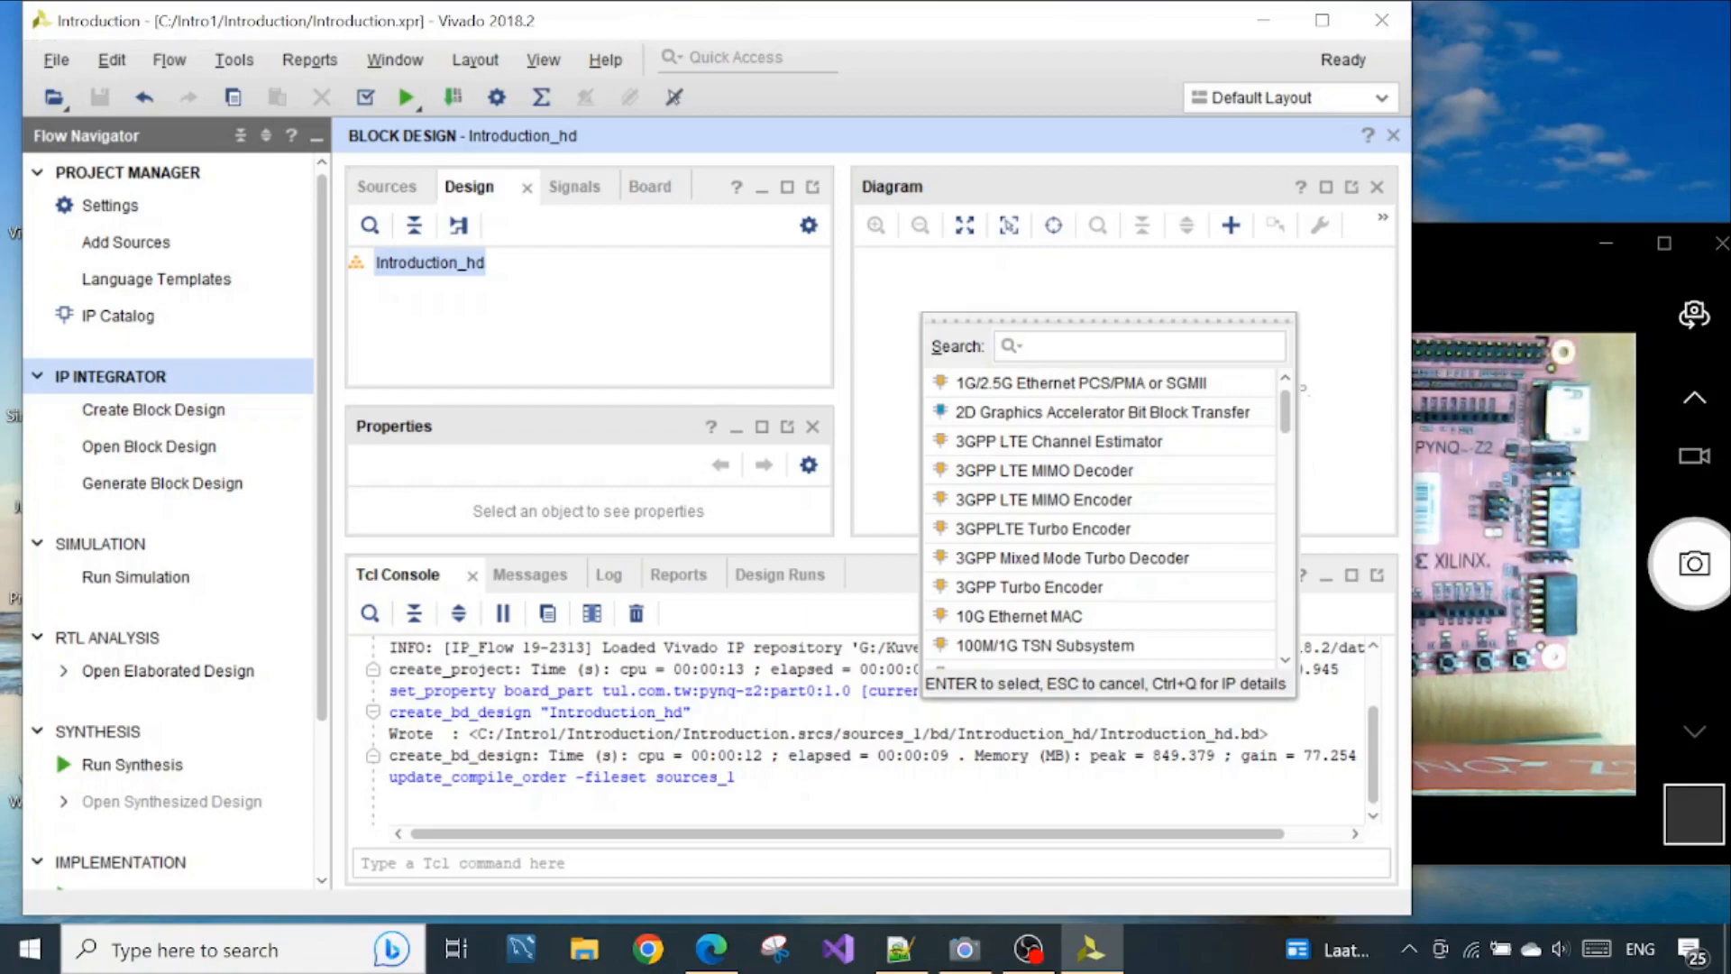
click(711, 948)
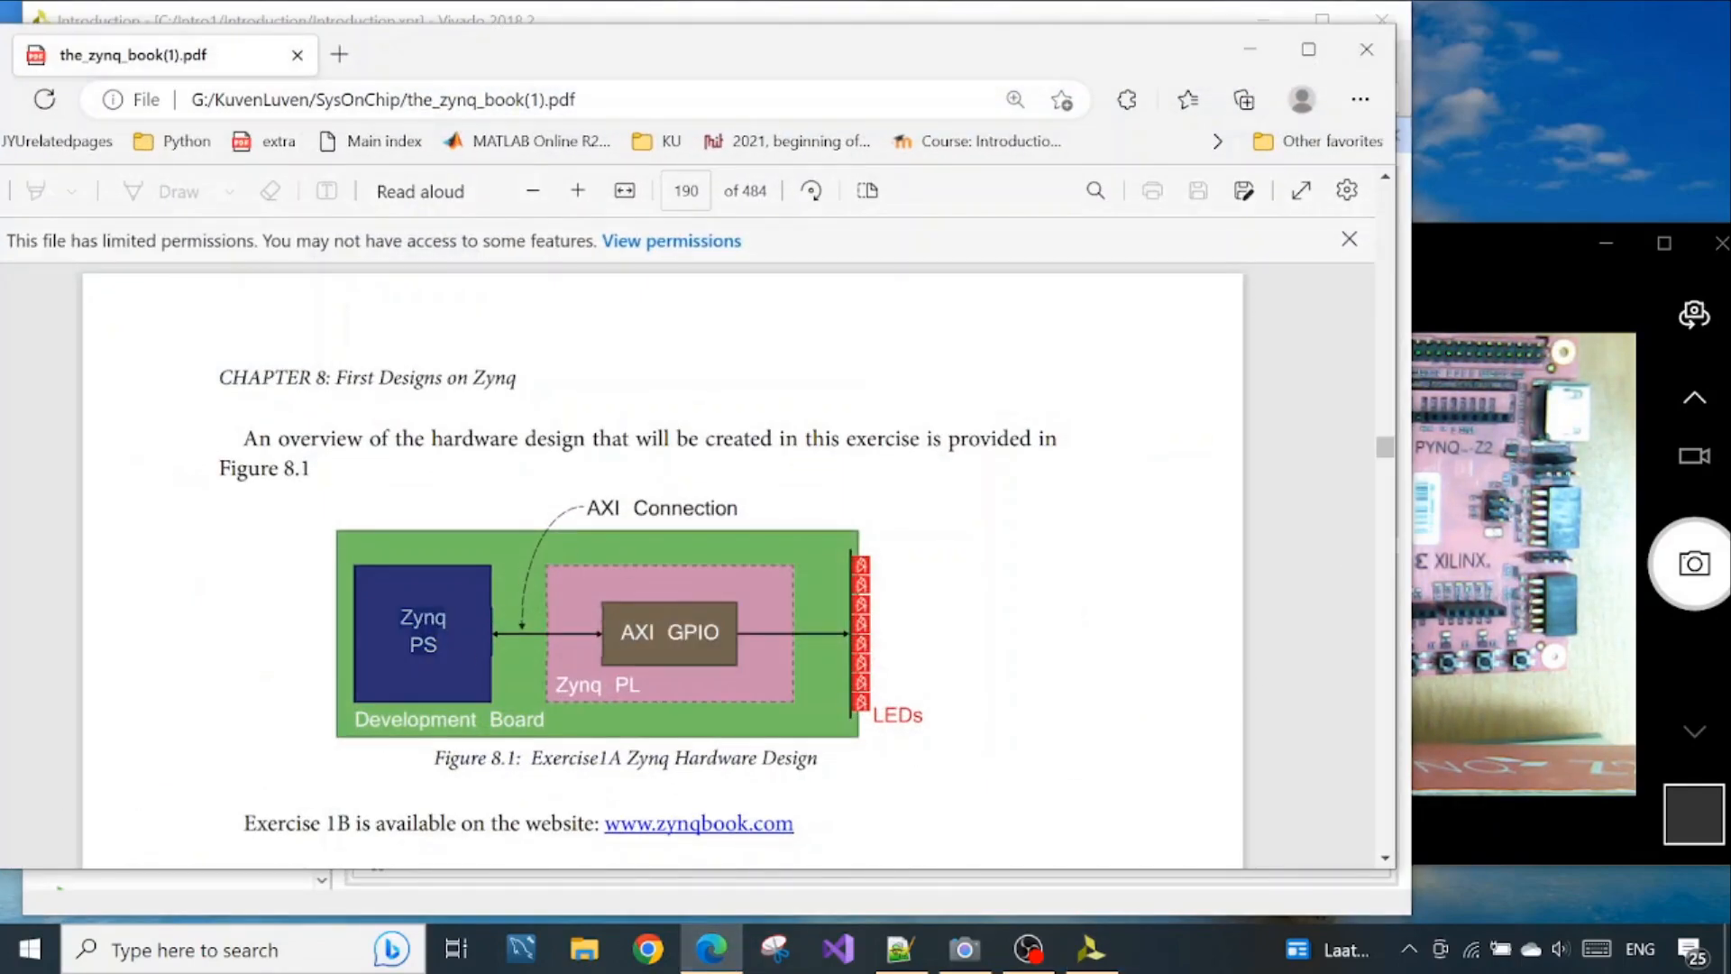
click(1238, 50)
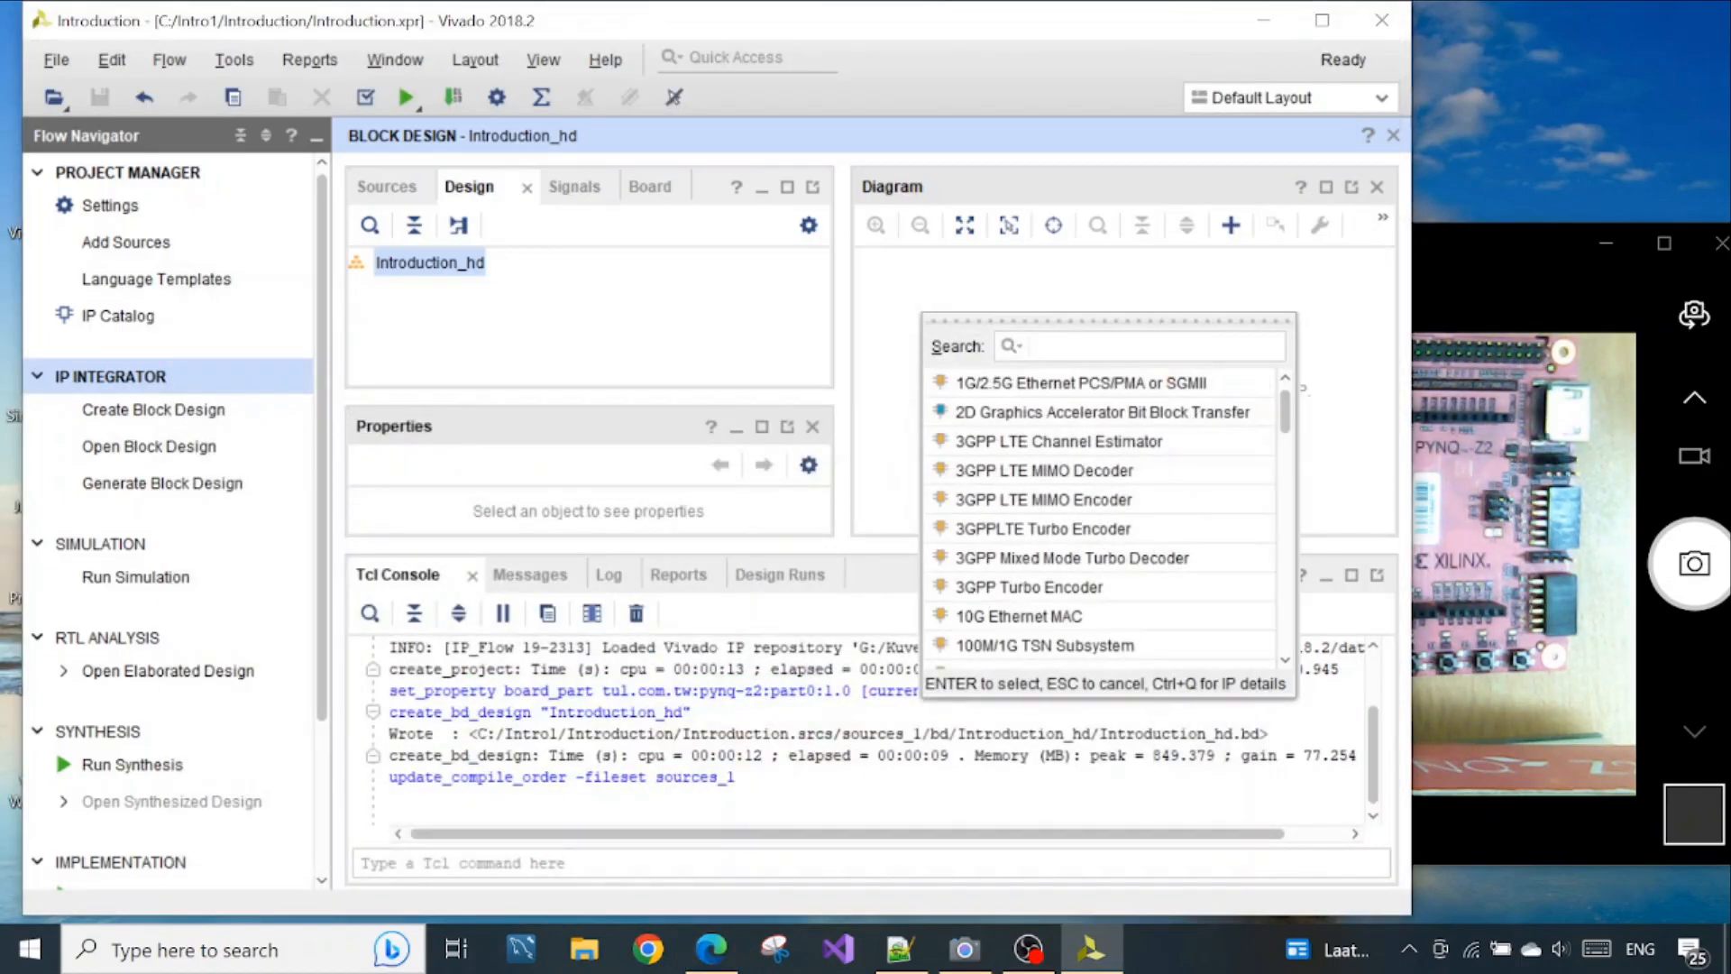
text(Zynqq)
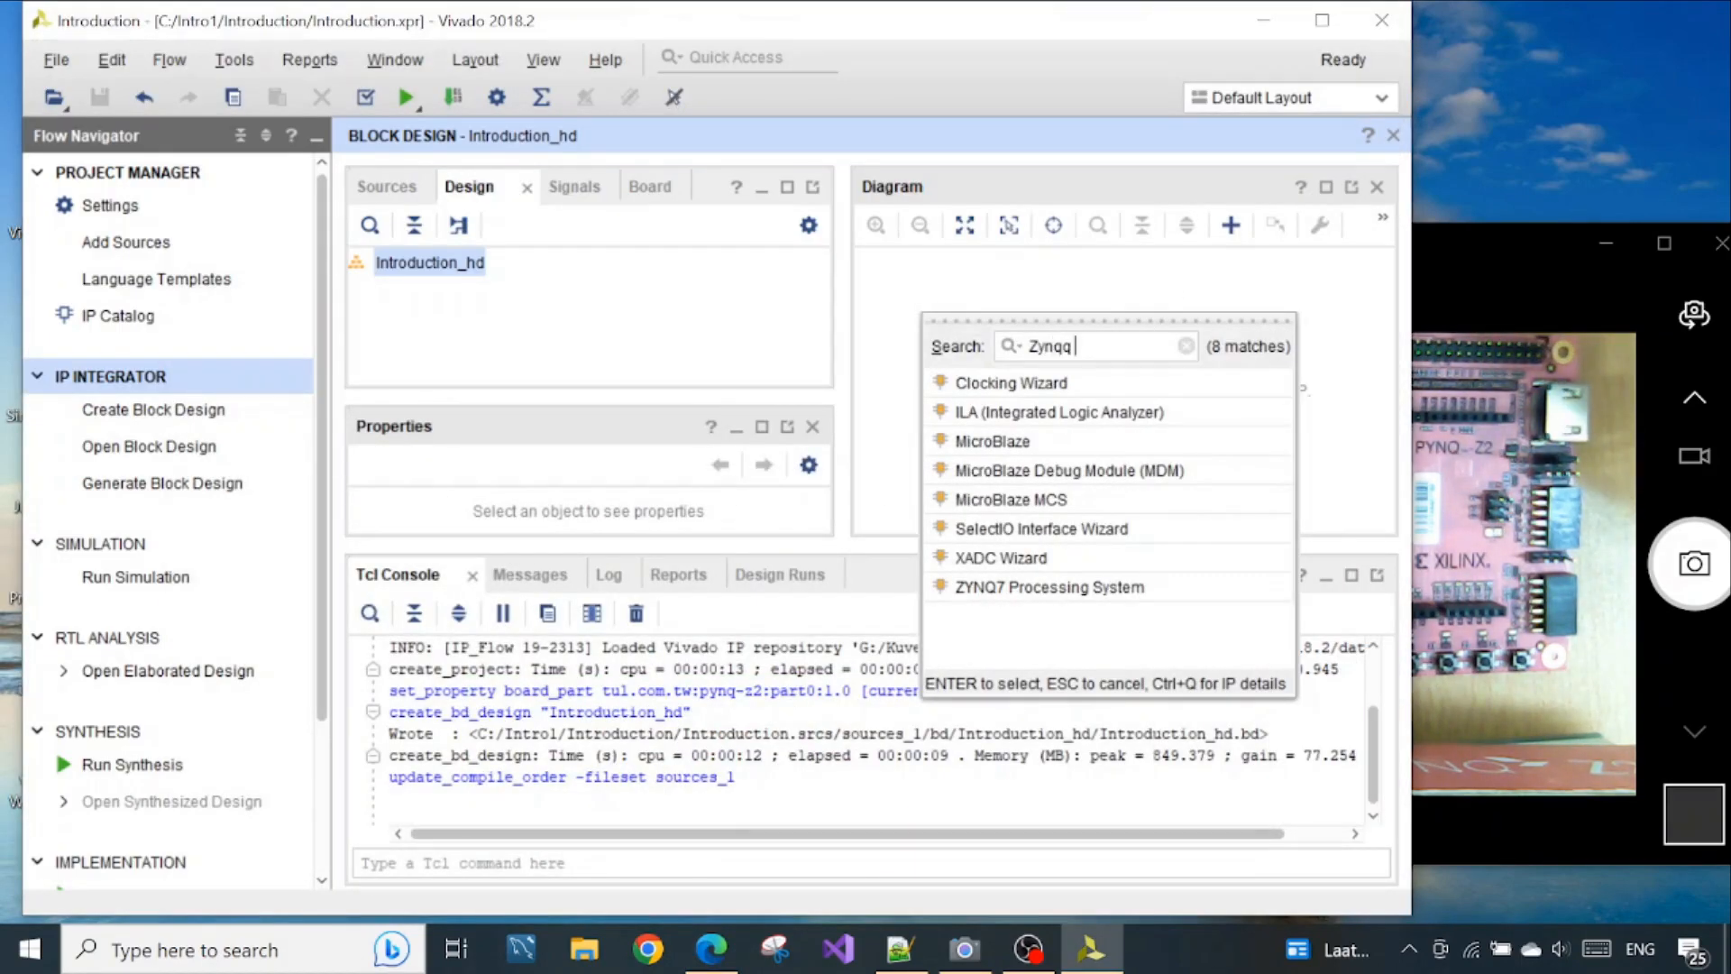
key(BackSpace)
text(pro)
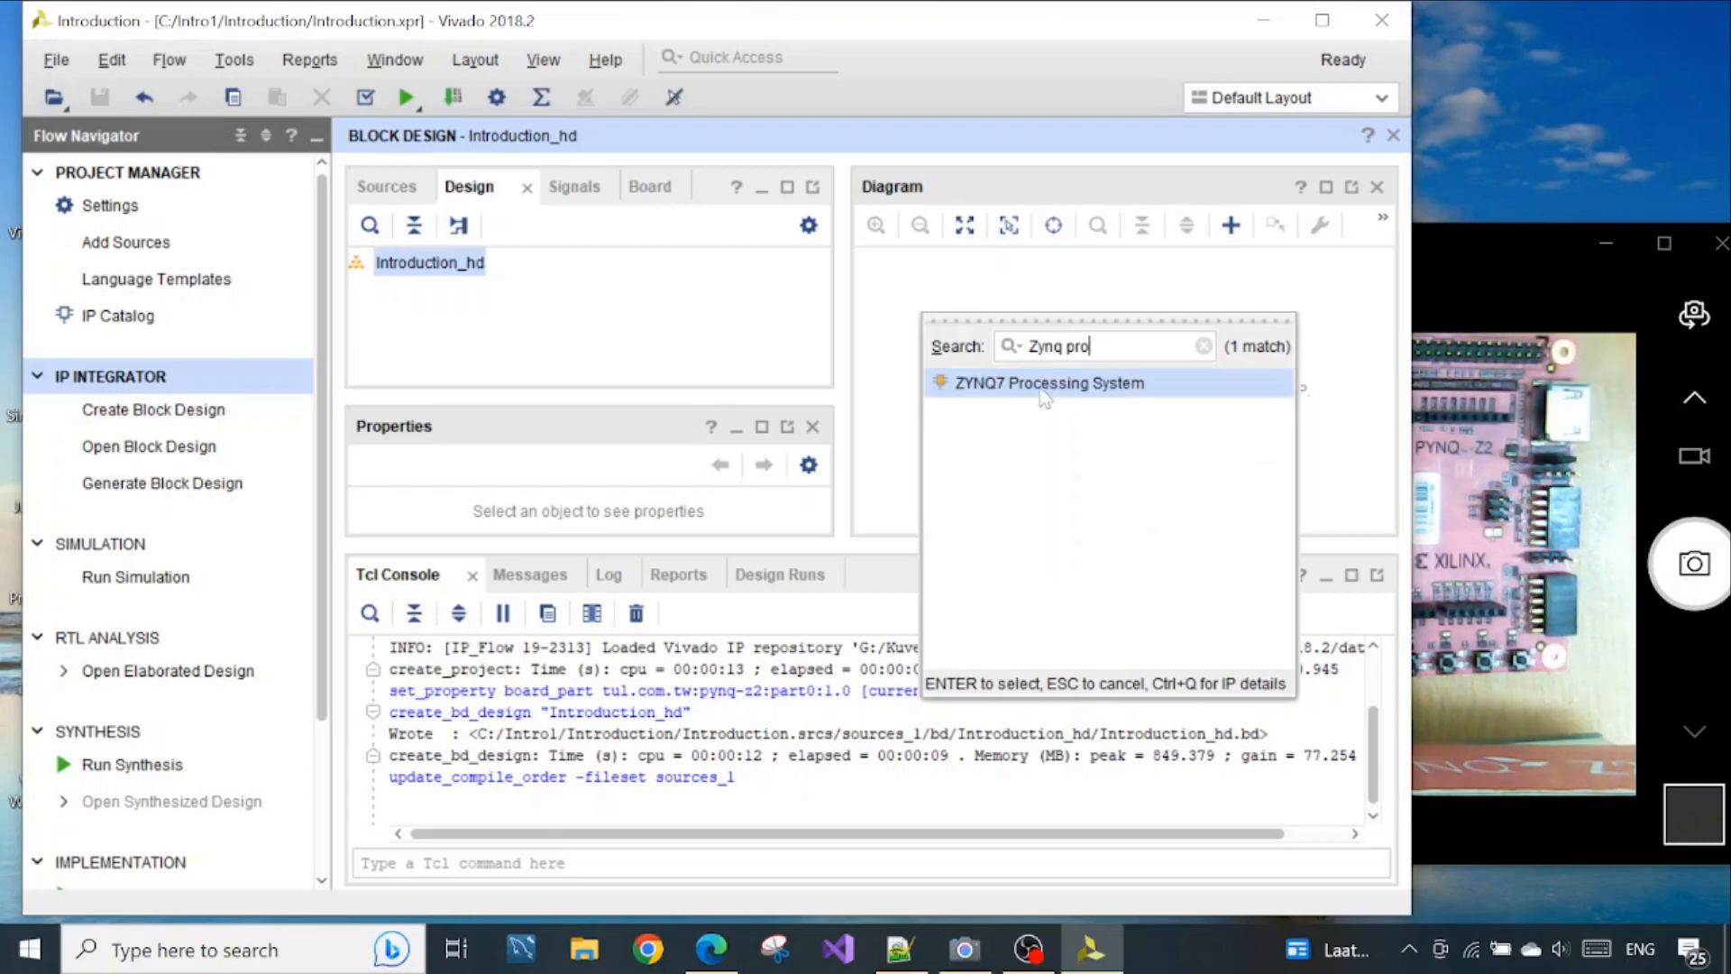
double_click(1044, 393)
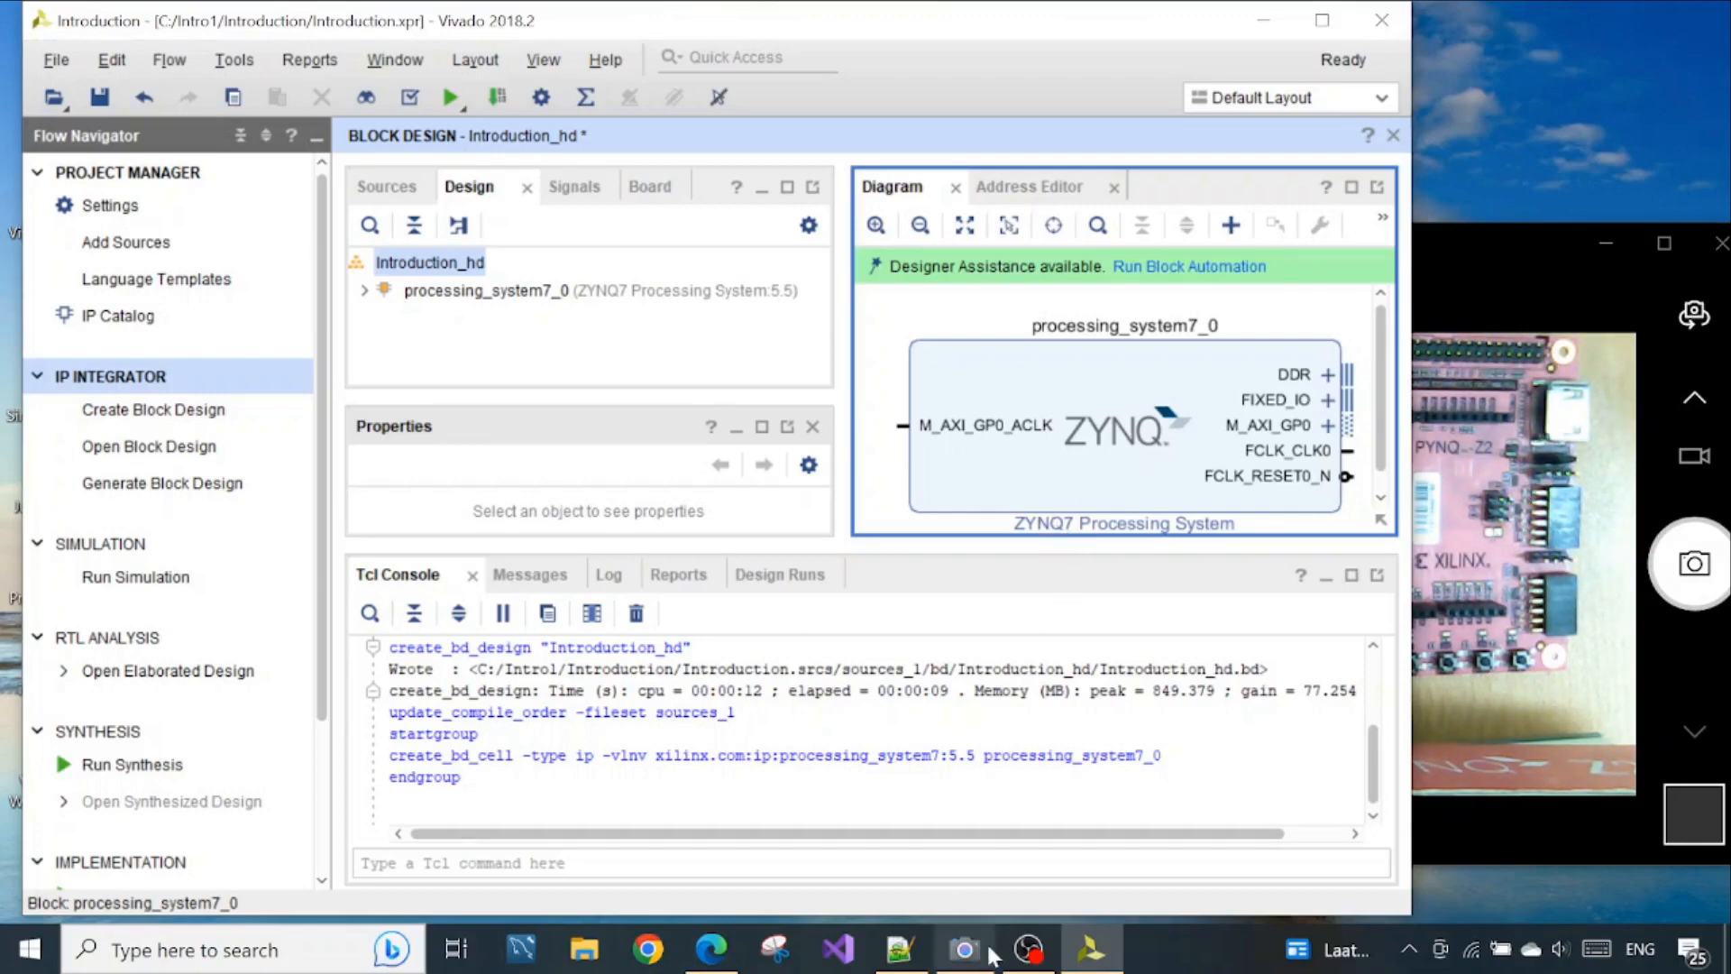
Check the AXI GPIO block in the Zynq book's Figure 8.1, add an AXI GPIO IP to the diagram and maximise the Vivado window
click(719, 962)
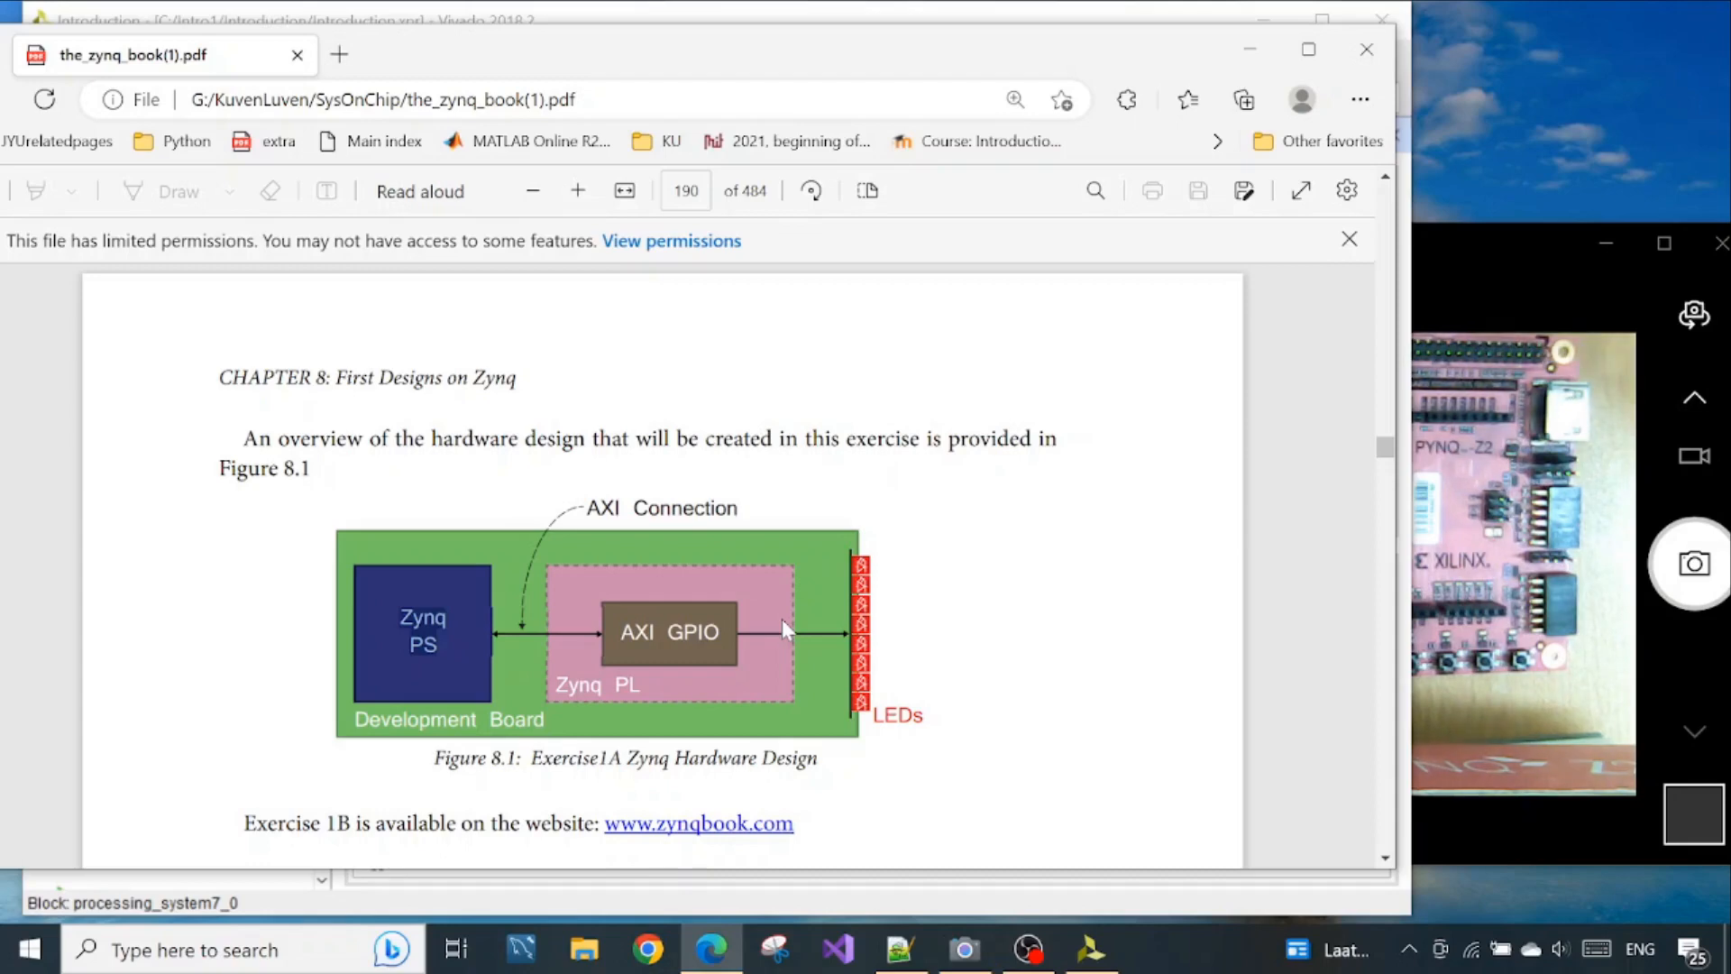
drag(619, 633, 721, 633)
click(1249, 49)
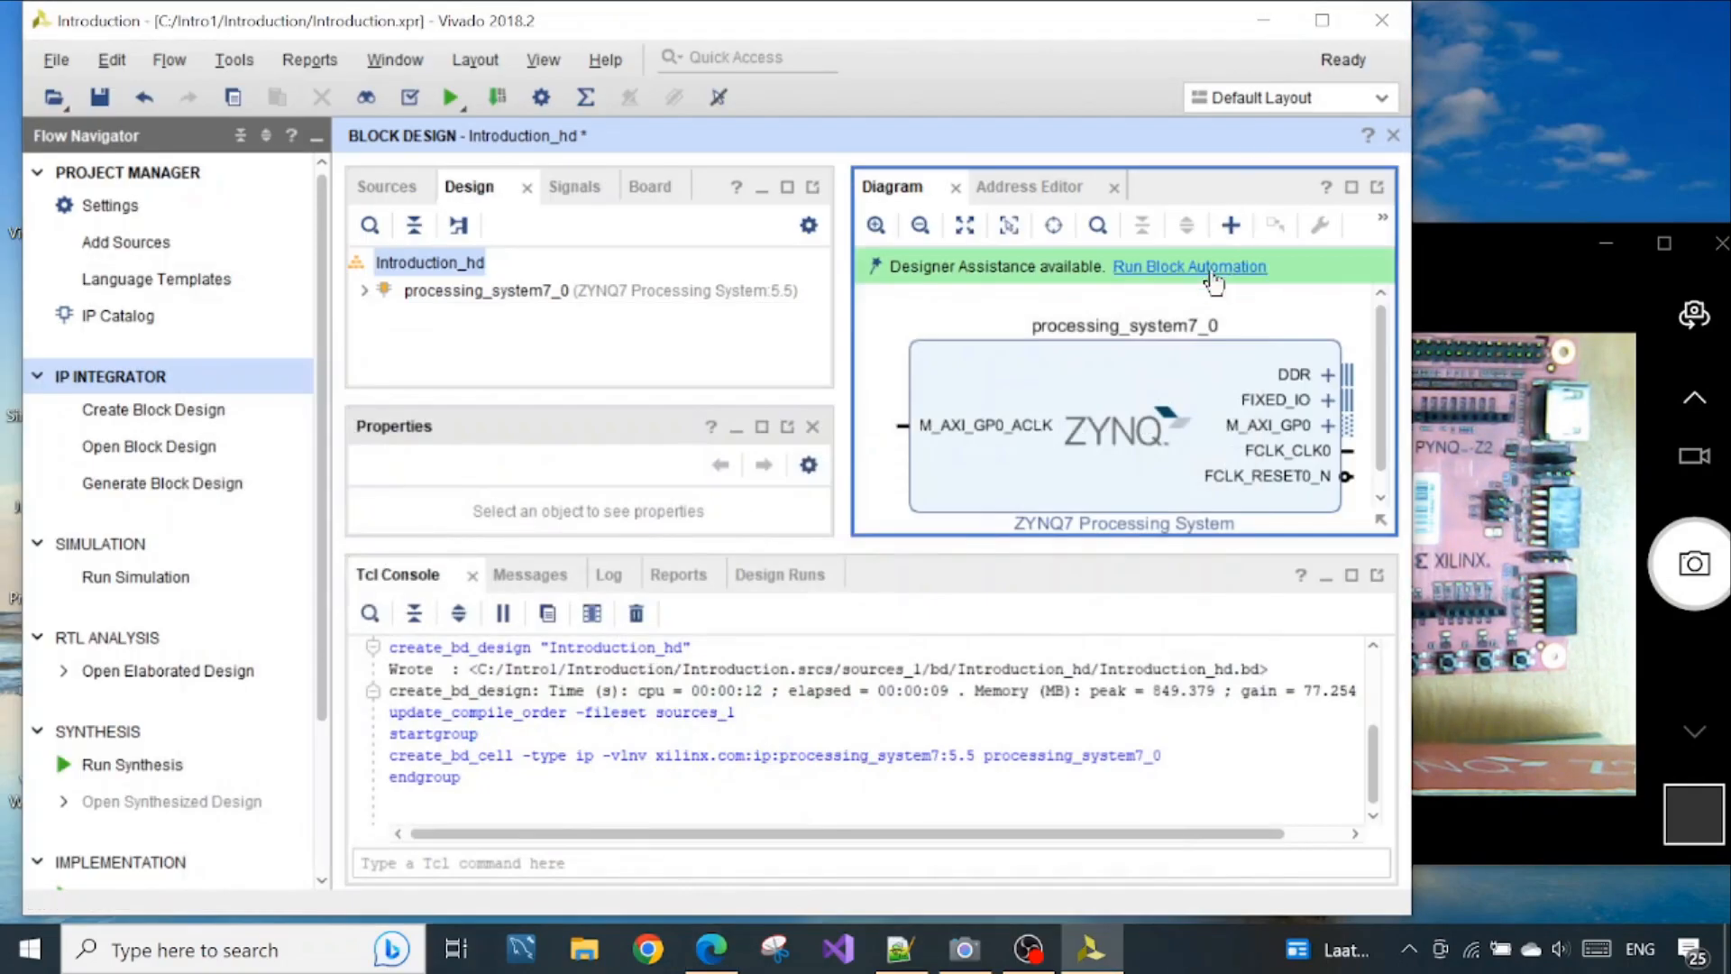
click(1231, 226)
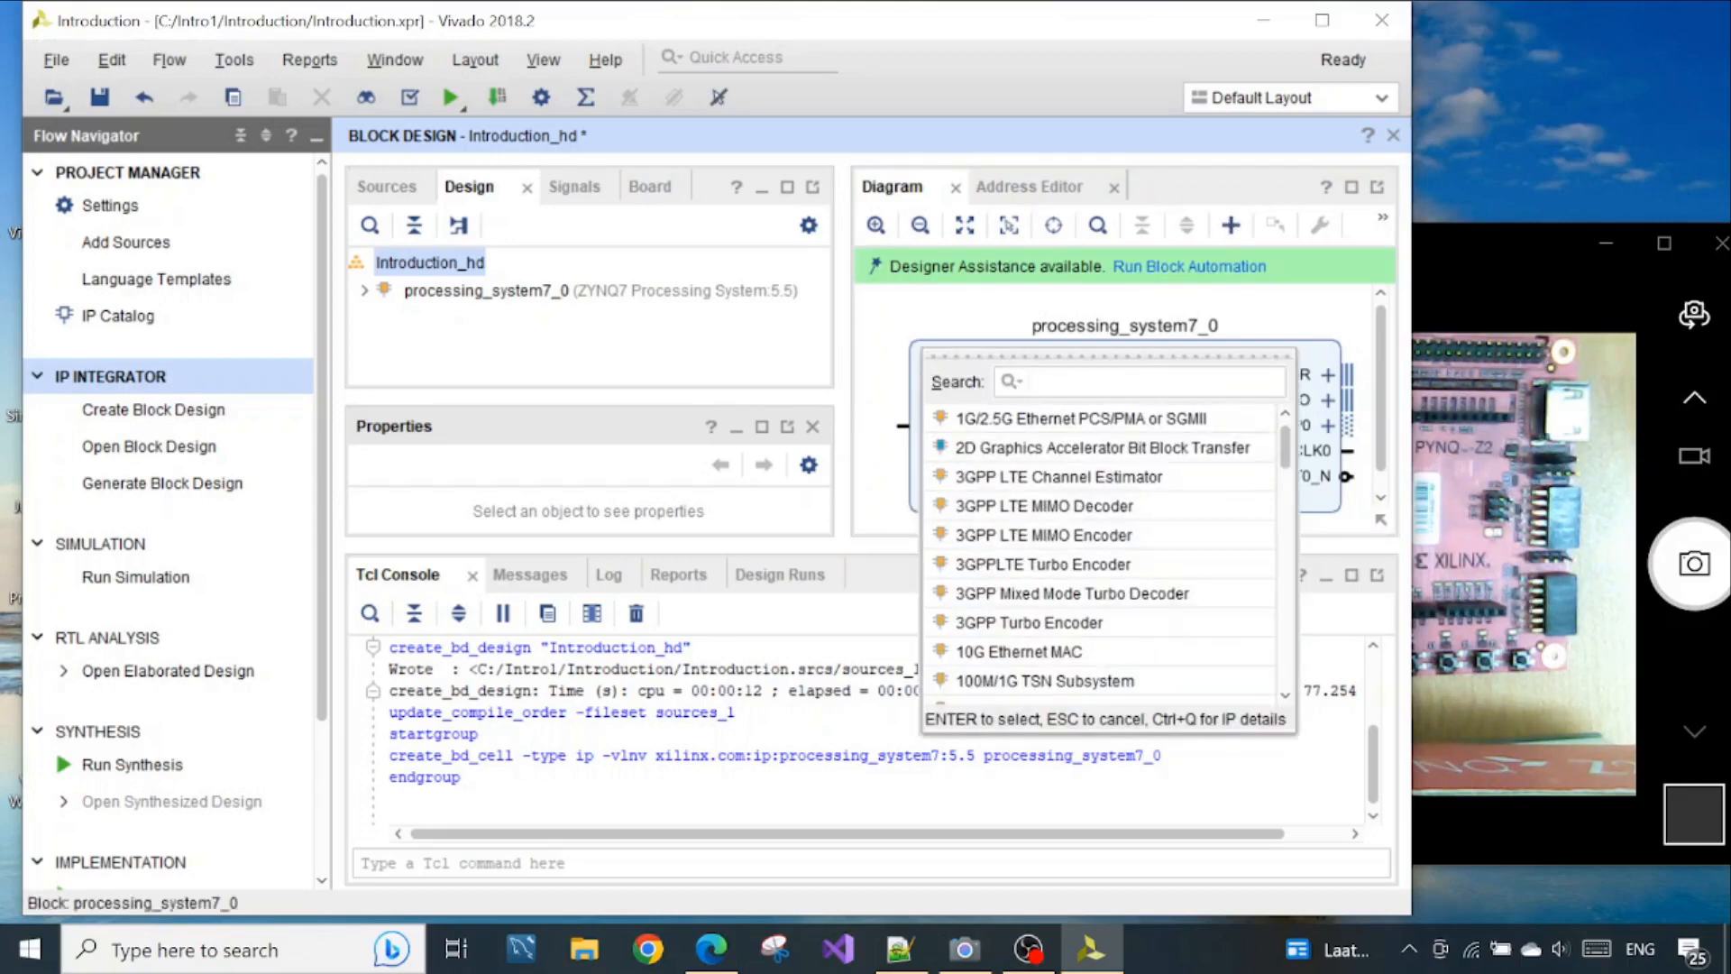
text(AXI)
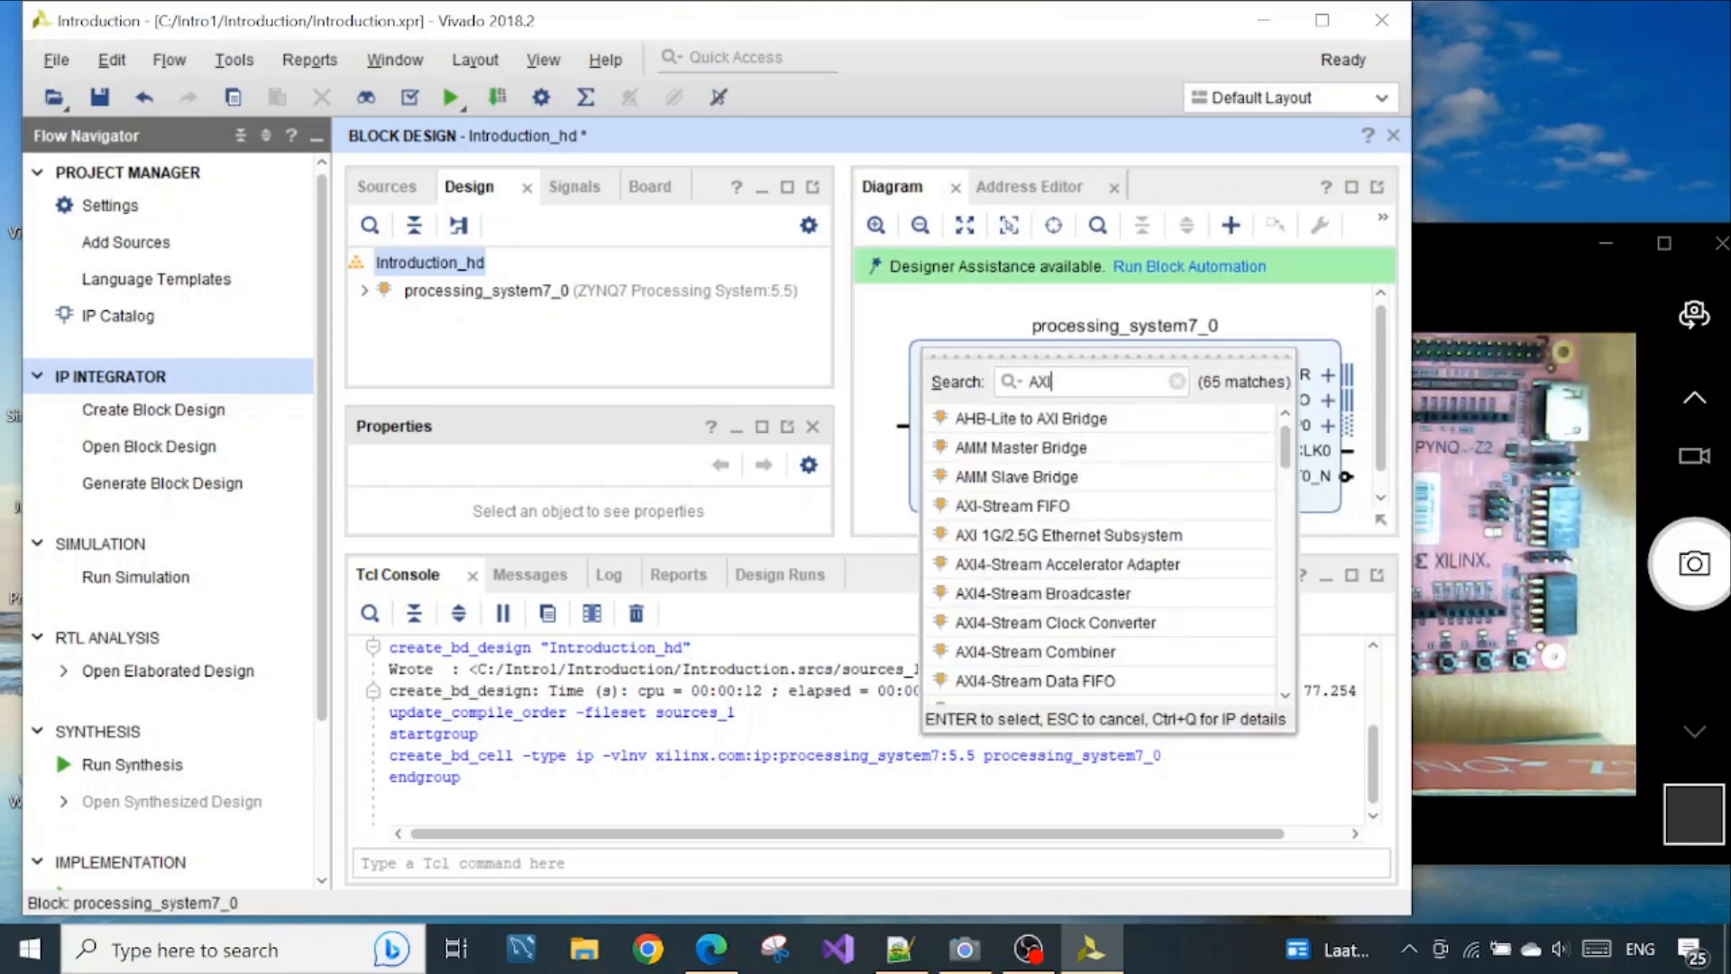
text( GPIO)
key(Return)
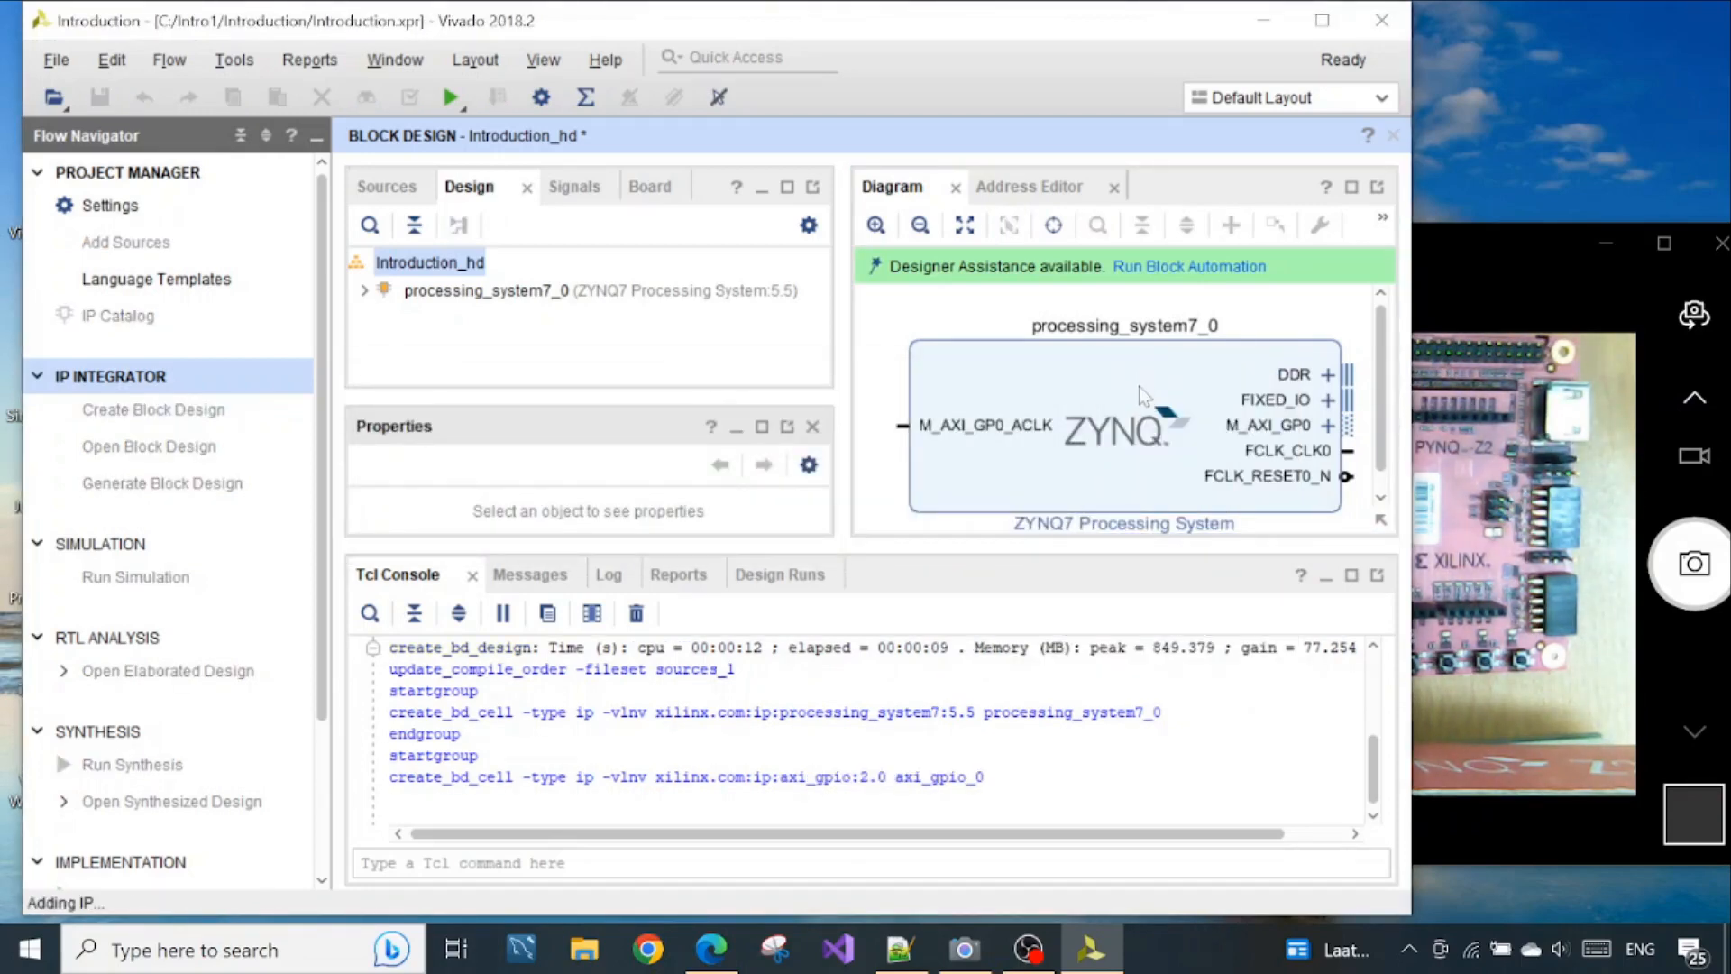
click(1324, 26)
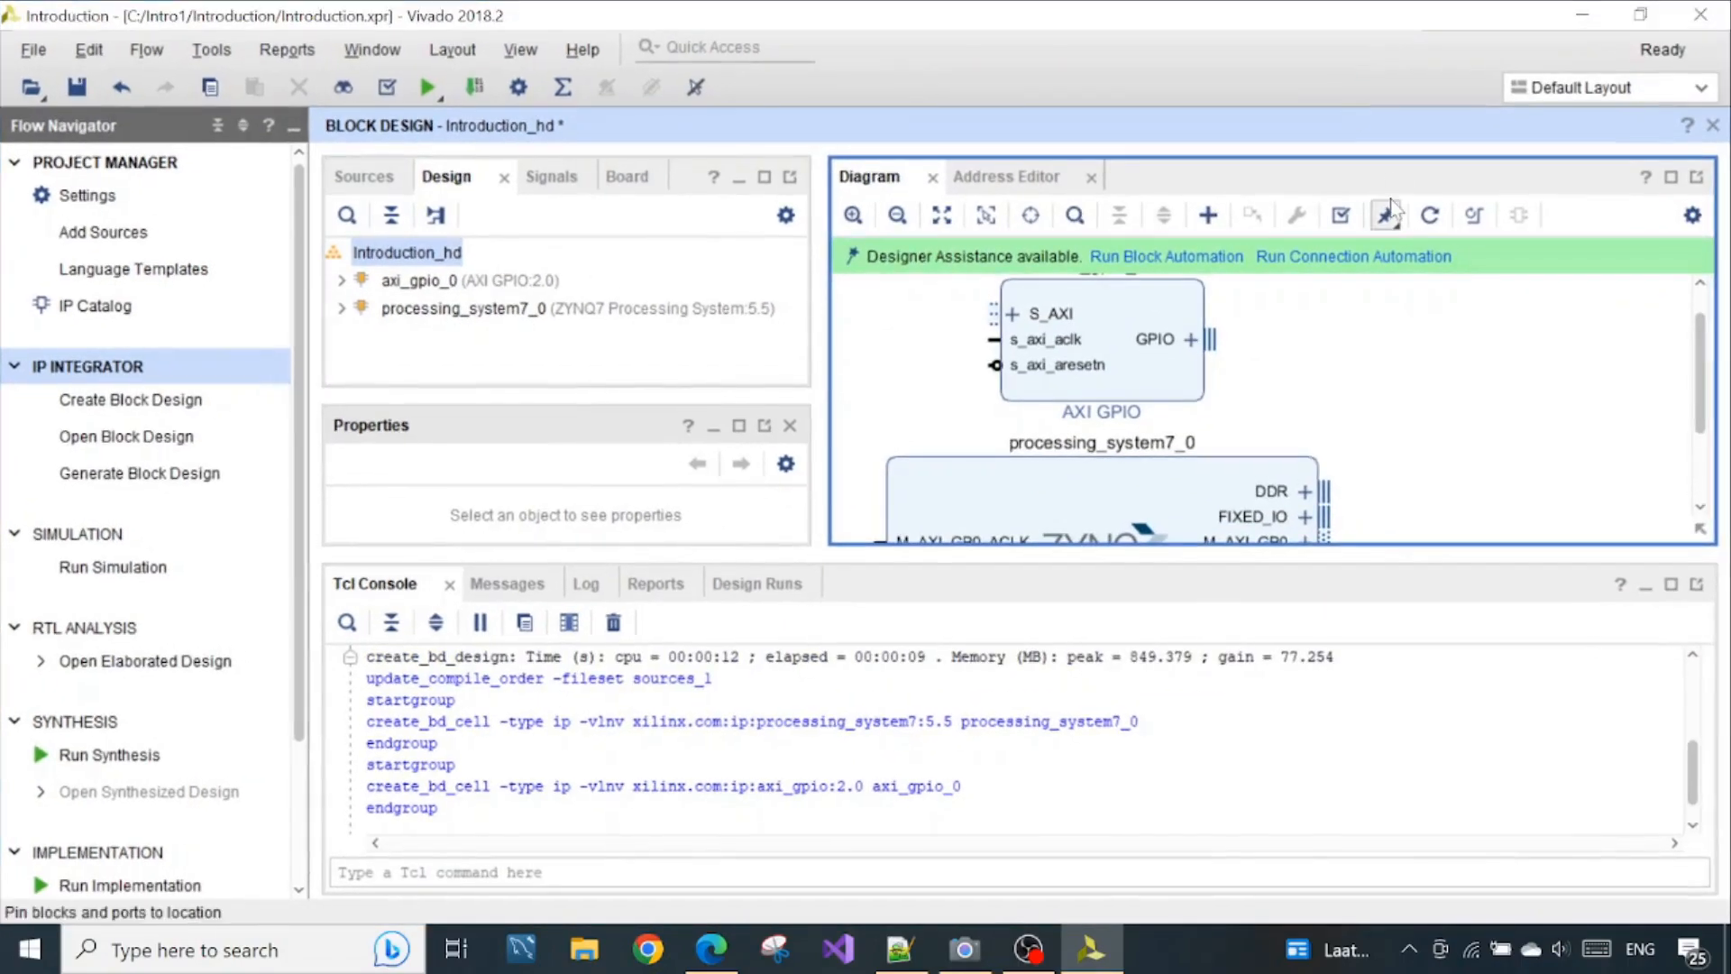
Maximise the block diagram, fit it to the view and check the LED connection in the Zynq book's Figure 8.1 in Edge
click(1667, 179)
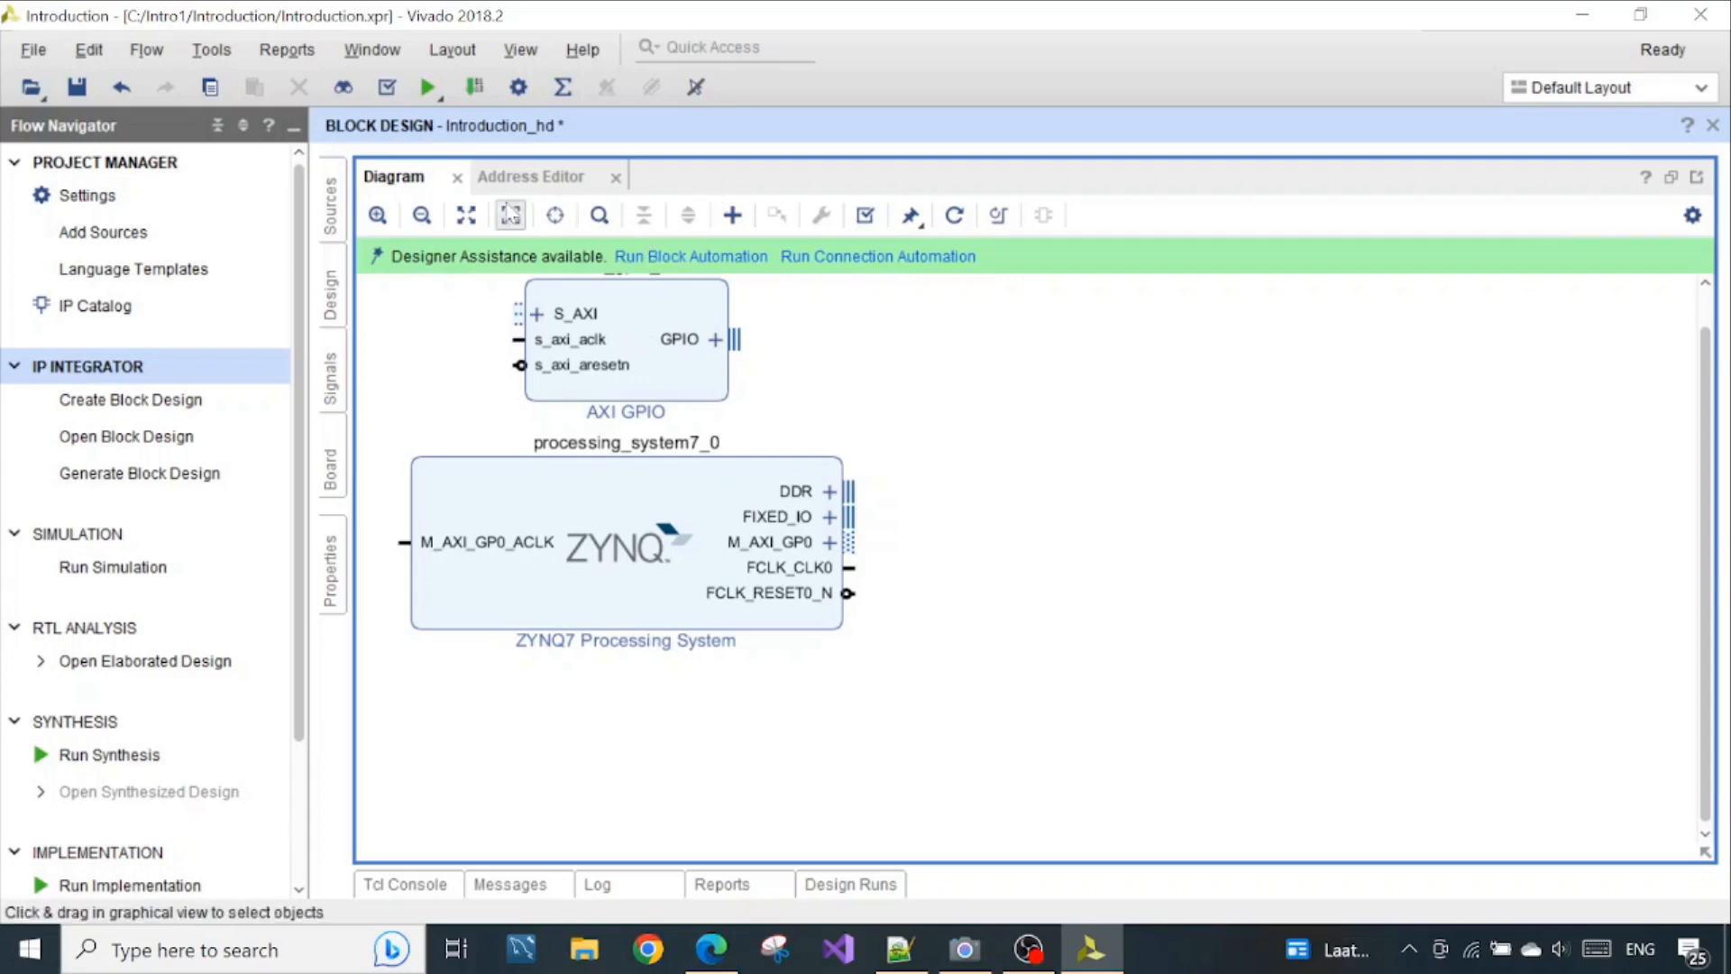
click(466, 217)
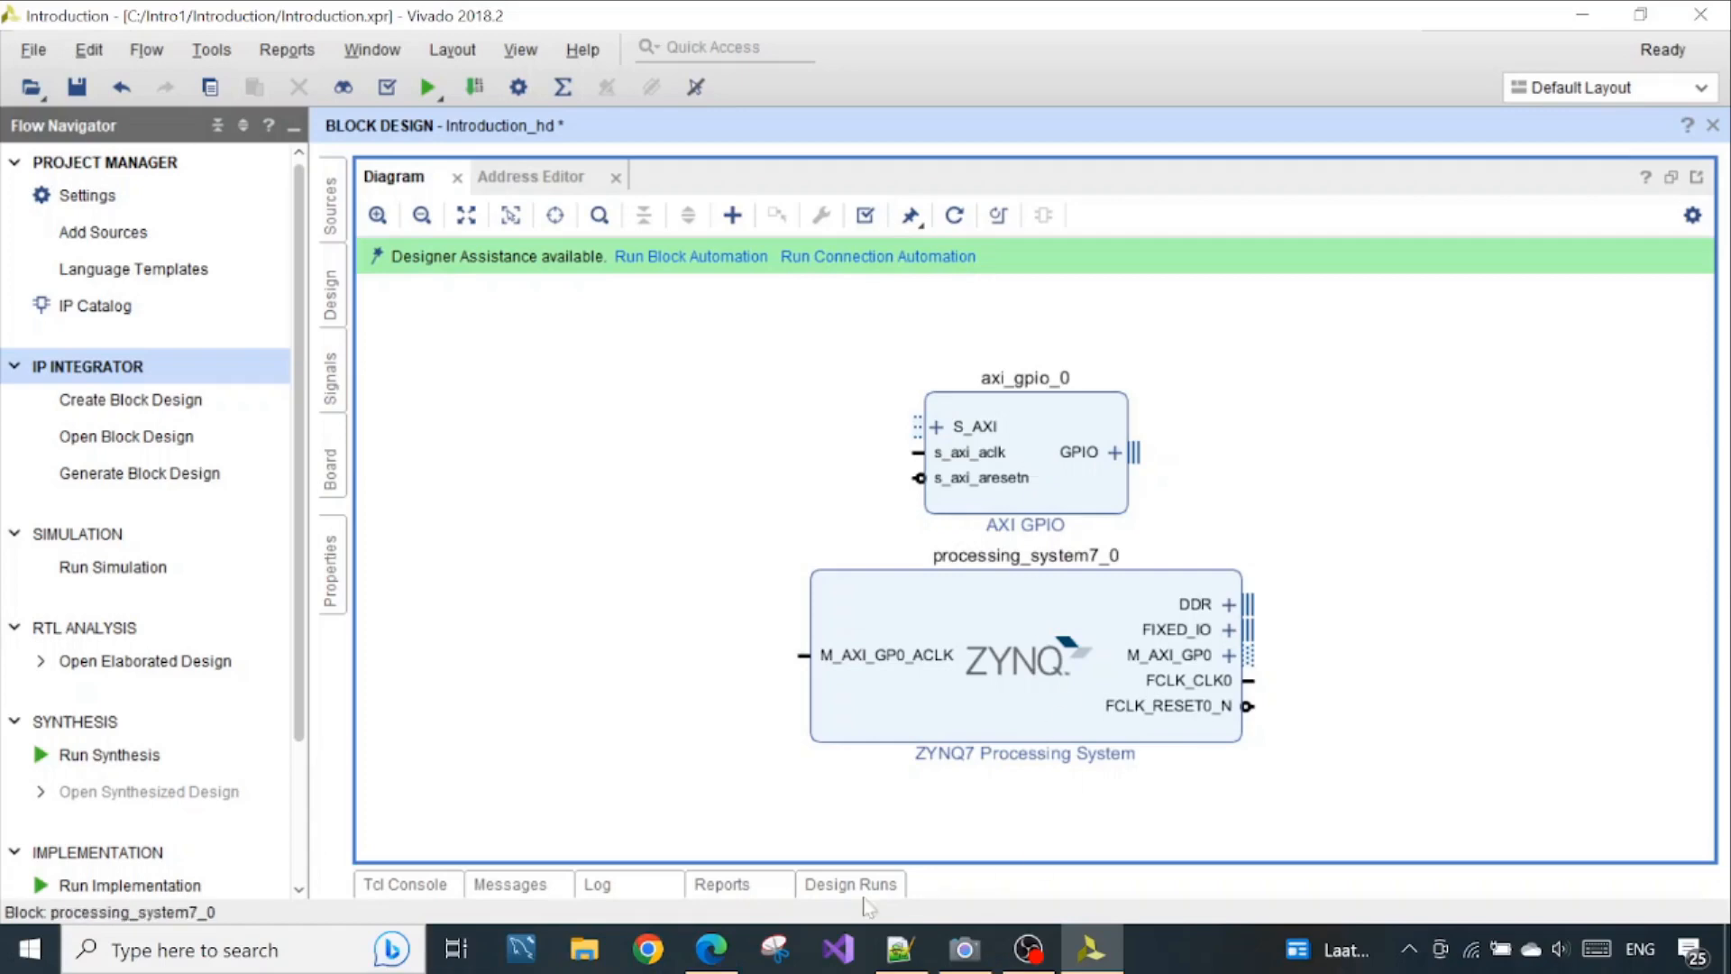
click(711, 949)
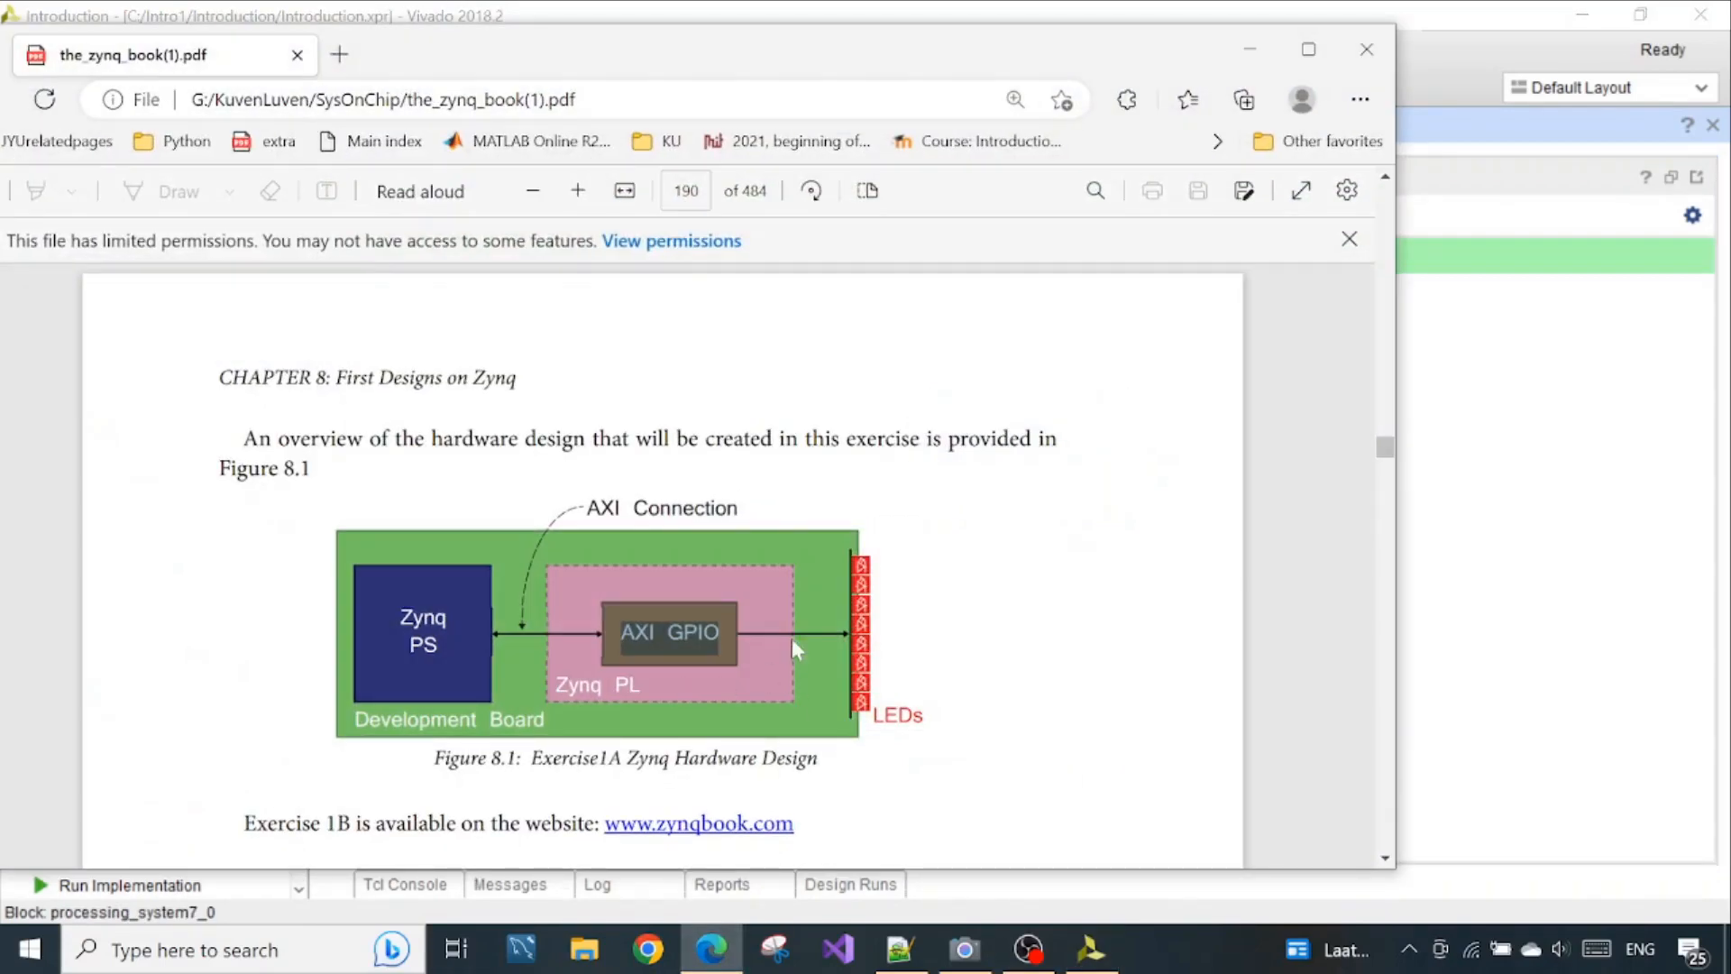
click(1244, 53)
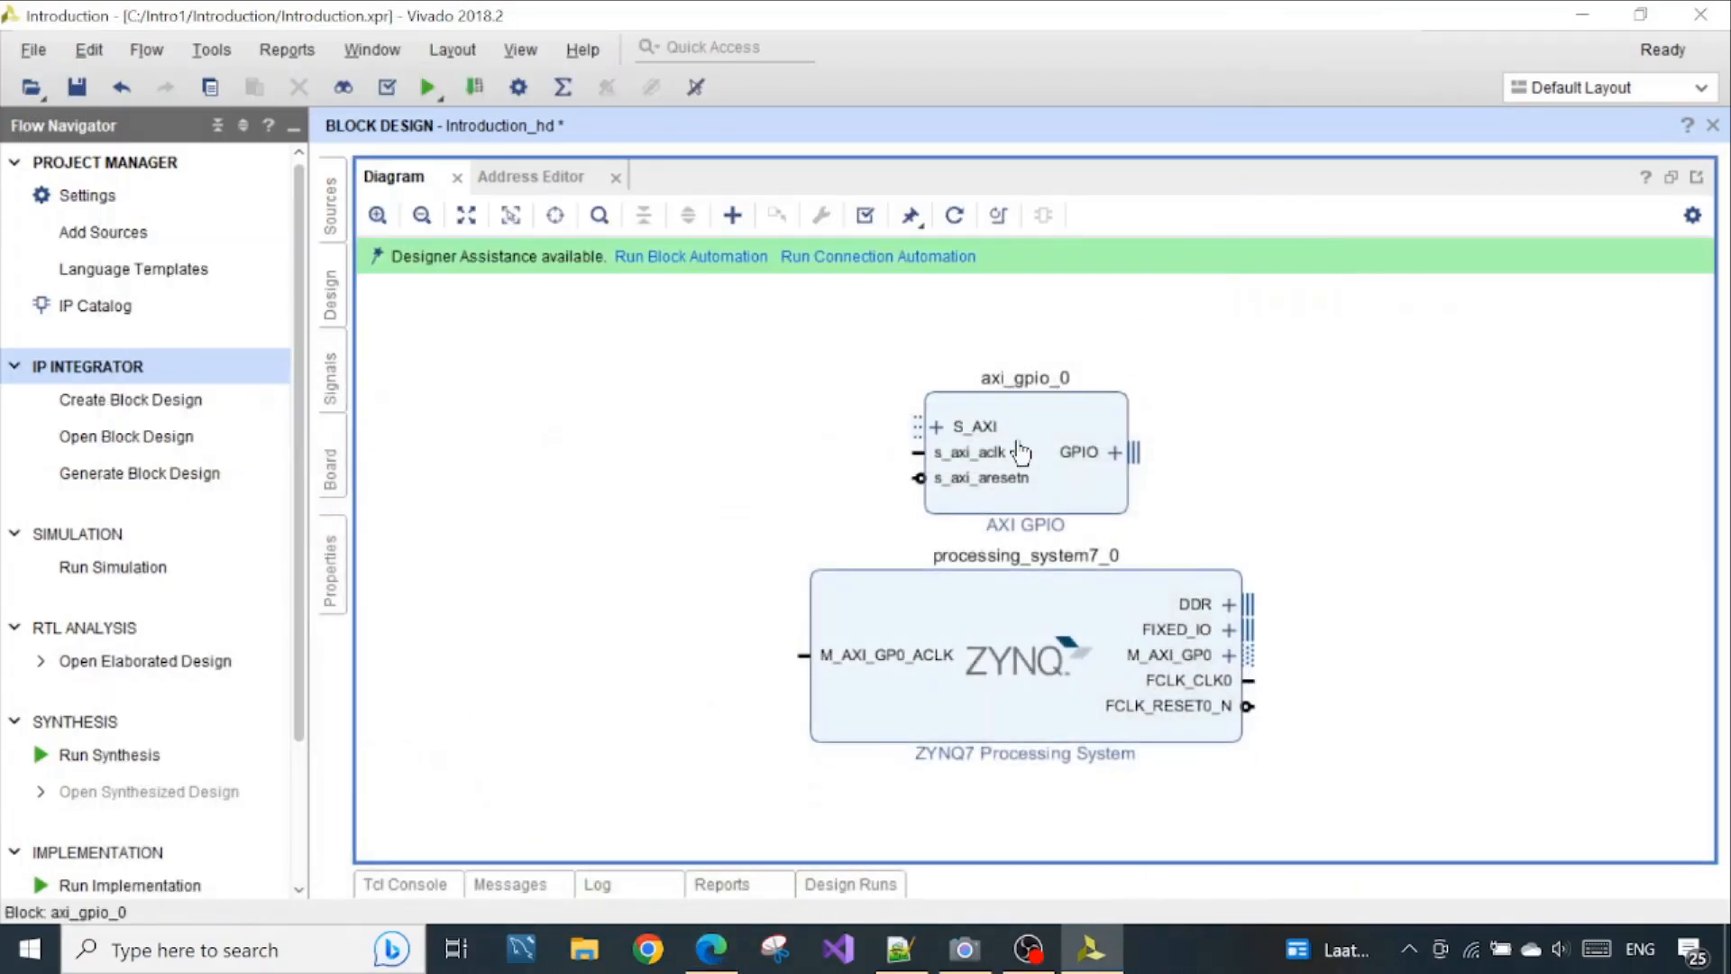
Open the customization of the AXI GPIO block and list the board interfaces available for GPIO
click(1030, 436)
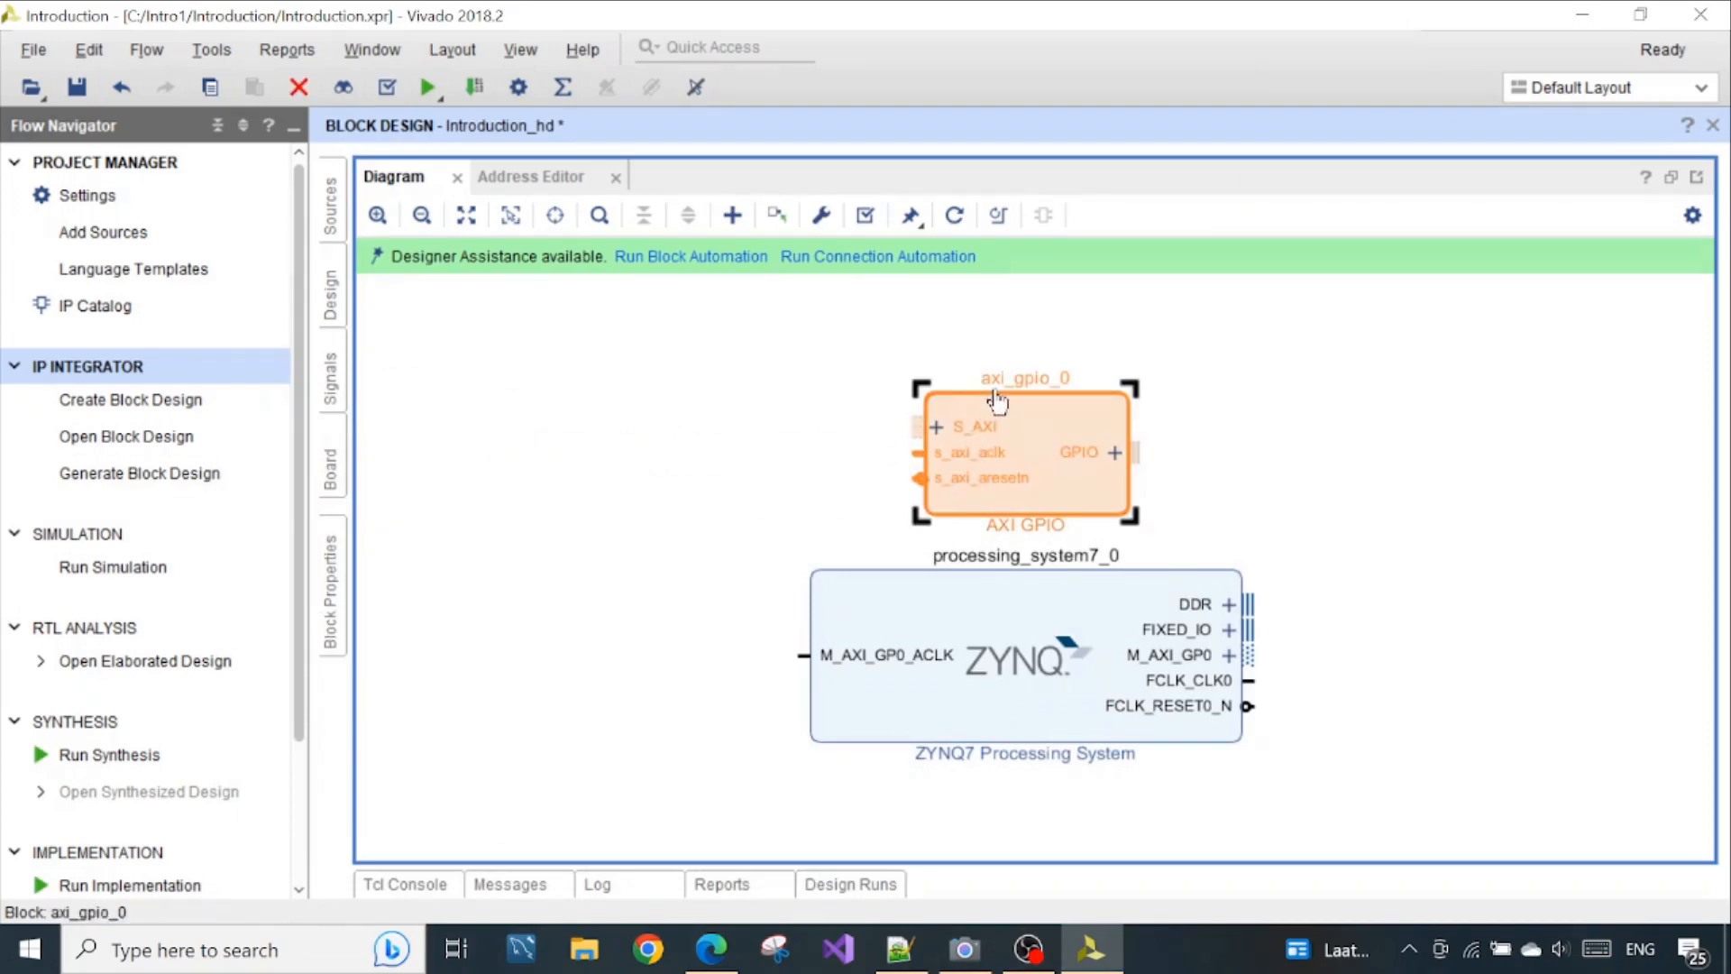
double_click(1023, 440)
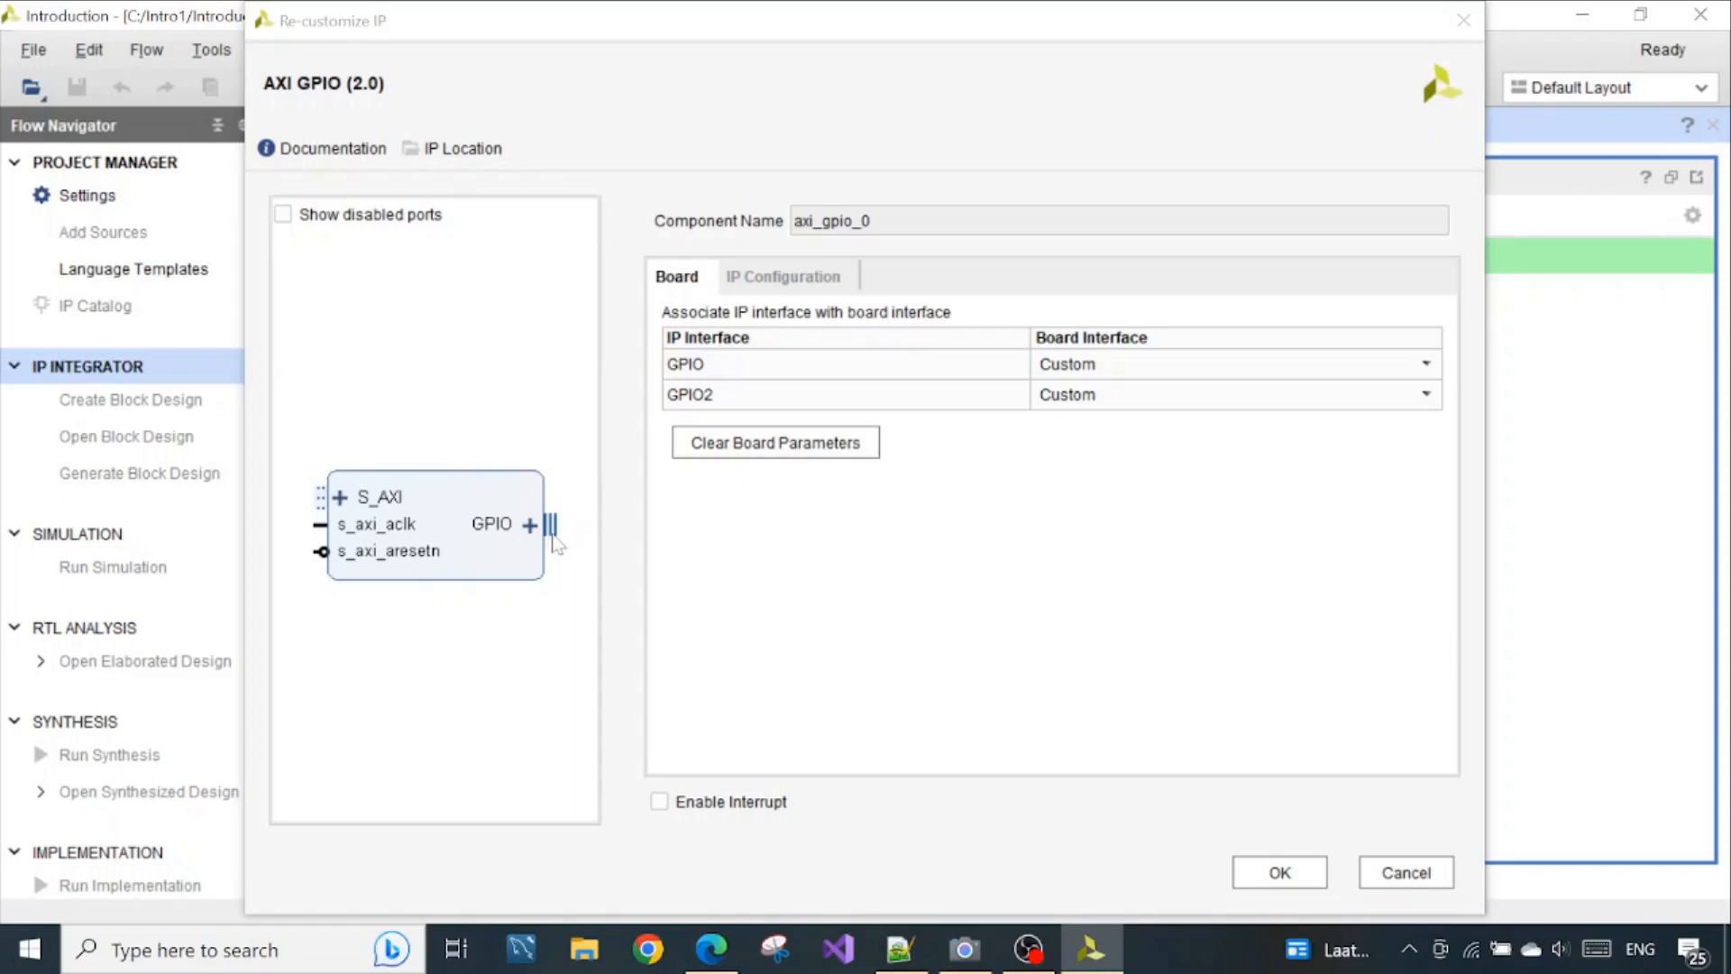
click(1062, 370)
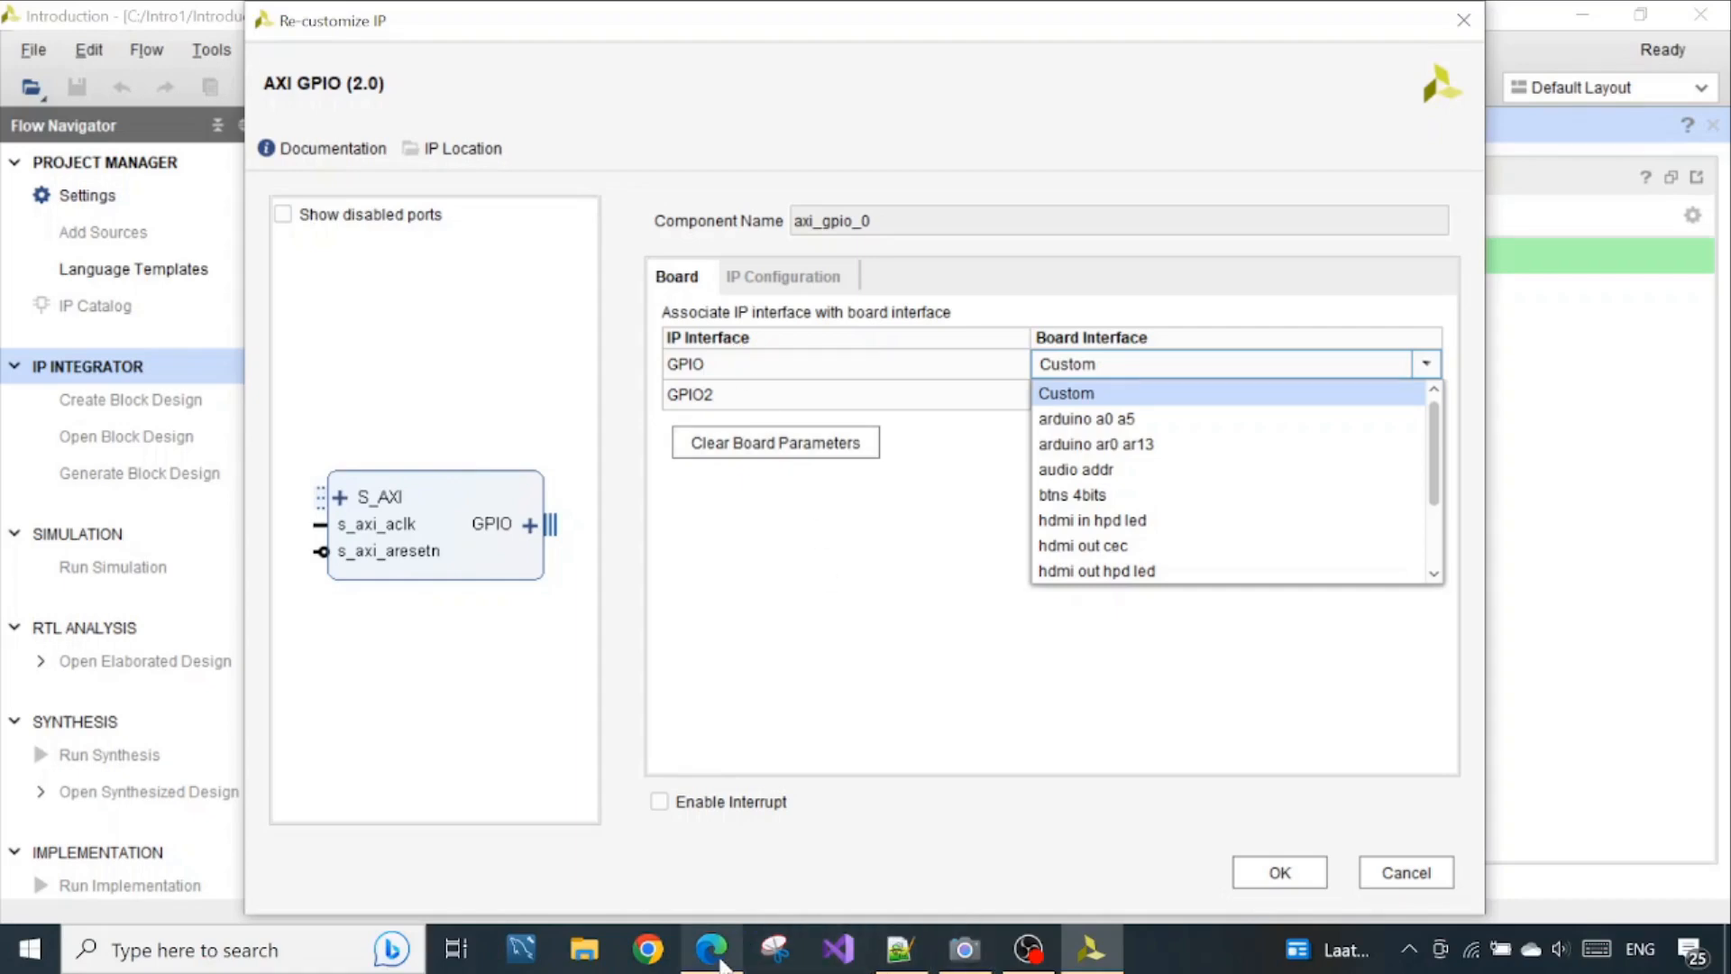
Switch to the Camera app and examine the LEDs on the PYNQ-Z2 board beside the AXI GPIO settings
drag(1152, 37, 774, 65)
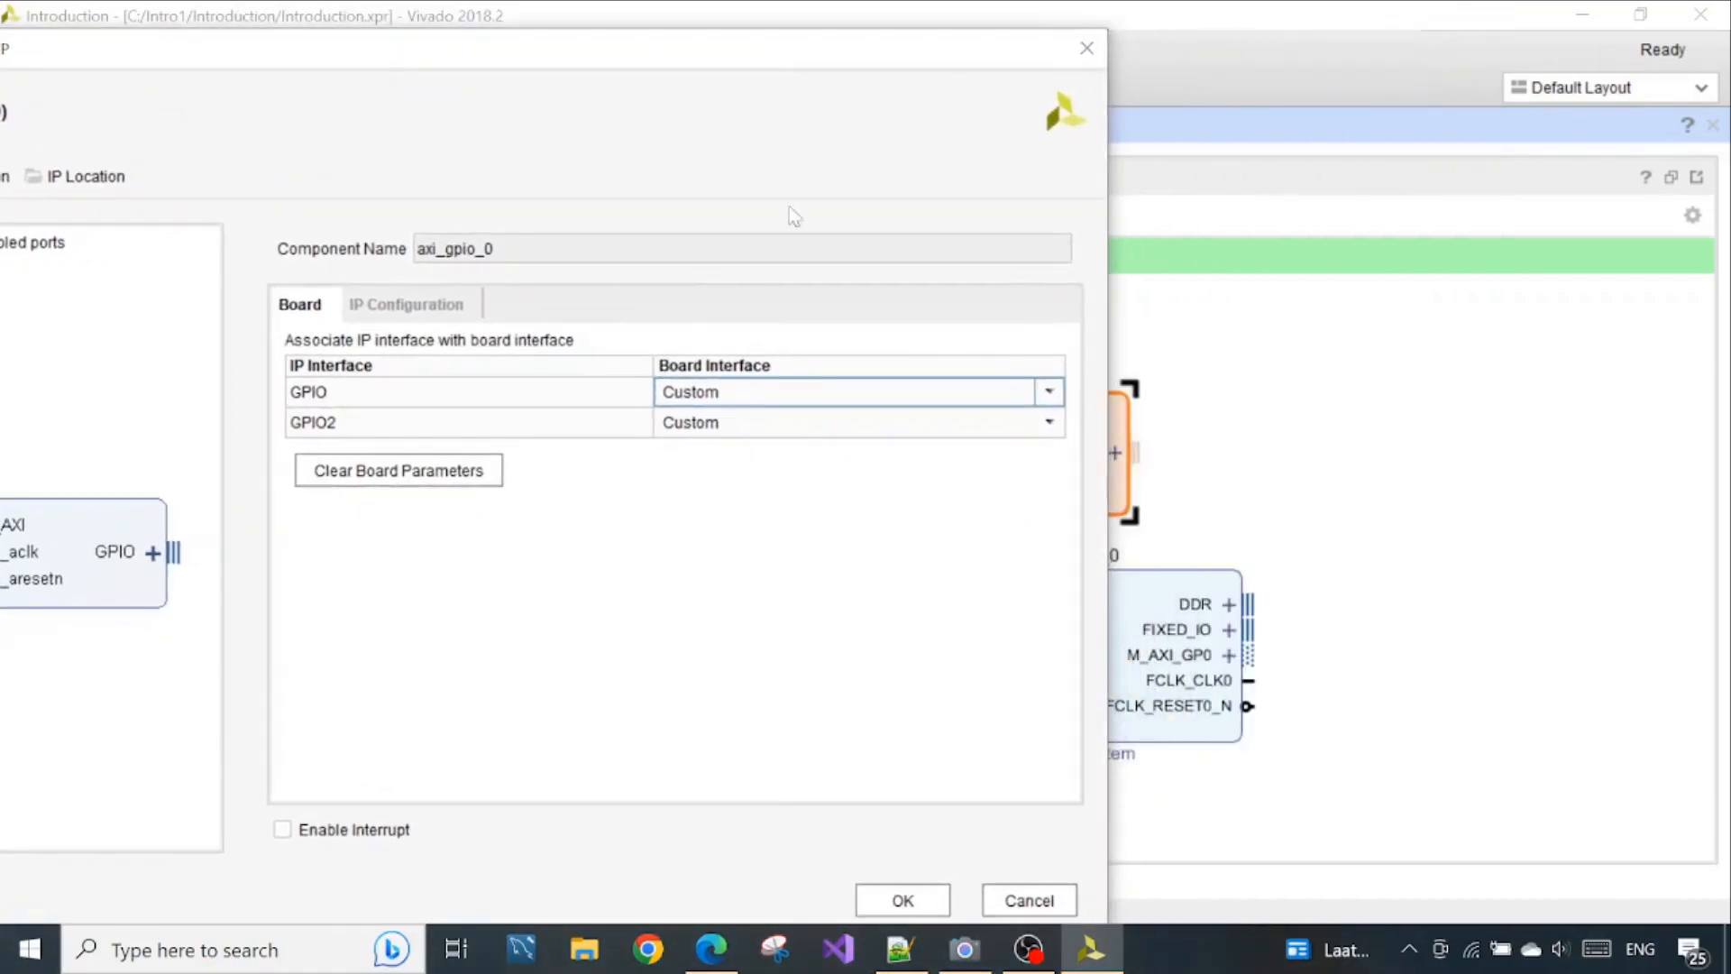
click(711, 948)
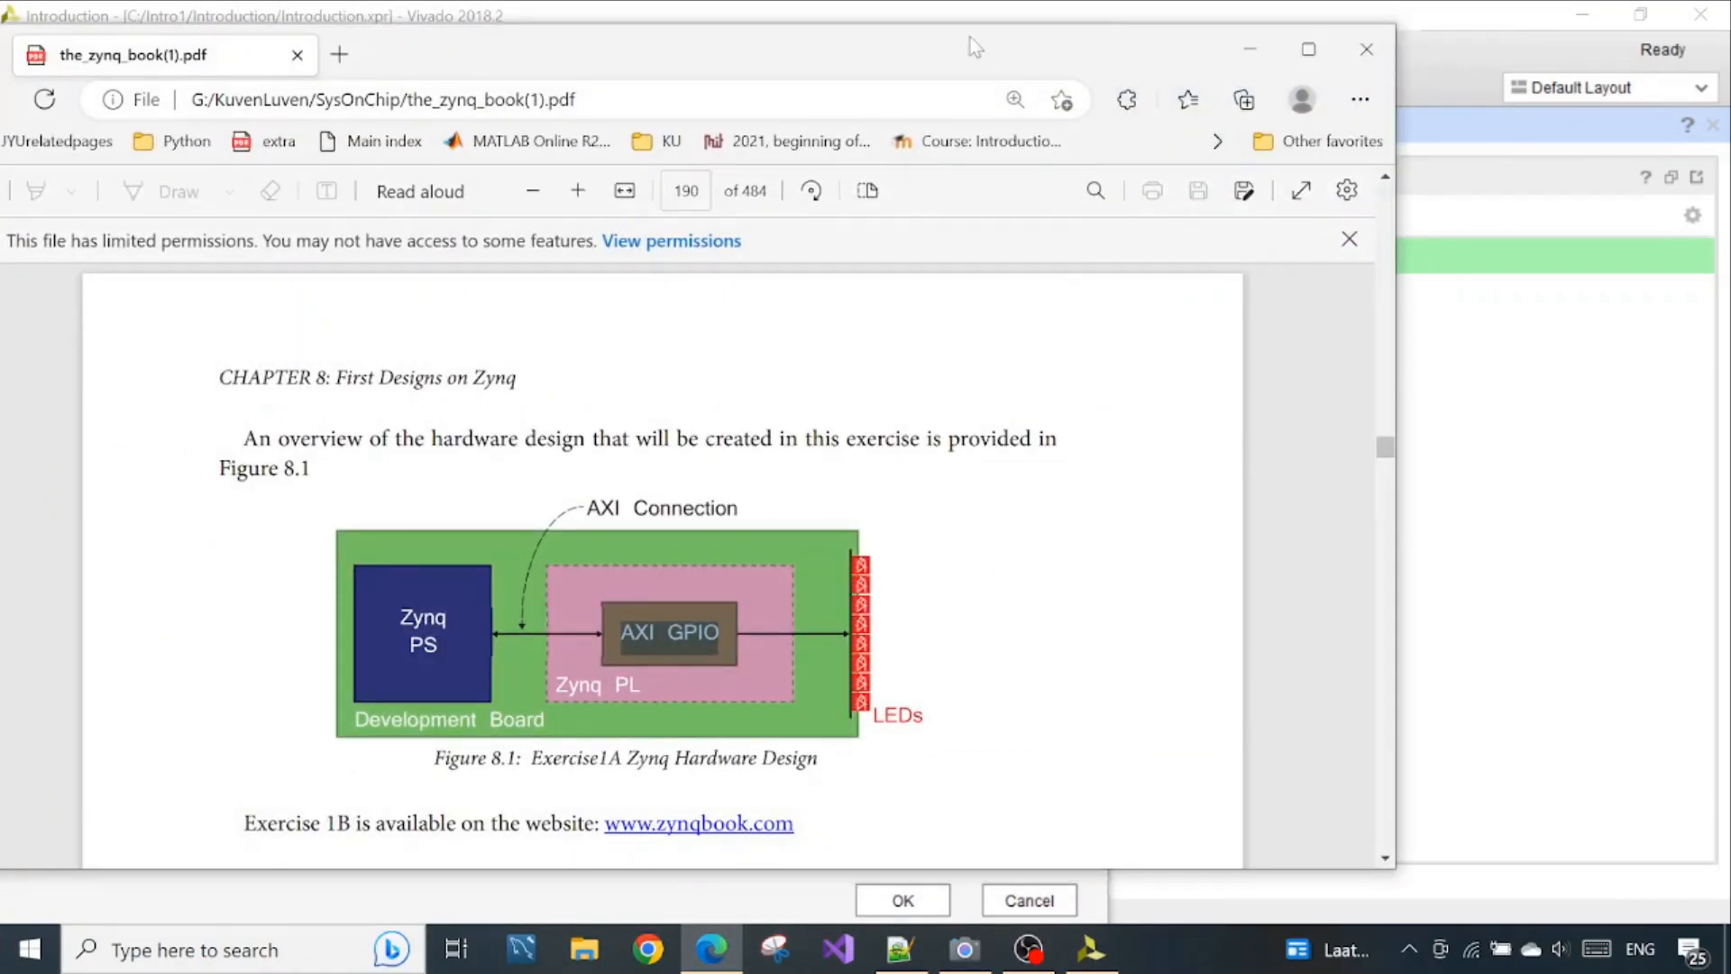
drag(970, 37, 1511, 24)
click(965, 949)
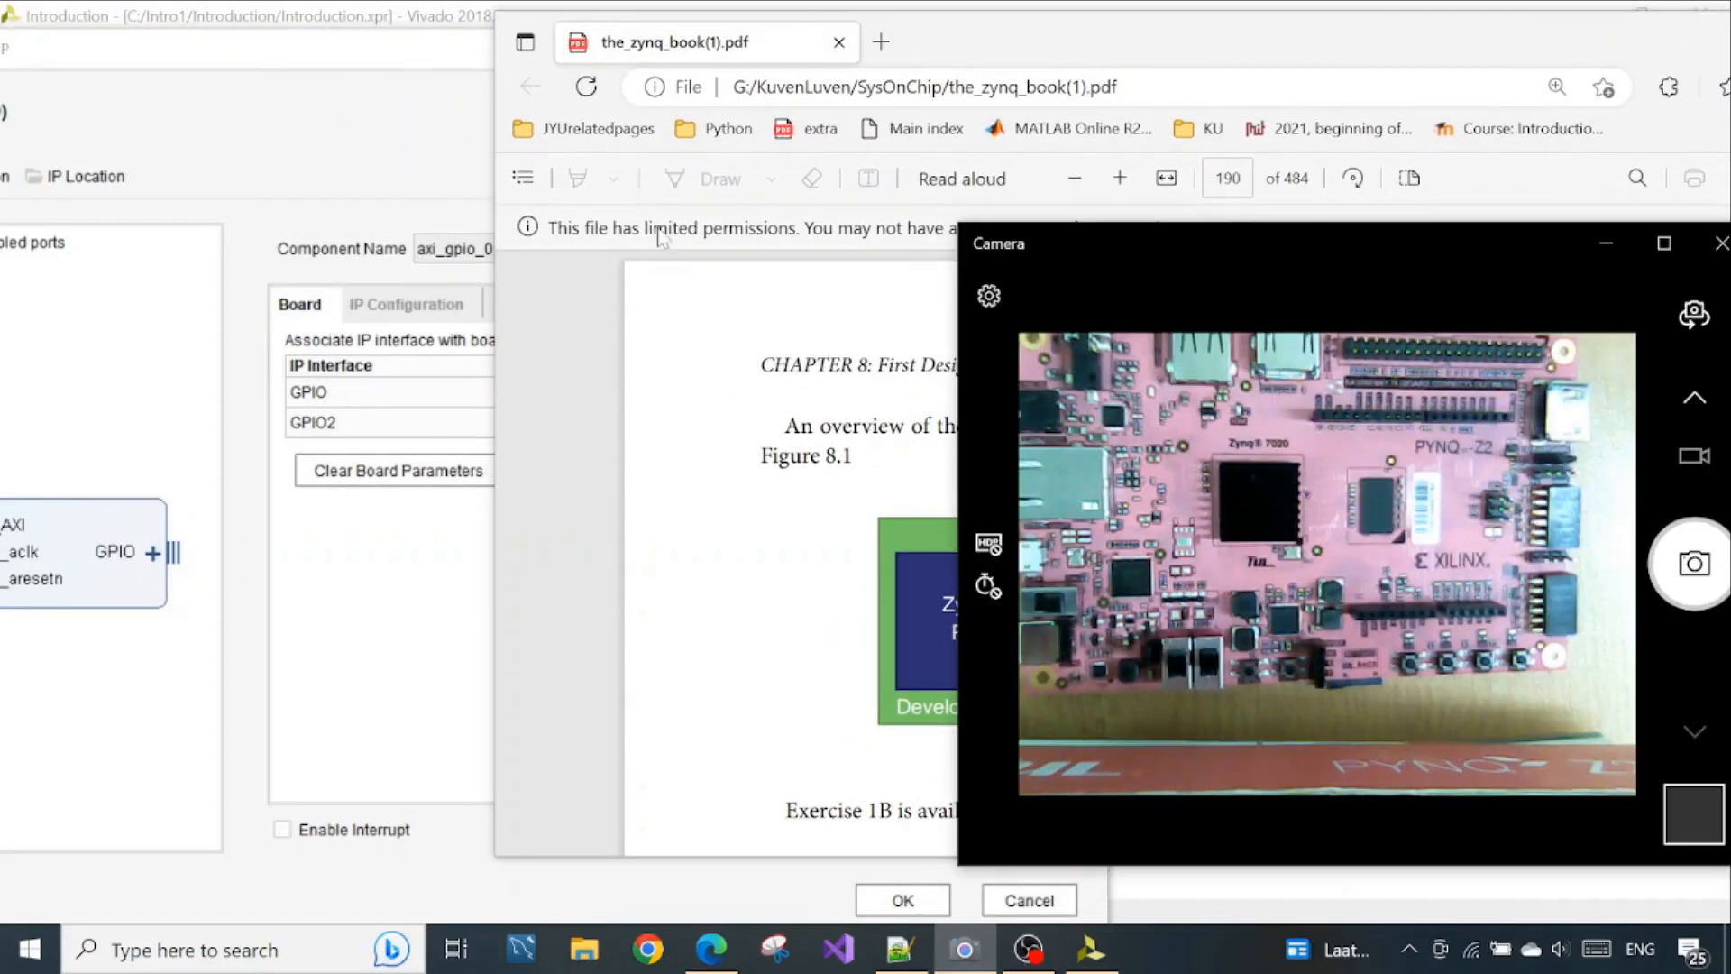
click(393, 72)
click(965, 949)
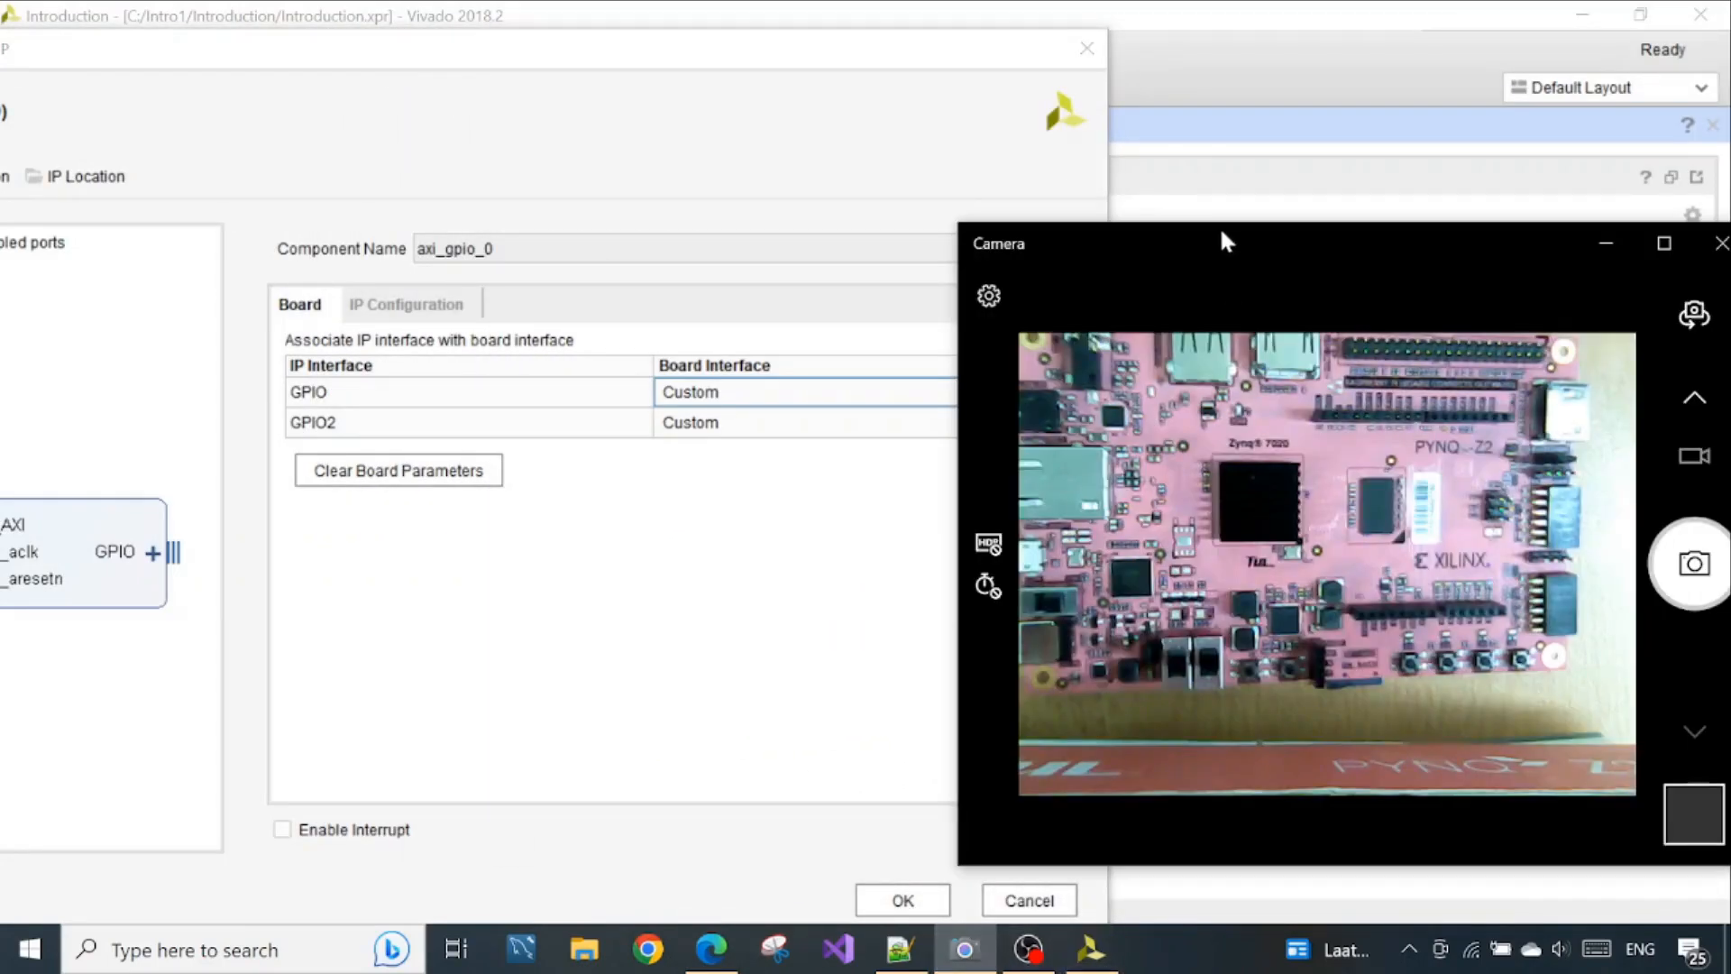
drag(1219, 225, 1122, 192)
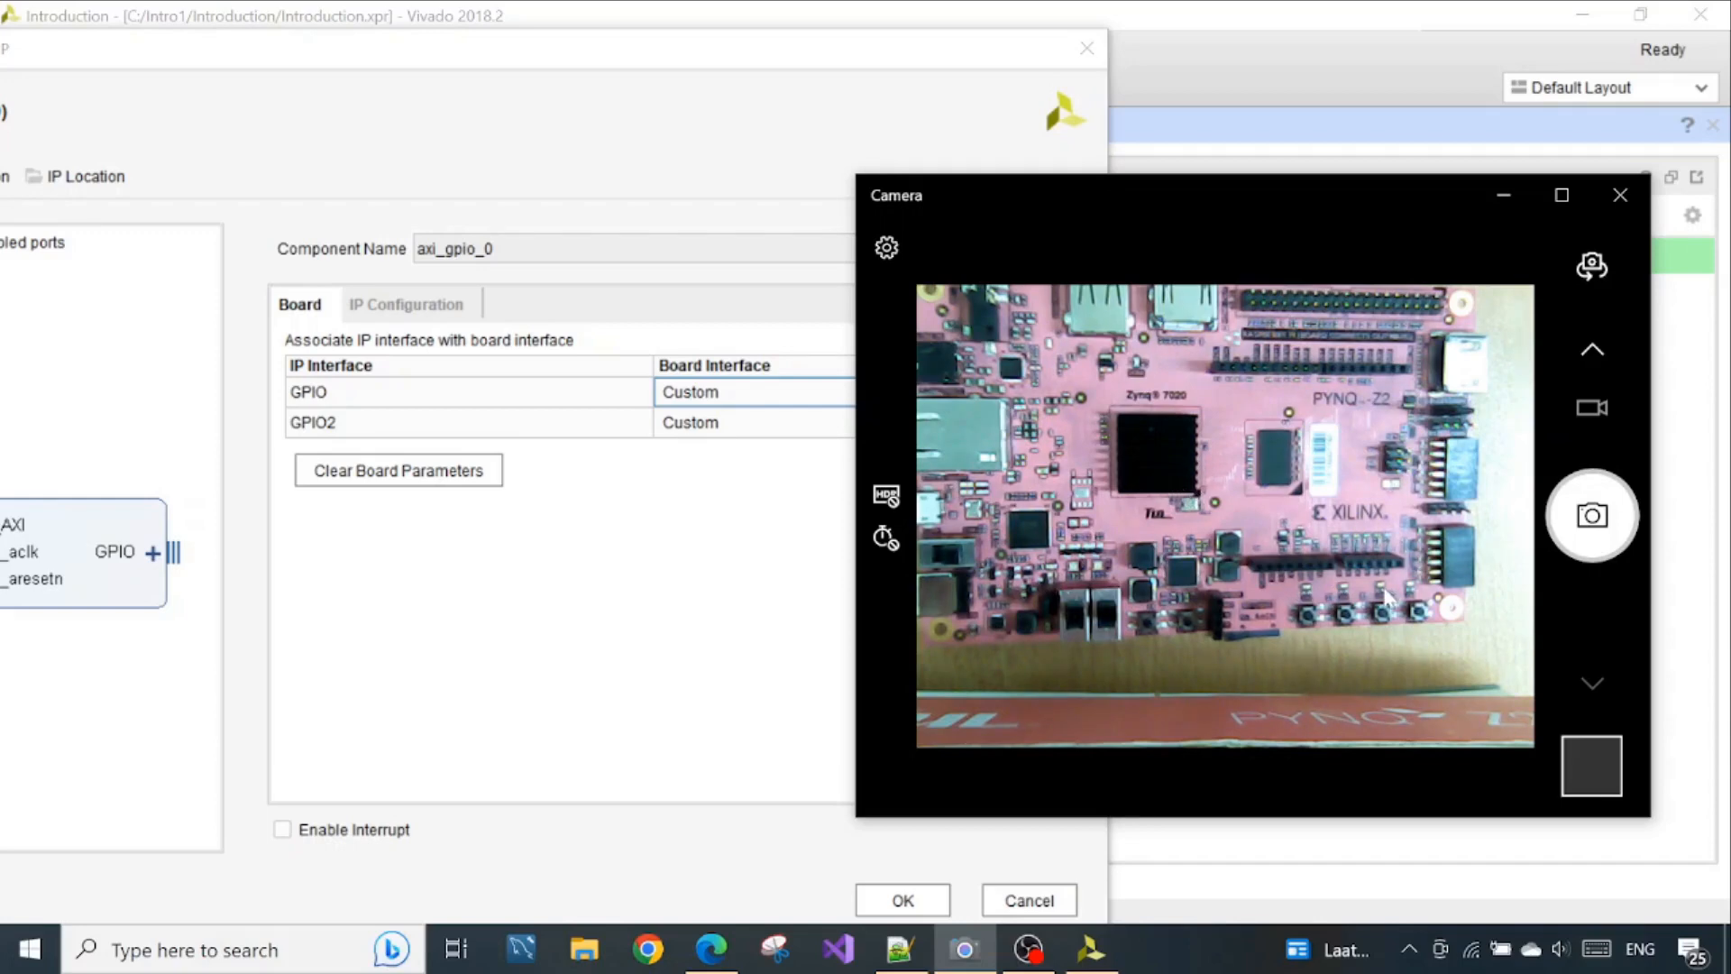
Set the GPIO board interface of axi_gpio_0 to leds 4bits and apply the customization
click(739, 396)
scroll(784, 509, down, 2)
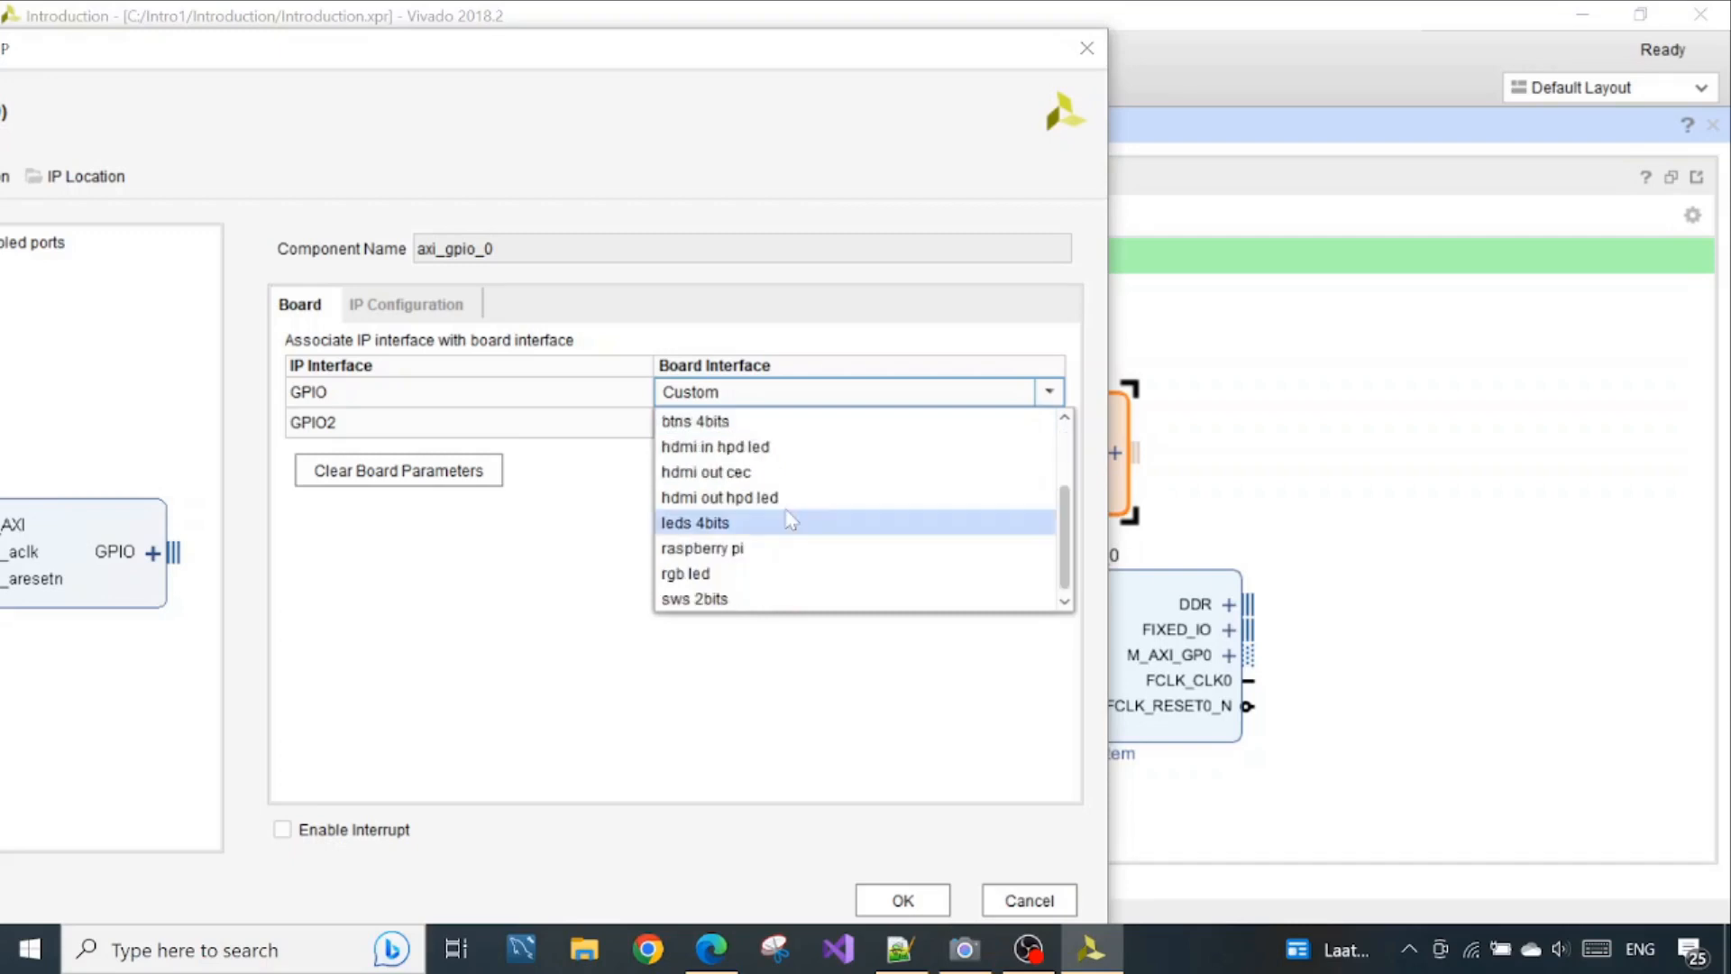
click(775, 518)
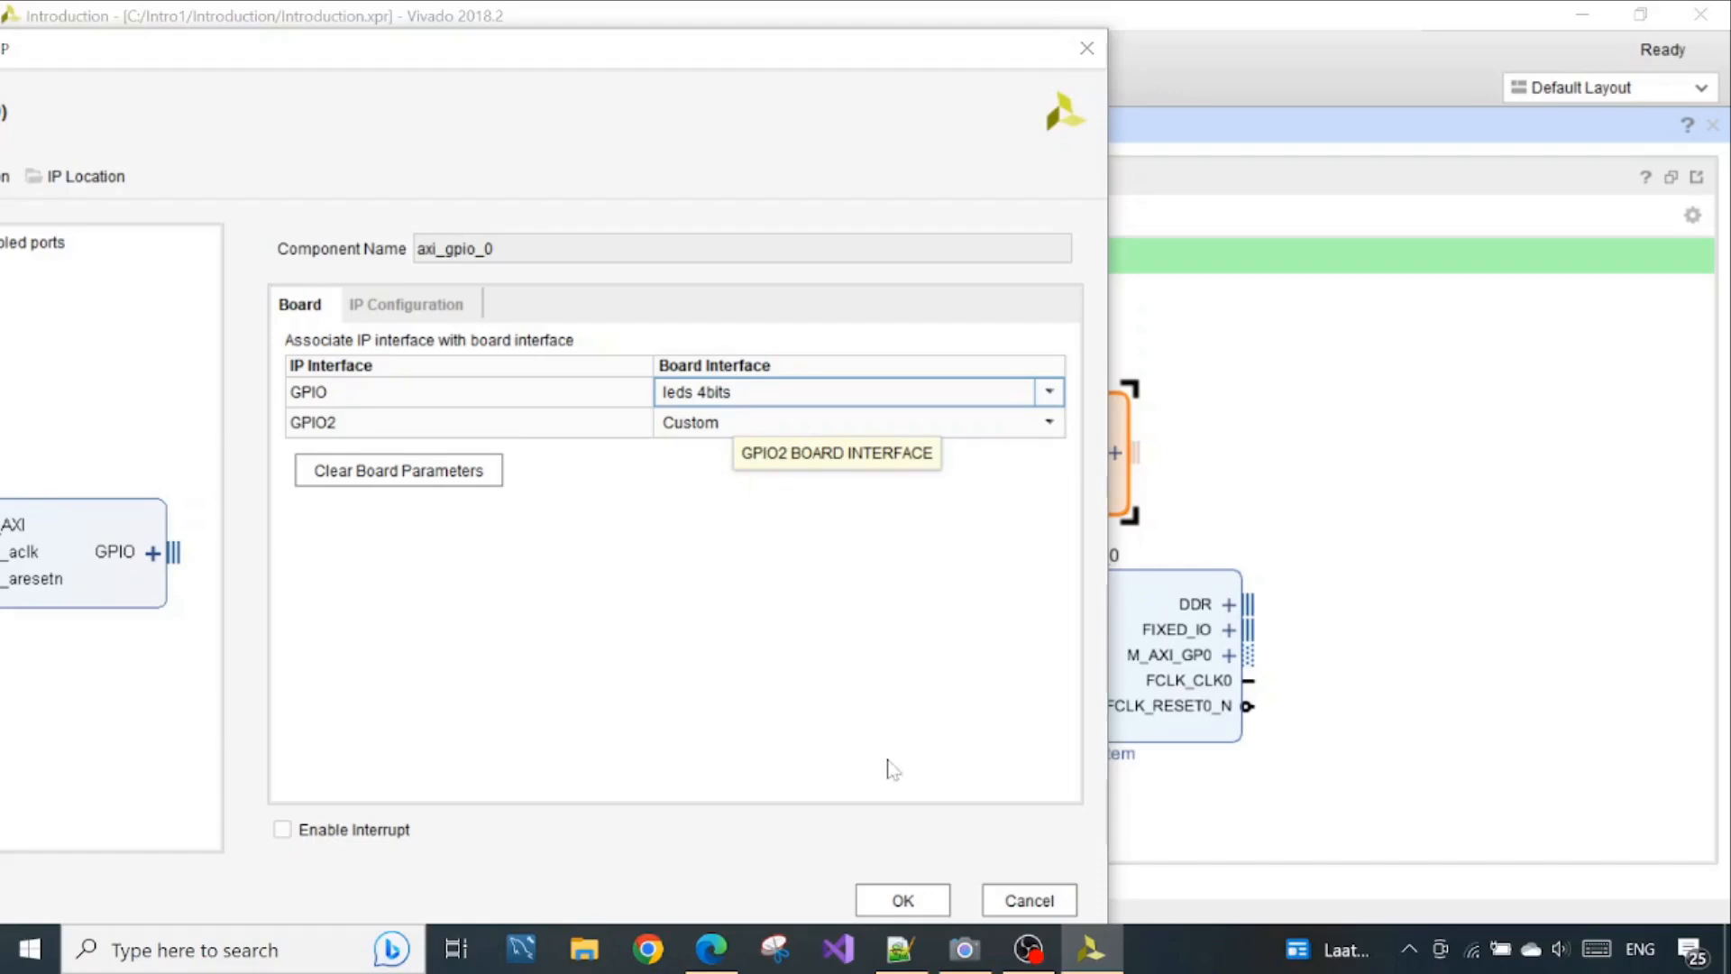
drag(692, 64, 879, 36)
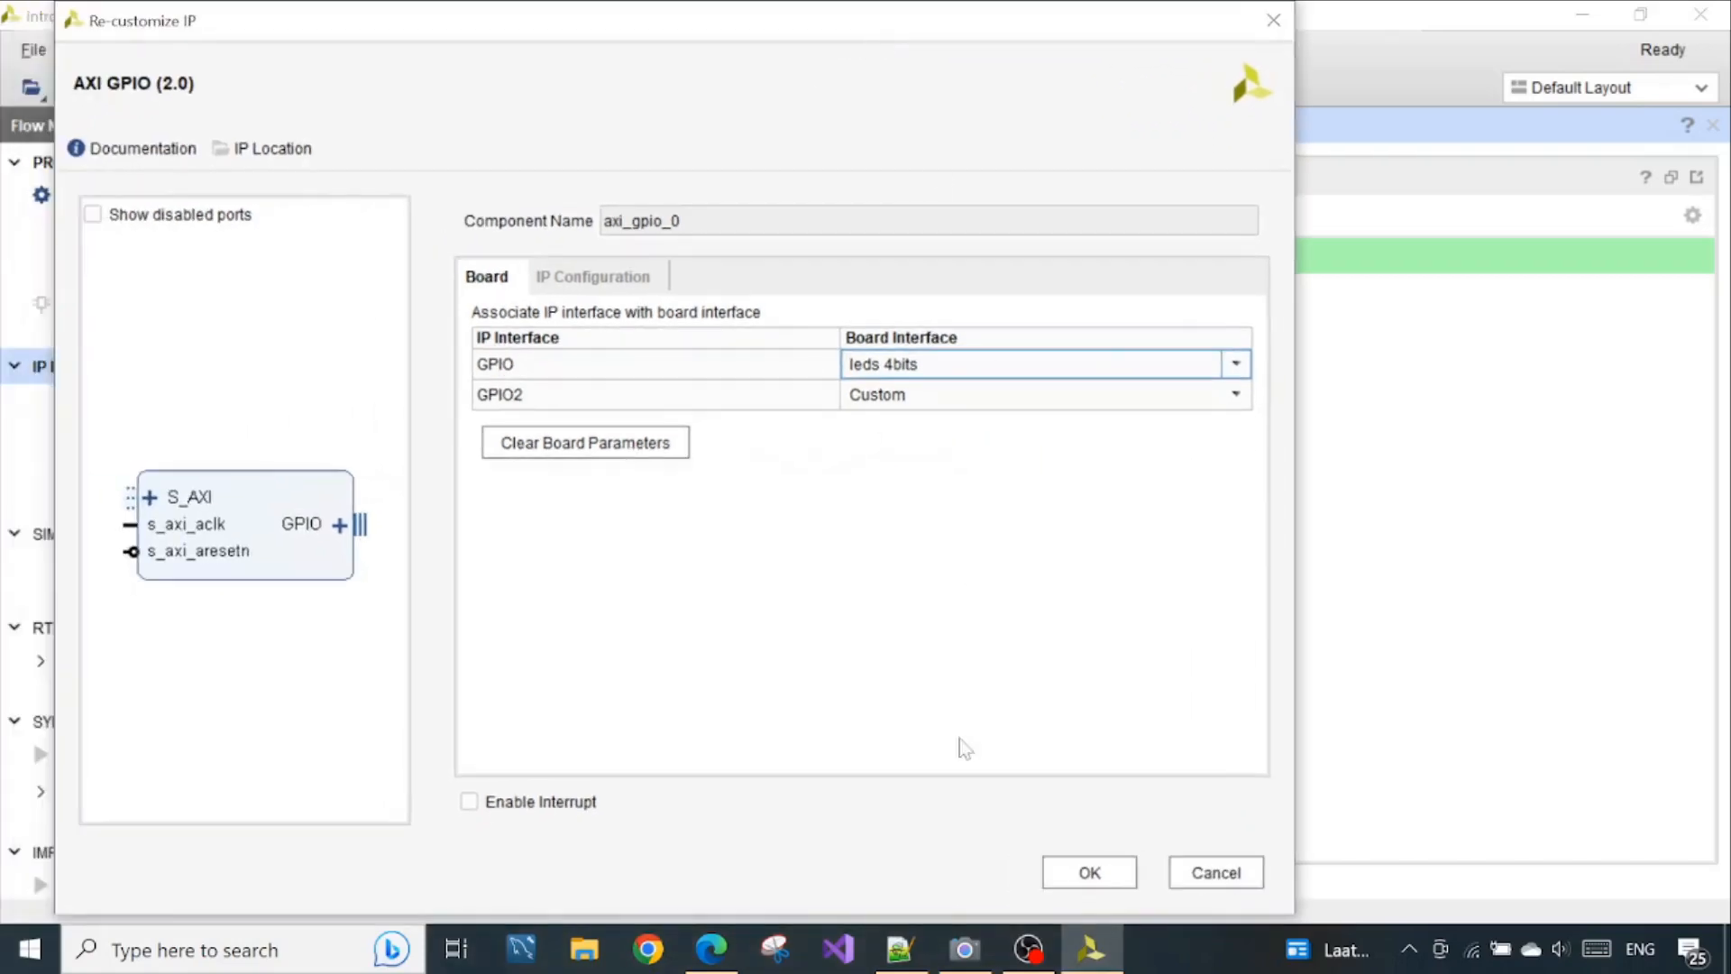
click(1058, 871)
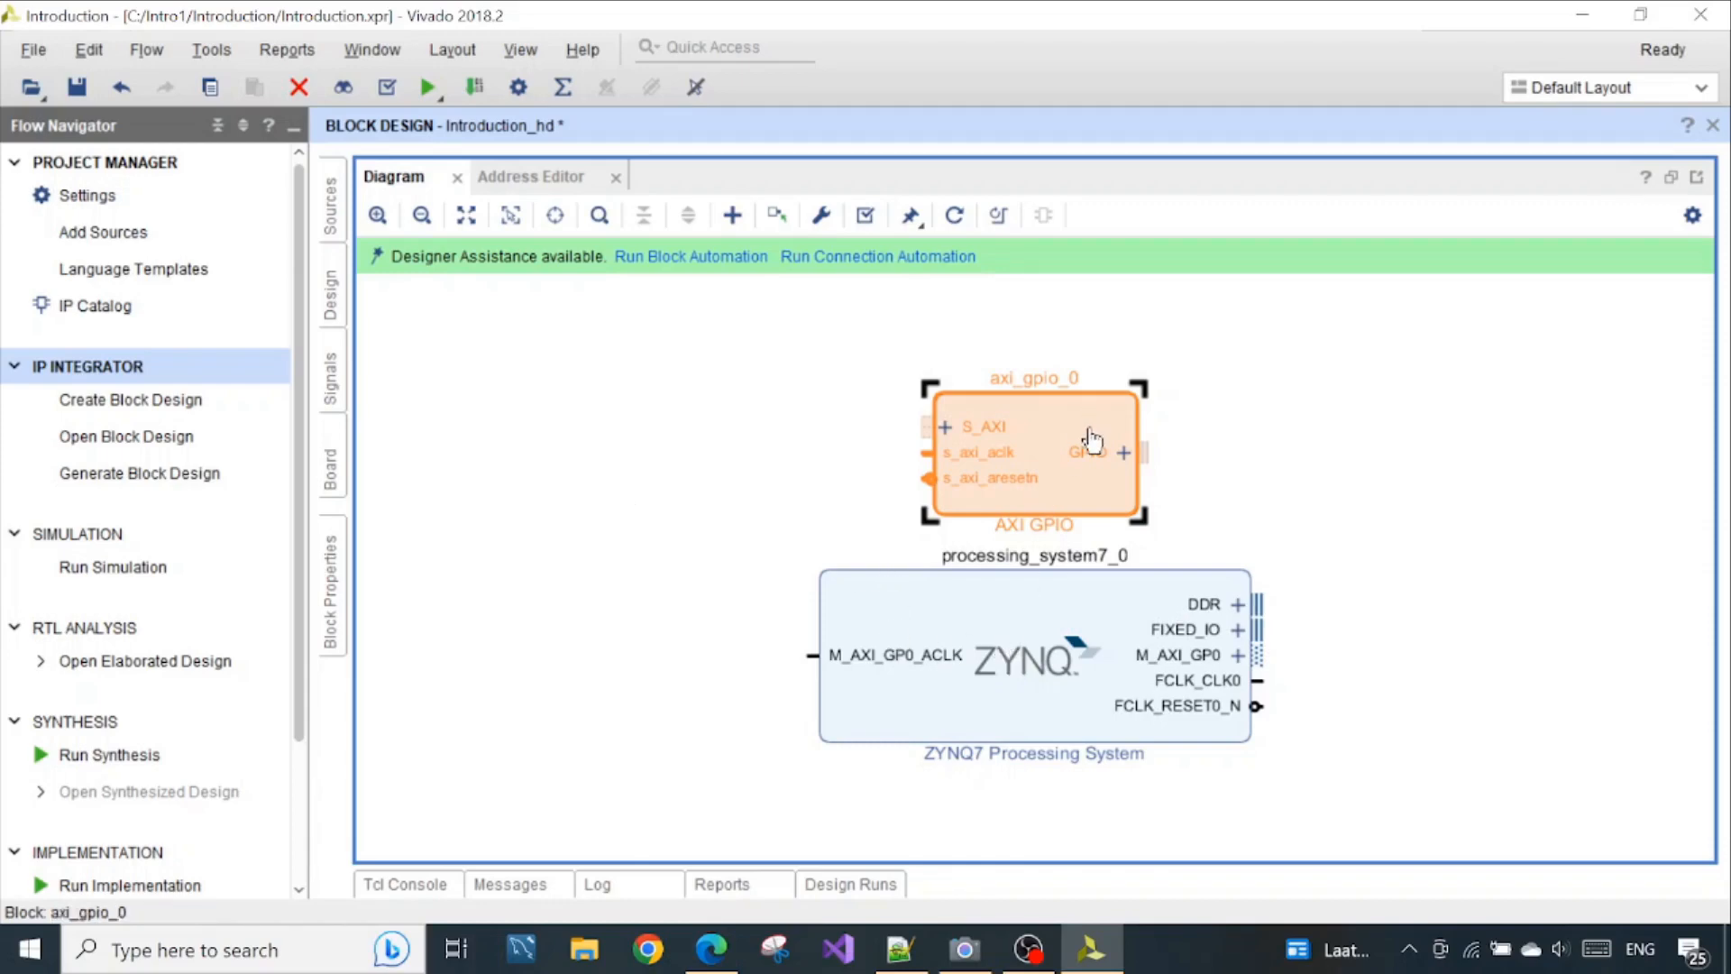
Start Run Connection Automation, include all automation for axi_gpio_0, and review the GPIO and S_AXI options
click(878, 257)
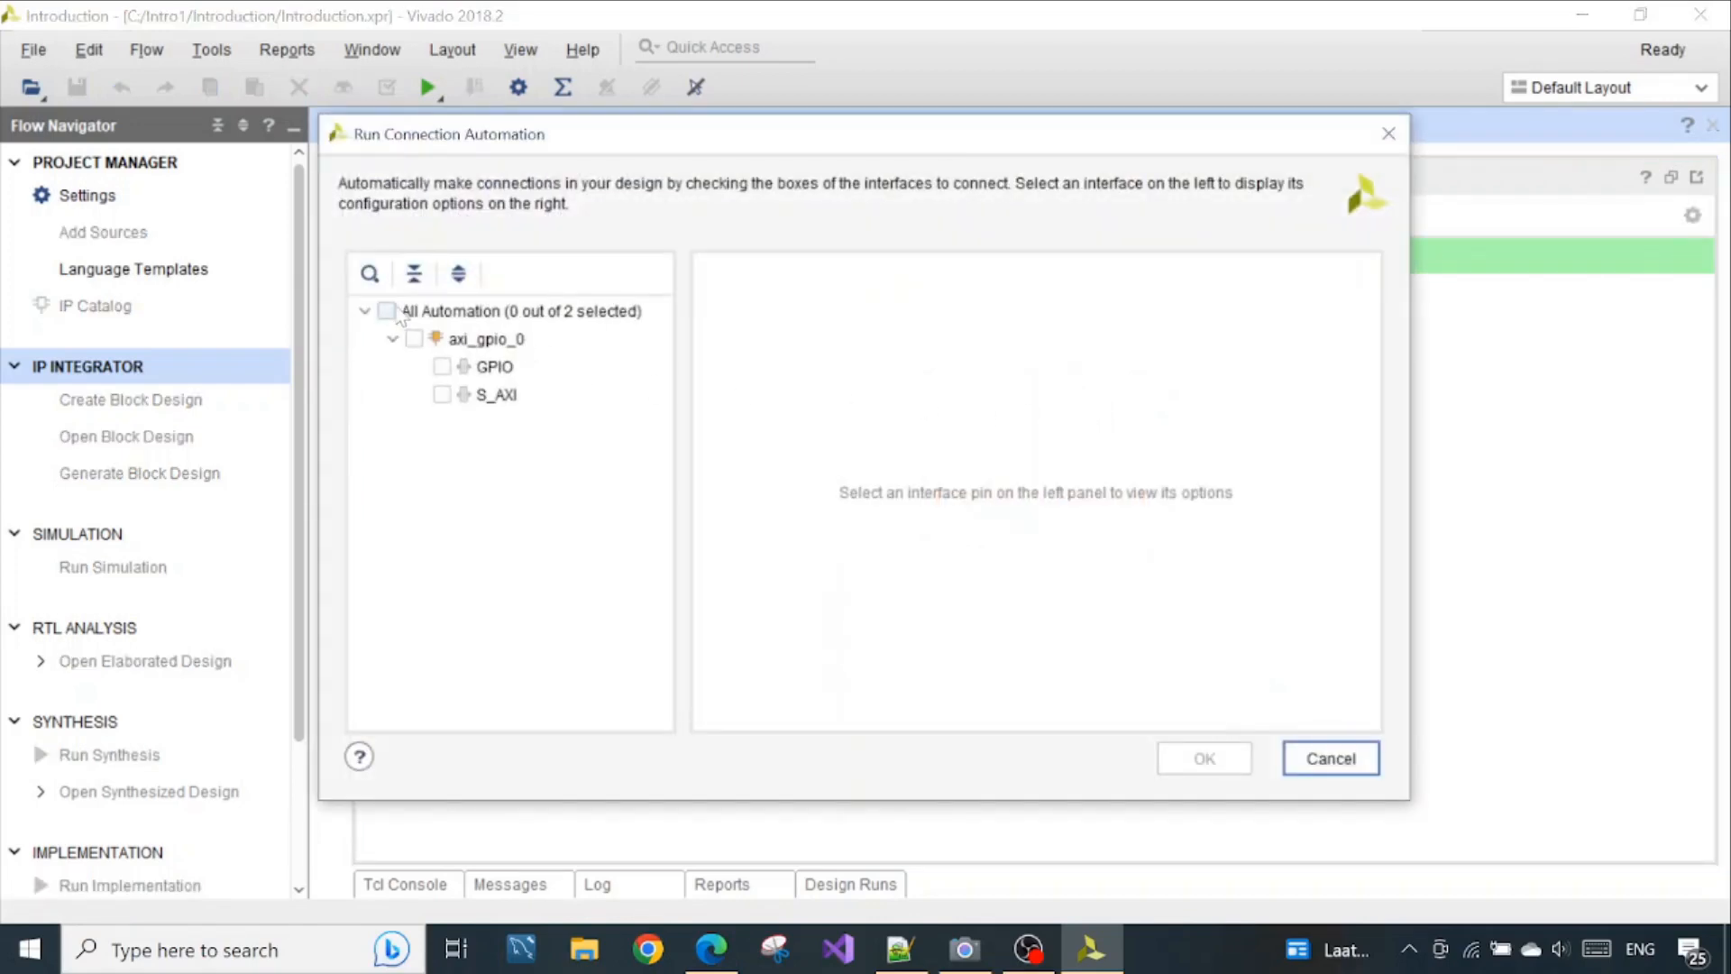
click(387, 311)
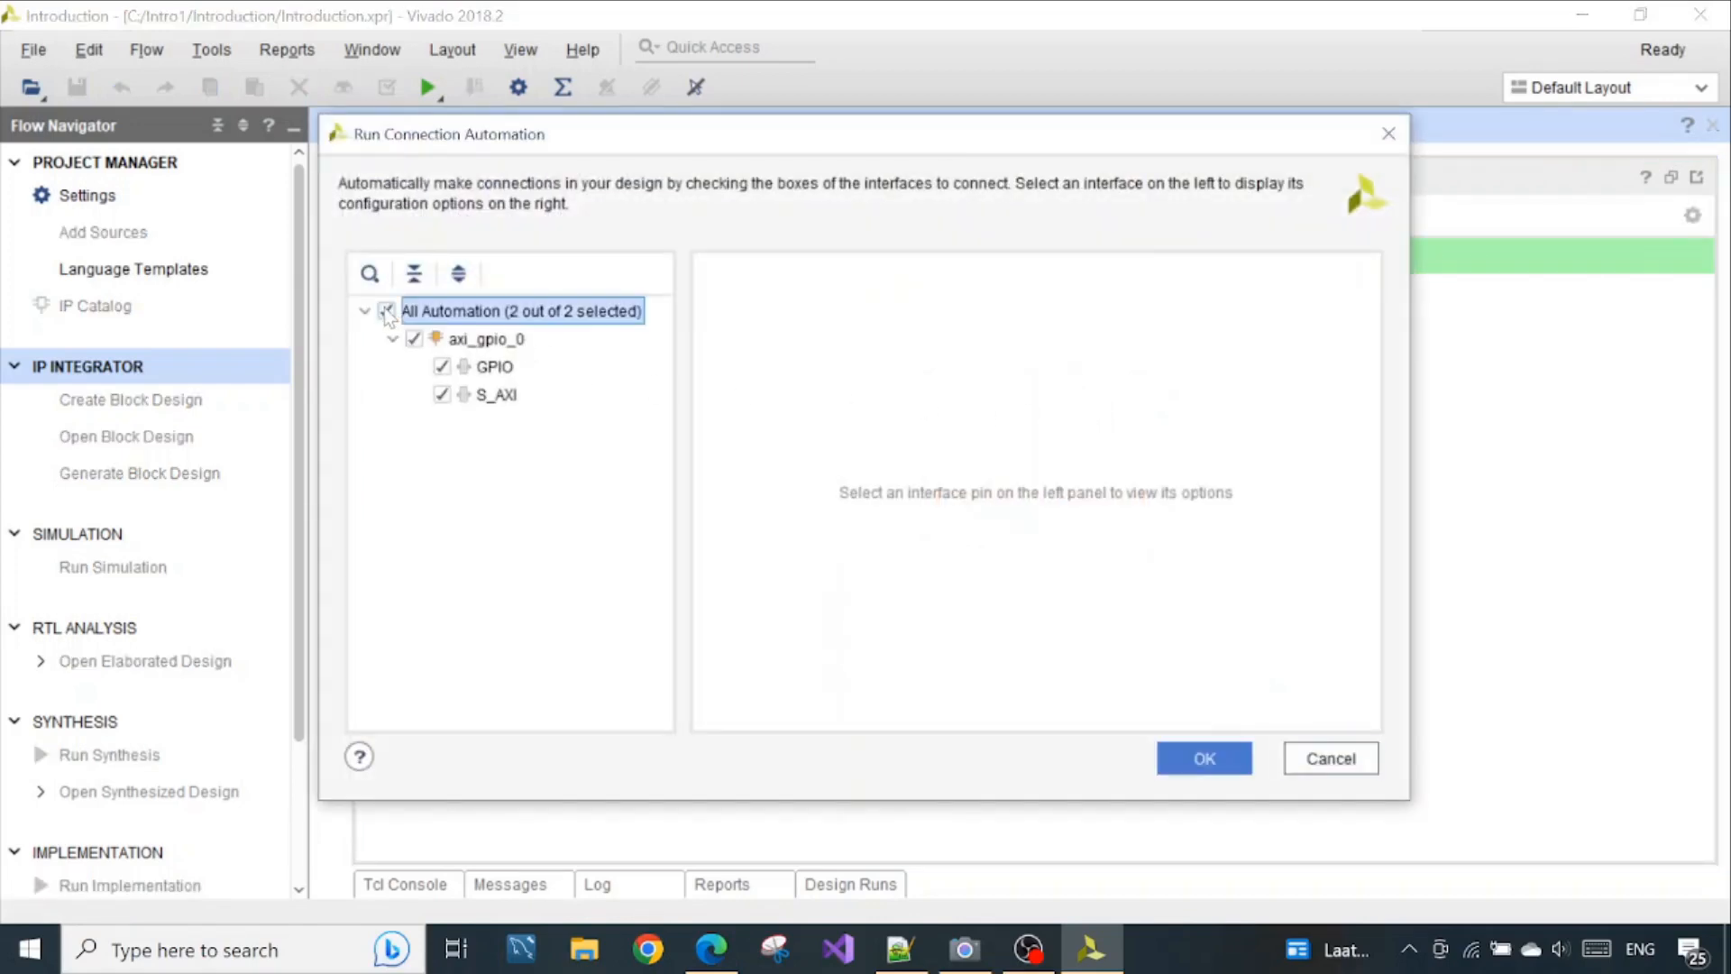
click(475, 343)
click(496, 367)
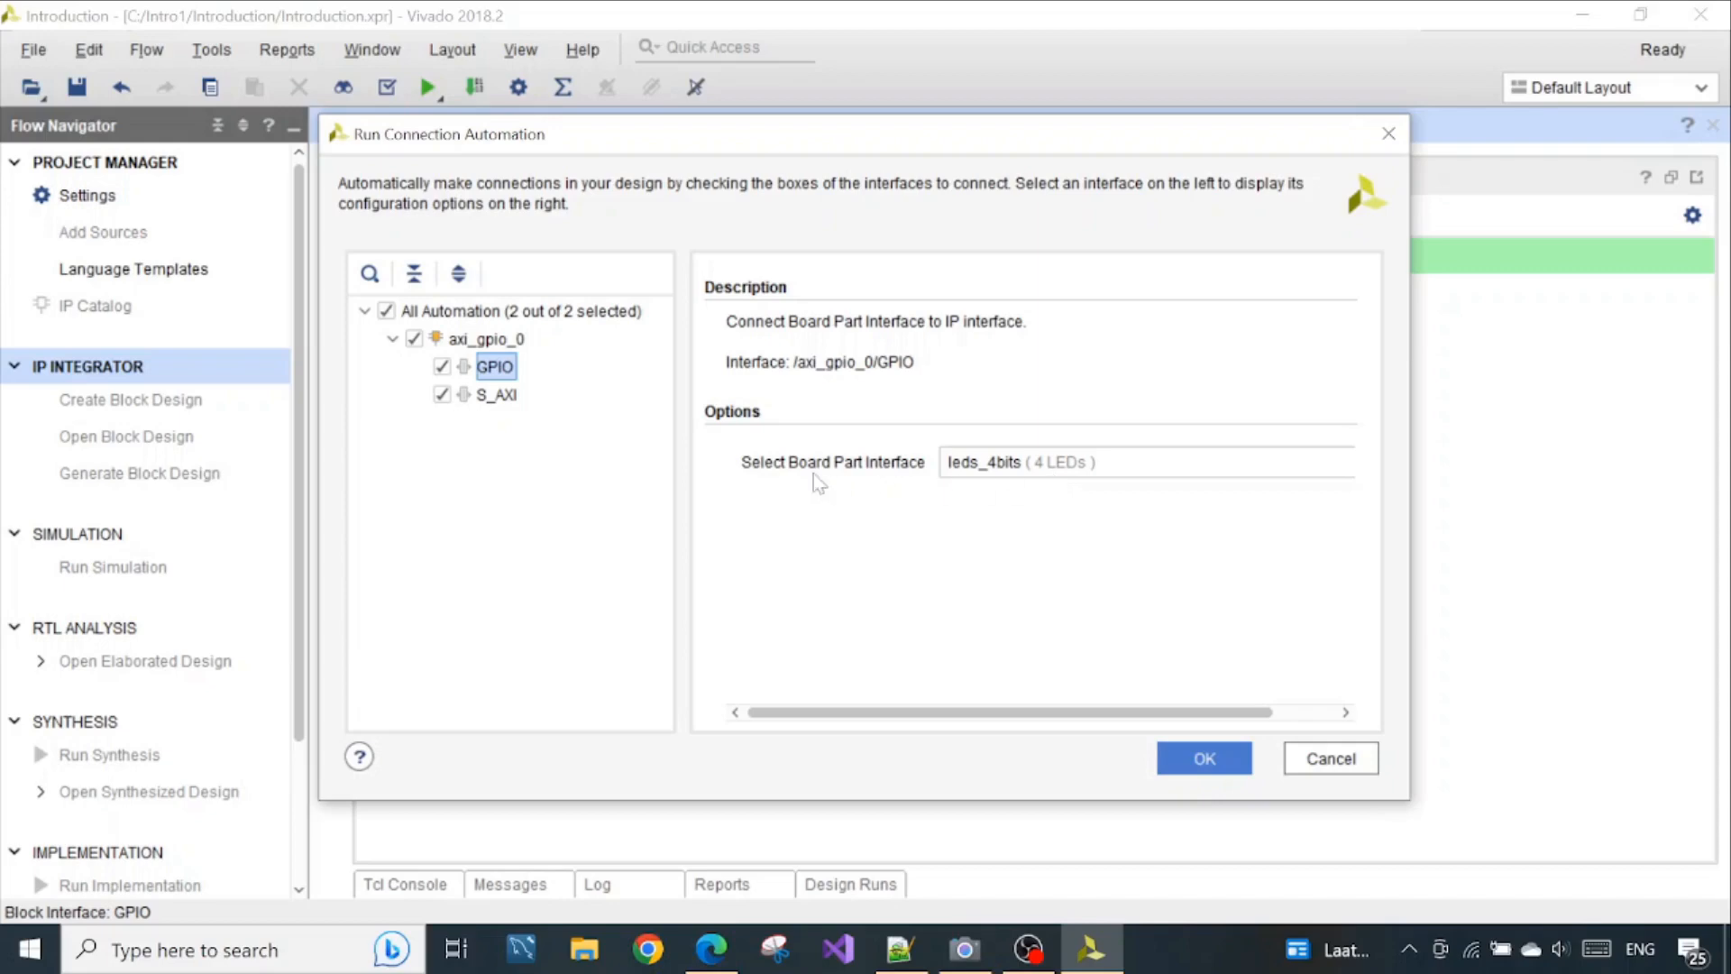
click(498, 397)
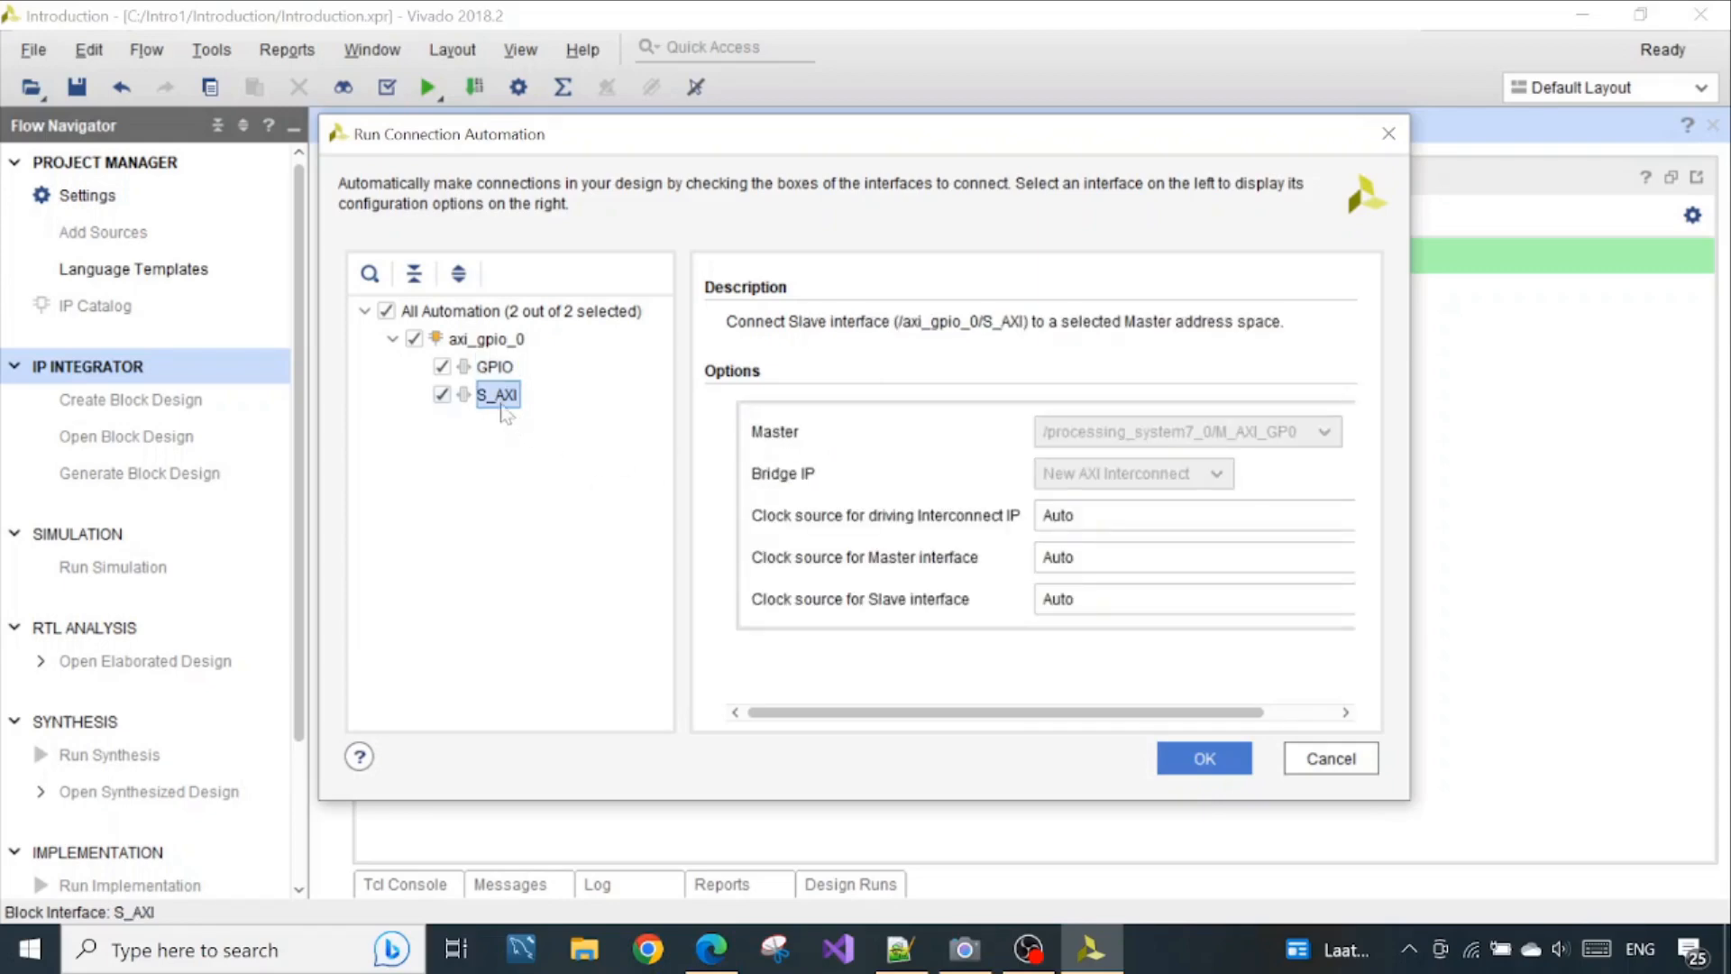
click(494, 368)
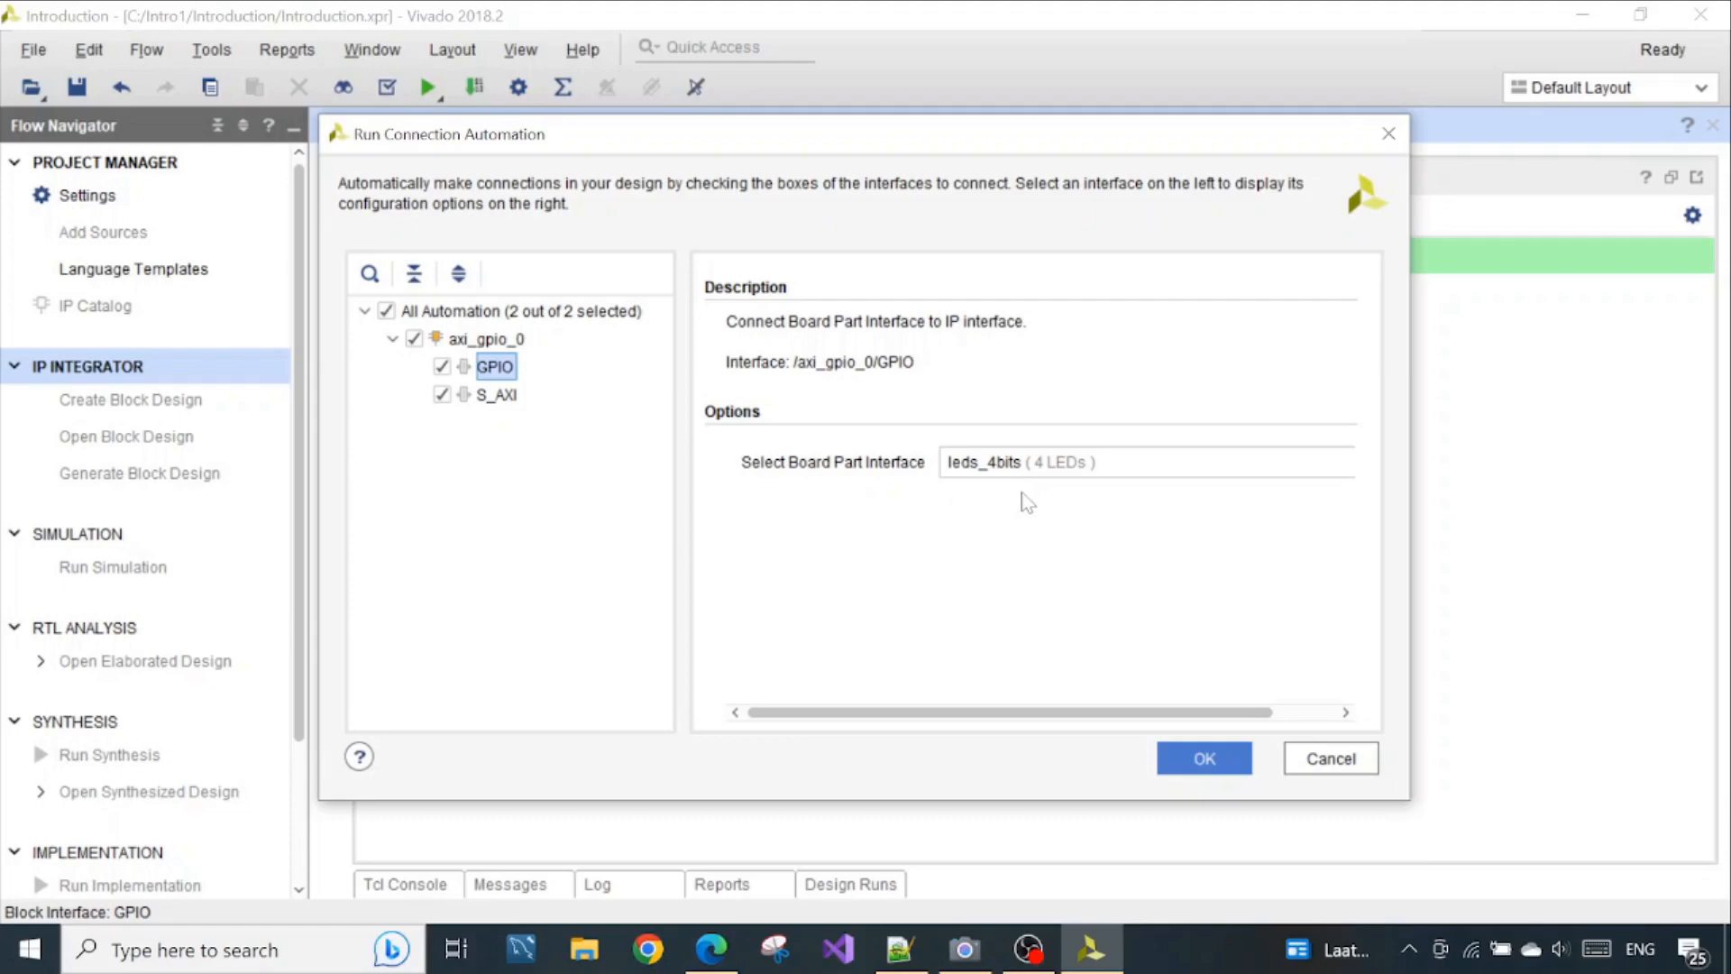
click(498, 395)
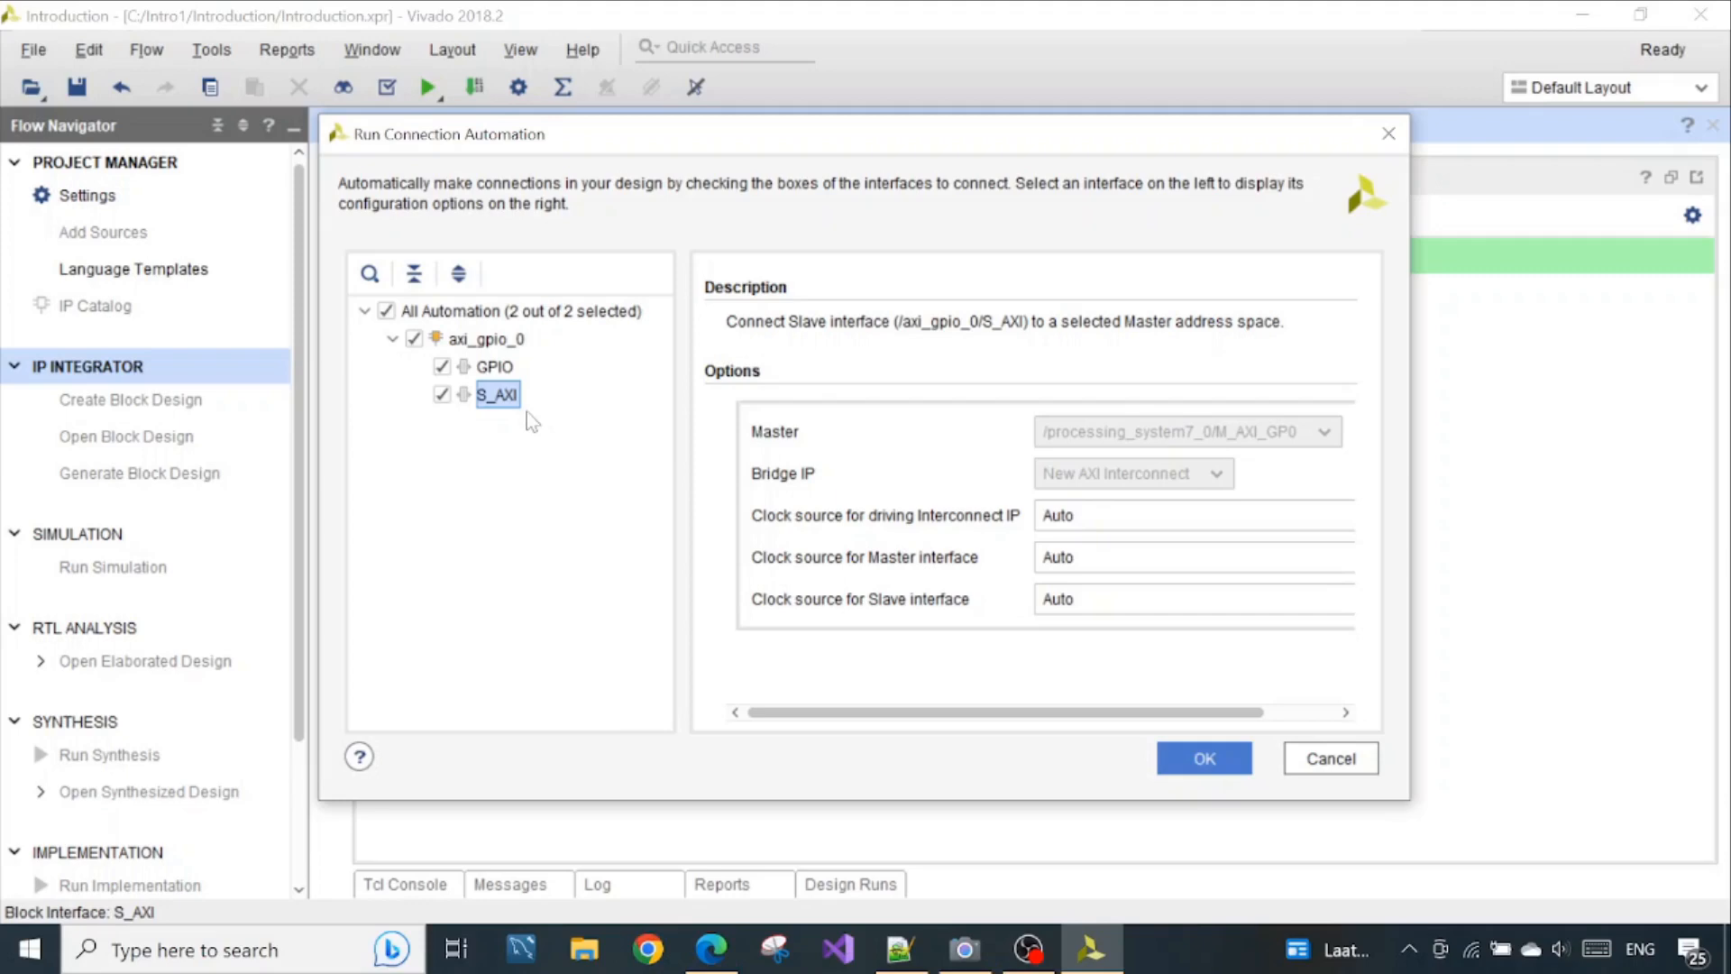
Check the AXI connection in the Zynq book's Figure 8.1 in Edge, and return to Vivado
mouse_move(711, 951)
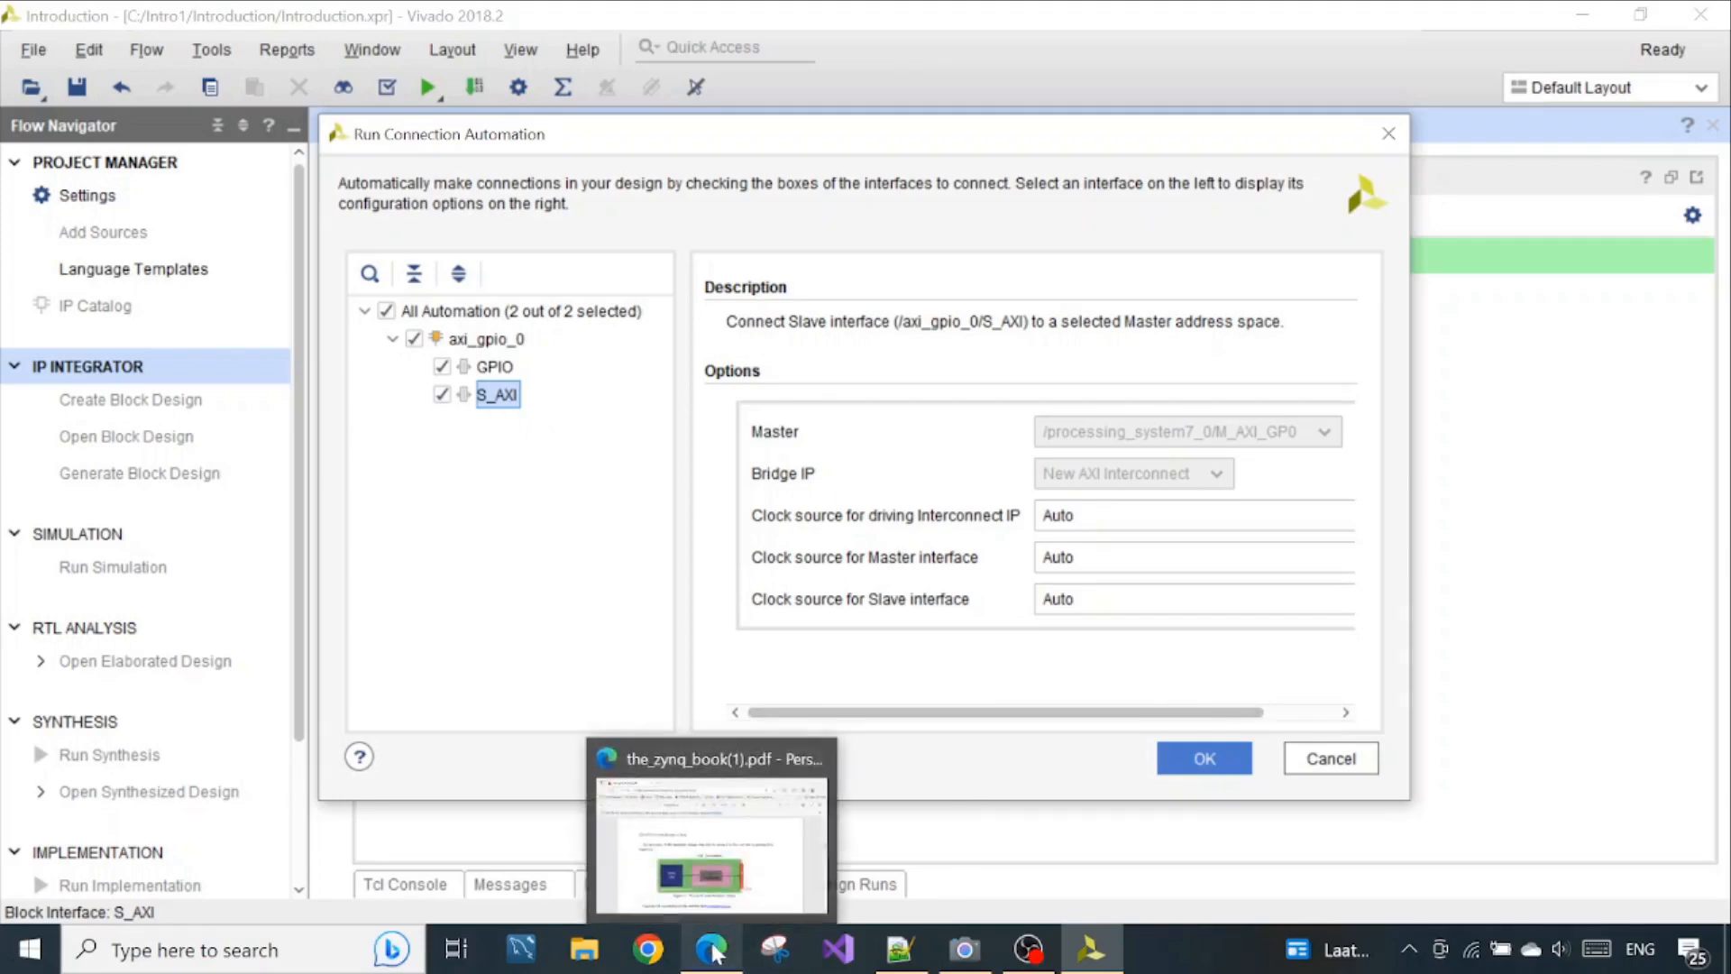
click(777, 780)
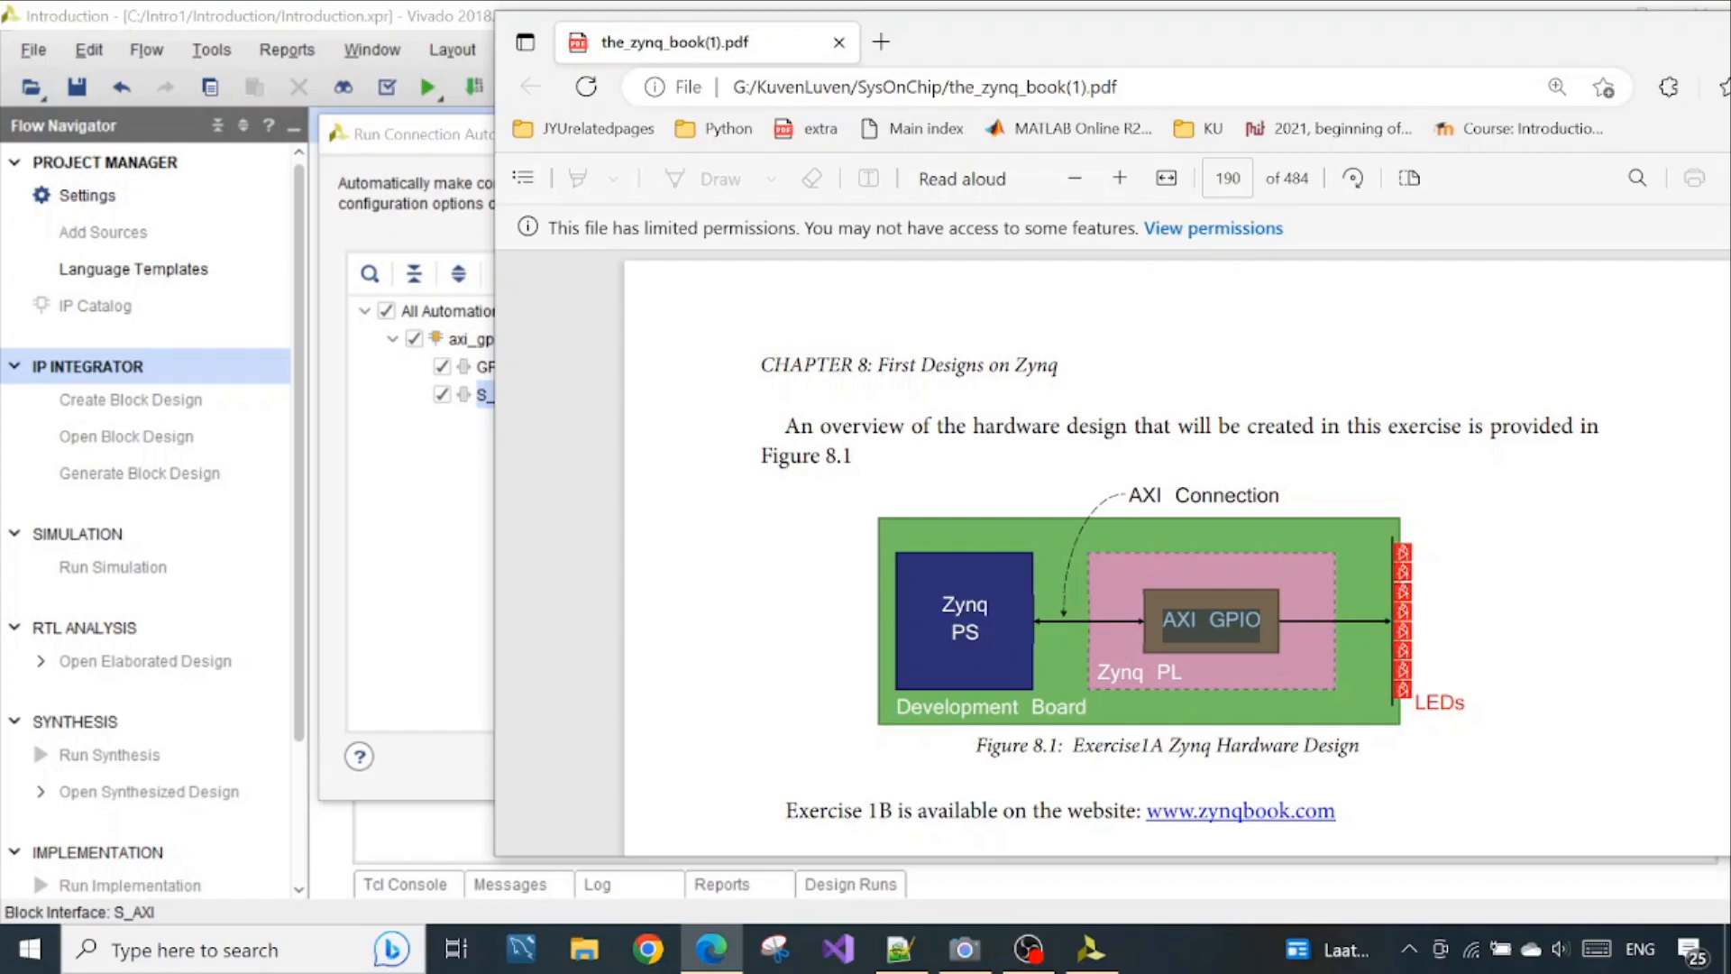
drag(1430, 56, 827, 108)
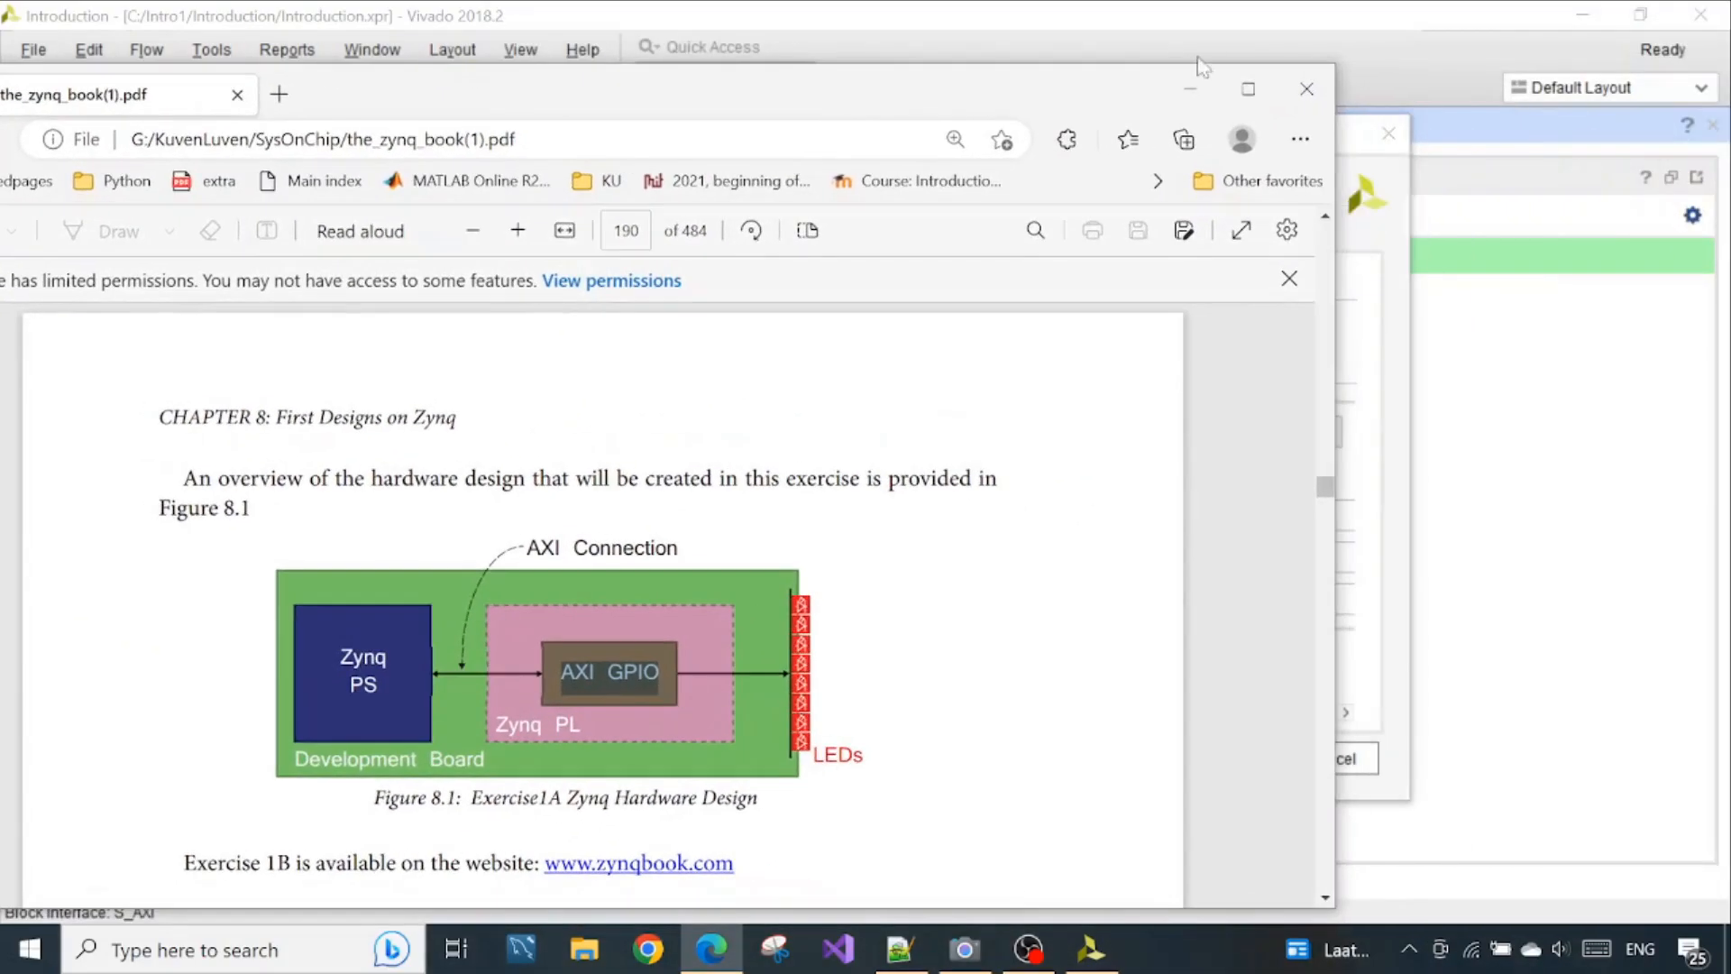
click(1190, 89)
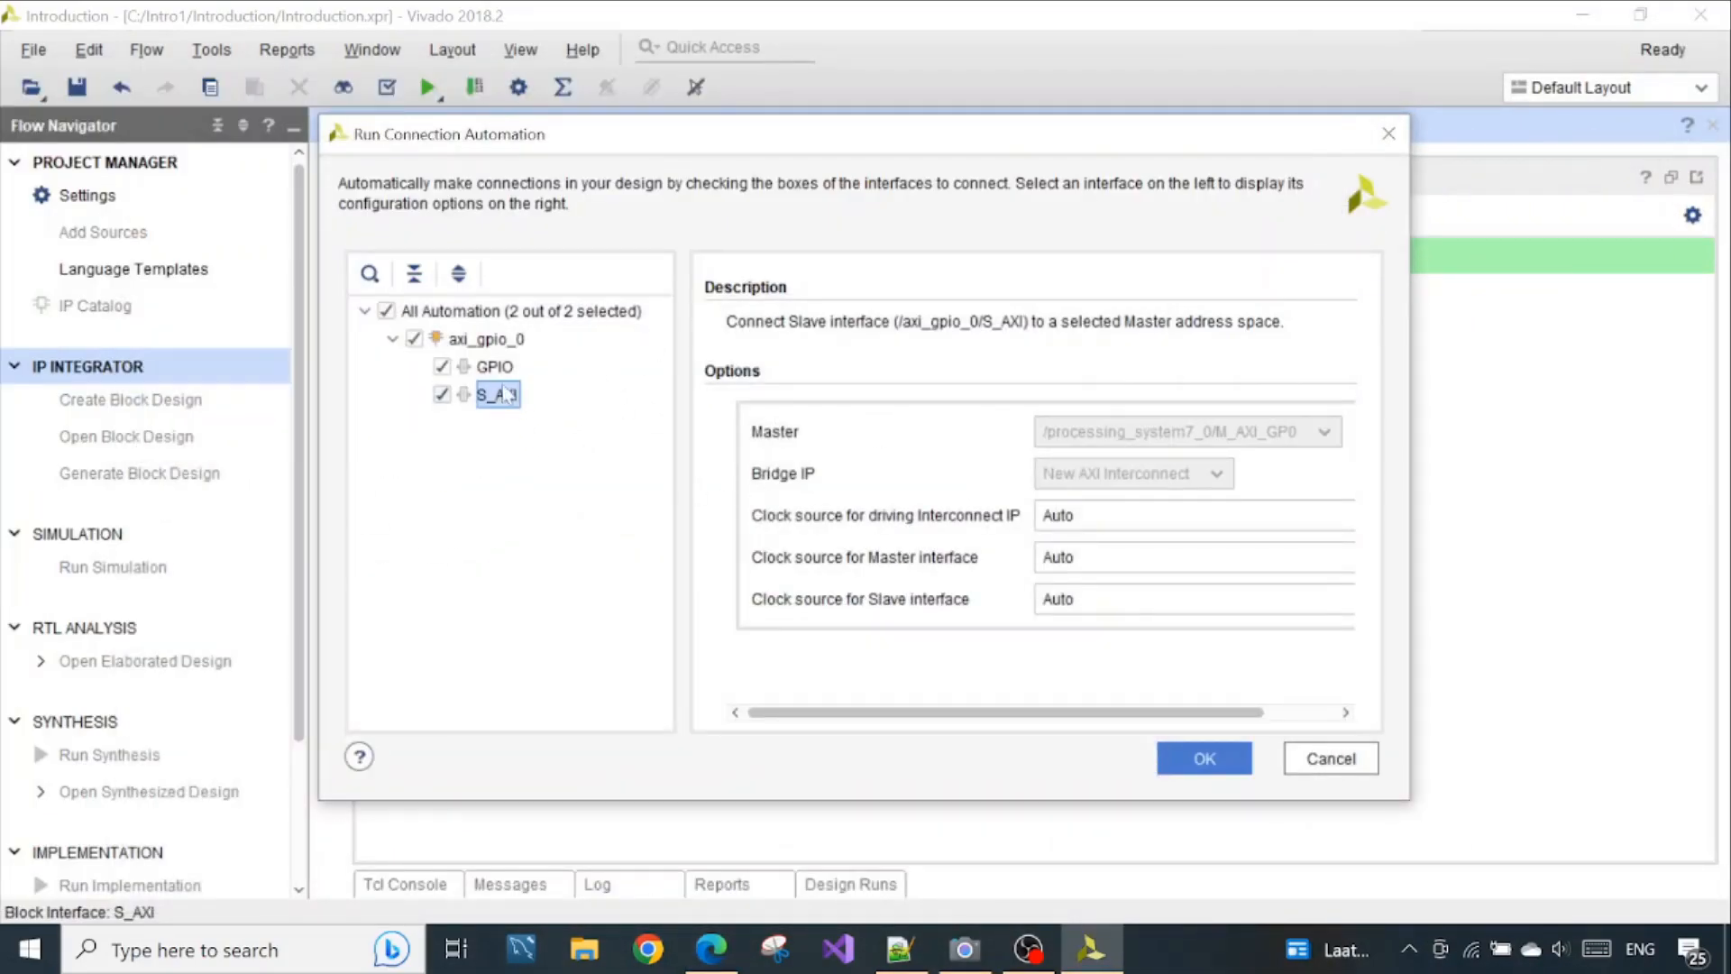
Check the S_AXI port in the diagram behind the dialog and apply the connection automation for GPIO and S_AXI
drag(810, 133, 727, 629)
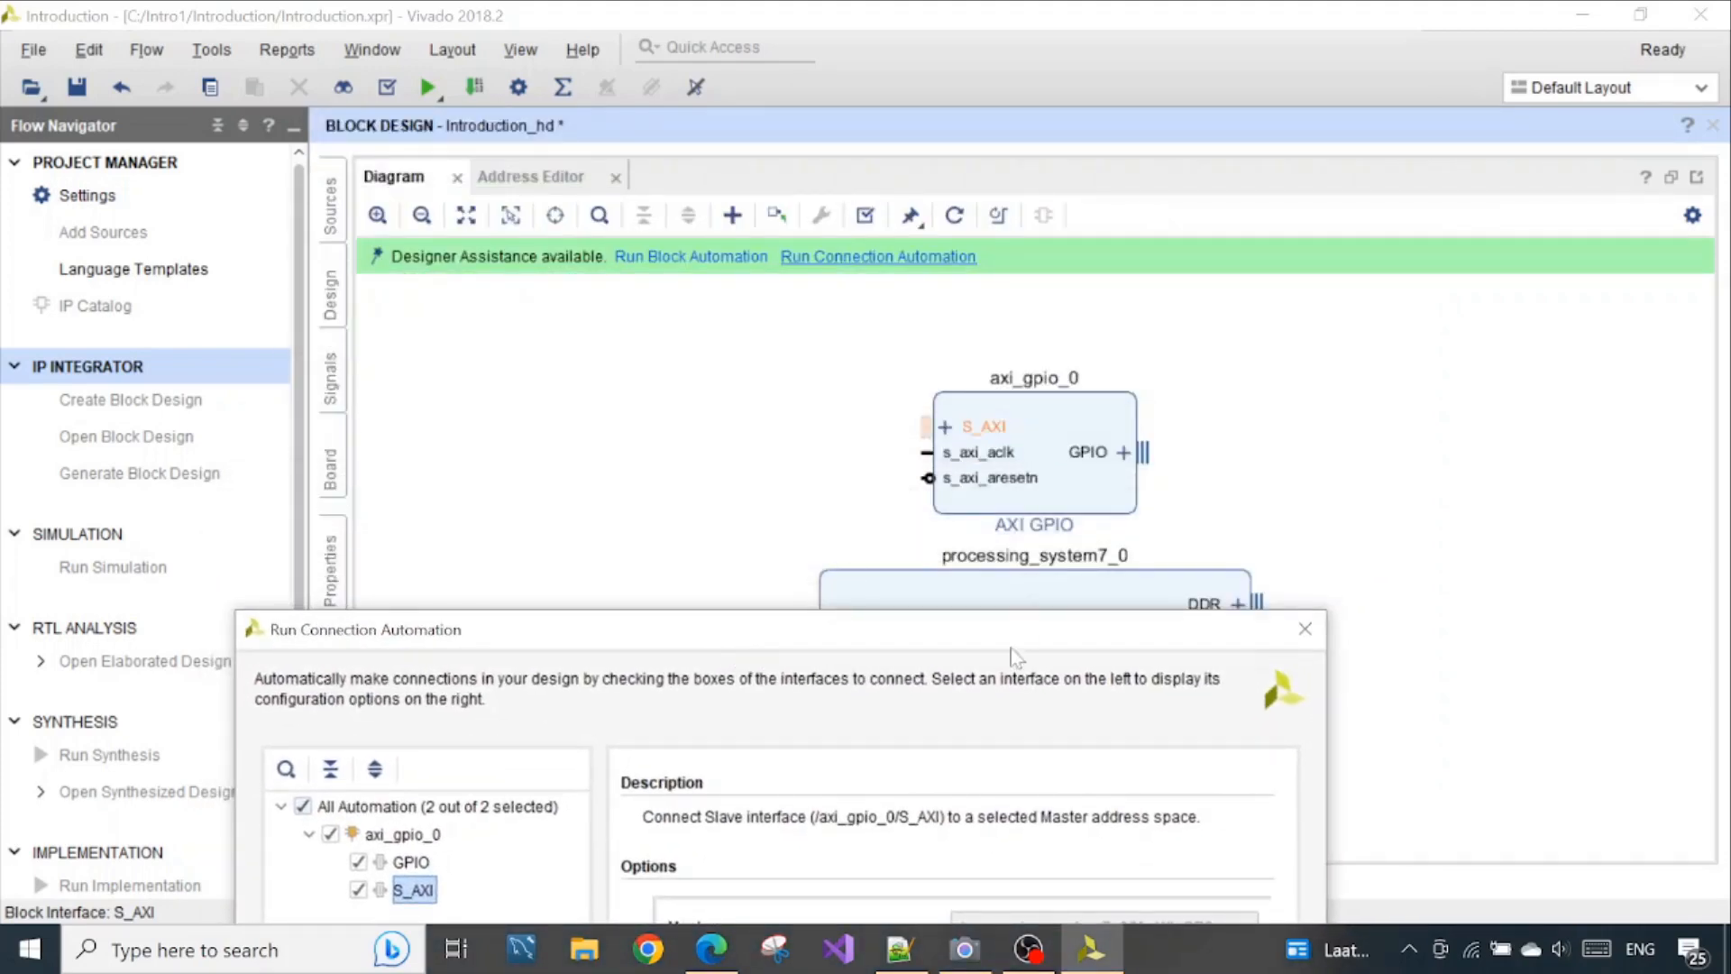
drag(1006, 633, 1053, 220)
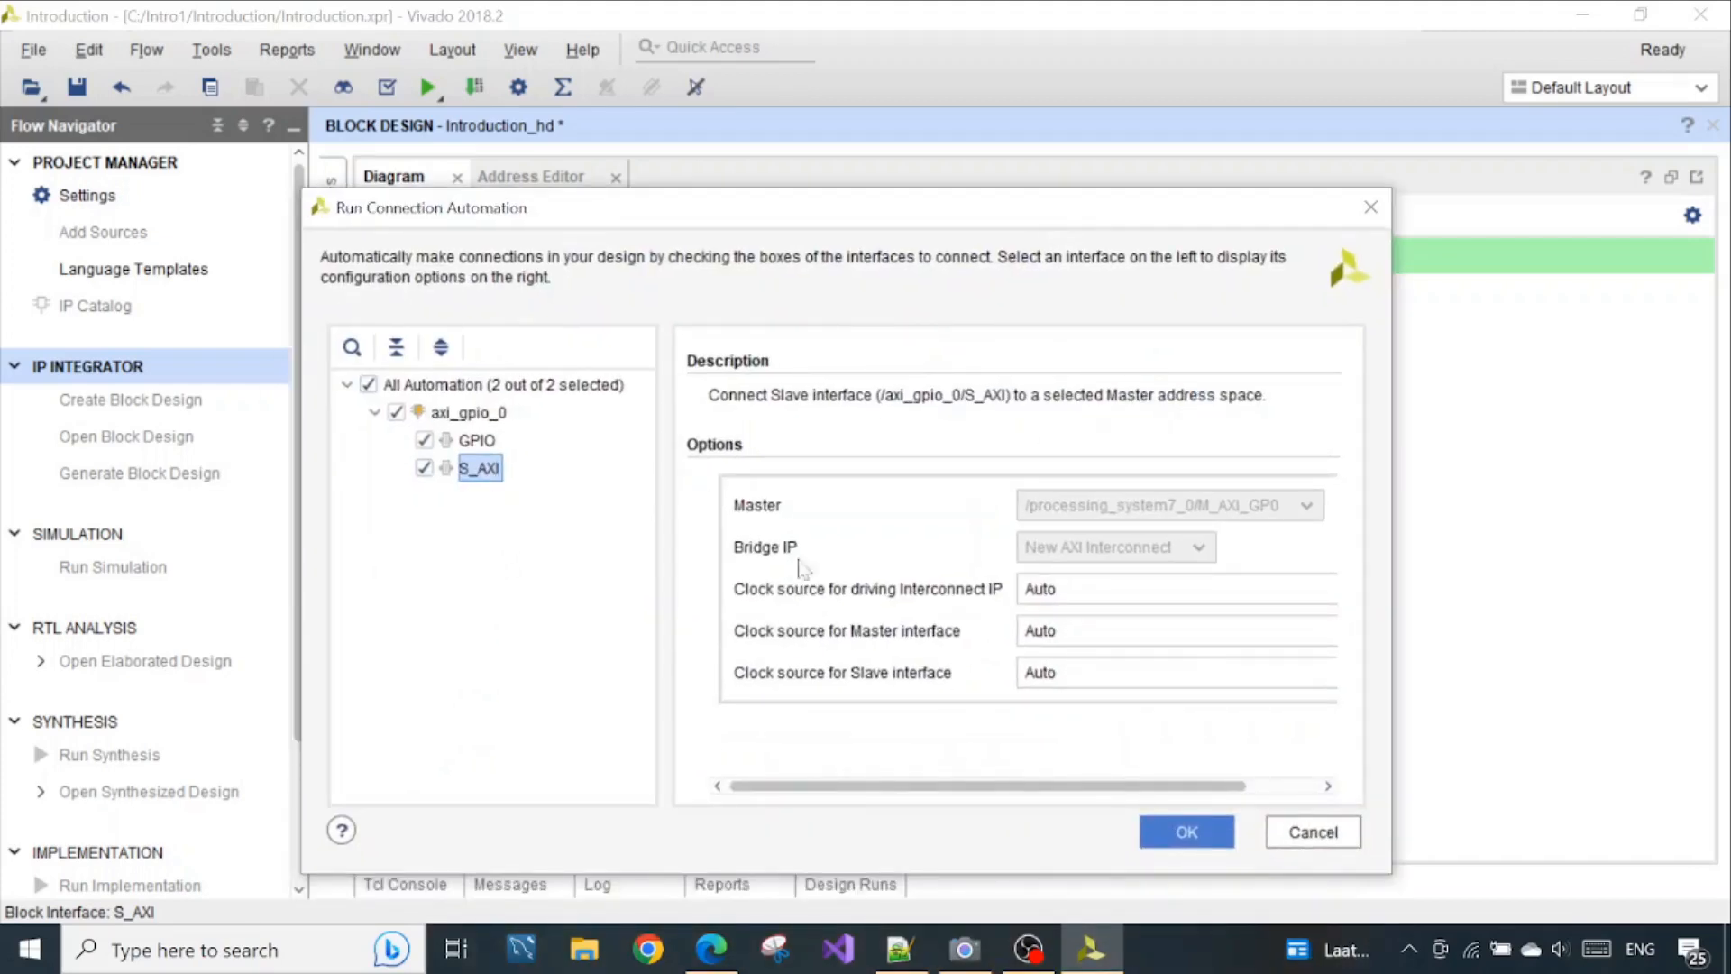
click(1185, 832)
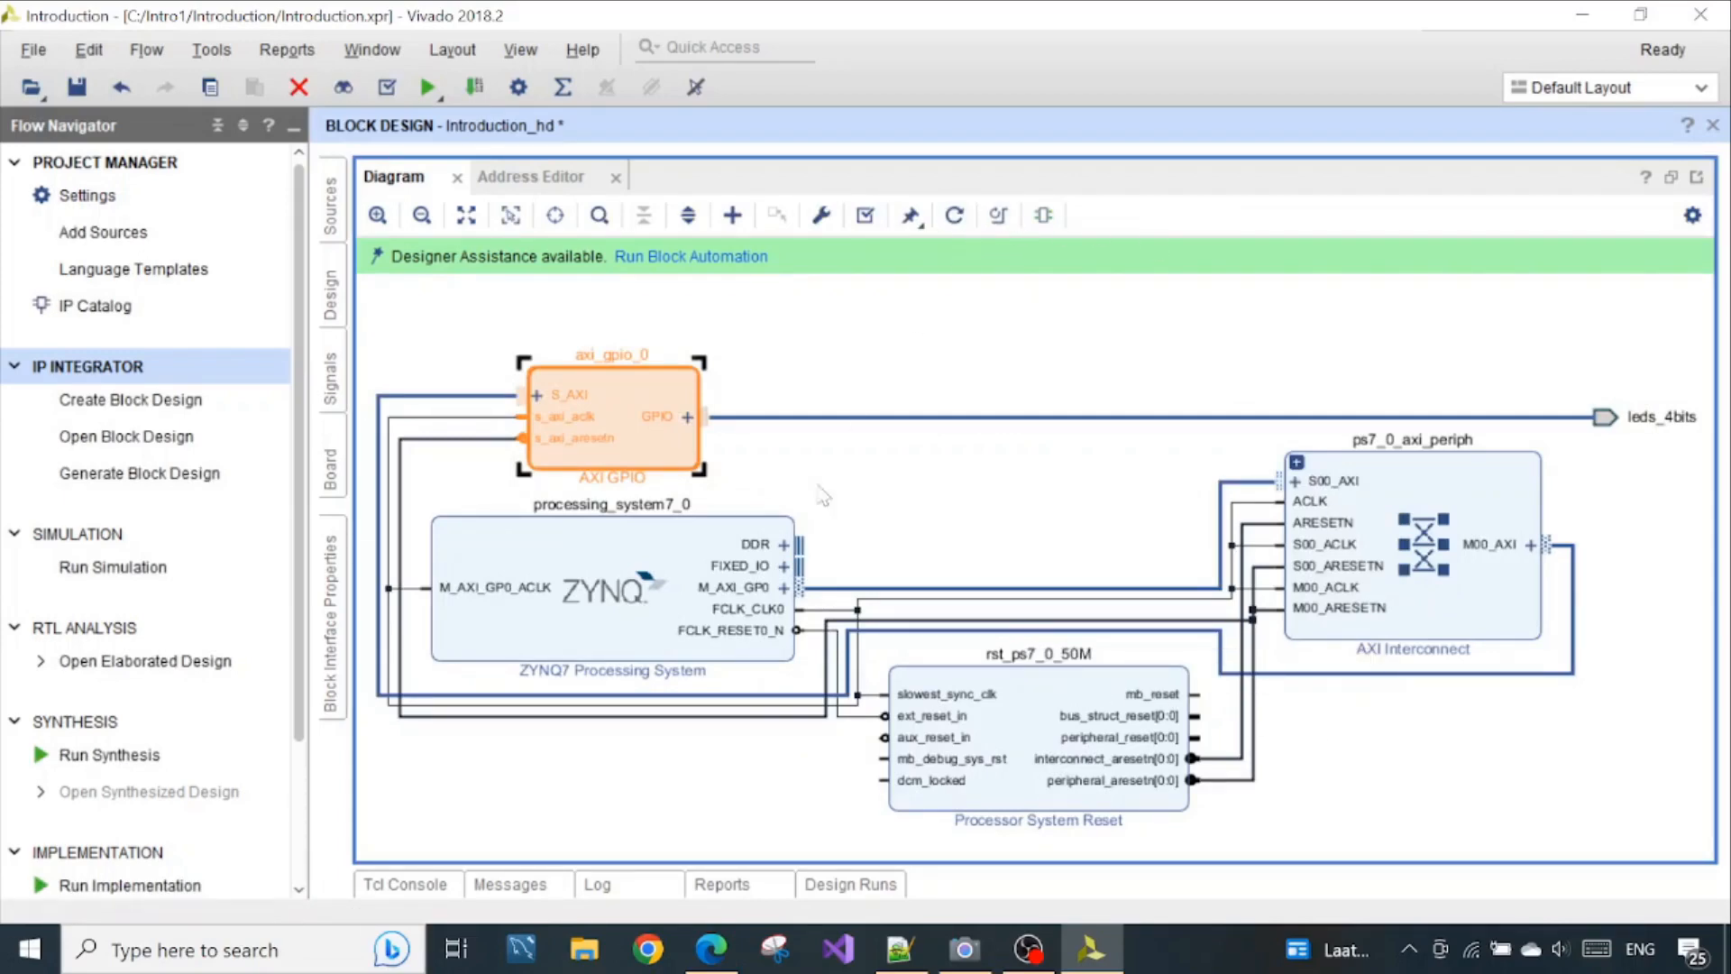
Run block automation on processing_system7_0 with the board preset applied, FIXED_IO and DDR made external, and both cross triggers disabled
click(678, 261)
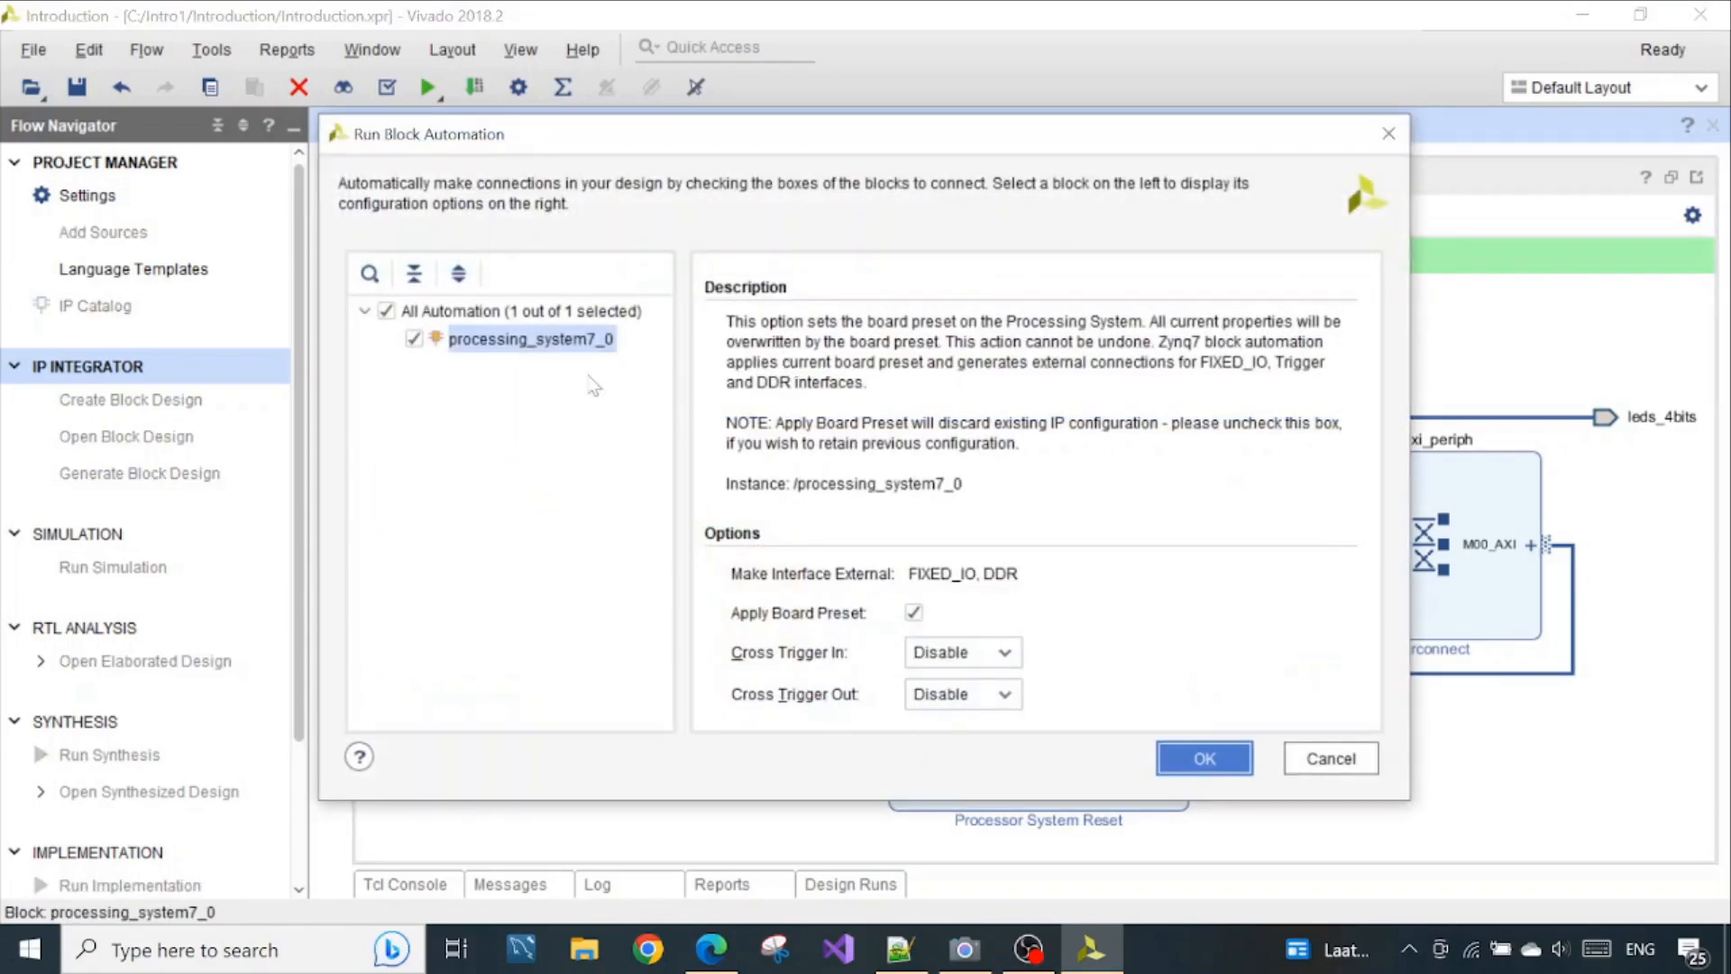
drag(642, 144, 1136, 240)
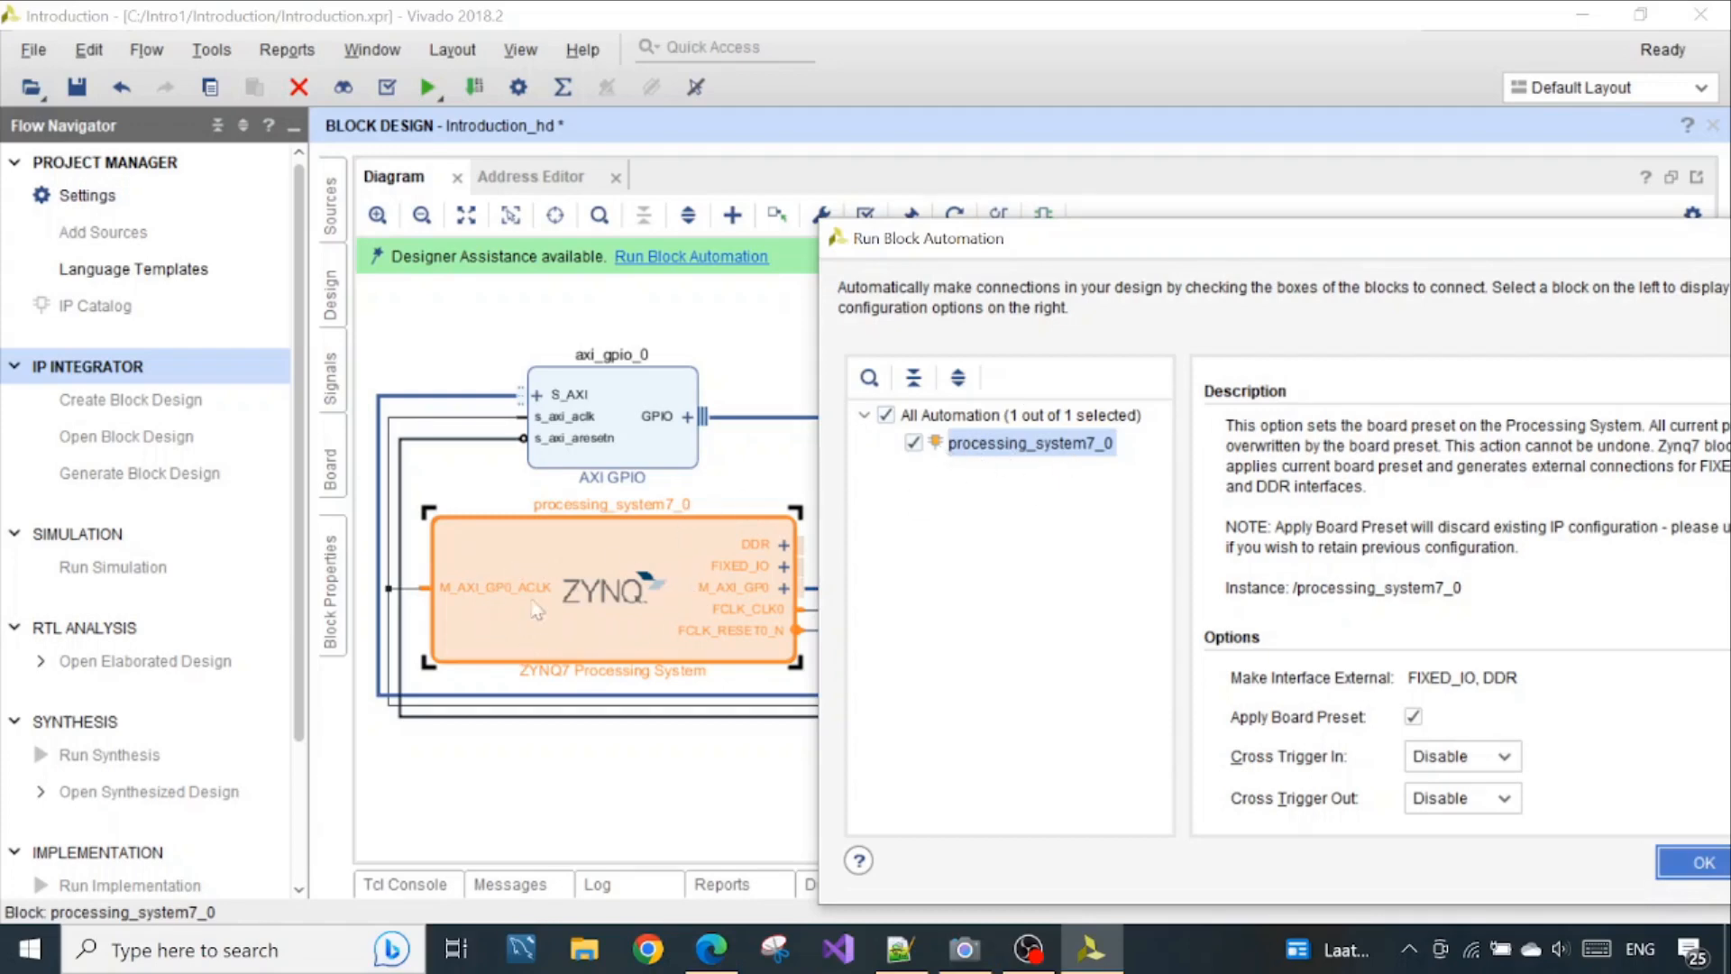
drag(1057, 246, 774, 155)
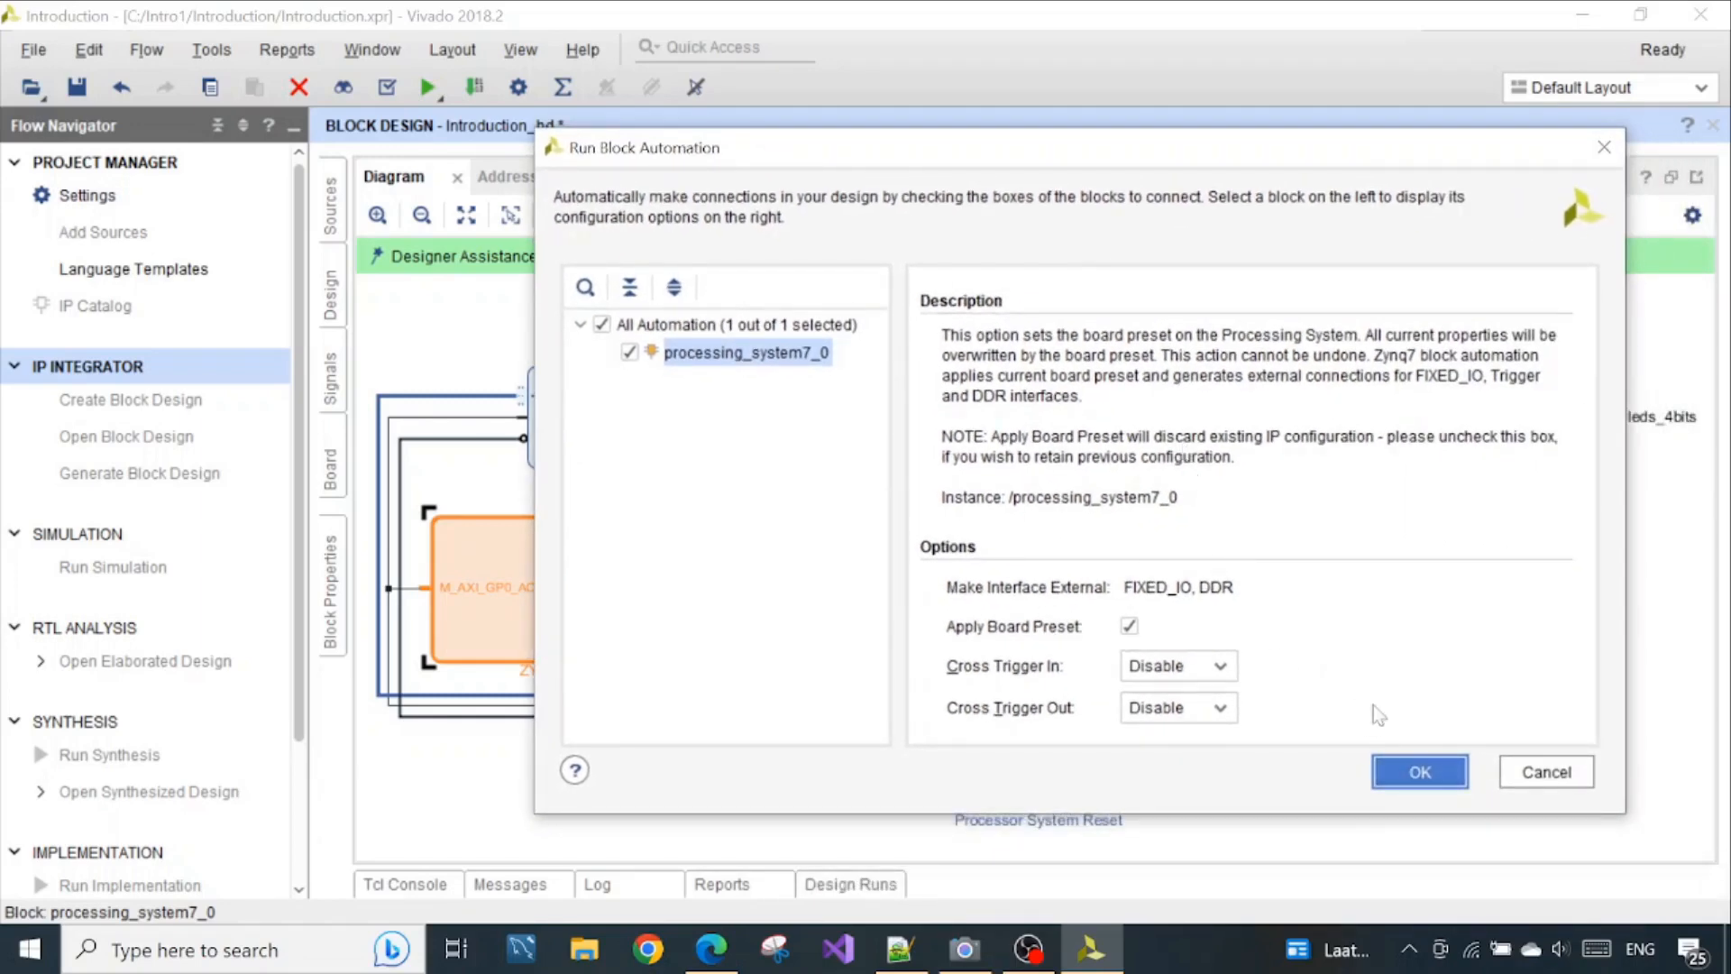
click(1419, 771)
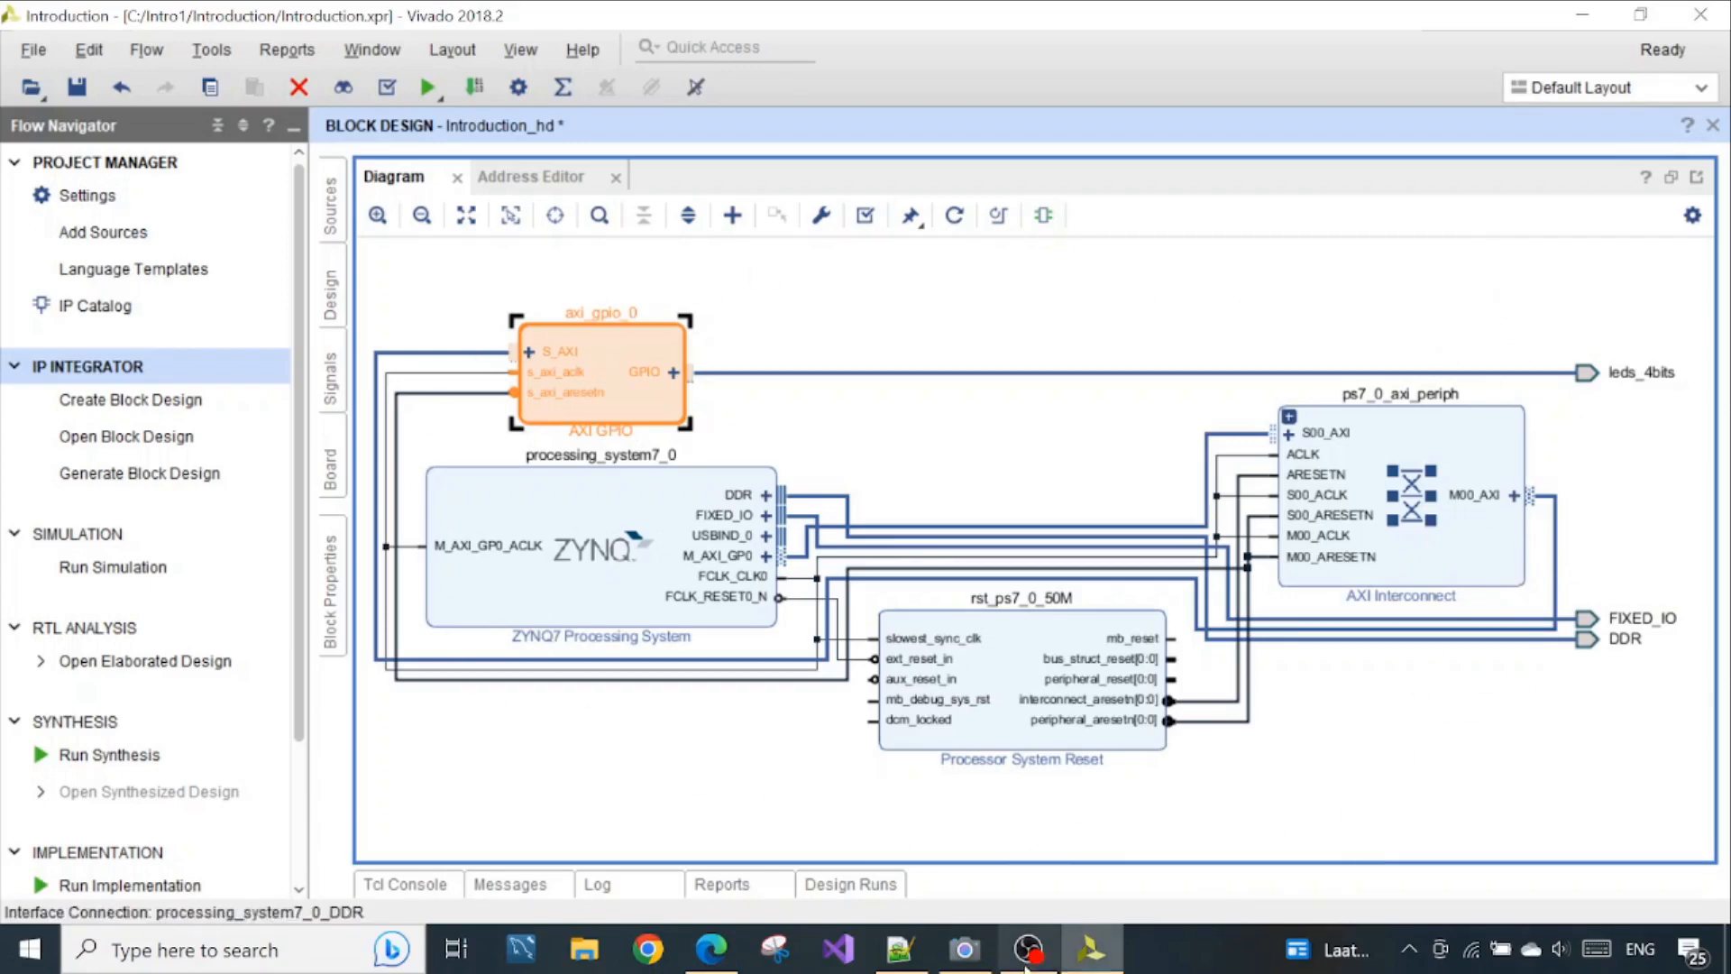
Arrange the Camera app and Vivado side by side and fit the block diagram to compare it with the board
click(965, 956)
drag(1208, 203, 341, 284)
click(1639, 14)
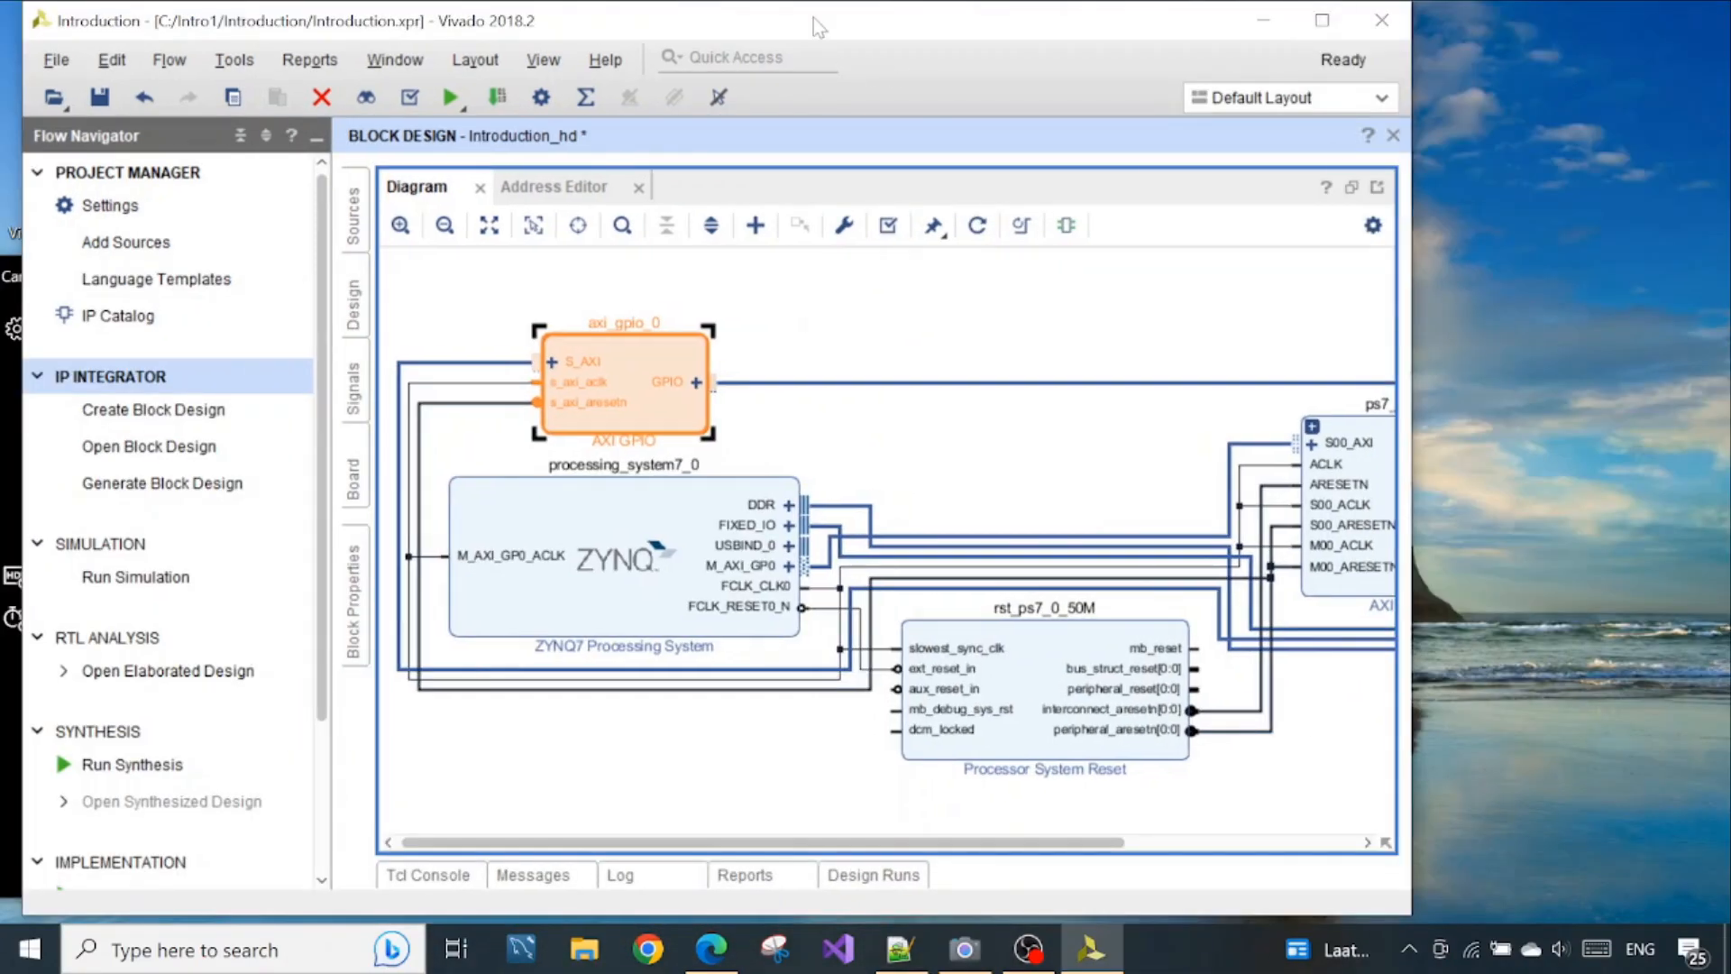
drag(816, 23, 1212, 63)
drag(368, 299, 378, 90)
click(887, 245)
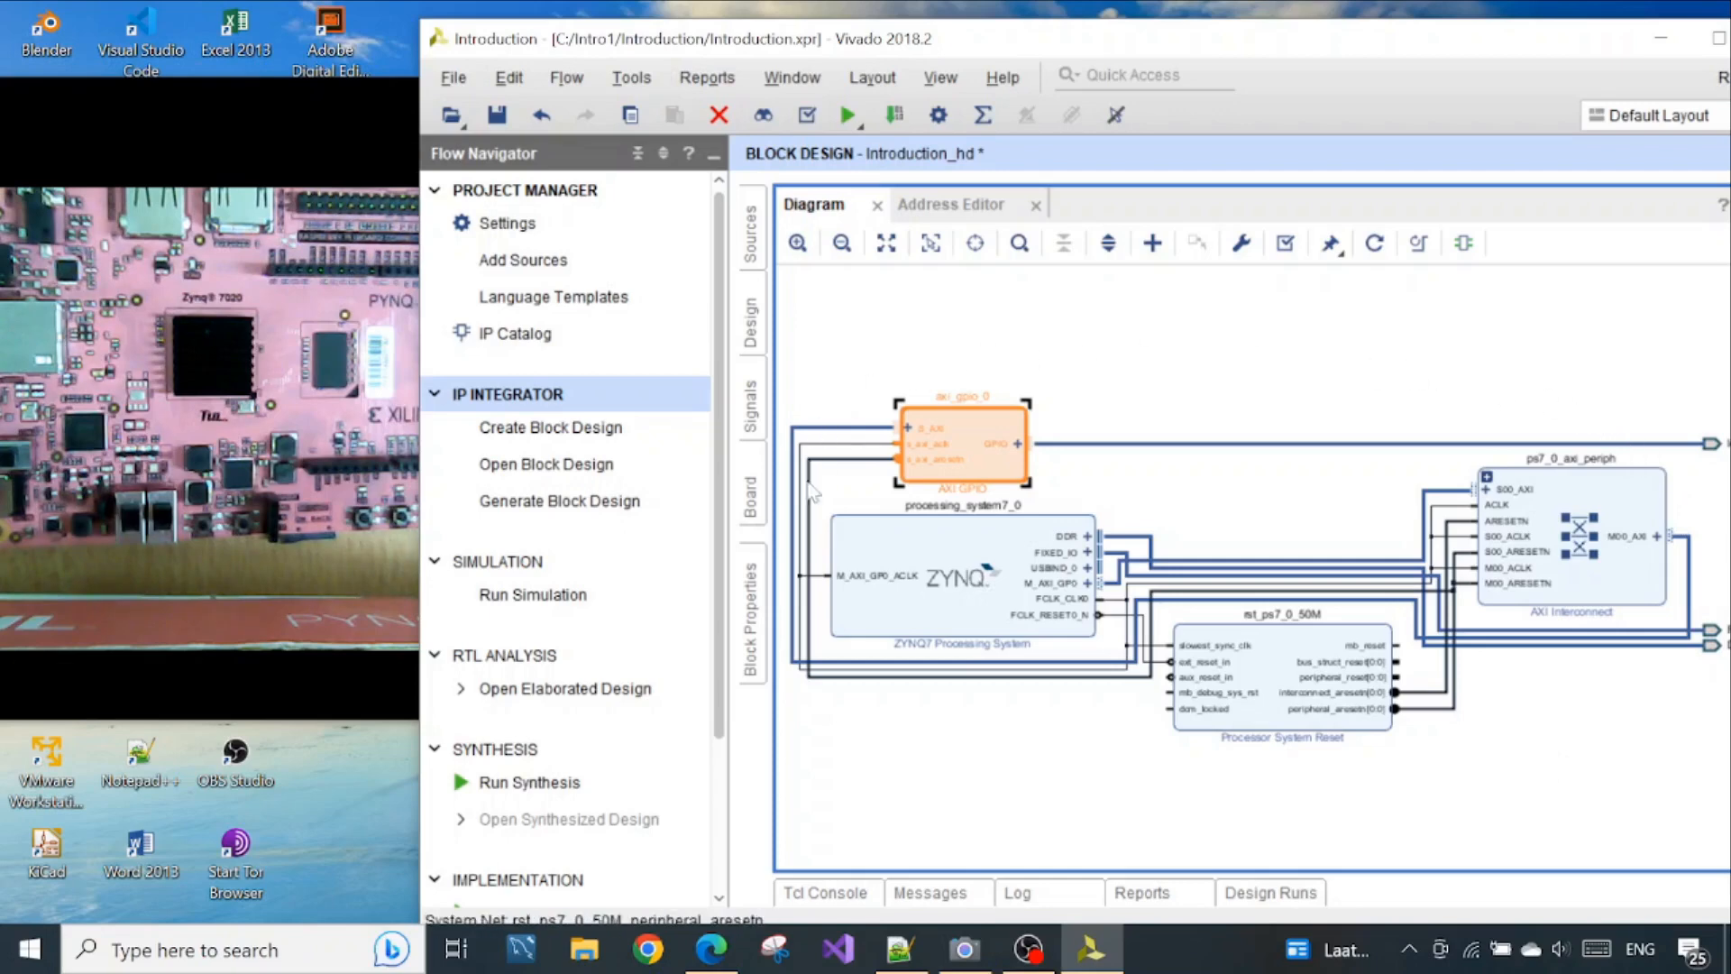
Examine the processing system and the external interfaces leds_4bits, FIXED_IO and DDR, comparing them with the board in the Camera app
click(978, 616)
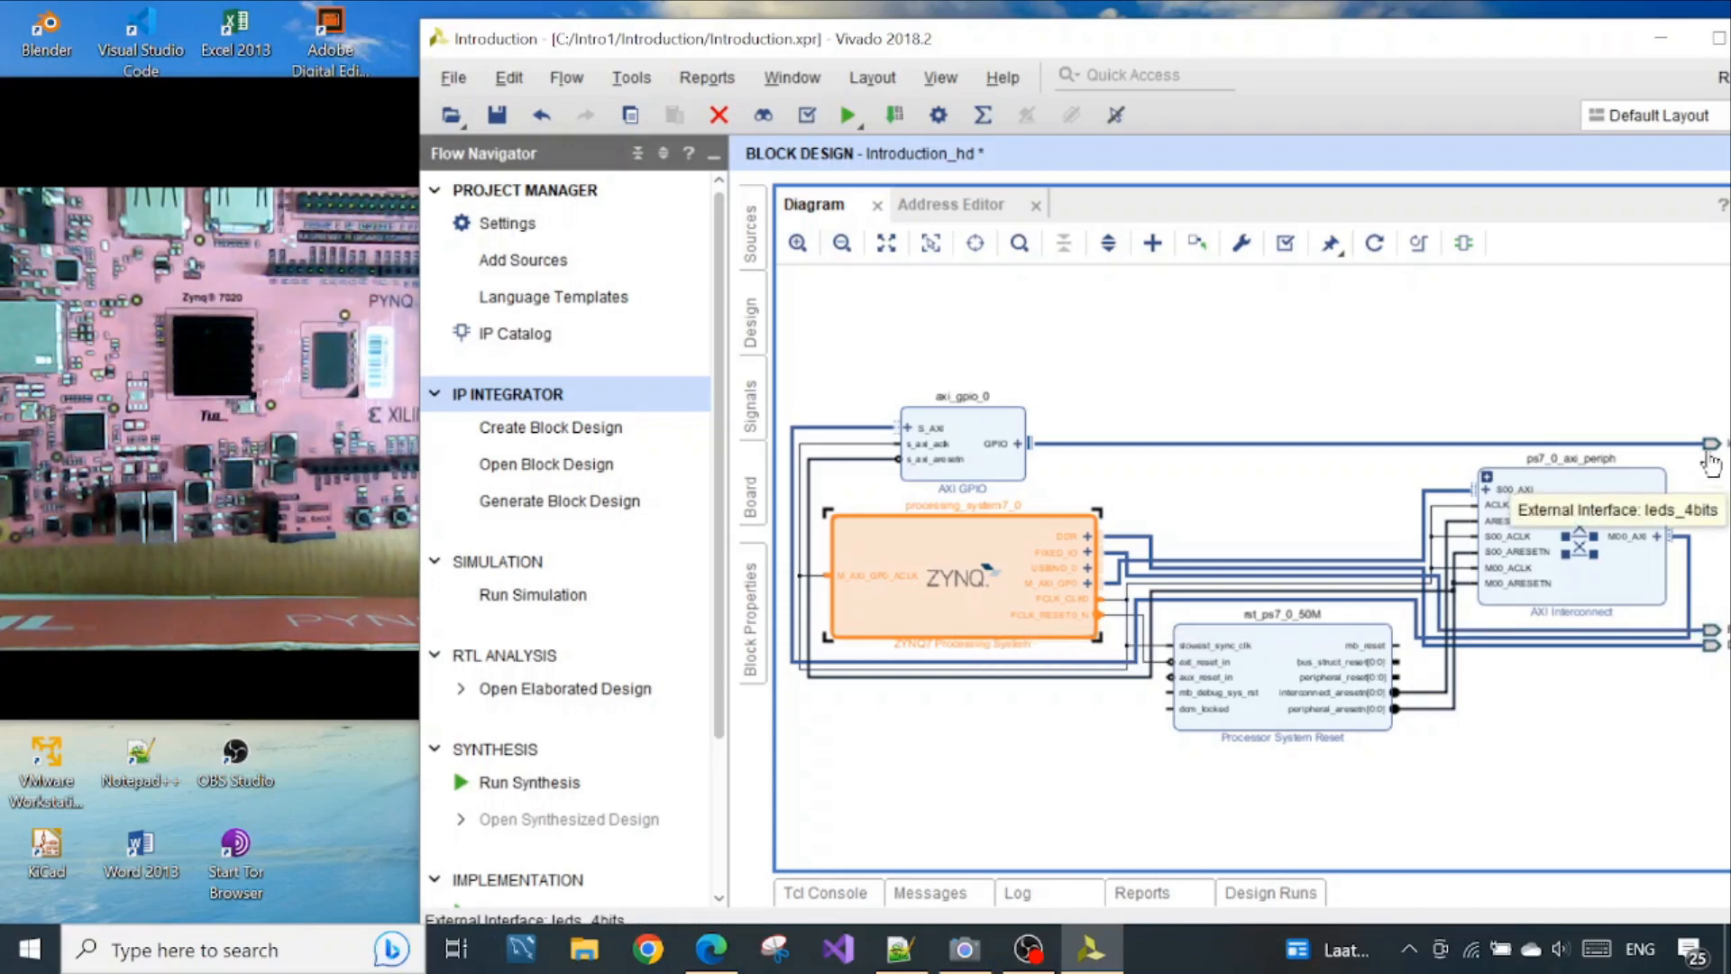
drag(1472, 43, 1424, 30)
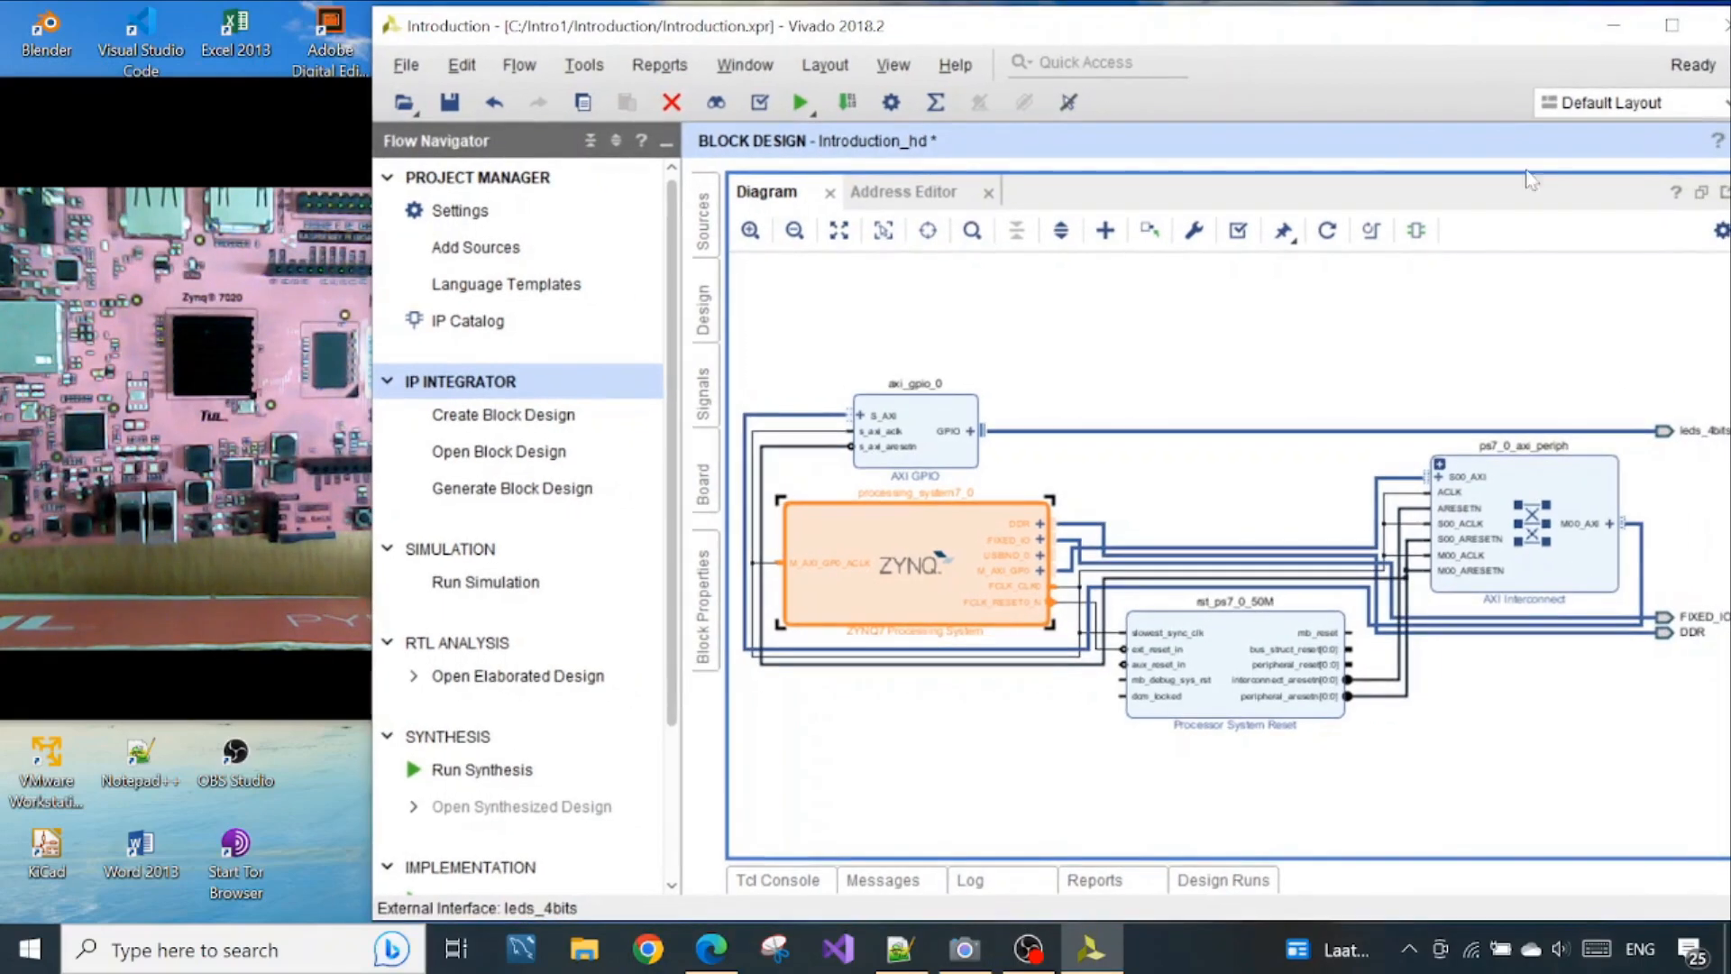
click(1670, 433)
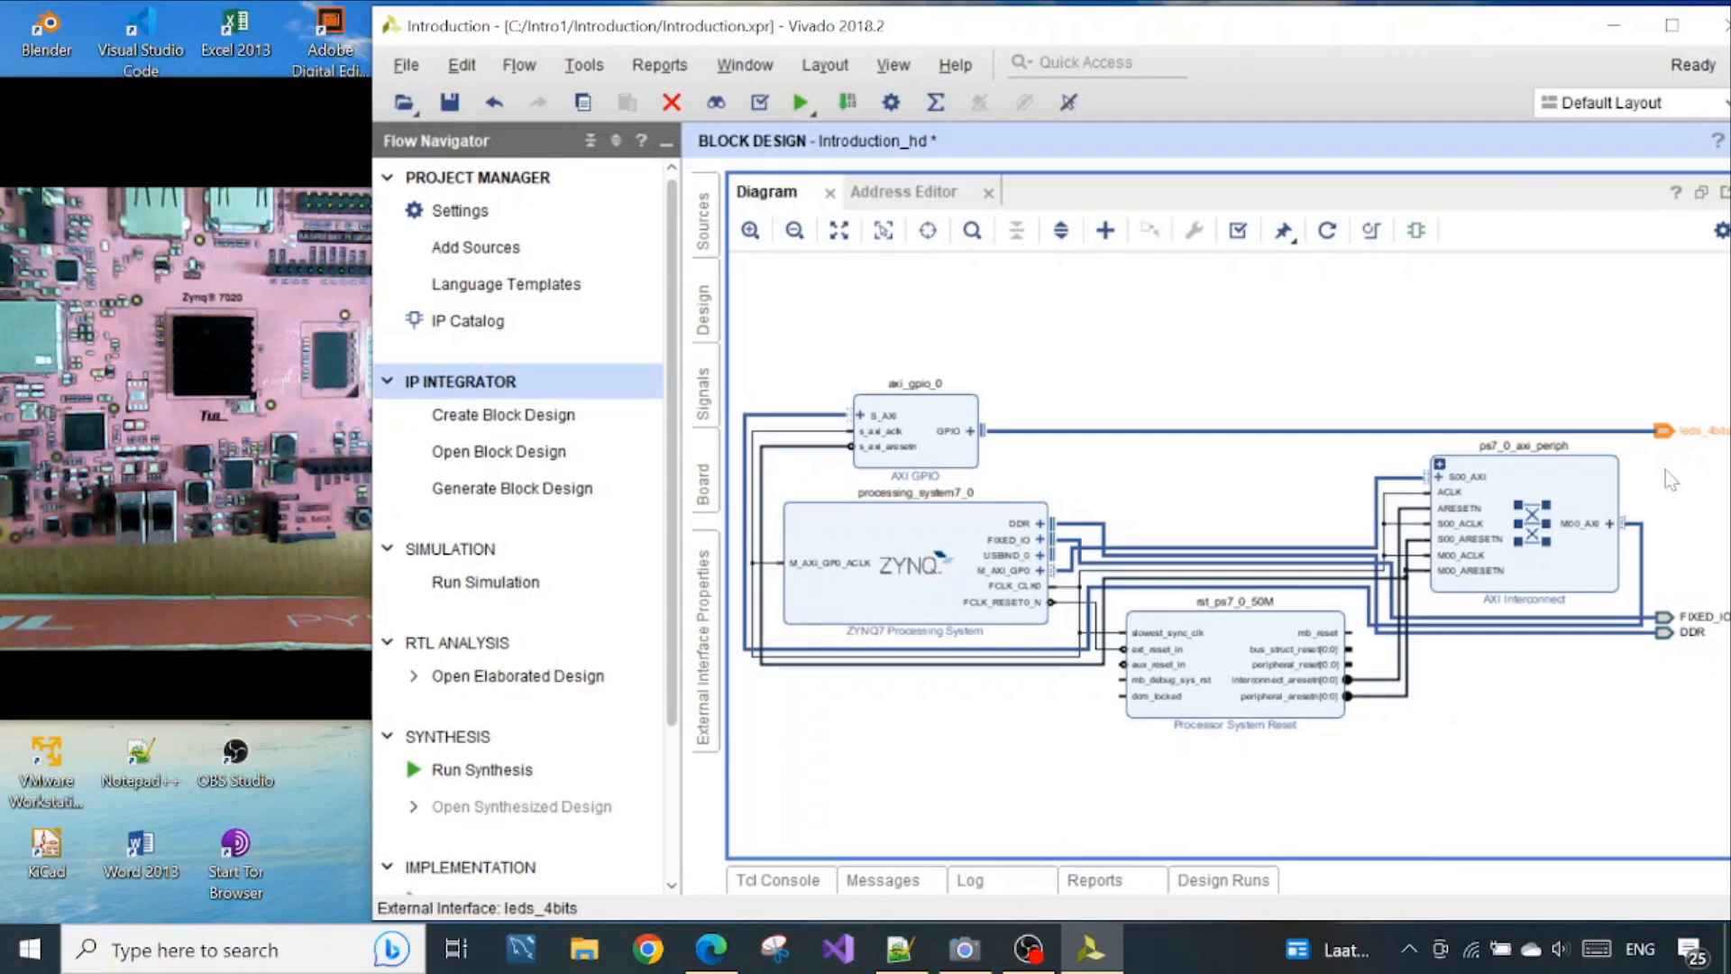
click(1666, 619)
click(1663, 633)
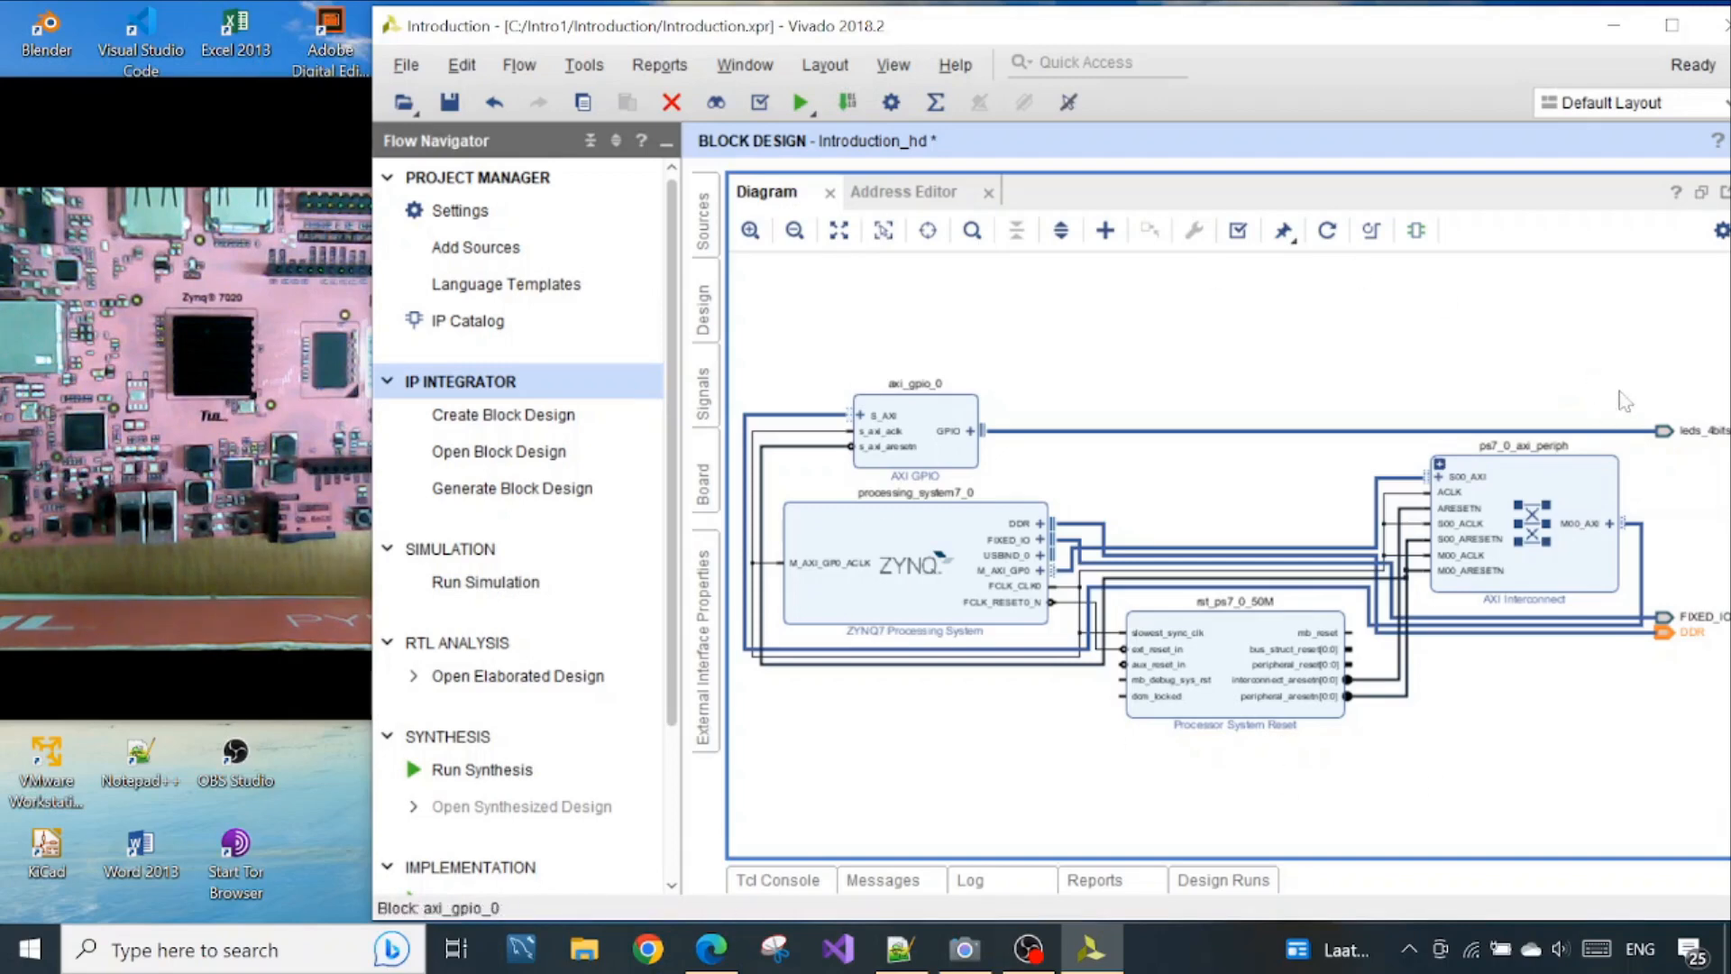
click(262, 101)
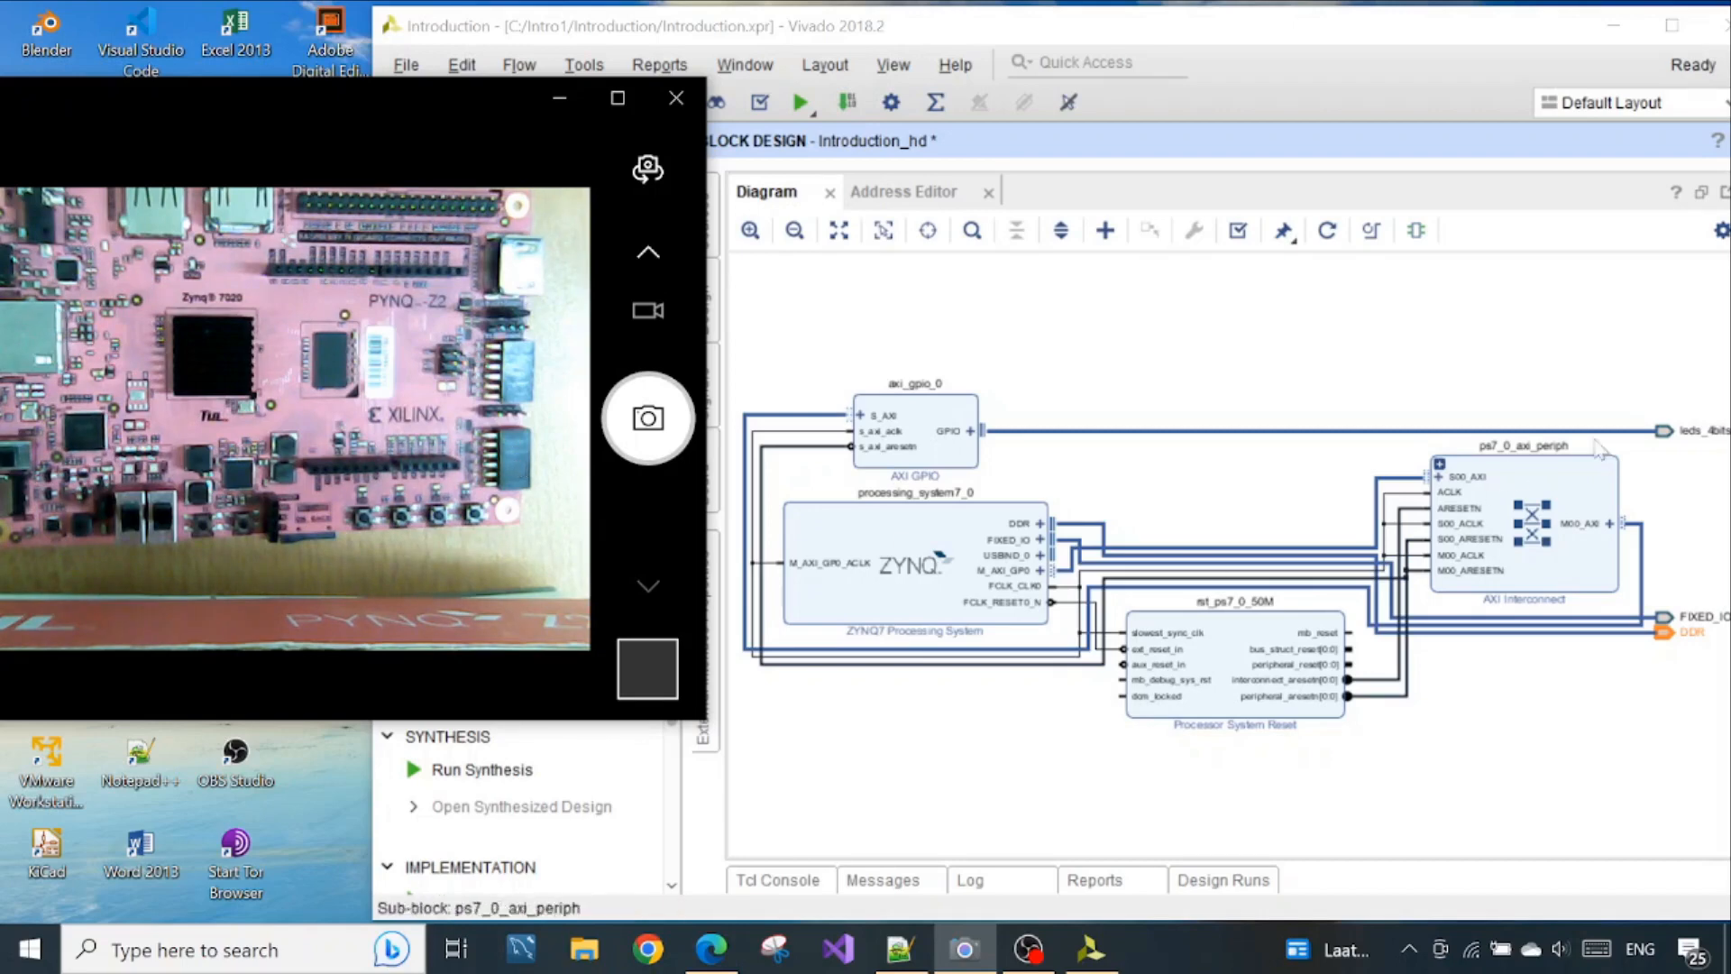
click(1659, 437)
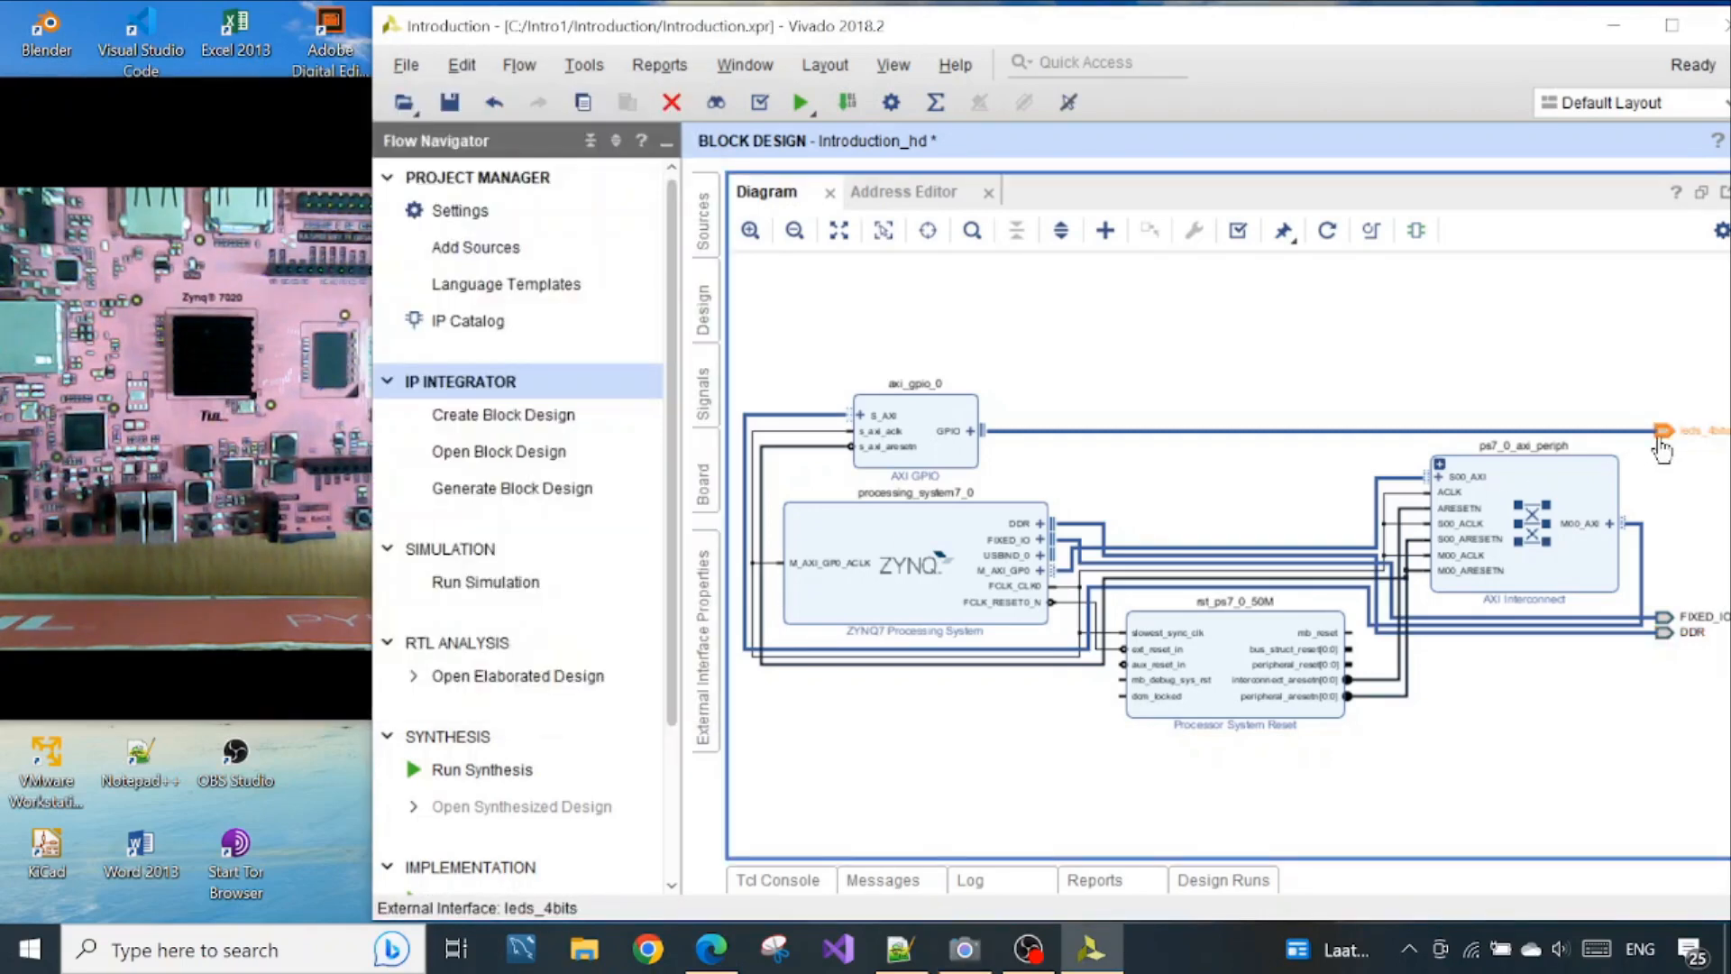
click(295, 106)
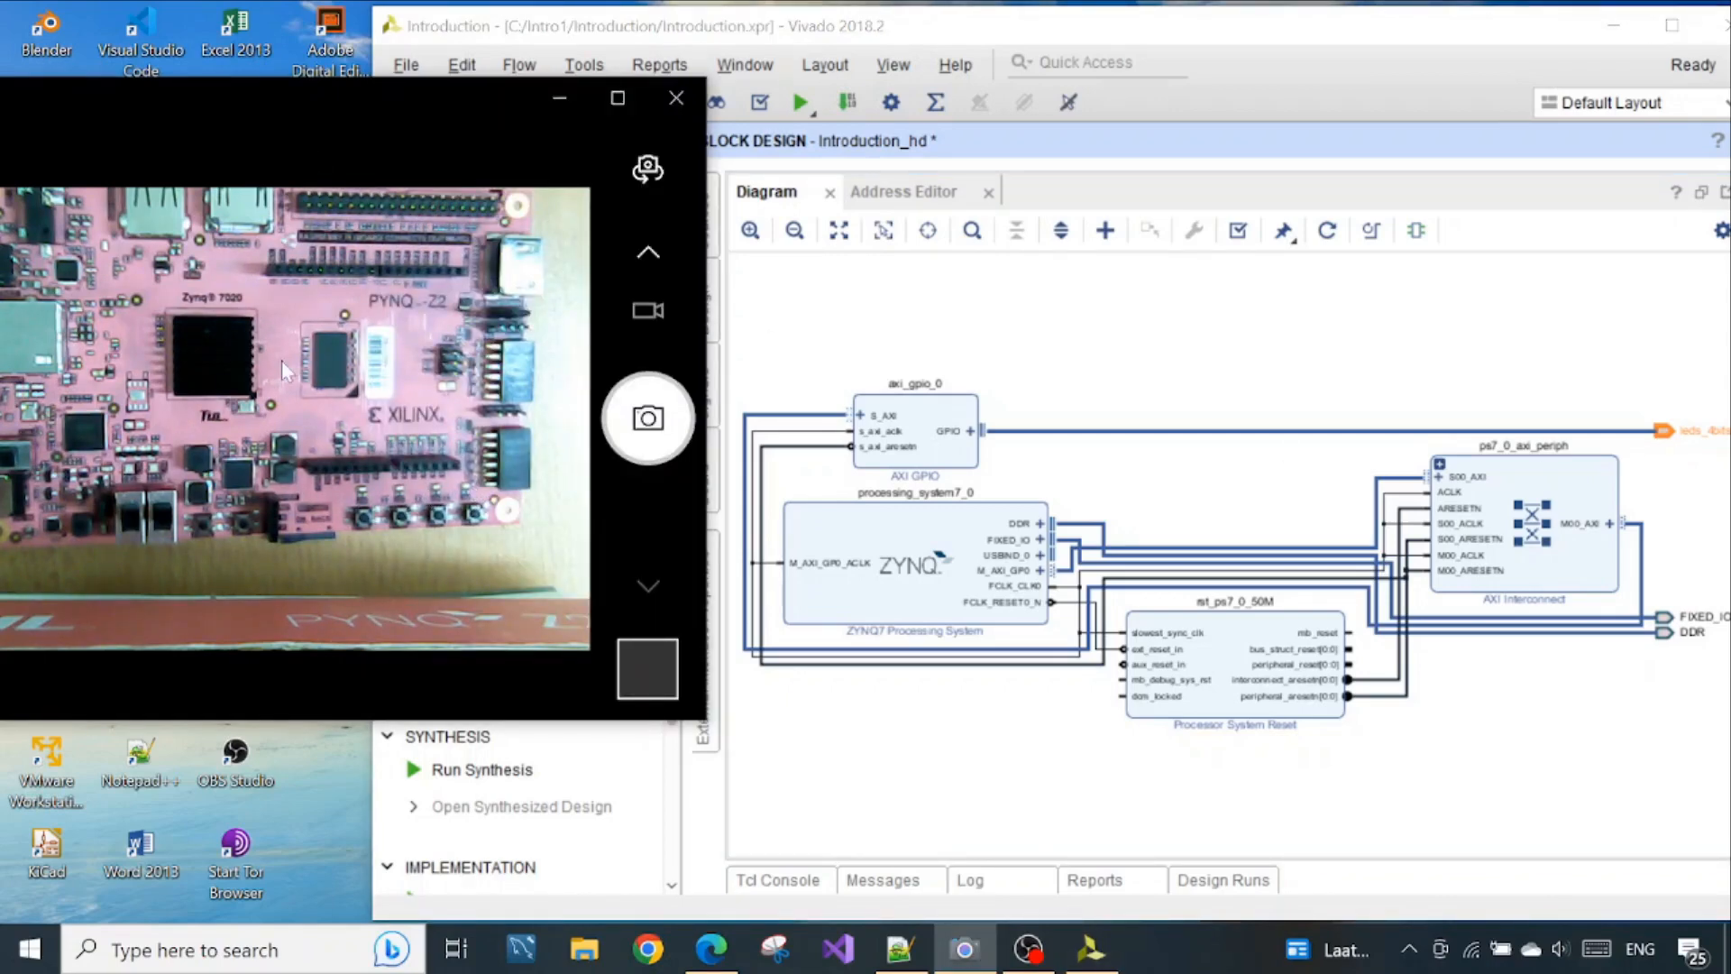
click(1092, 33)
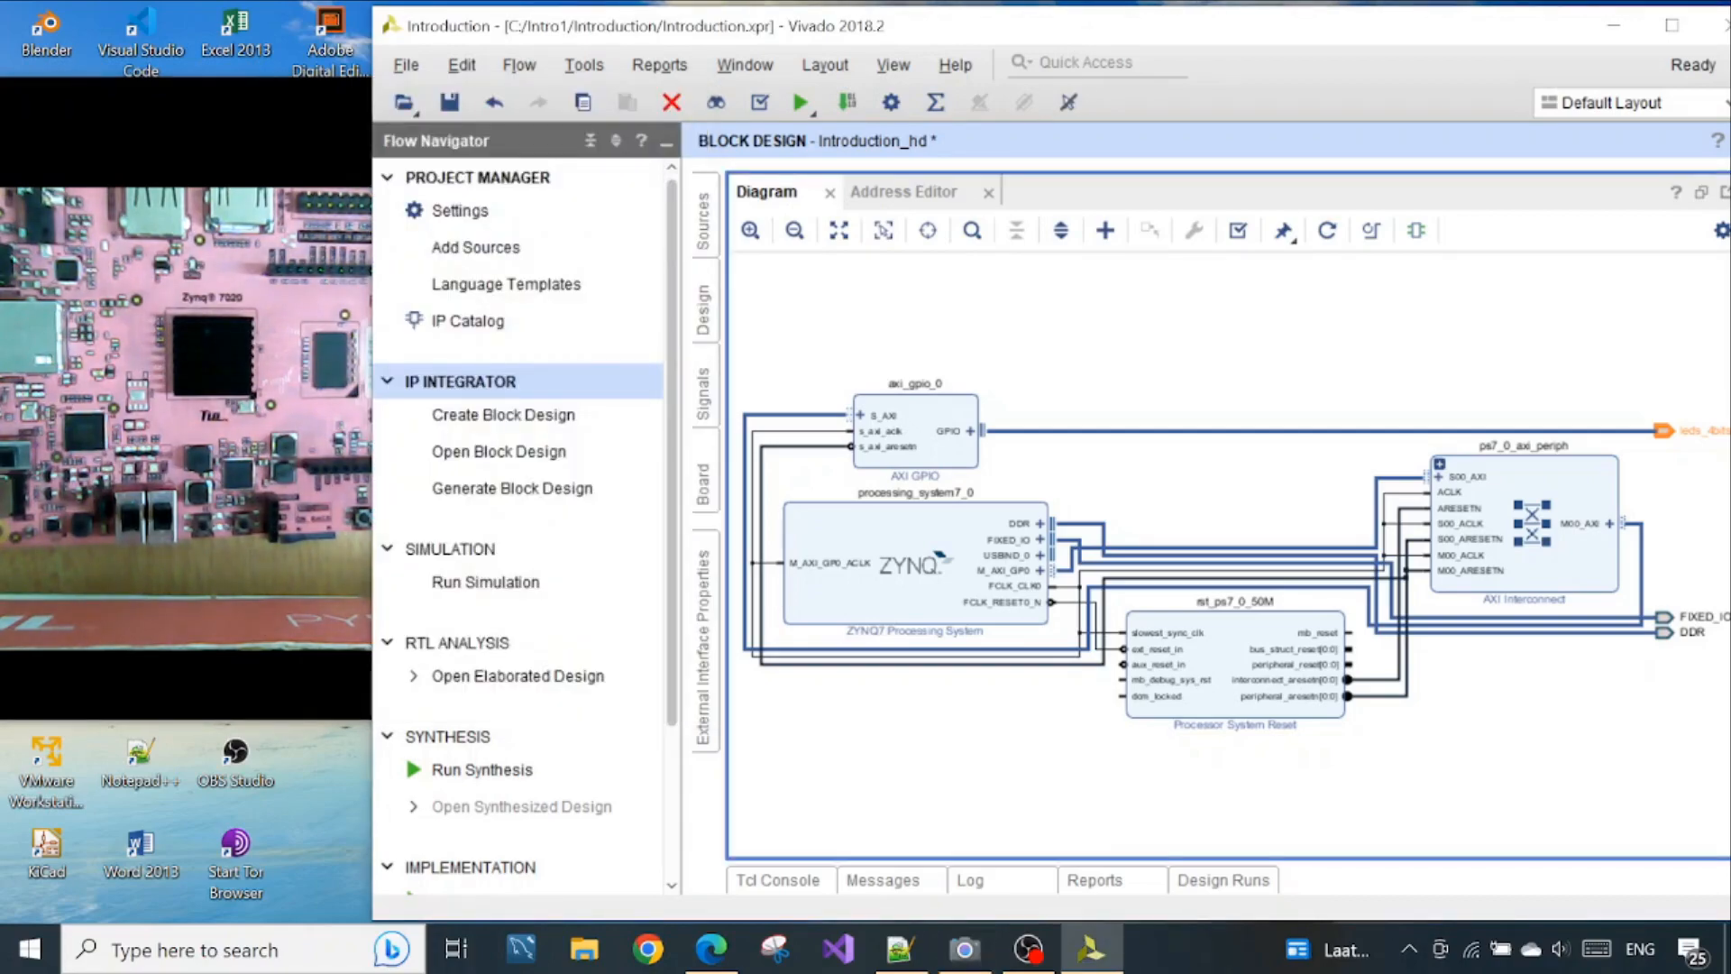
Restore the Vivado window to full screen and validate the Introduction_hd block design
drag(1122, 30, 1063, 29)
click(1613, 26)
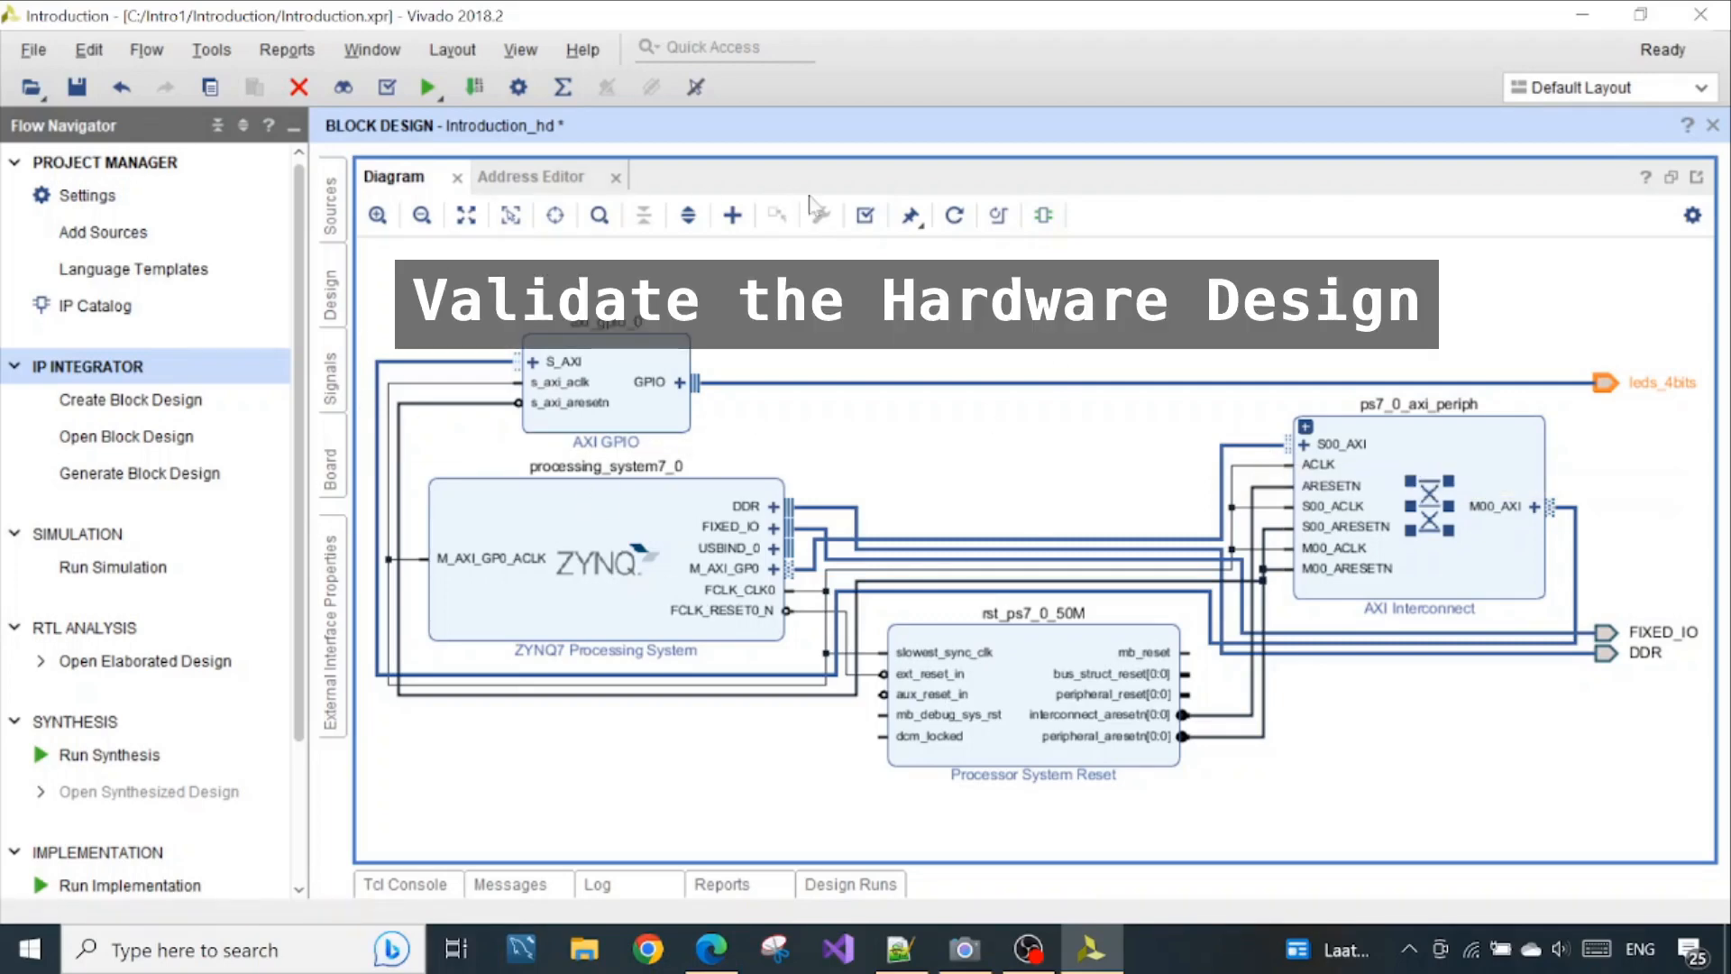
click(871, 231)
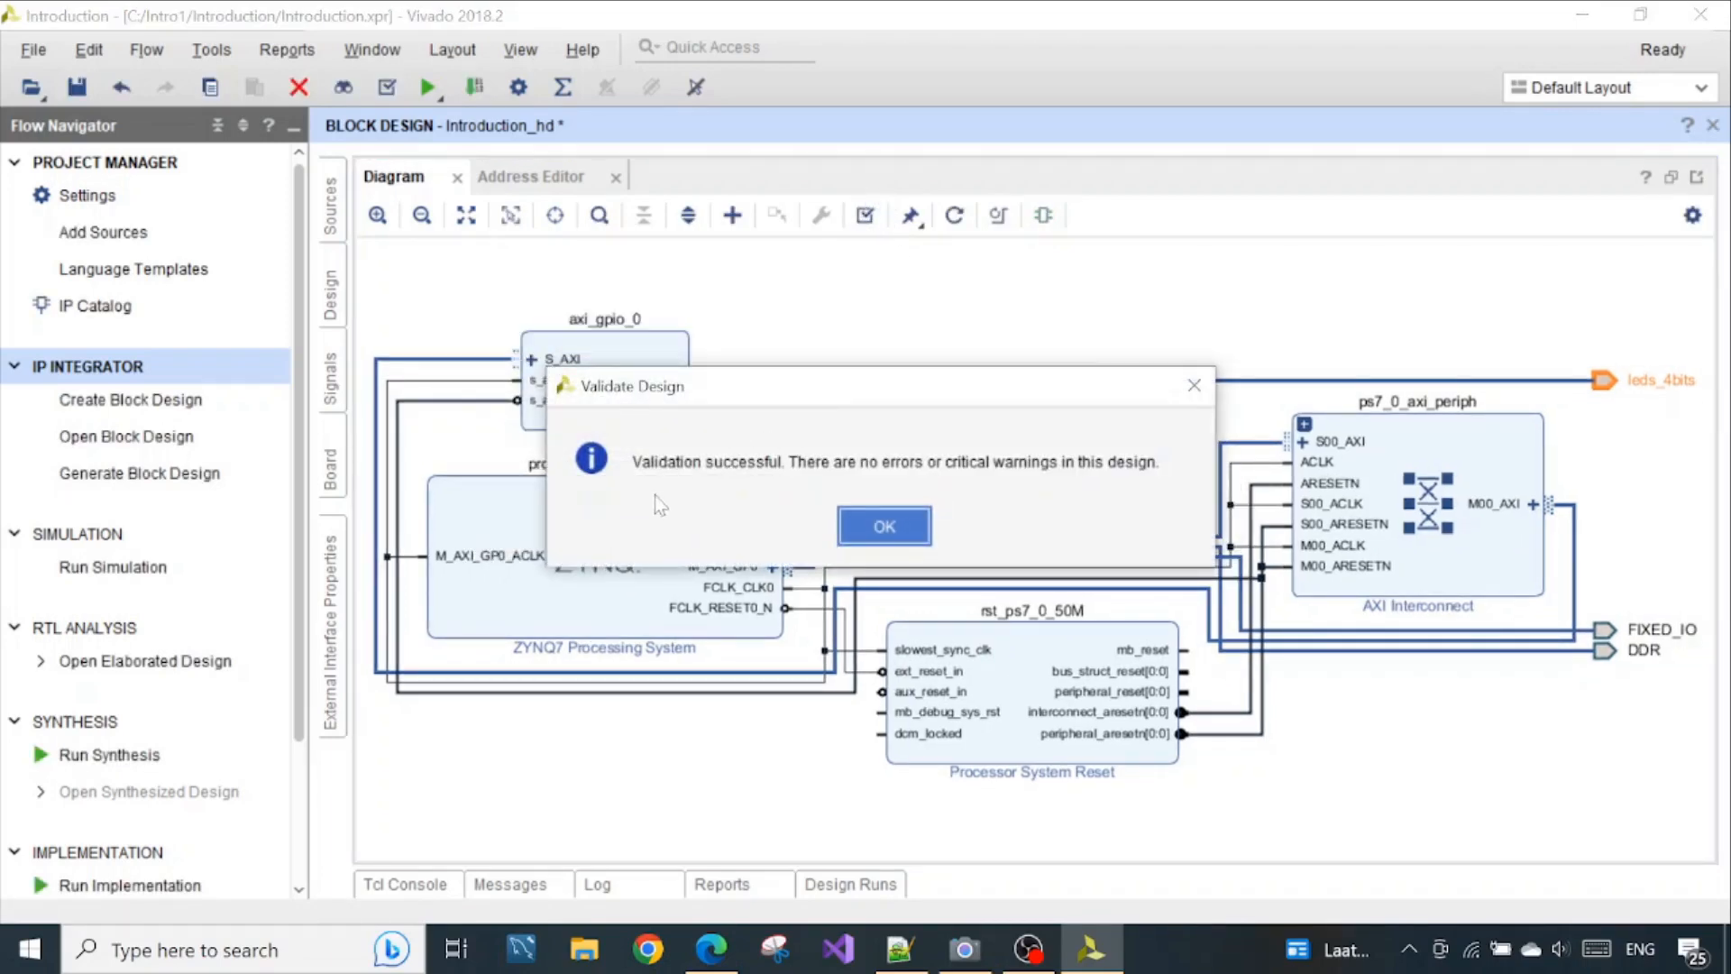
click(858, 534)
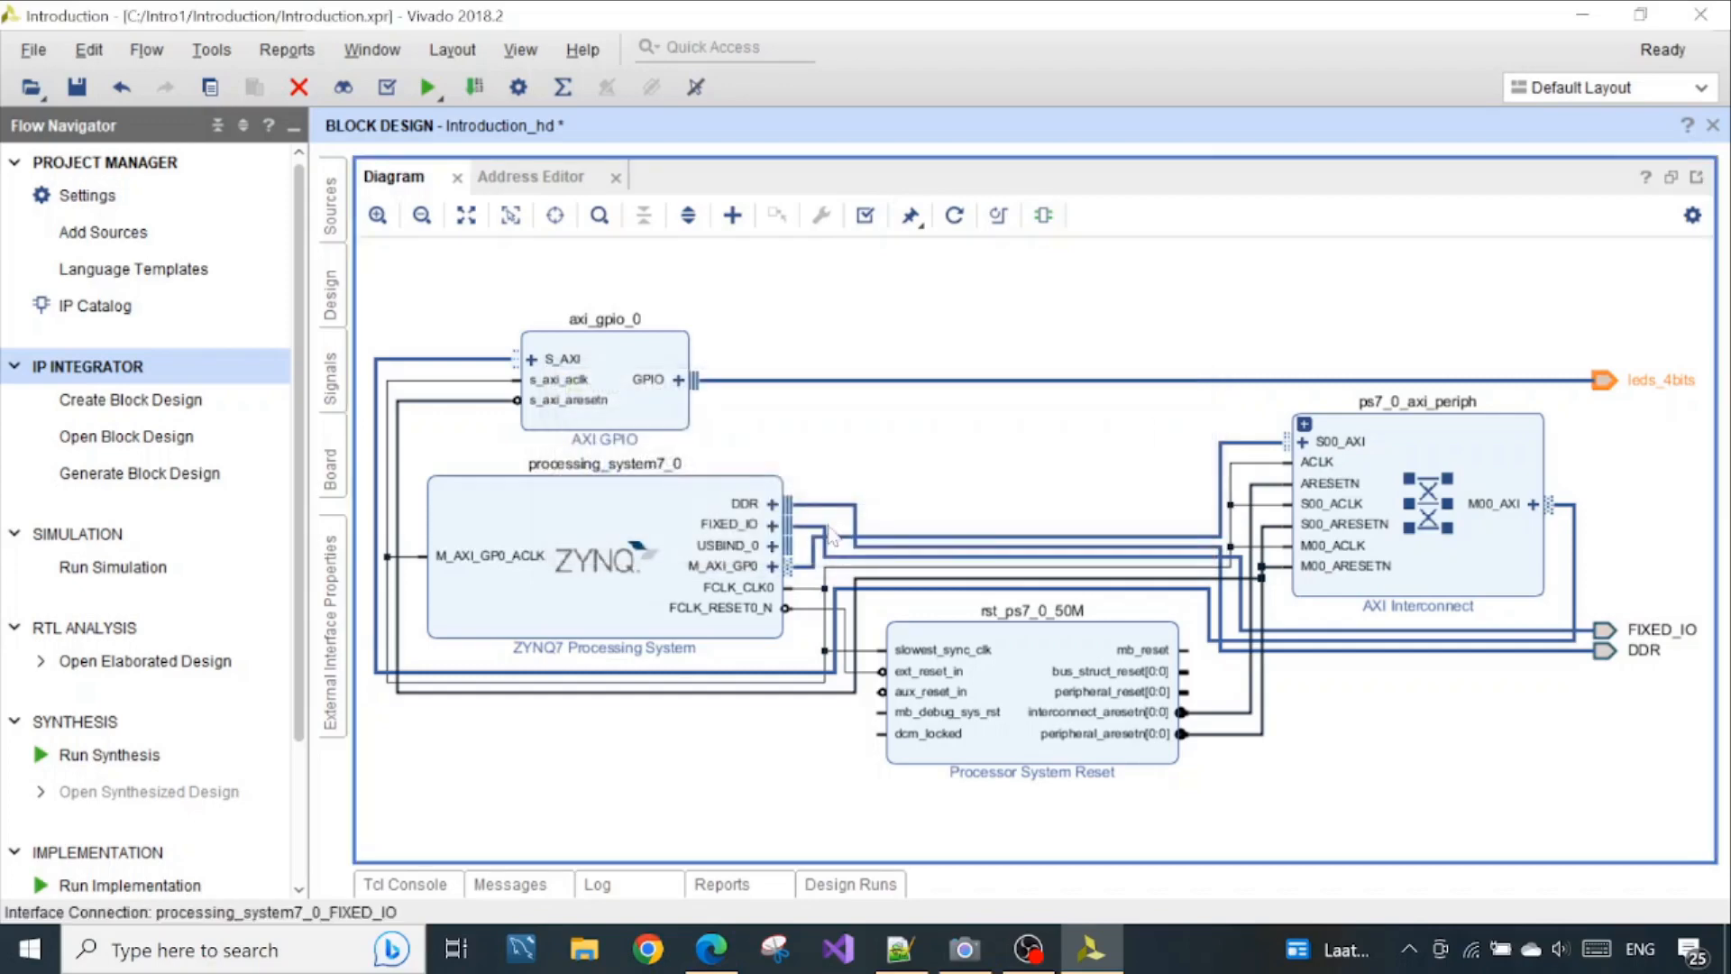
Create an HDL wrapper for the Introduction_hd block design source, letting Vivado manage and auto-update it
click(332, 206)
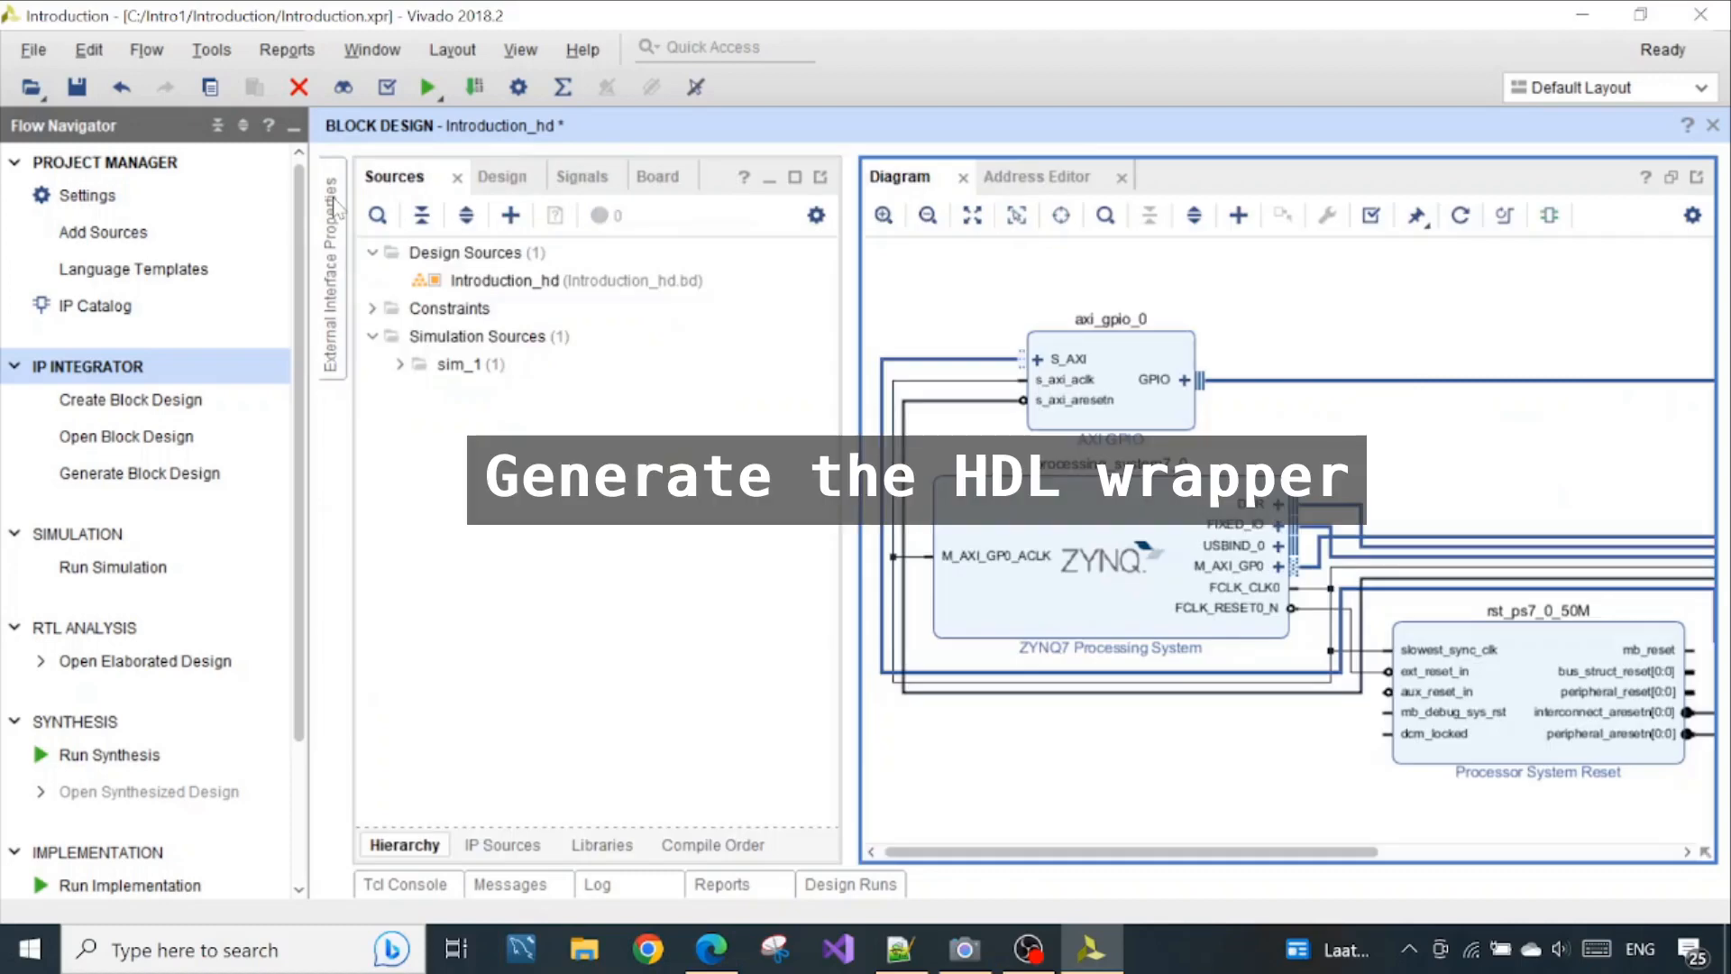
click(486, 282)
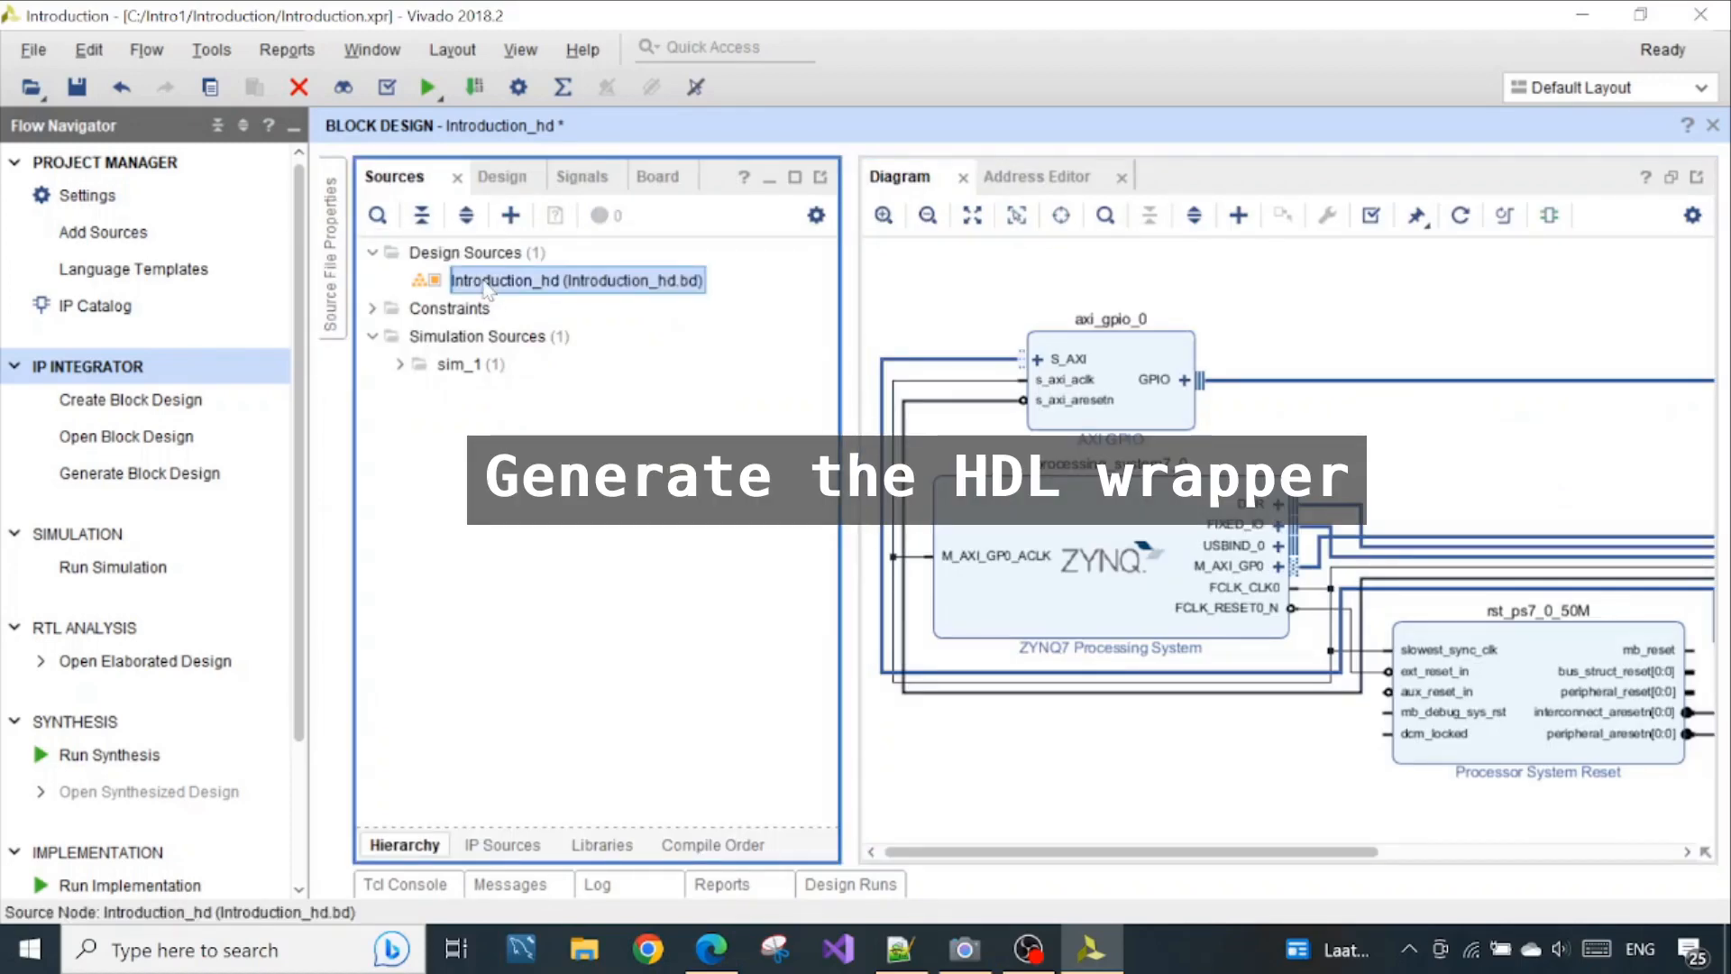
right_click(486, 288)
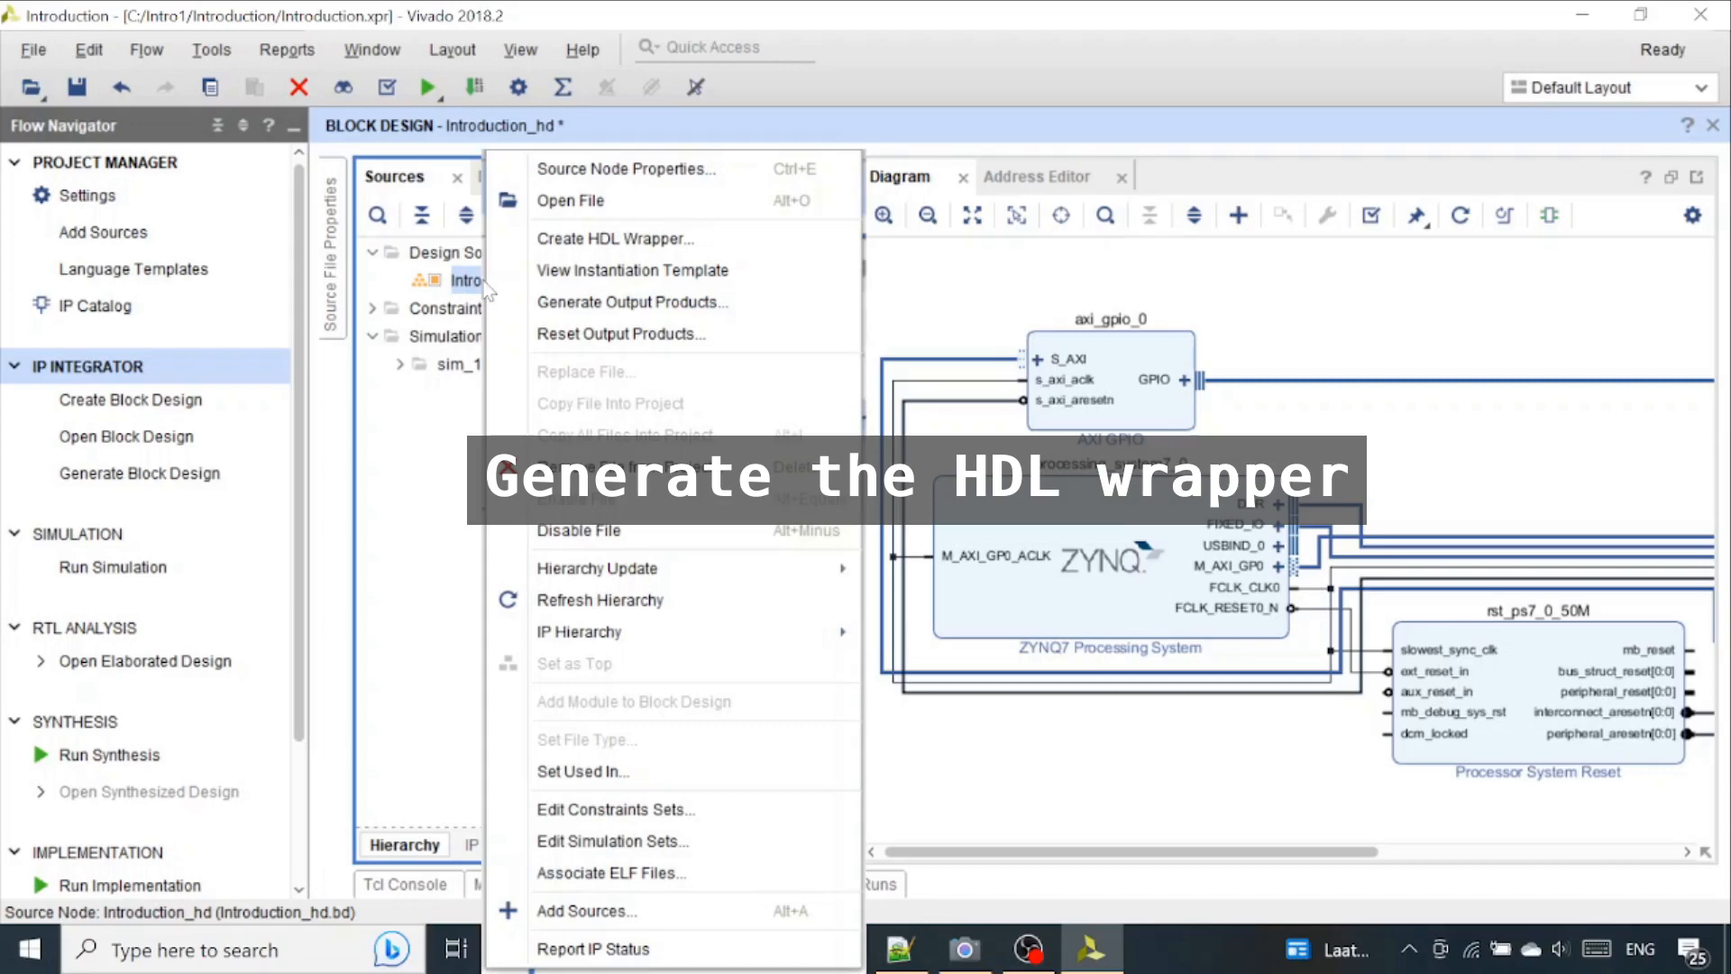
click(625, 247)
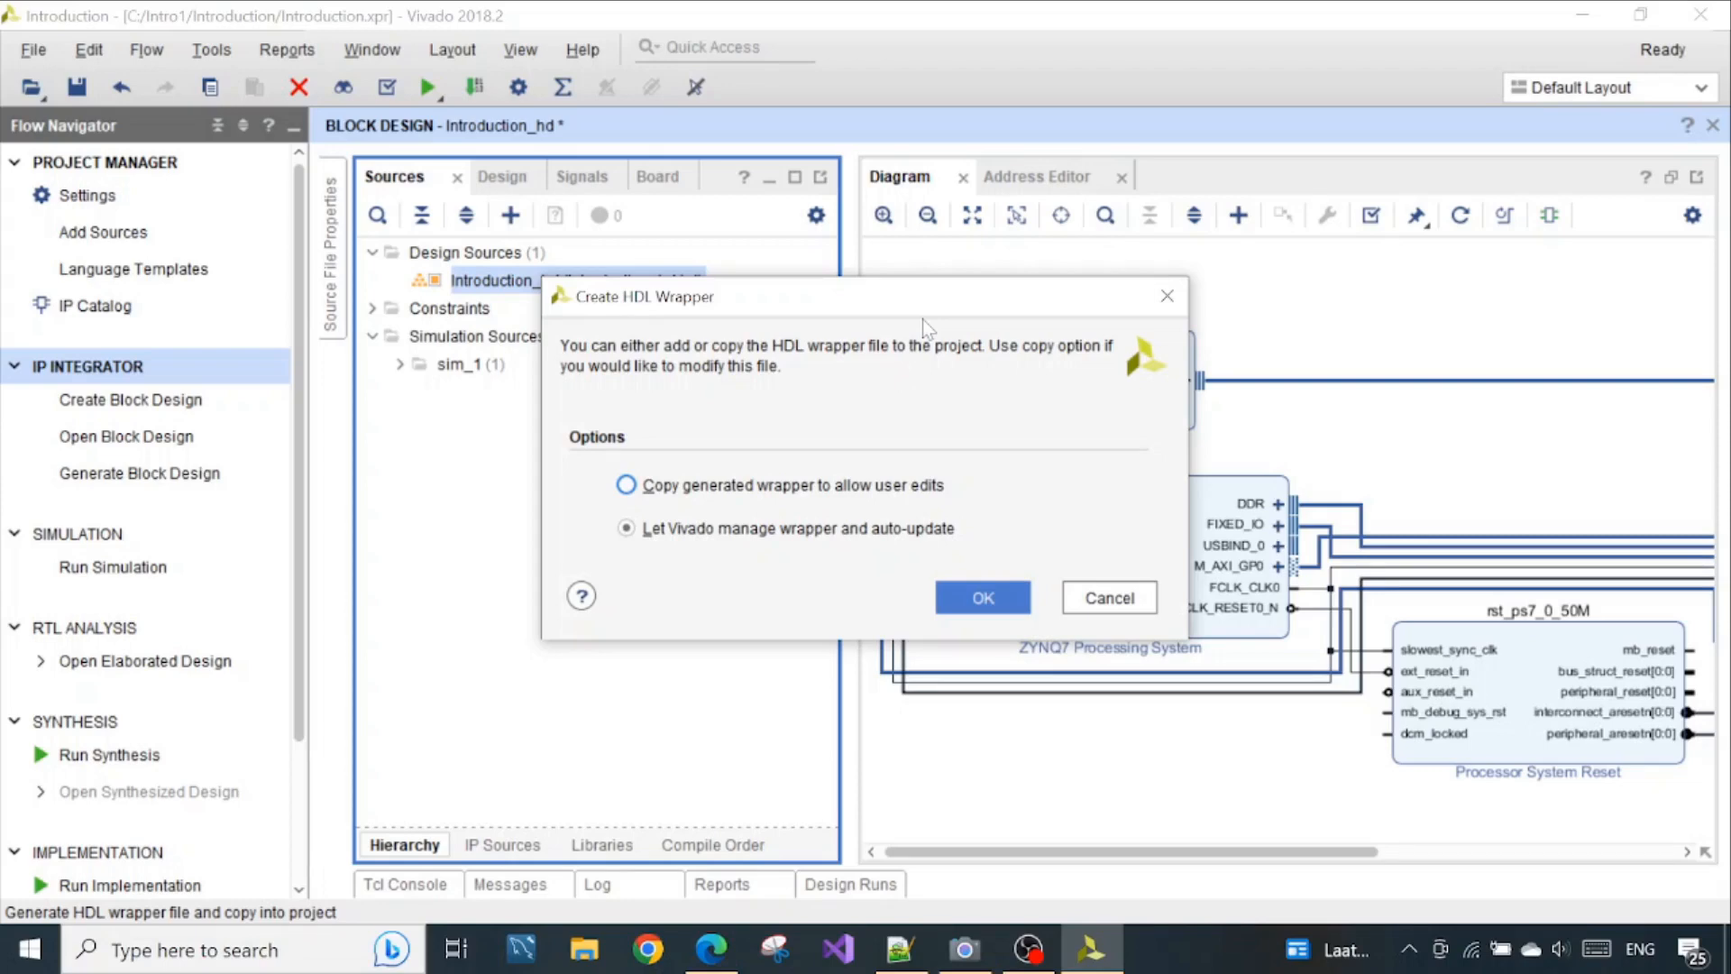
drag(901, 297, 691, 303)
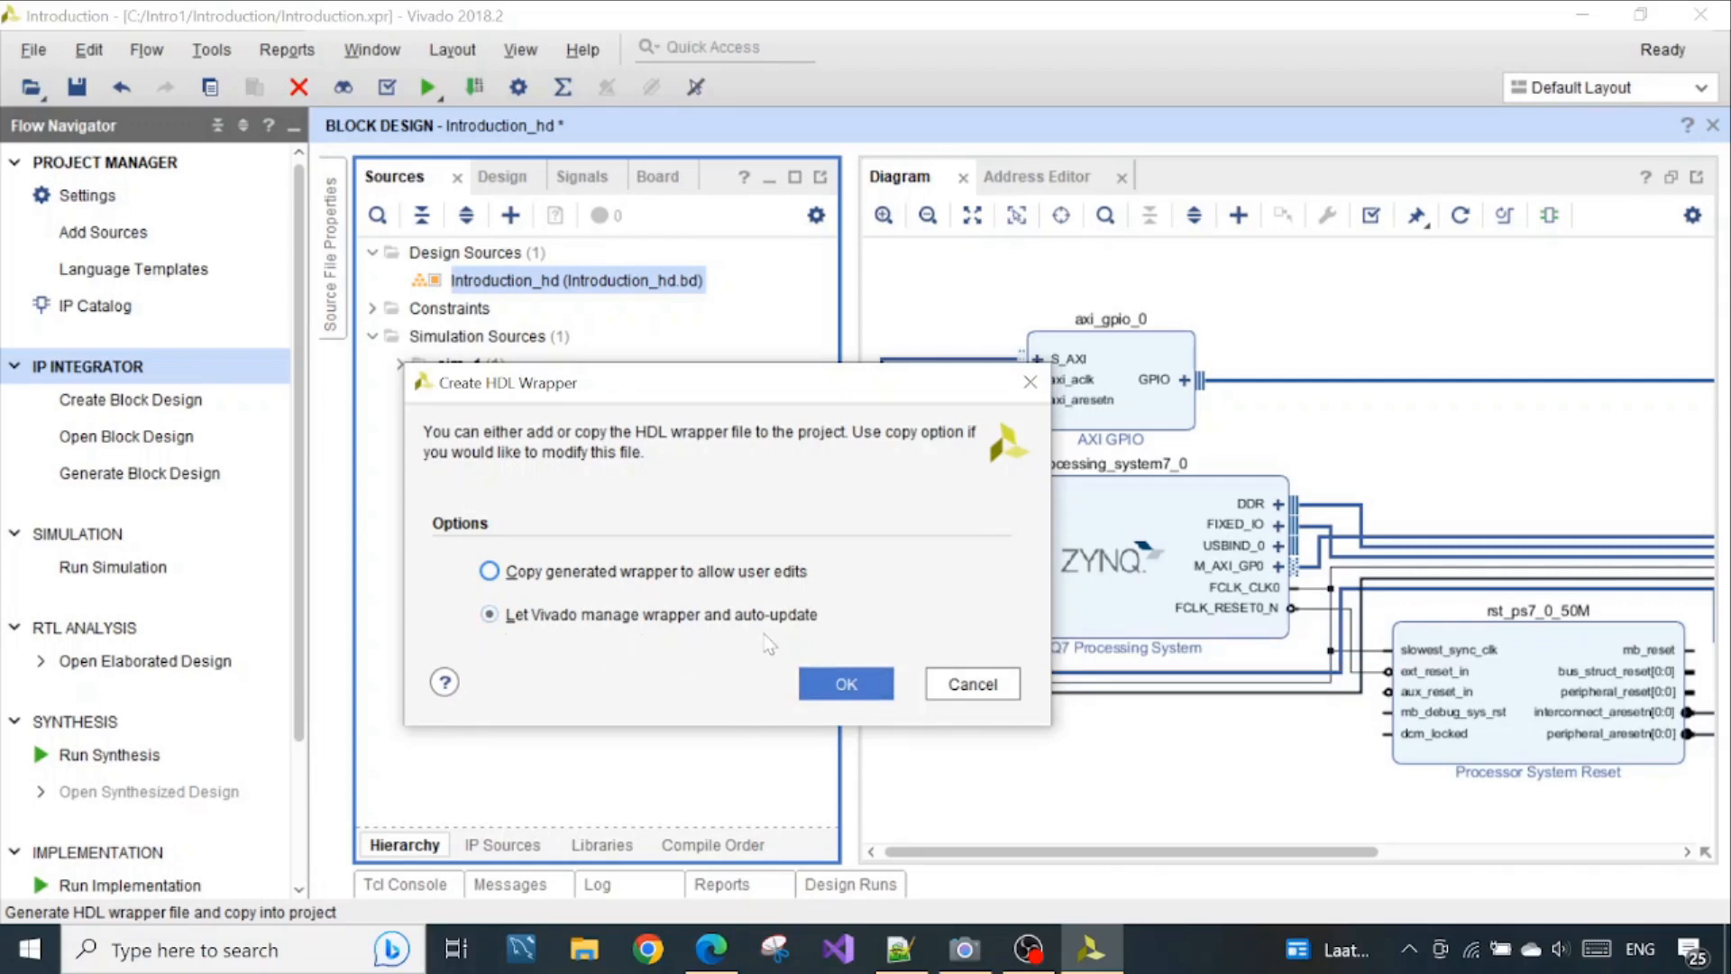
click(858, 678)
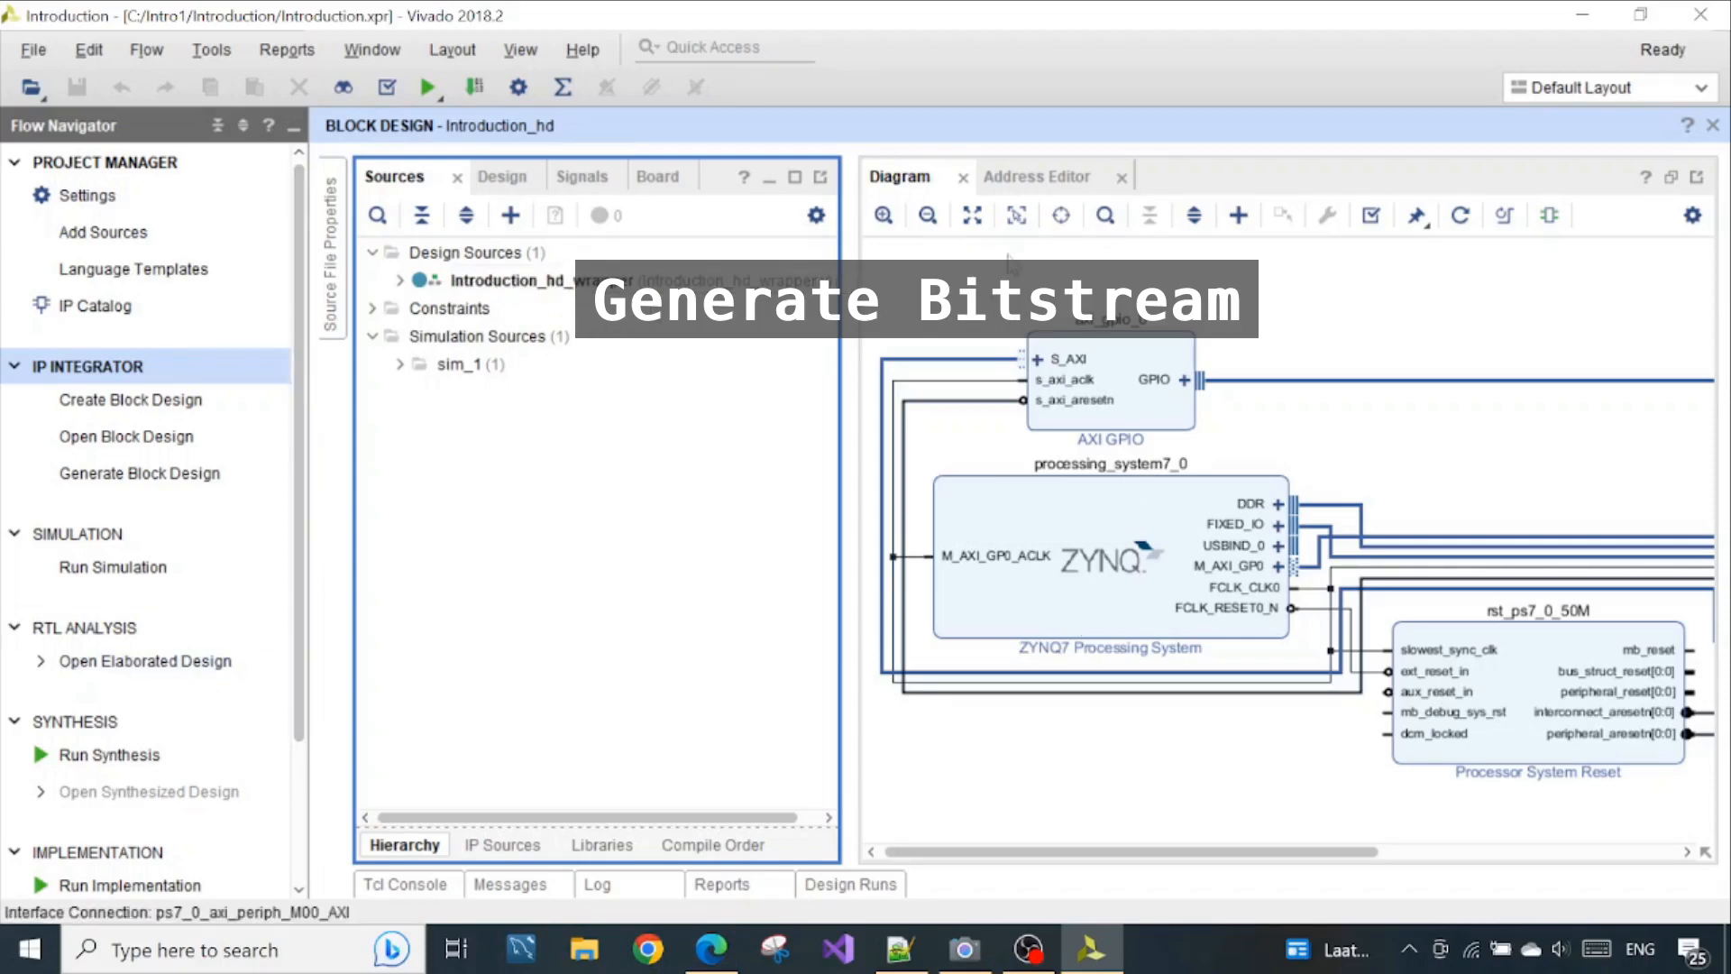
Generate the bitstream, launching synthesis and implementation on the local host with 4 jobs in the default launch directory
drag(298, 658, 315, 622)
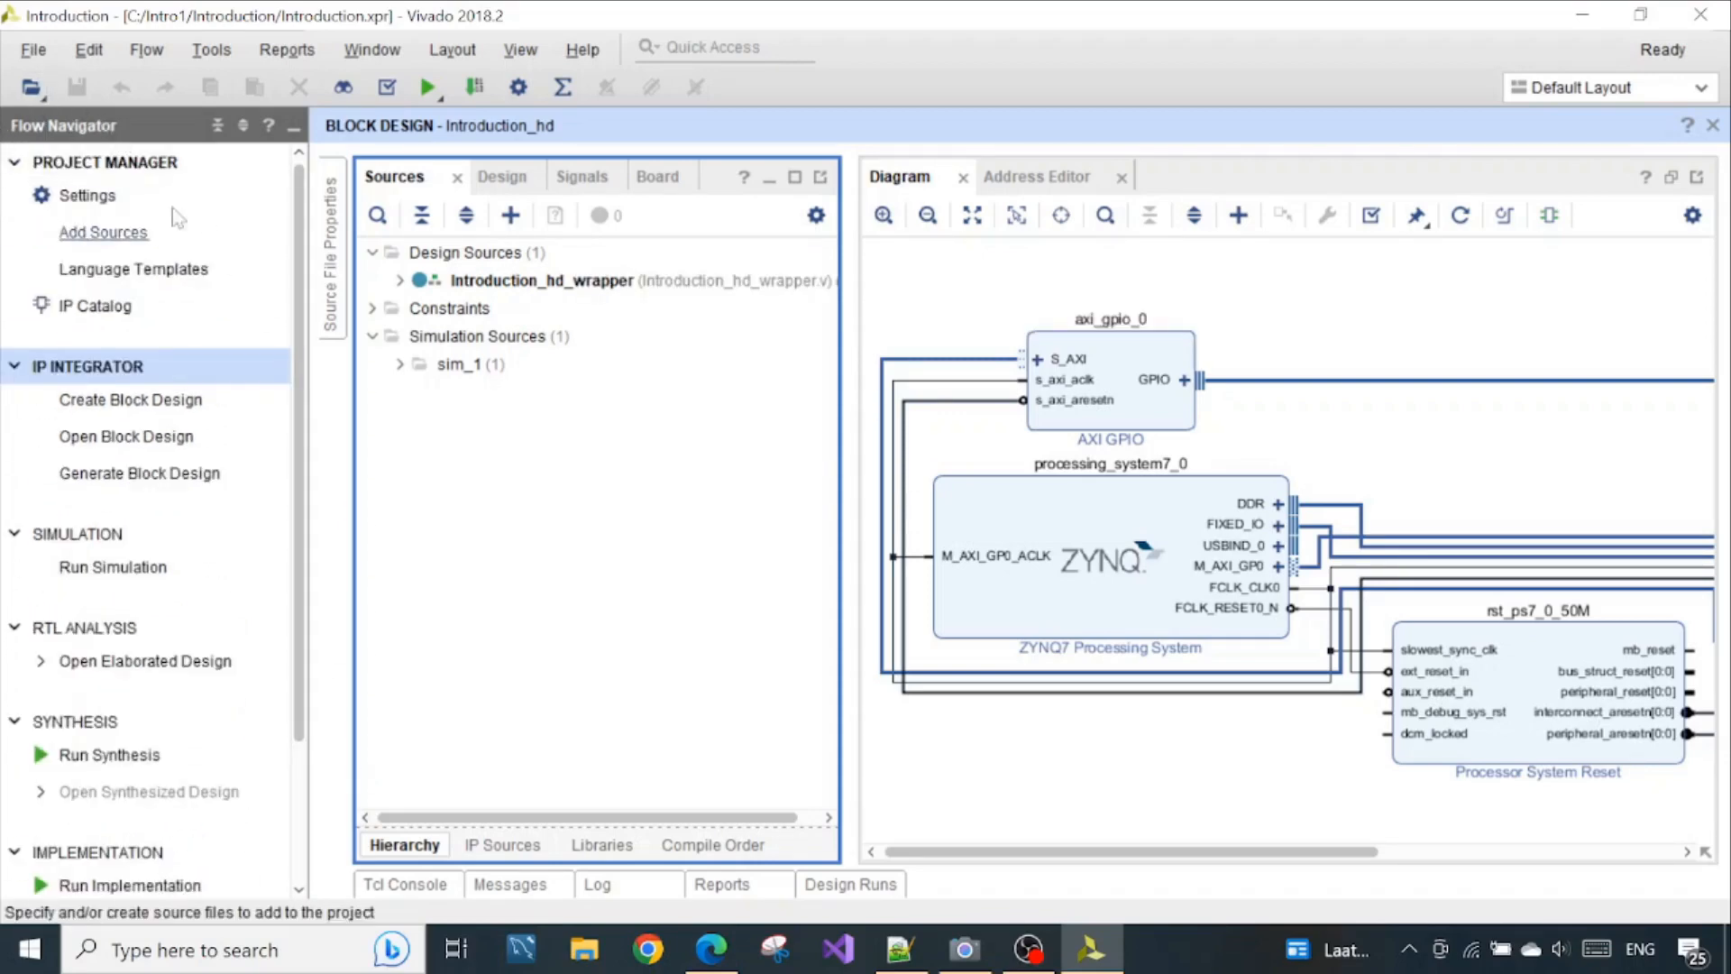
drag(295, 440, 311, 616)
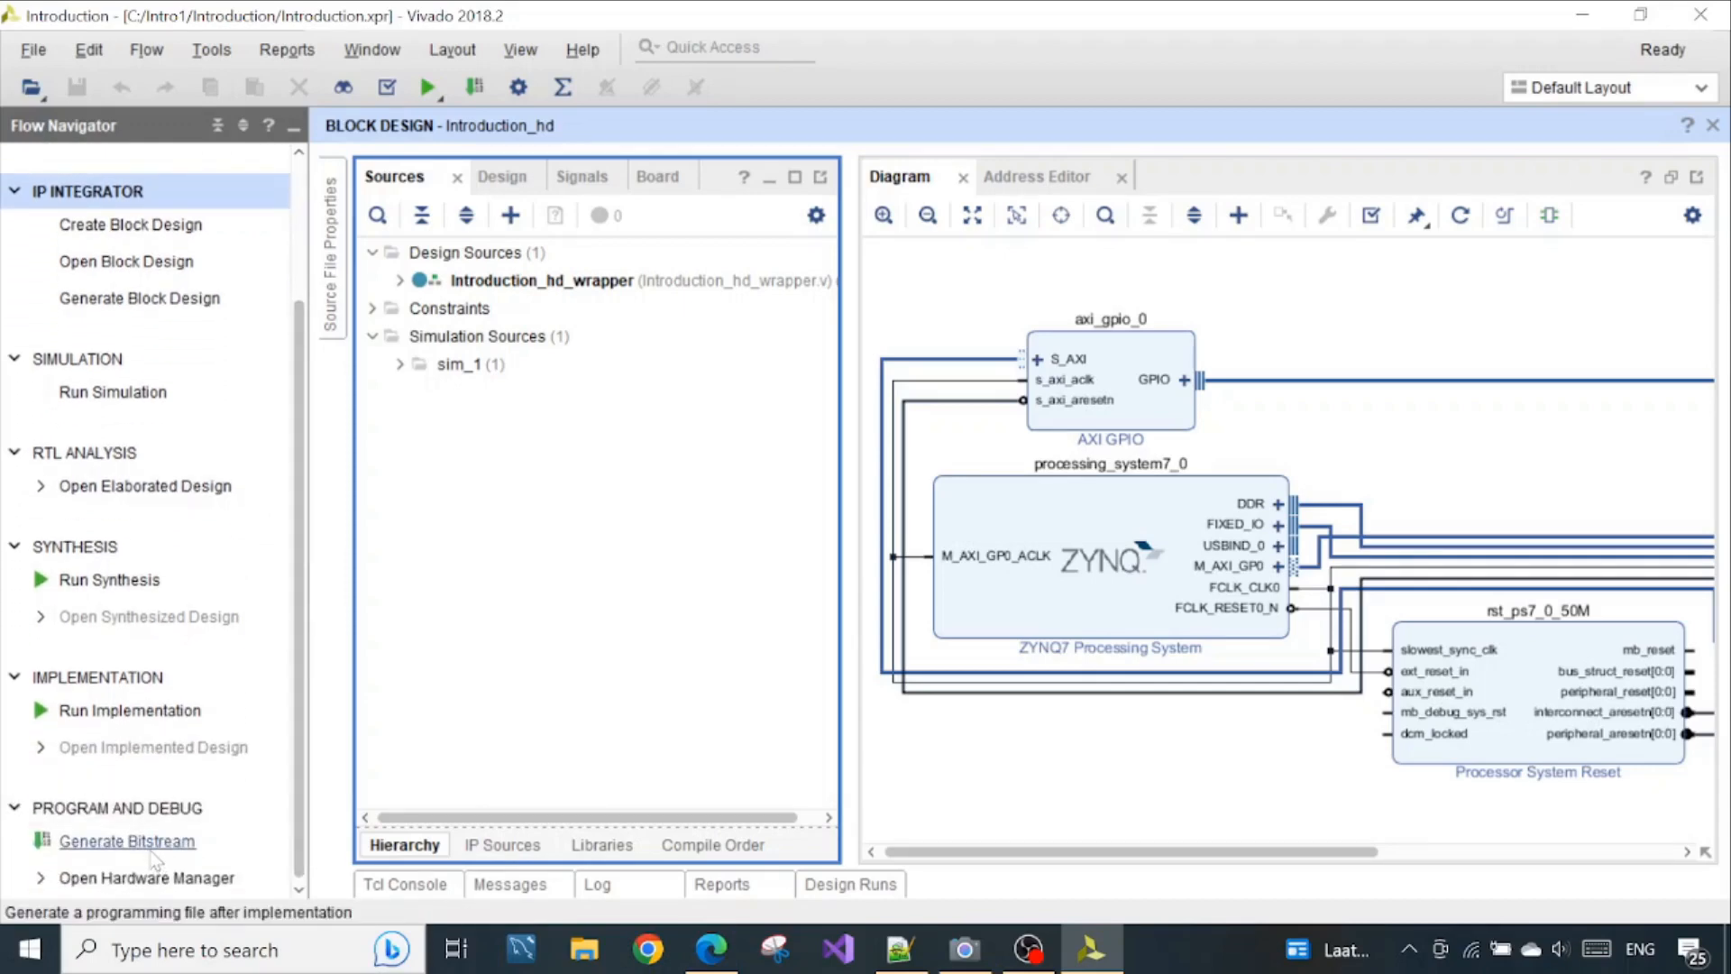
click(127, 840)
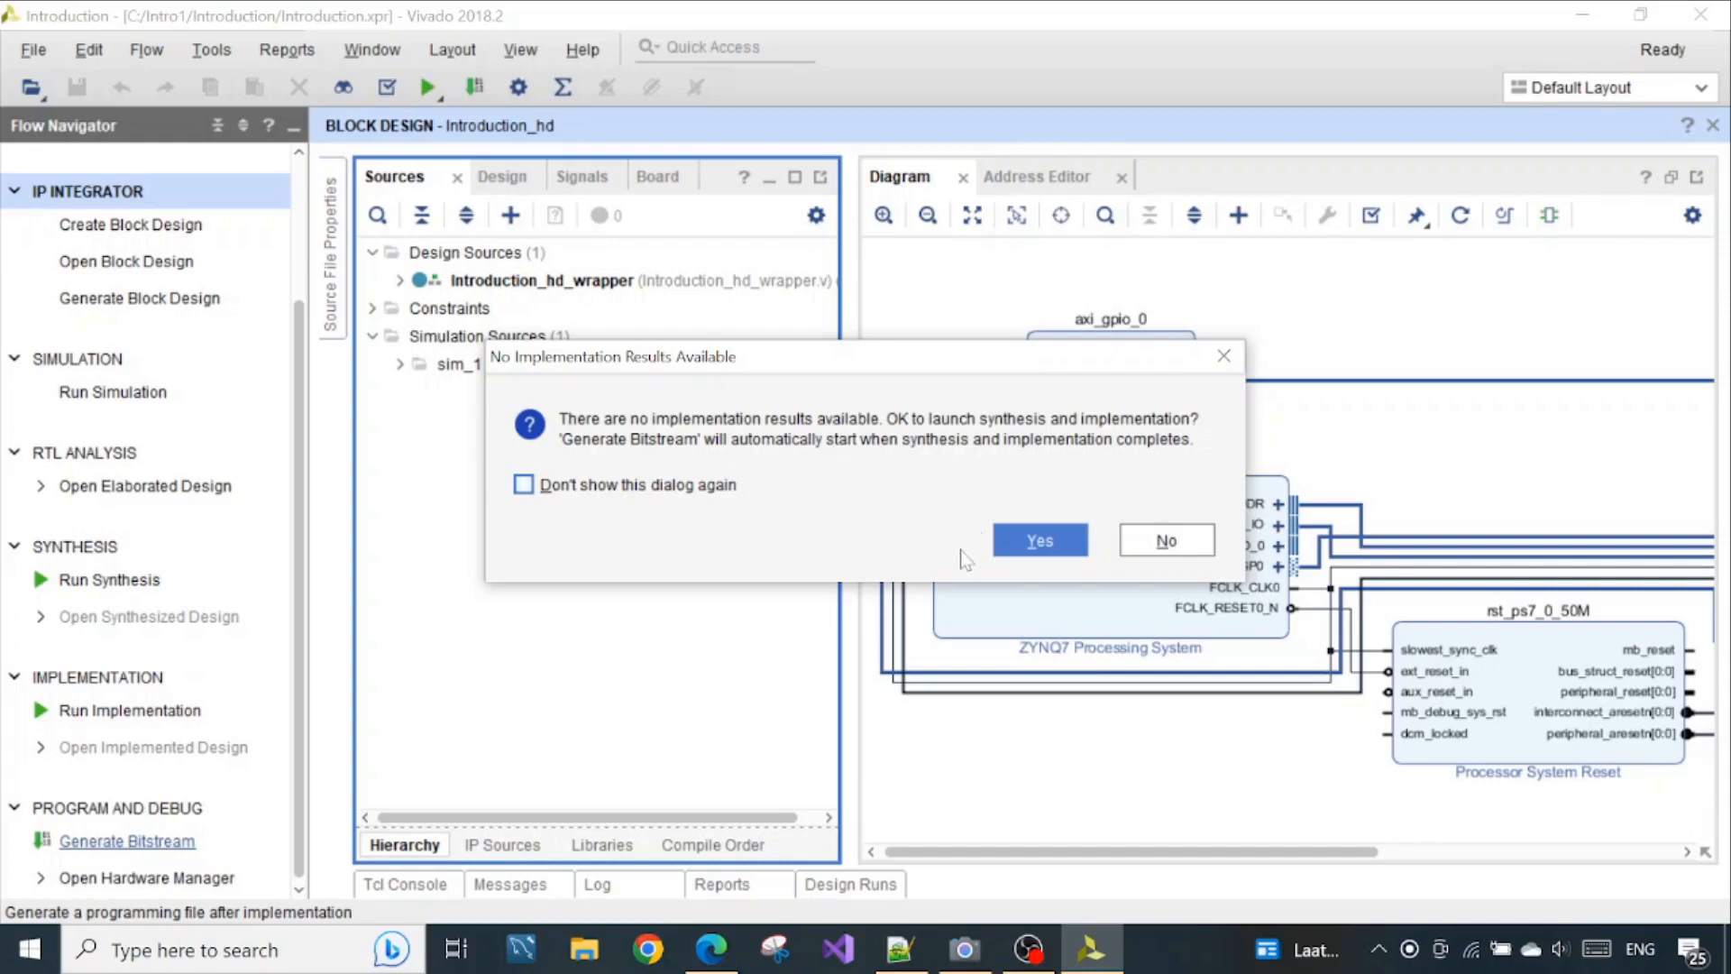
click(1016, 552)
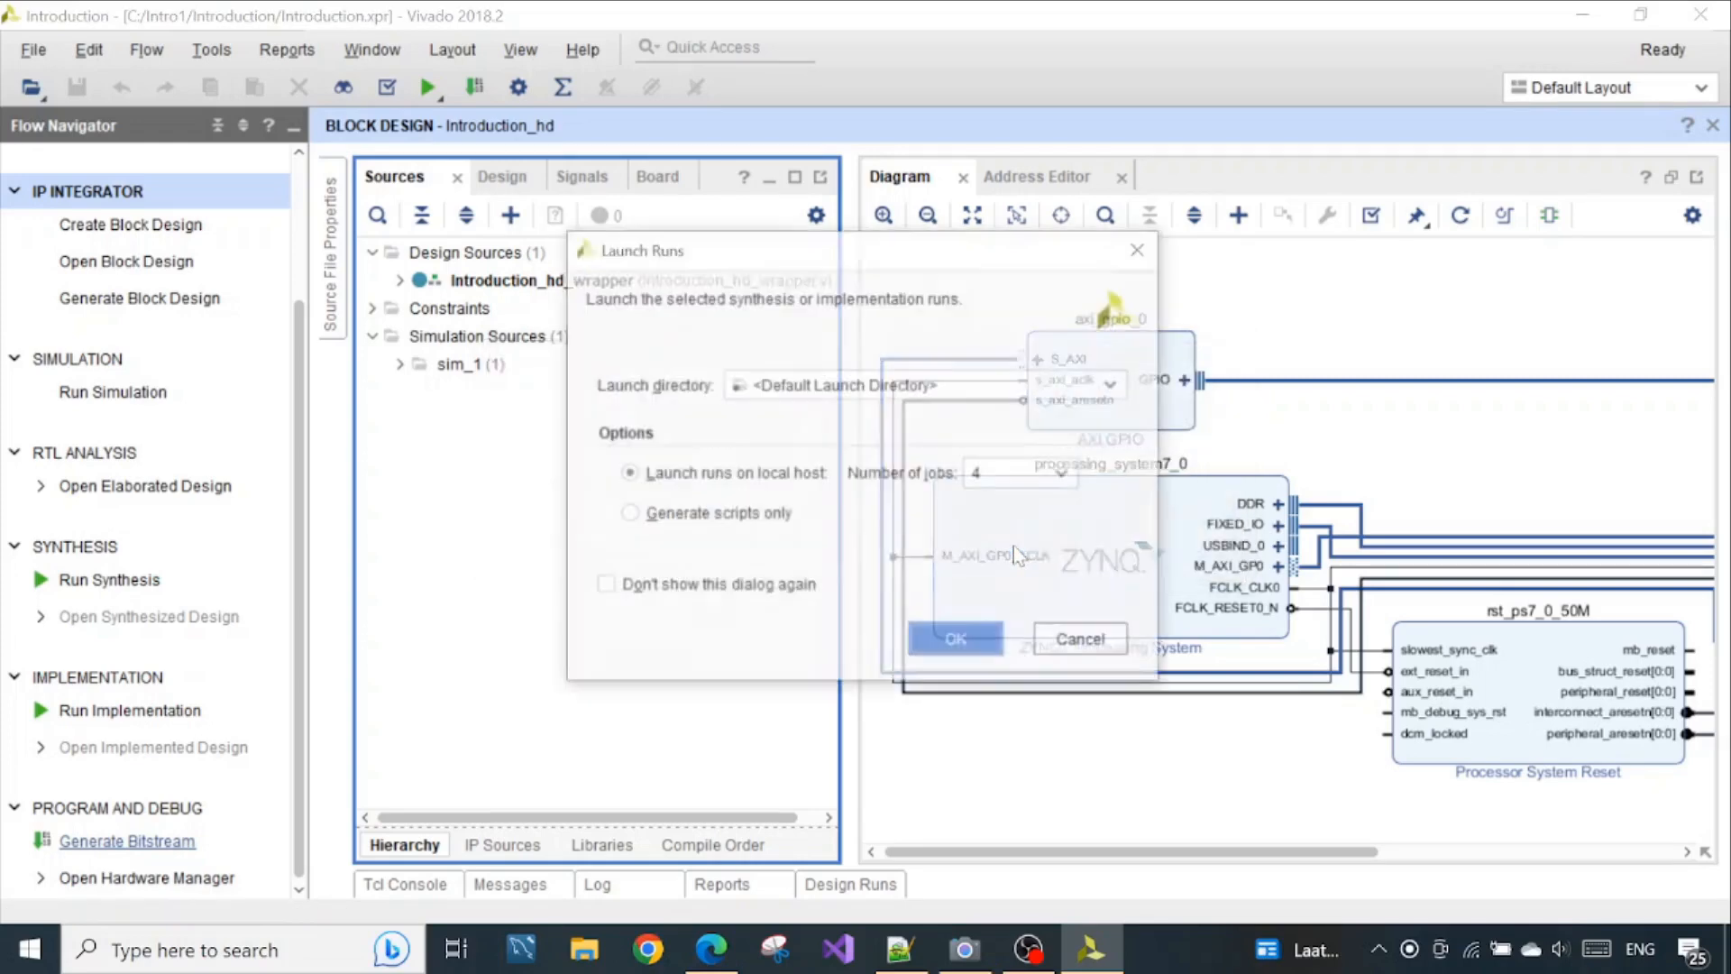
click(1044, 484)
click(1043, 483)
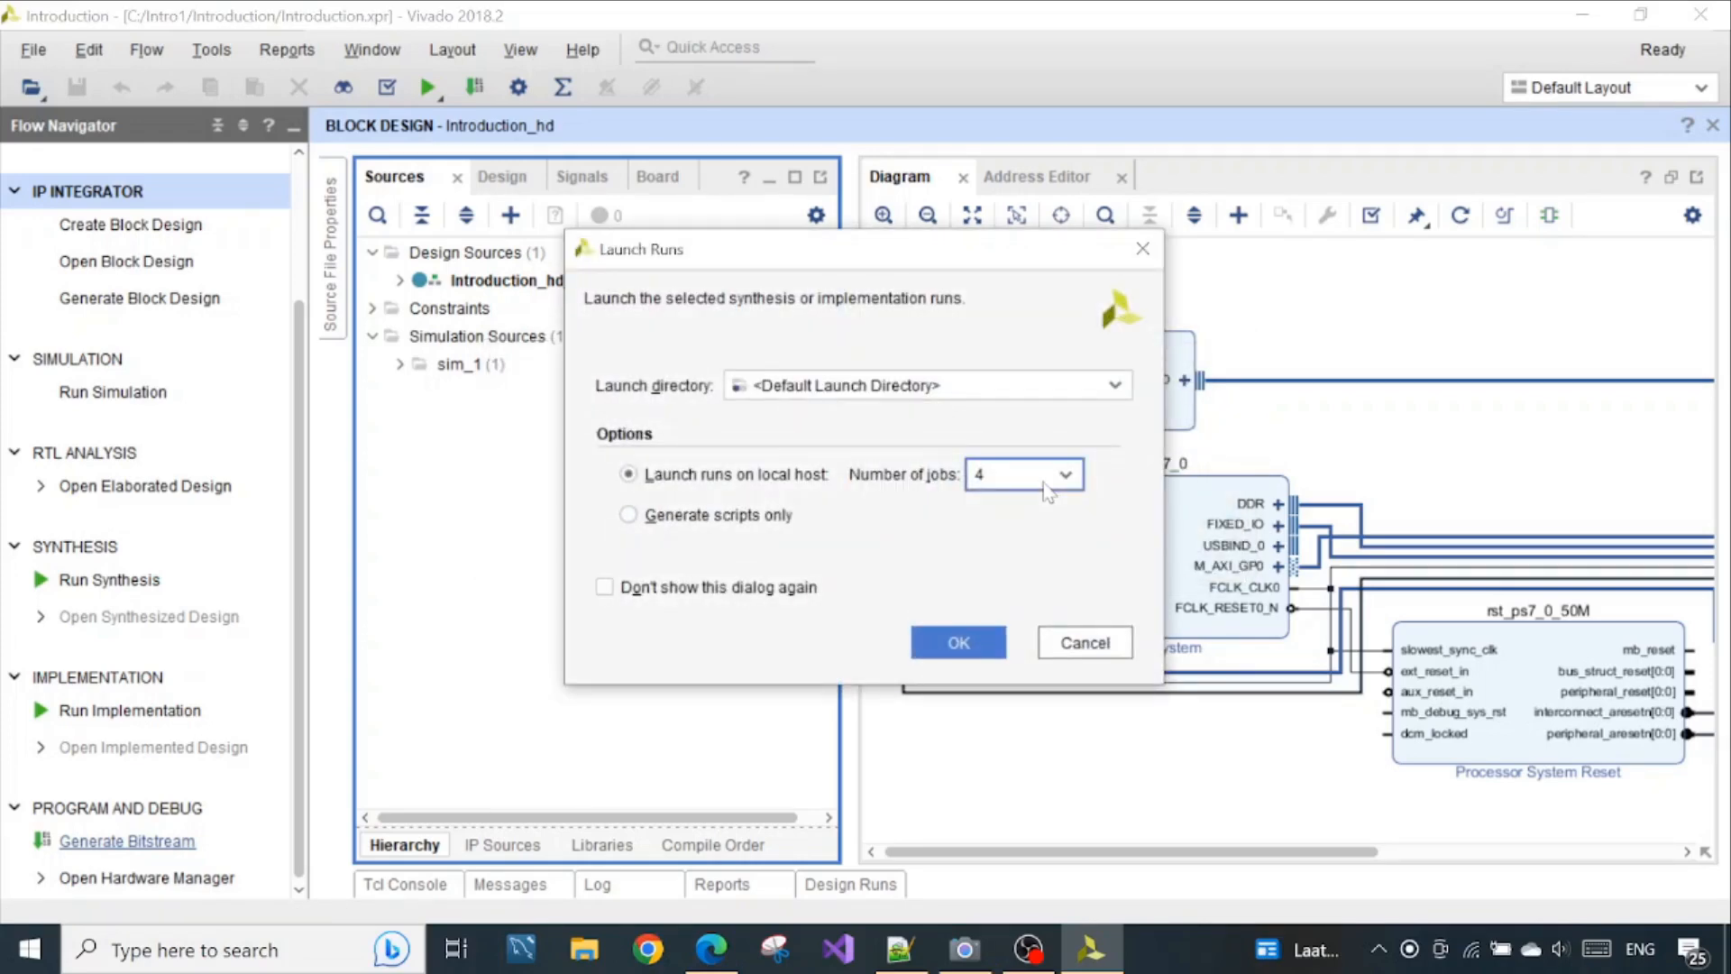
click(1046, 491)
click(1045, 491)
click(958, 643)
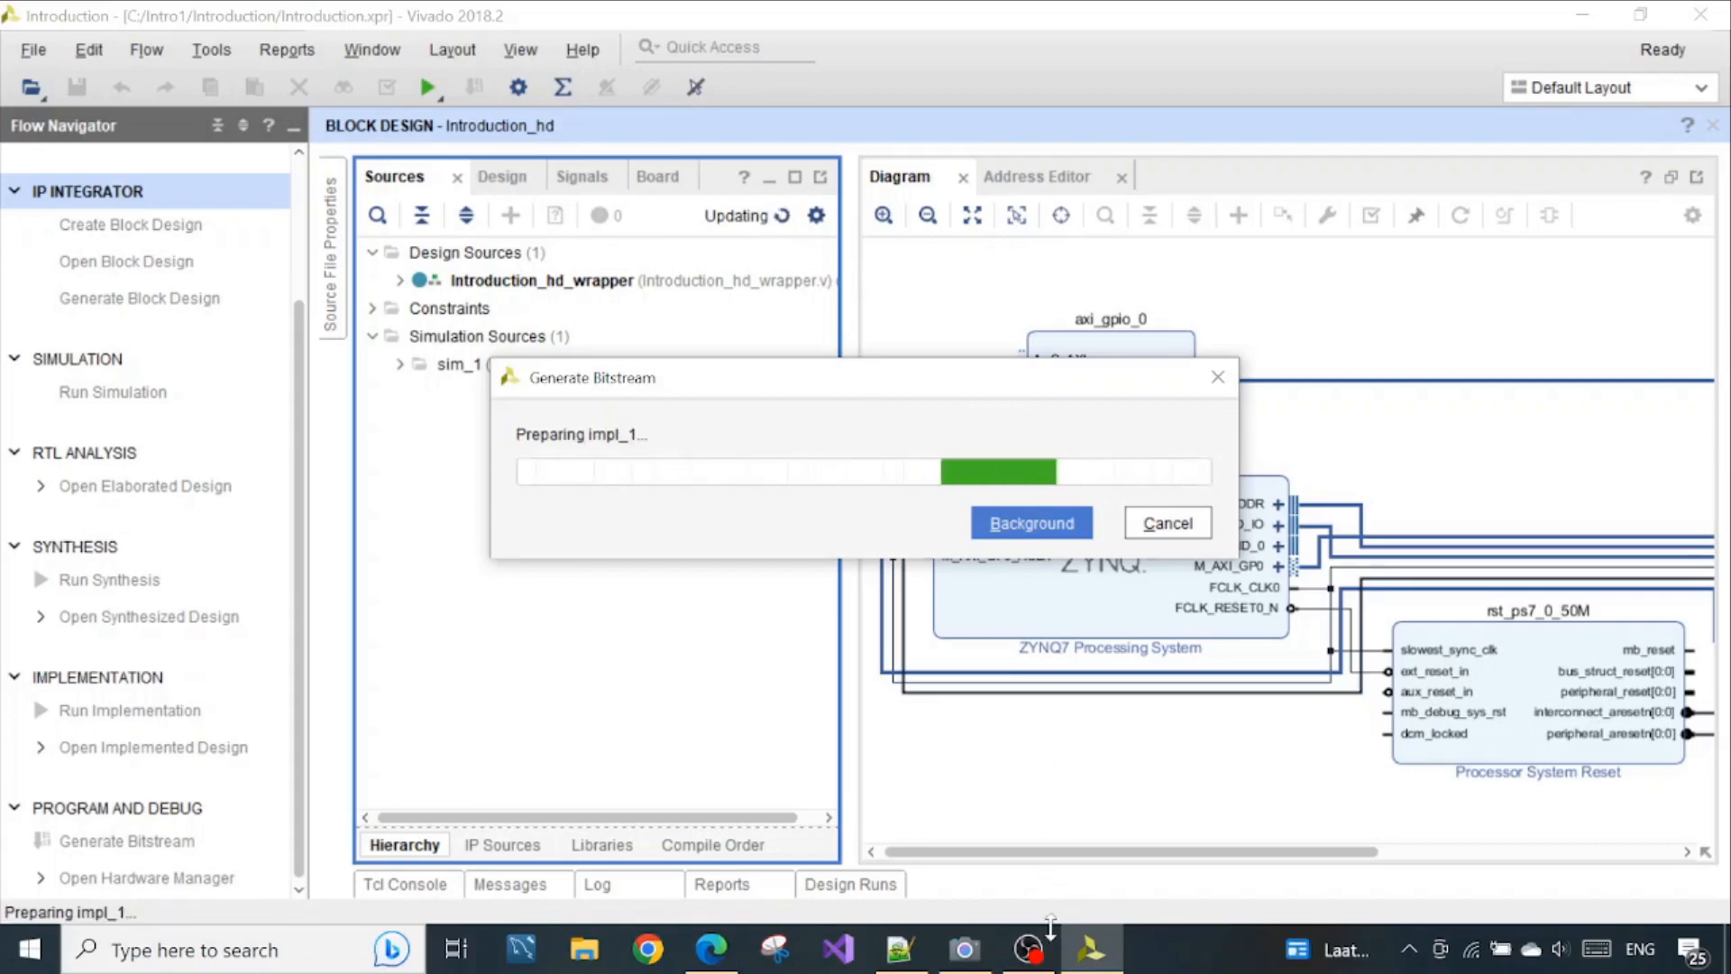
View the PYNQ-Z2 board in the Camera app and return to Vivado
click(972, 952)
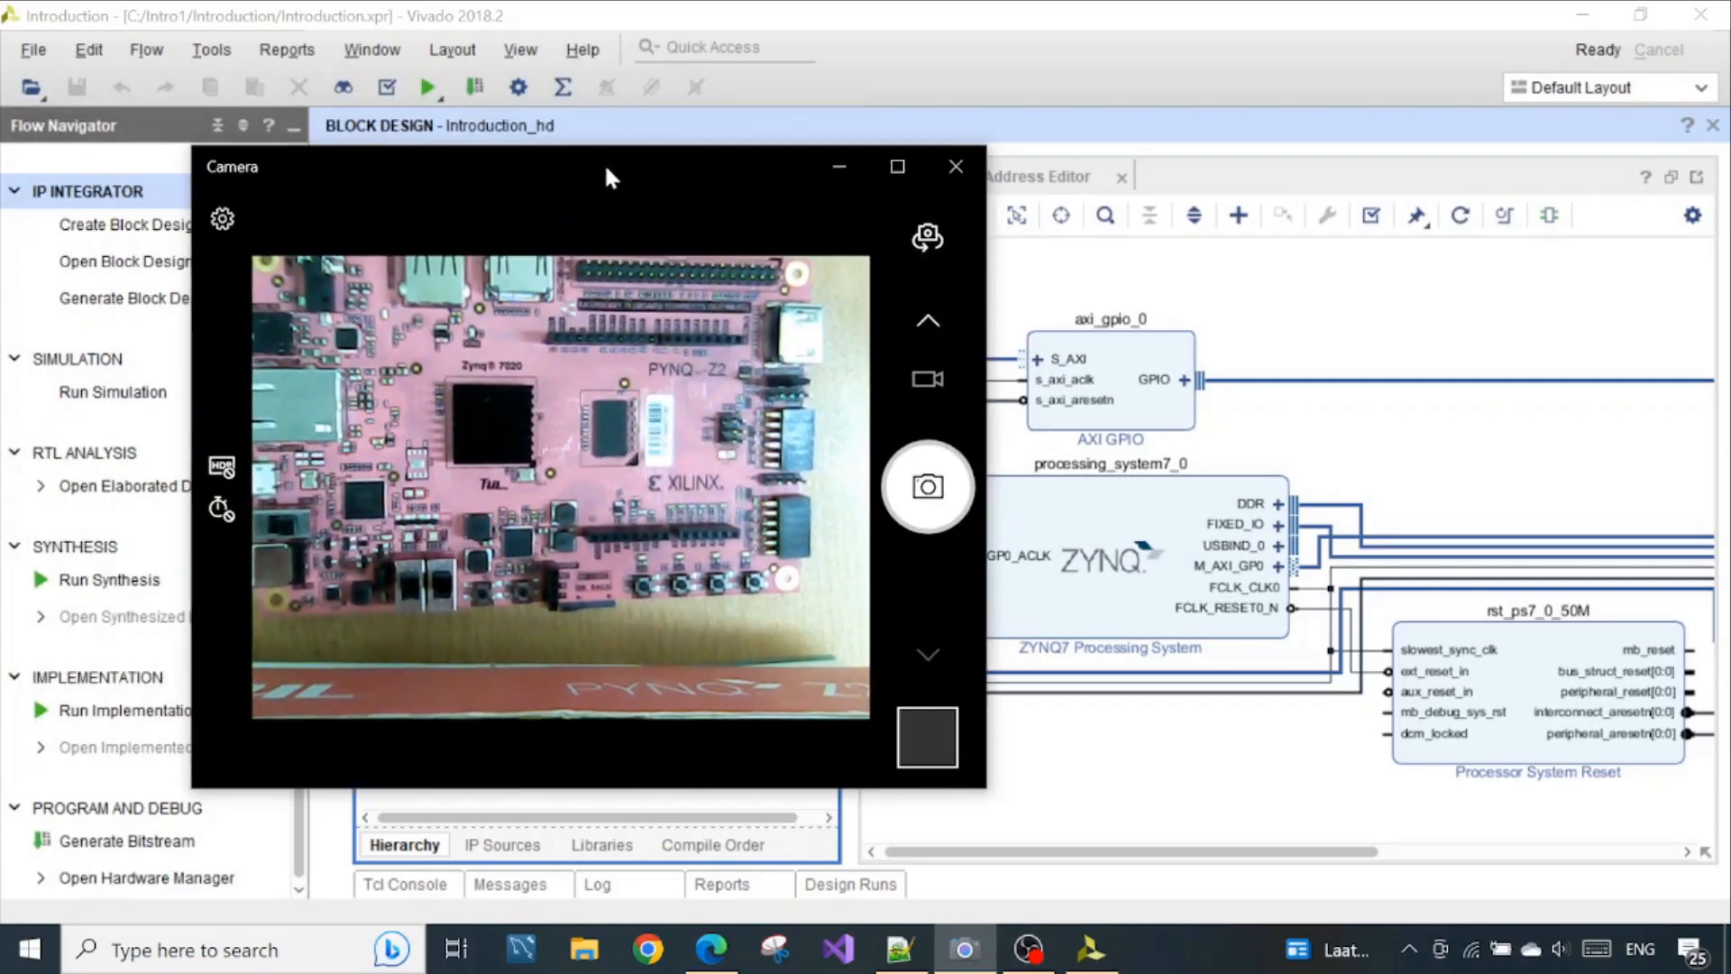
click(834, 166)
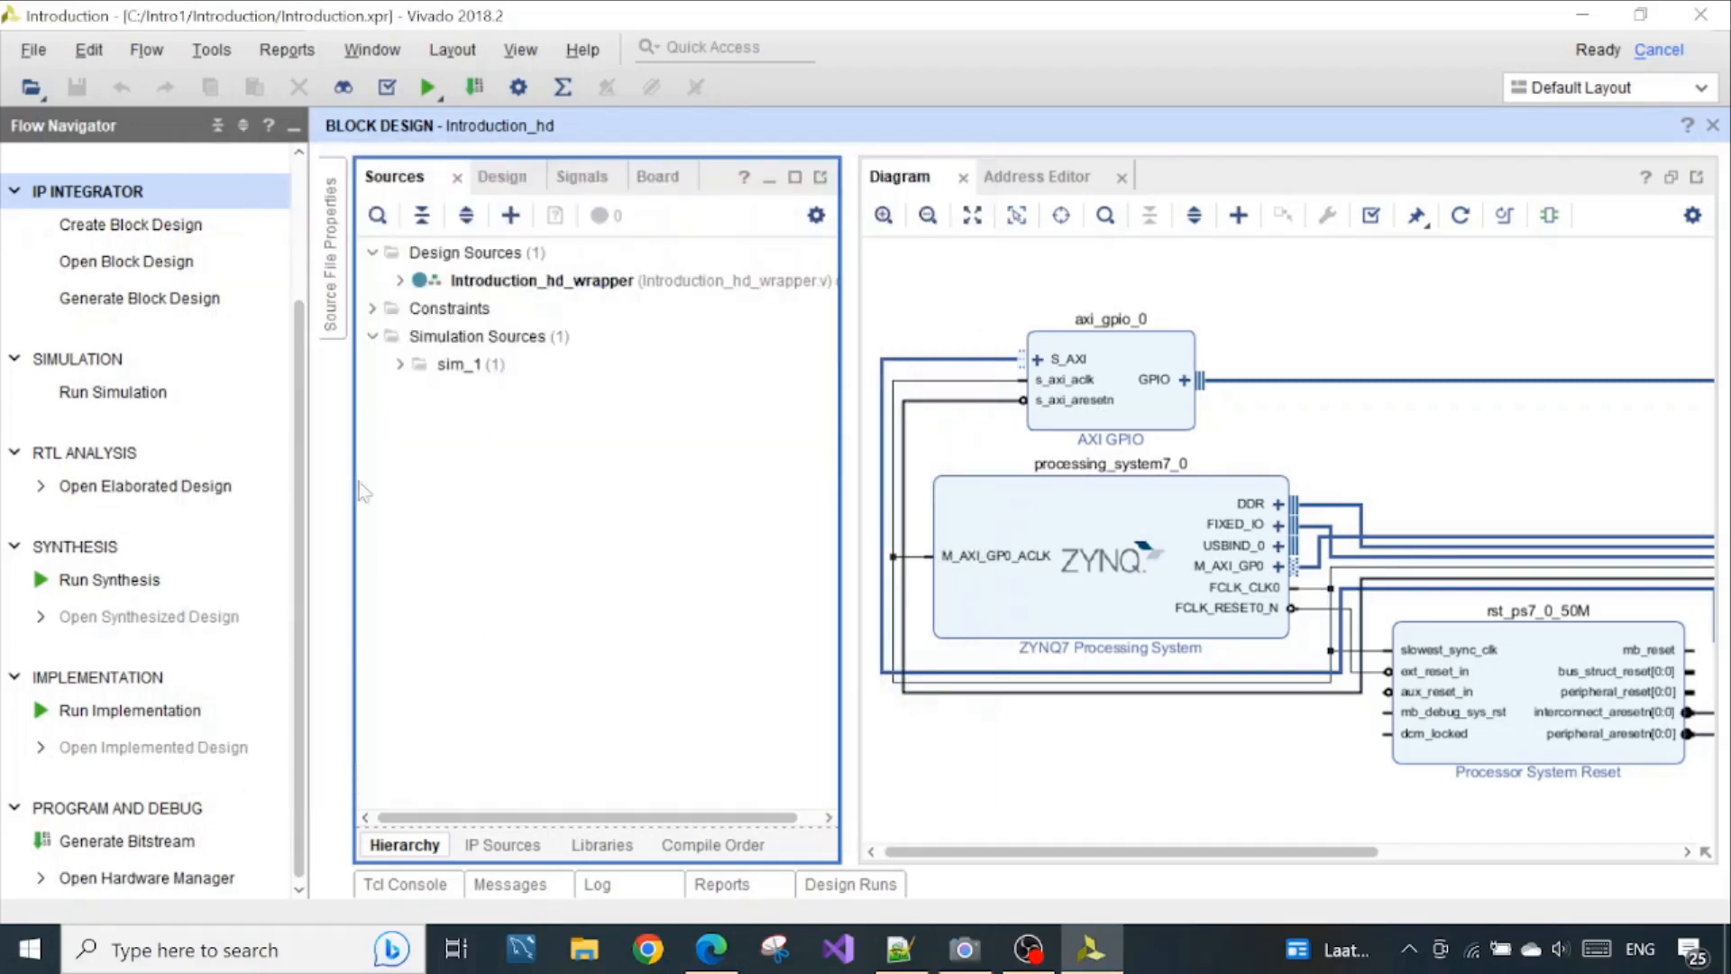